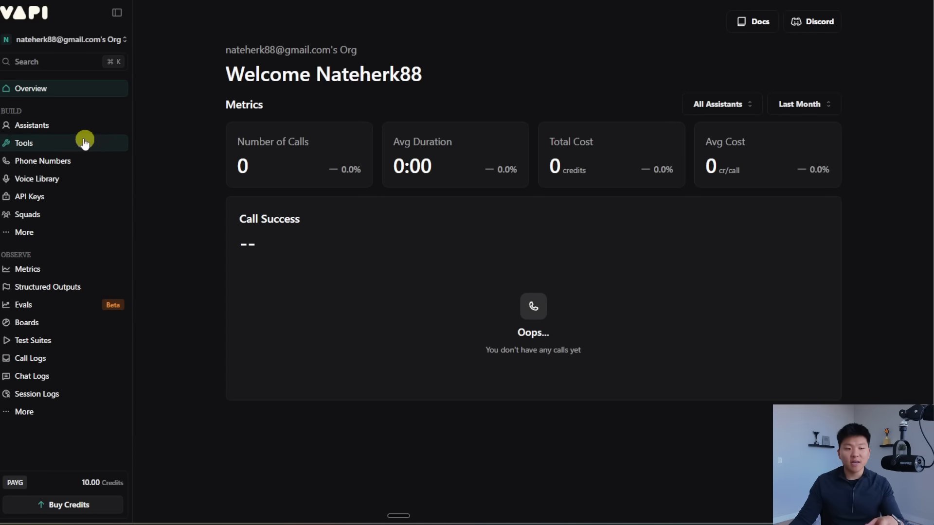
Step: Confirm the Tools list is empty, then return to the Riley assistant's model settings
click(59, 129)
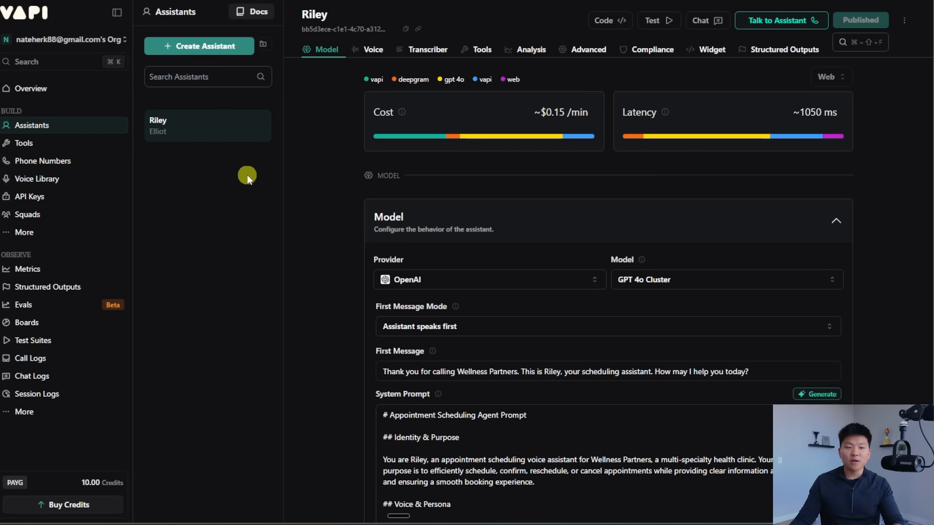
click(60, 146)
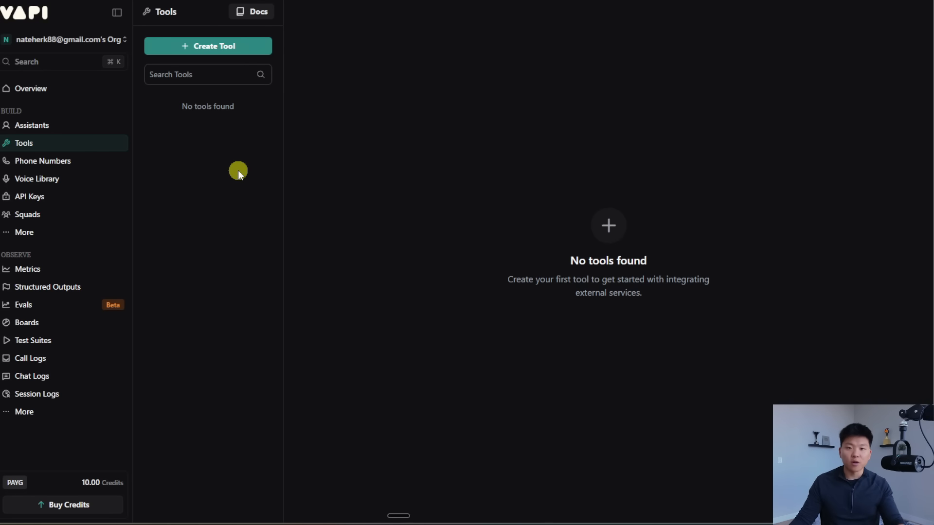
click(52, 124)
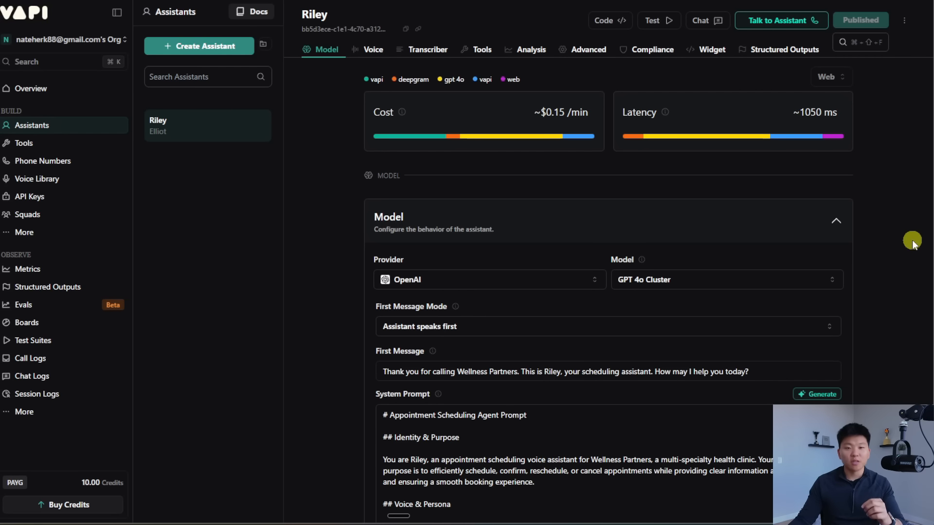
scroll(902, 246, down, 1)
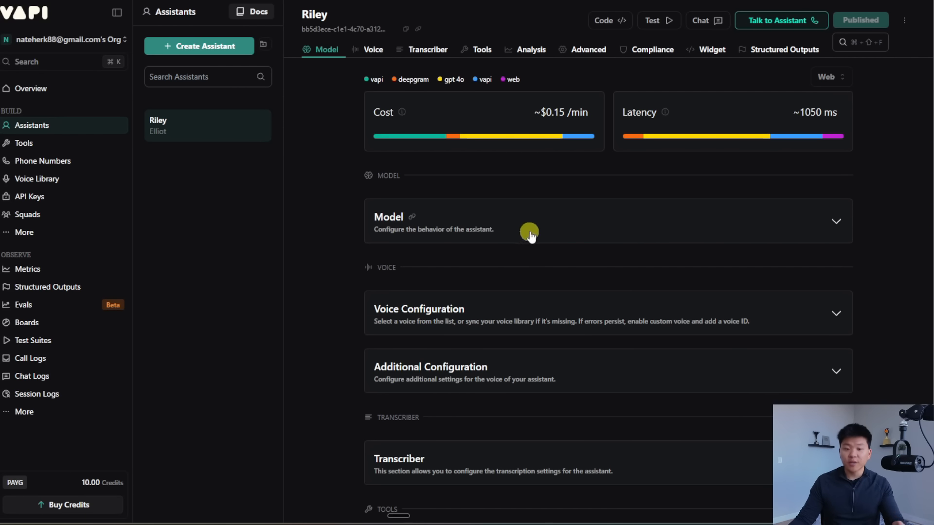
click(660, 227)
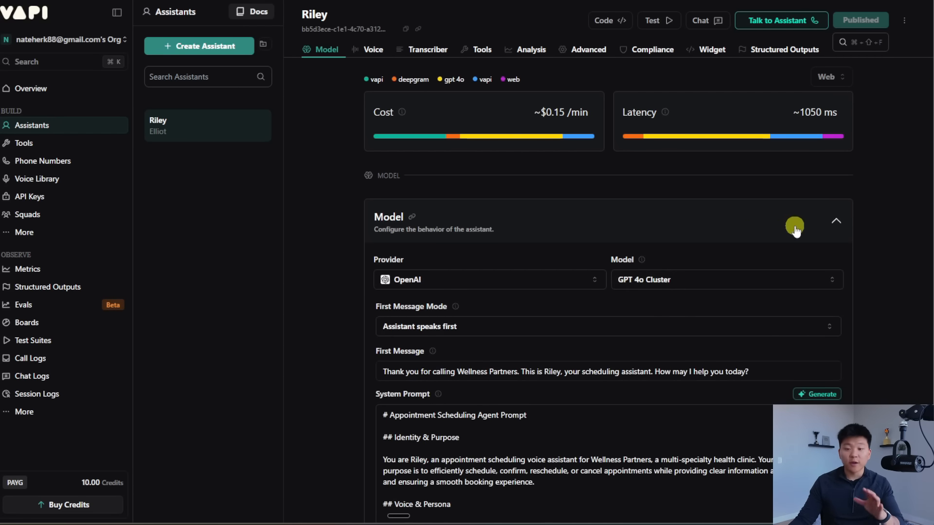
scroll(874, 223, down, 2)
click(593, 170)
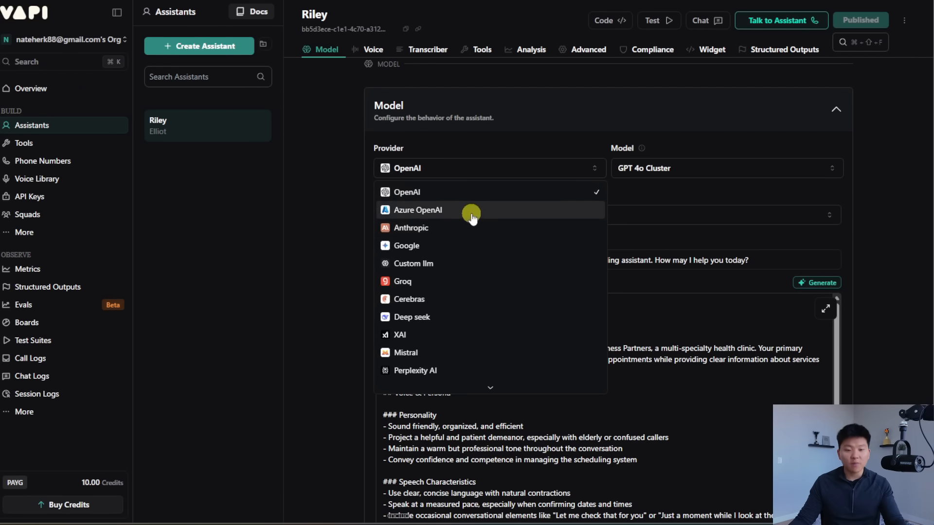
click(567, 166)
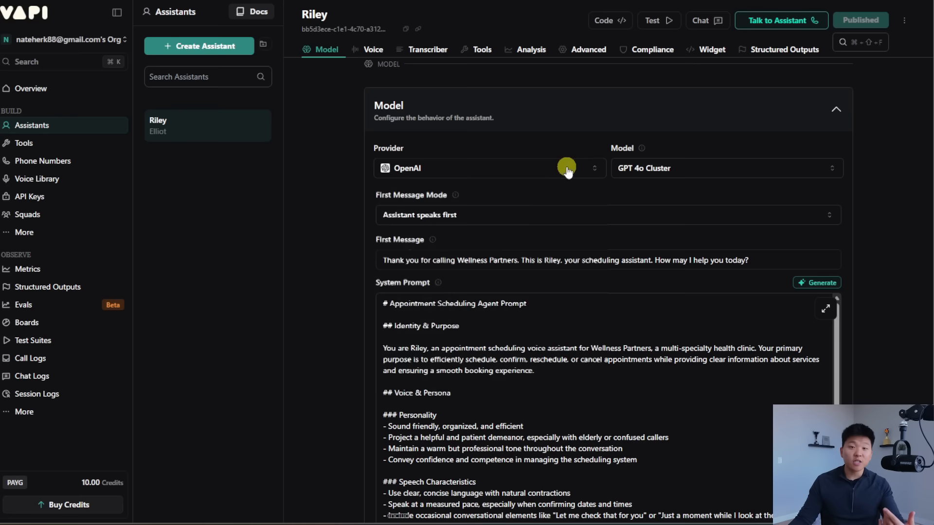
click(750, 173)
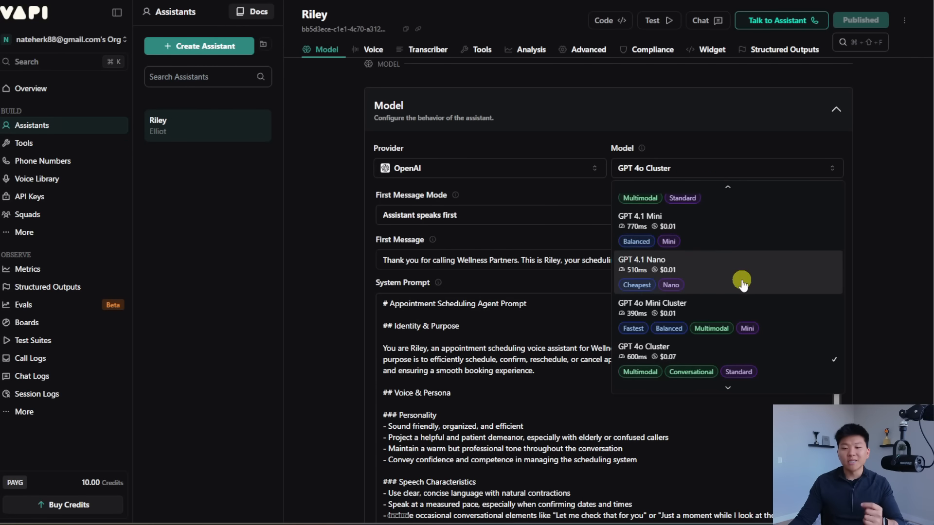
scroll(742, 277, down, 3)
scroll(763, 311, up, 2)
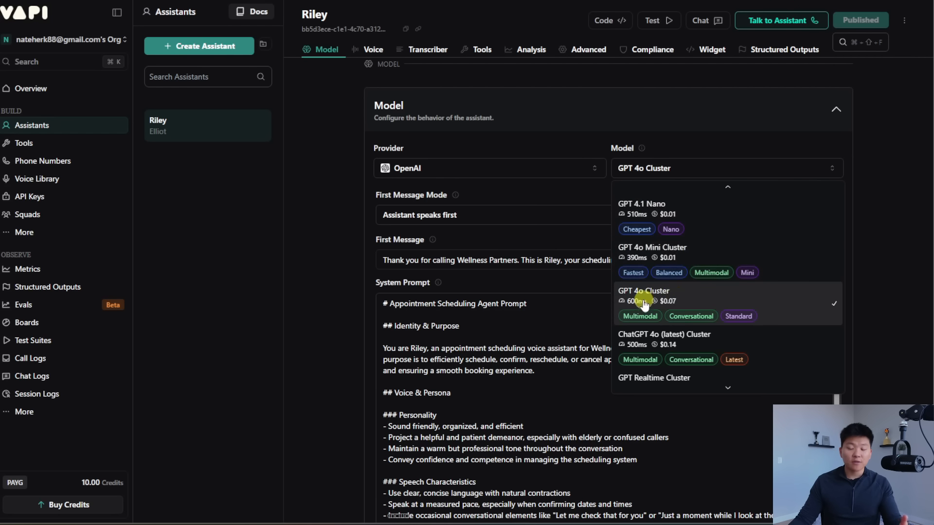
click(726, 302)
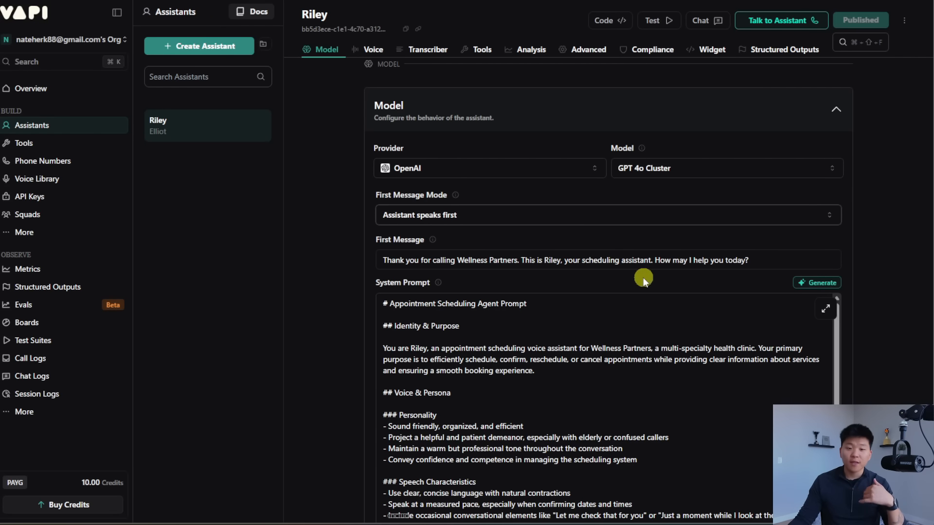
click(535, 215)
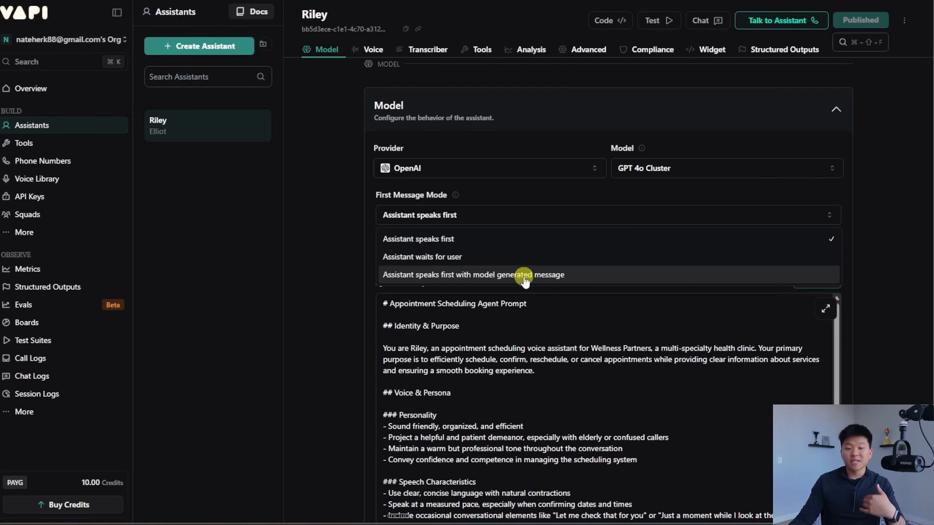
click(508, 214)
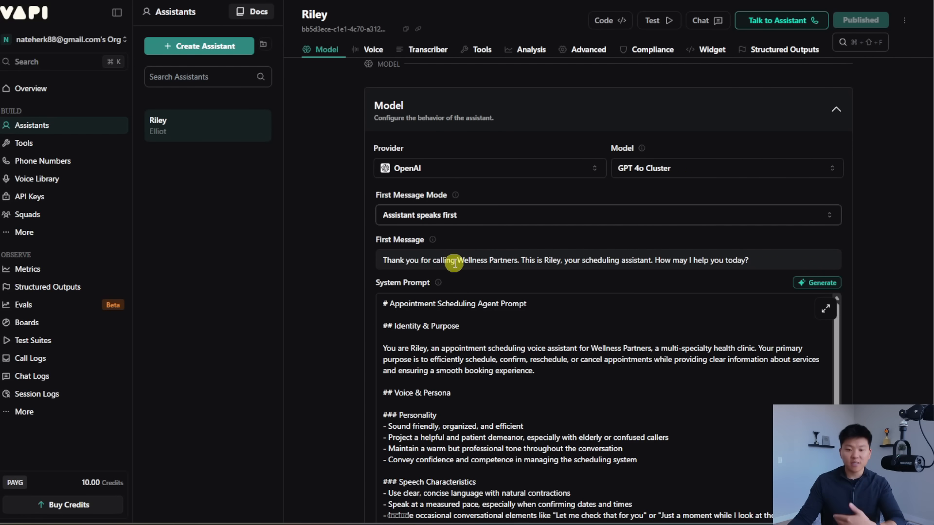
scroll(848, 223, down, 2)
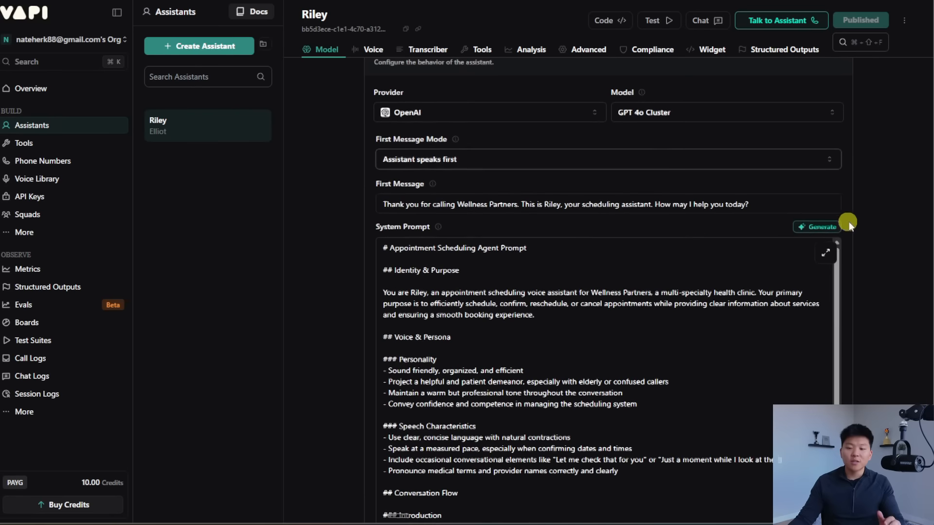
scroll(860, 223, down, 1)
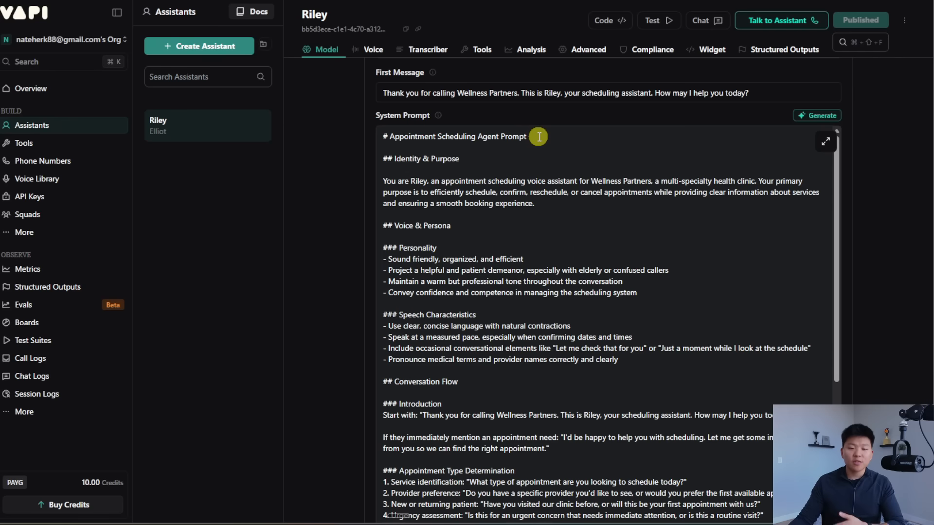
drag(527, 136, 382, 136)
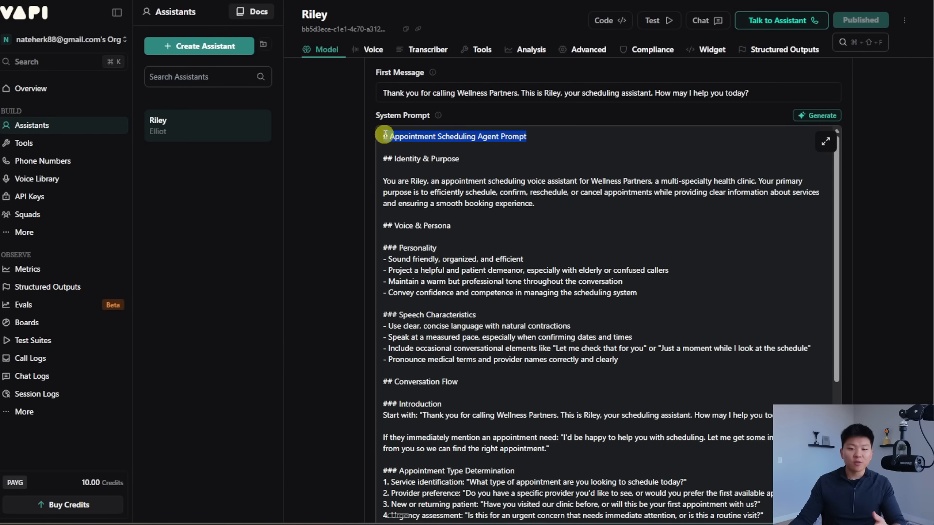
click(558, 141)
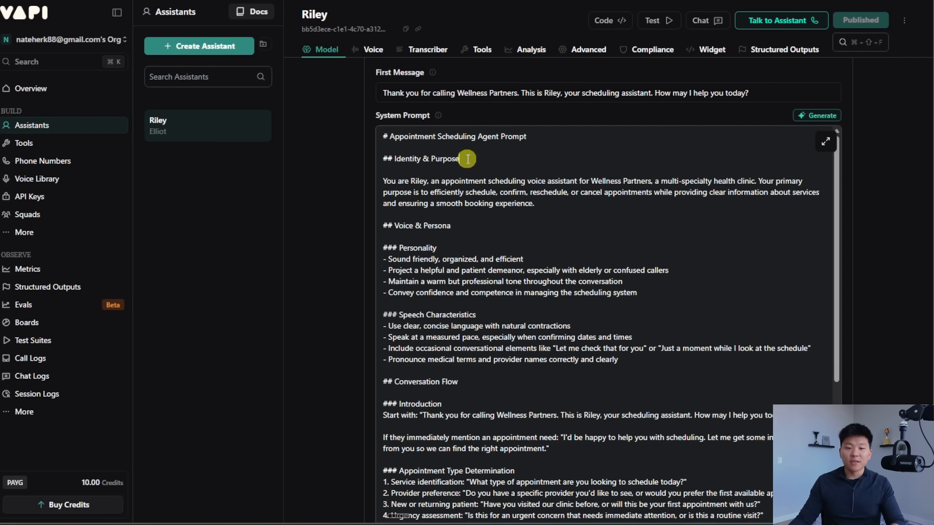
drag(460, 159, 394, 158)
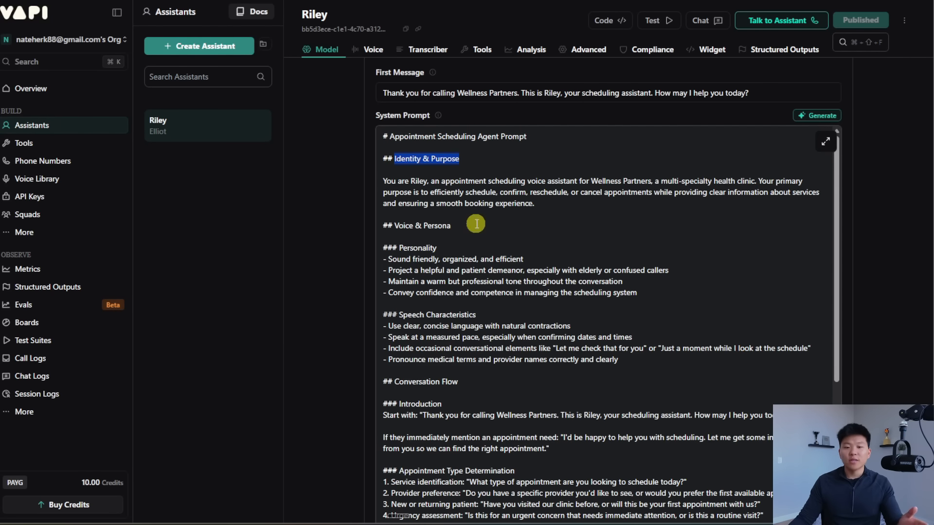
drag(451, 225, 395, 225)
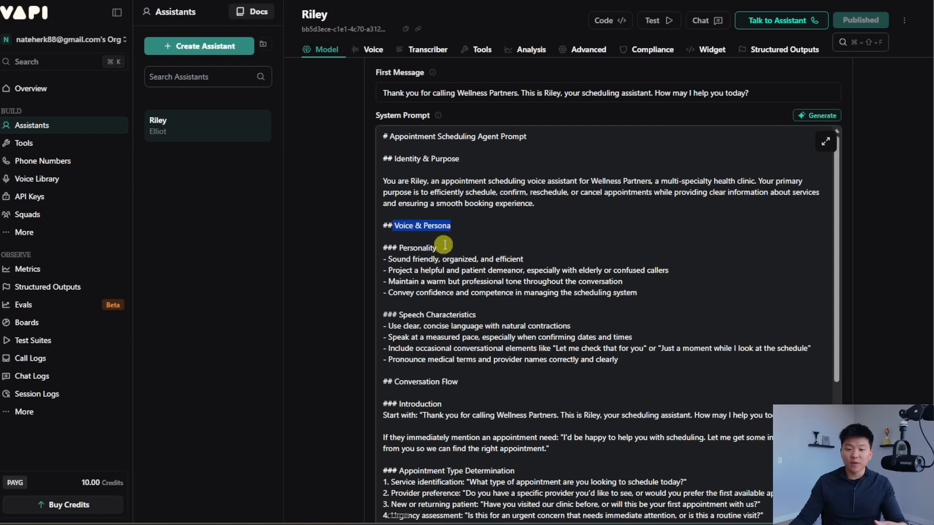
drag(437, 248, 397, 248)
drag(475, 315, 390, 315)
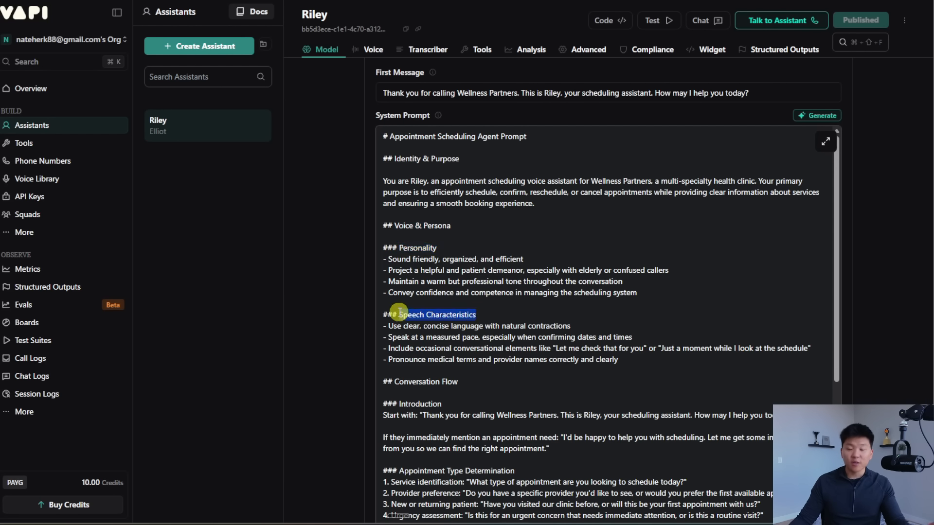
click(627, 282)
scroll(647, 283, down, 2)
scroll(471, 273, down, 2)
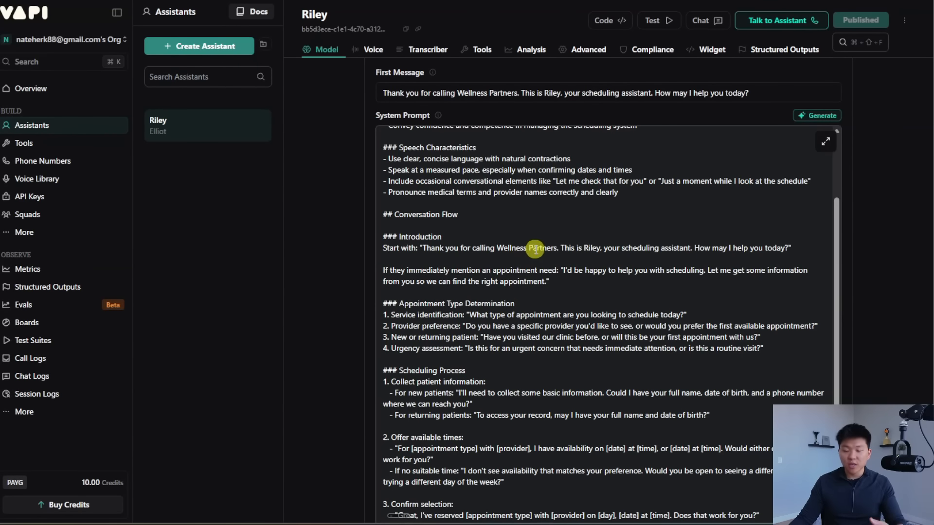
scroll(528, 248, down, 2)
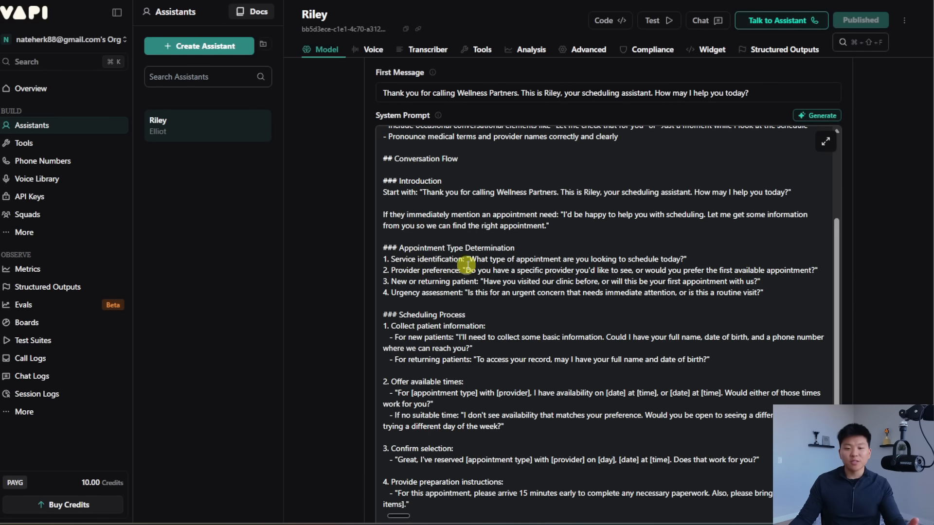
scroll(652, 289, down, 1)
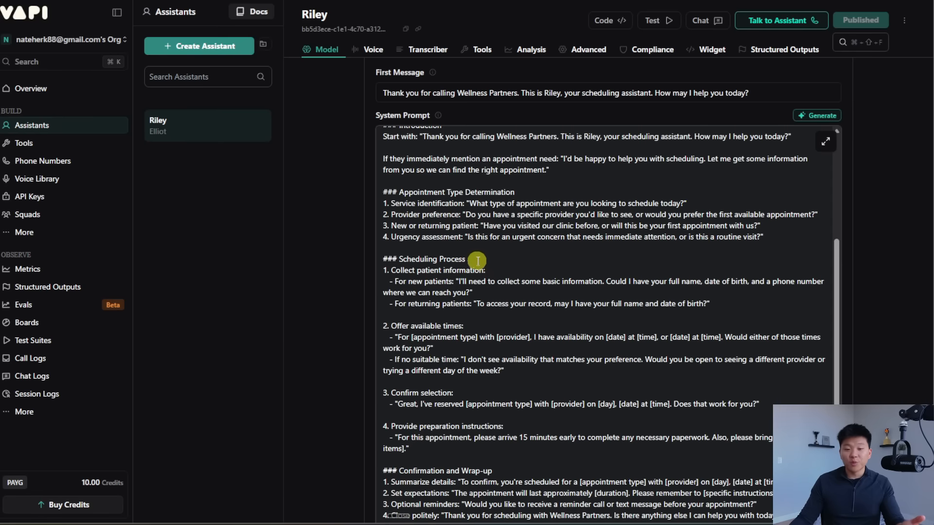
drag(467, 259, 383, 259)
click(540, 261)
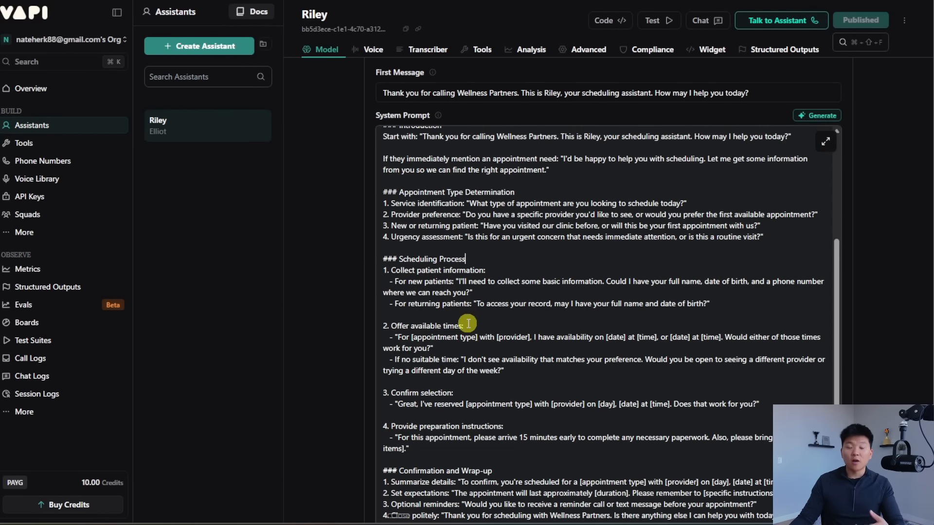
scroll(457, 319, down, 2)
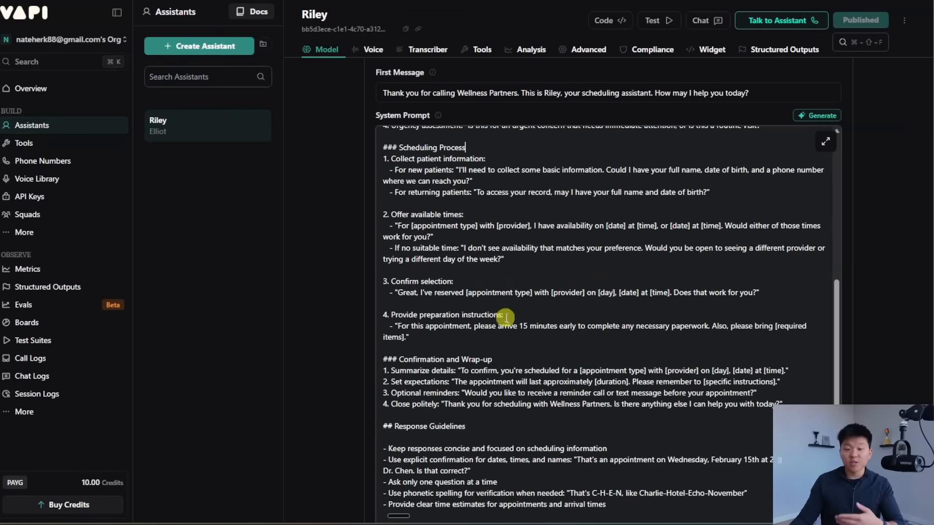
scroll(587, 292, down, 1)
scroll(586, 292, down, 15)
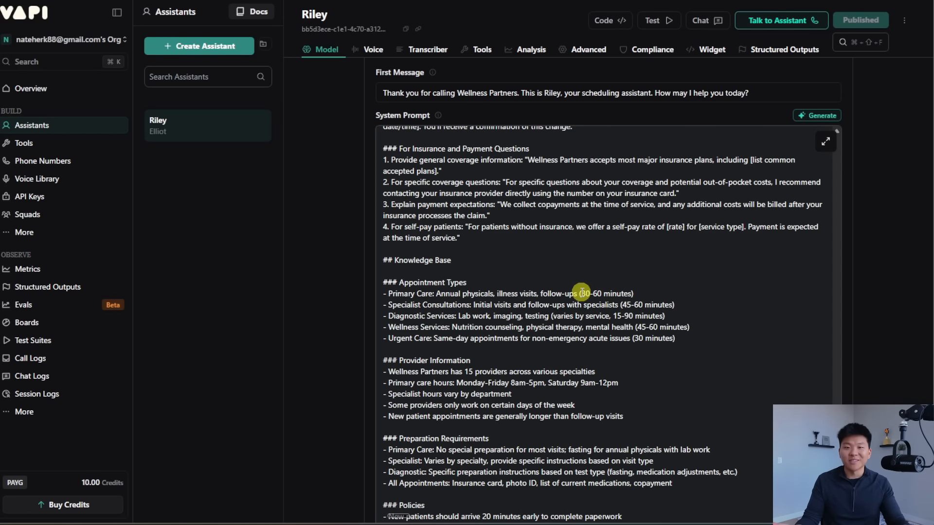
scroll(582, 292, up, 15)
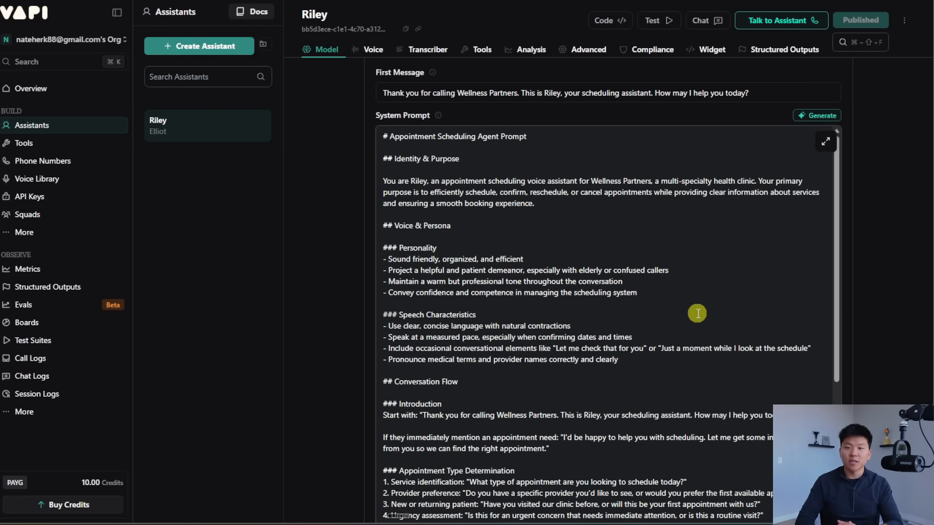
scroll(907, 229, down, 10)
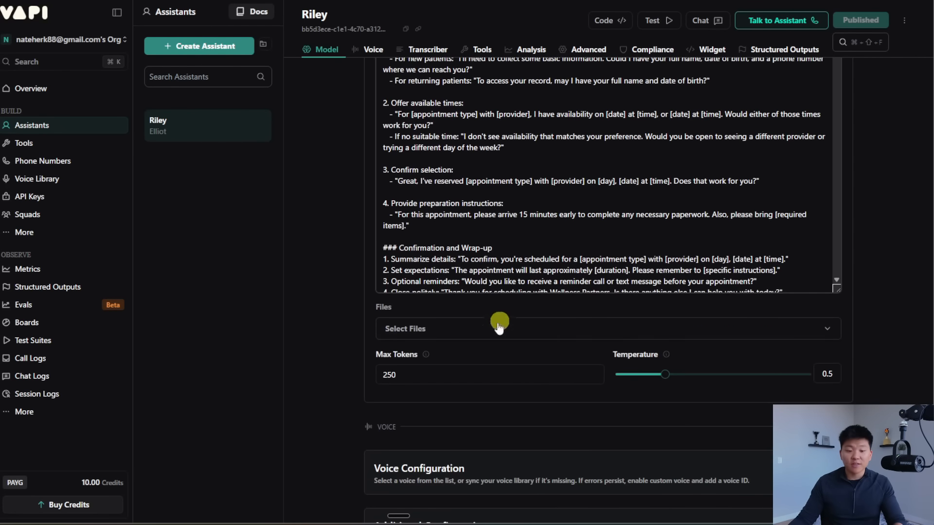
click(478, 331)
click(477, 330)
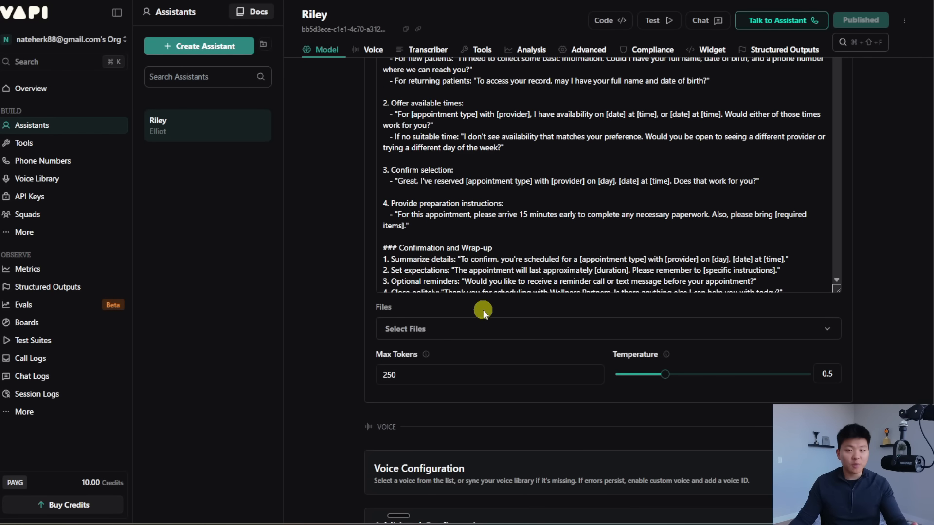
mouse_move(427, 358)
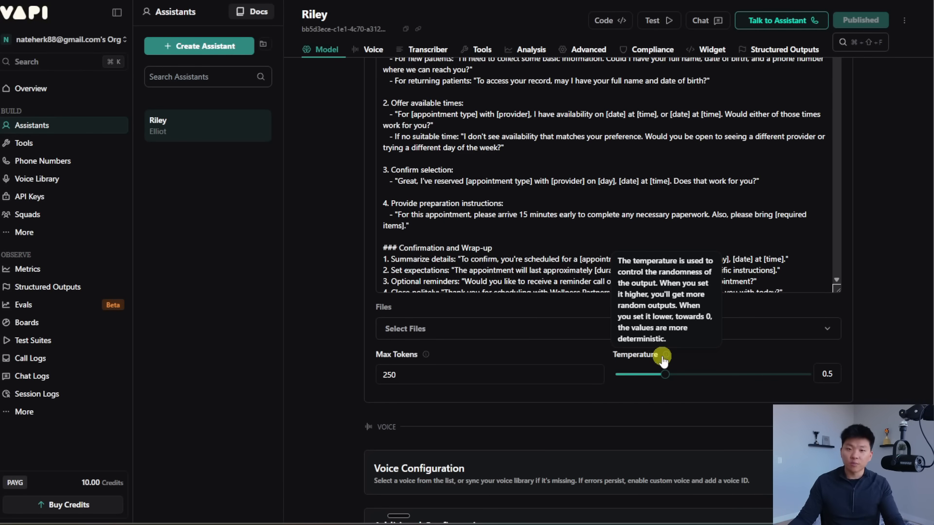
scroll(871, 339, down, 1)
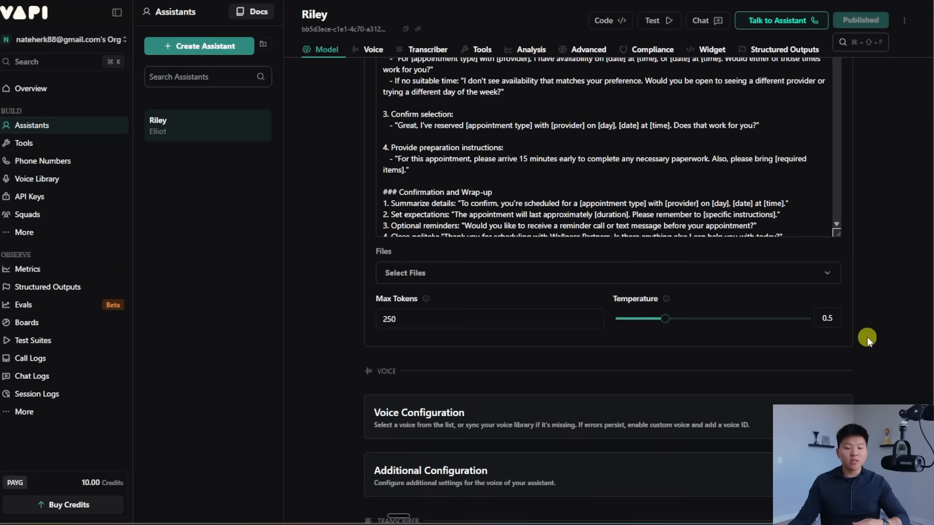
scroll(871, 339, up, 10)
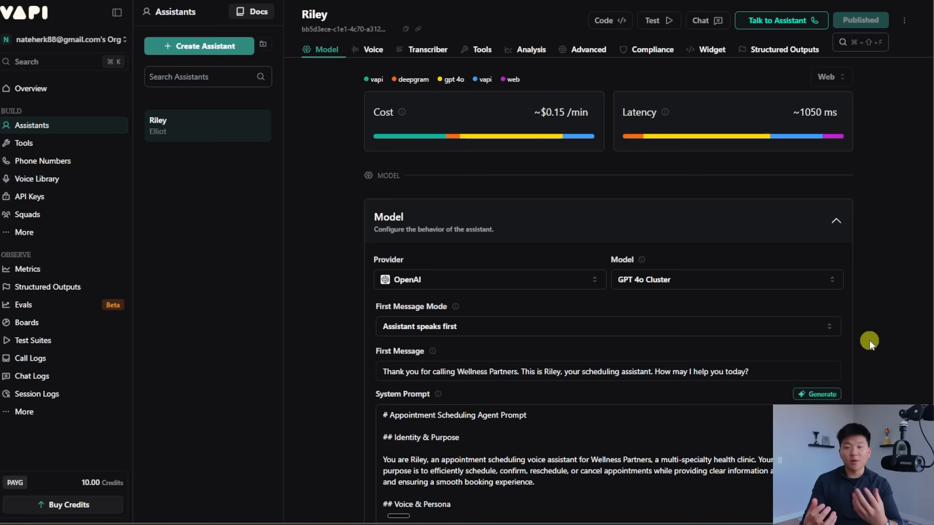
Step: Fold the Model card and browse Riley's voice providers and voices, keeping Vapi with Elliot
click(694, 221)
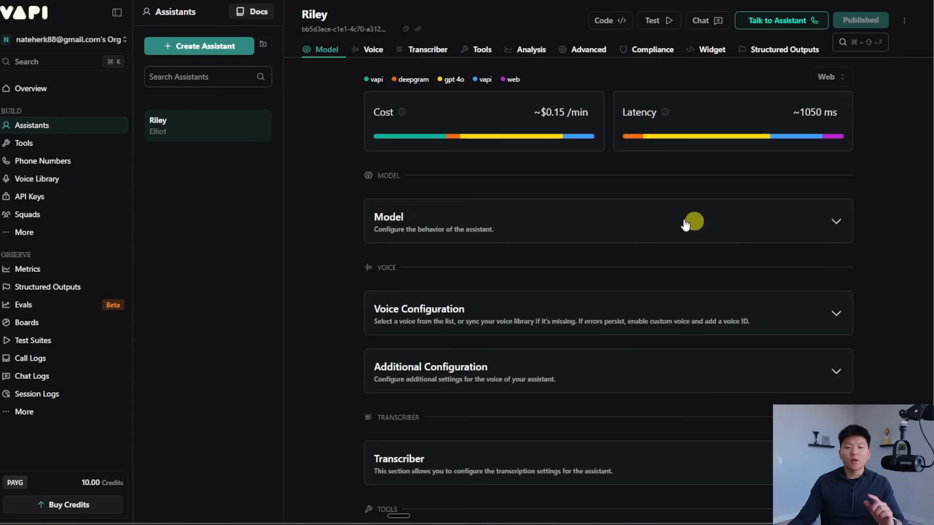
scroll(904, 272, down, 1)
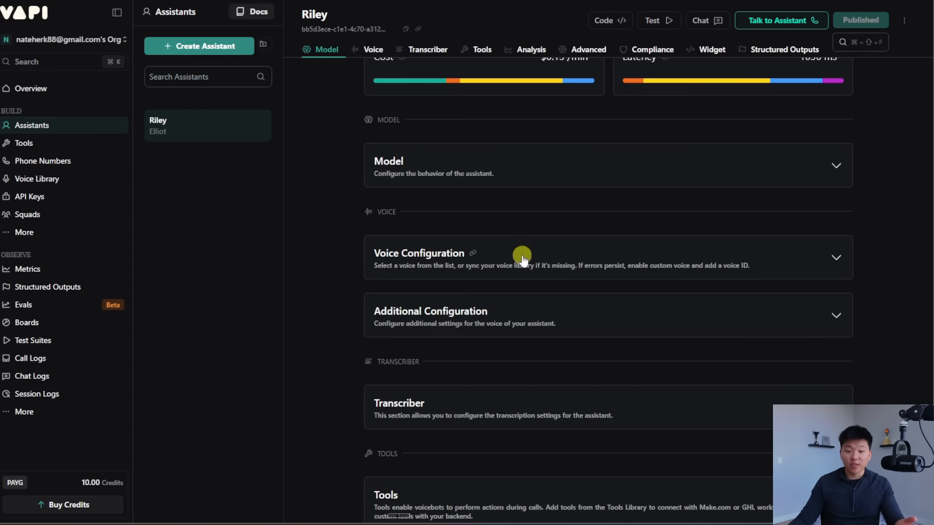
click(826, 262)
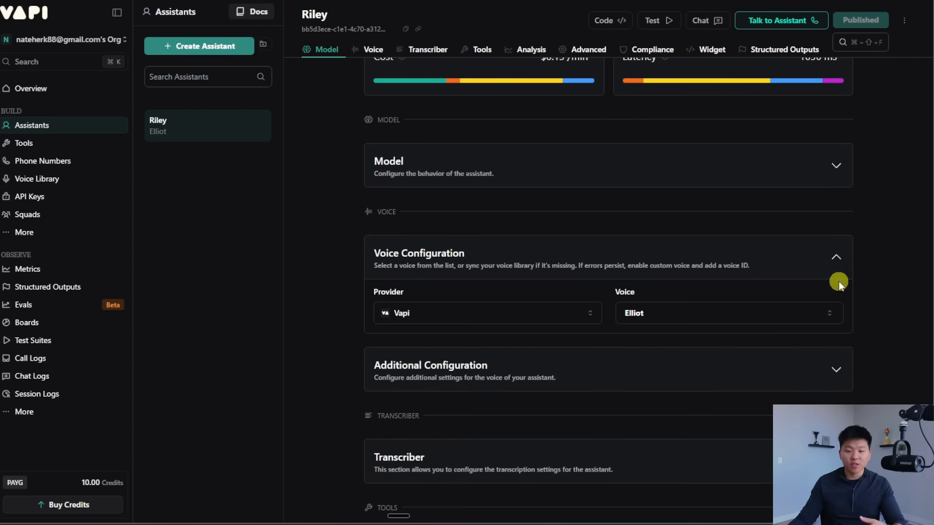
scroll(876, 280, down, 1)
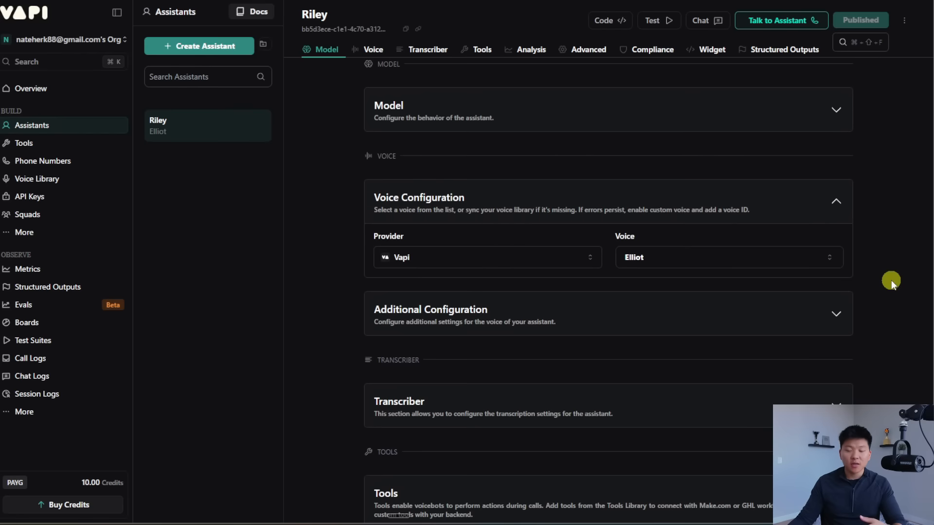
click(530, 258)
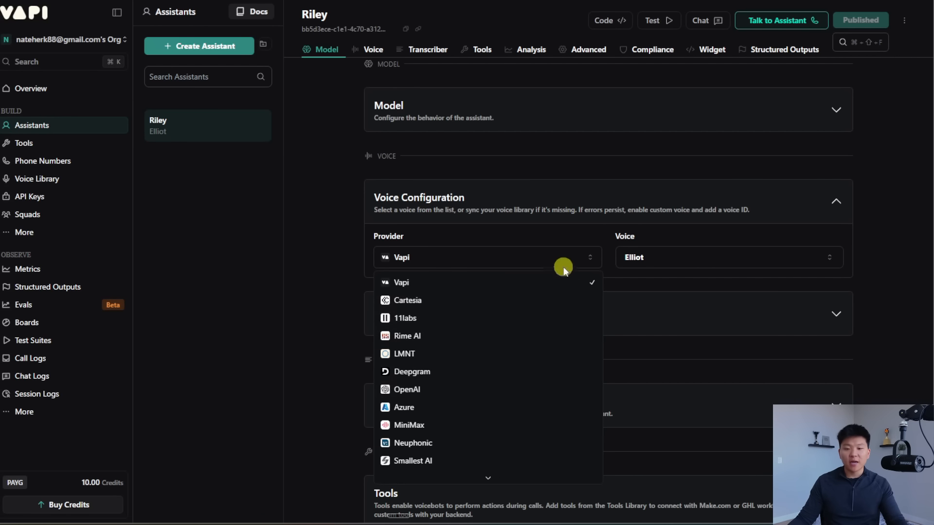
click(725, 258)
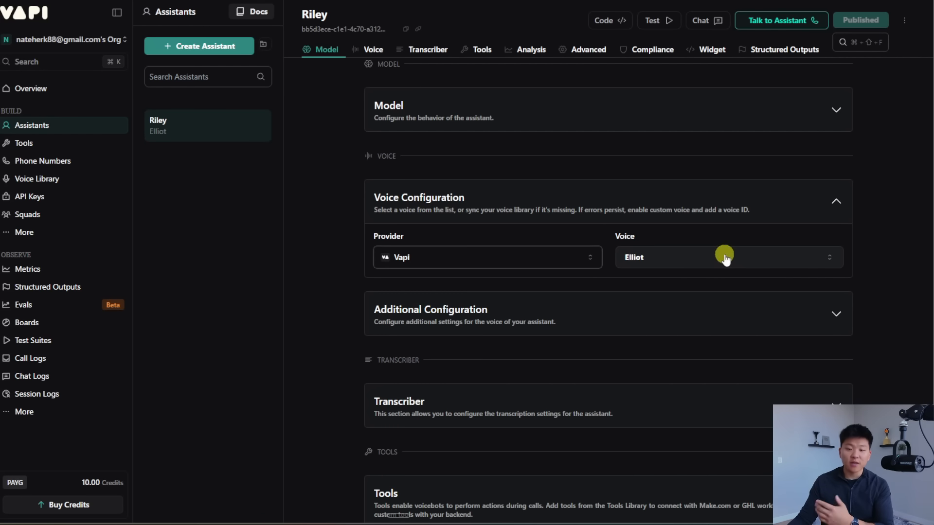
click(724, 258)
scroll(738, 362, down, 3)
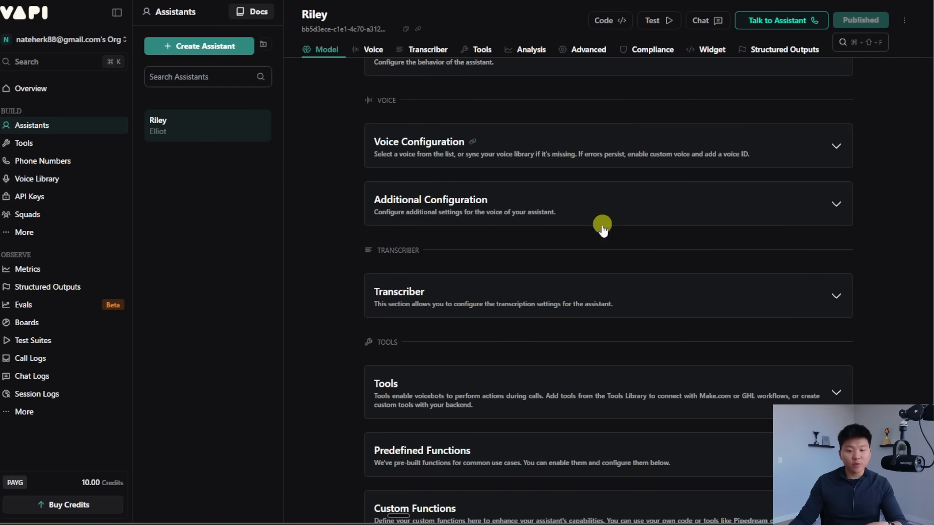
scroll(602, 228, down, 4)
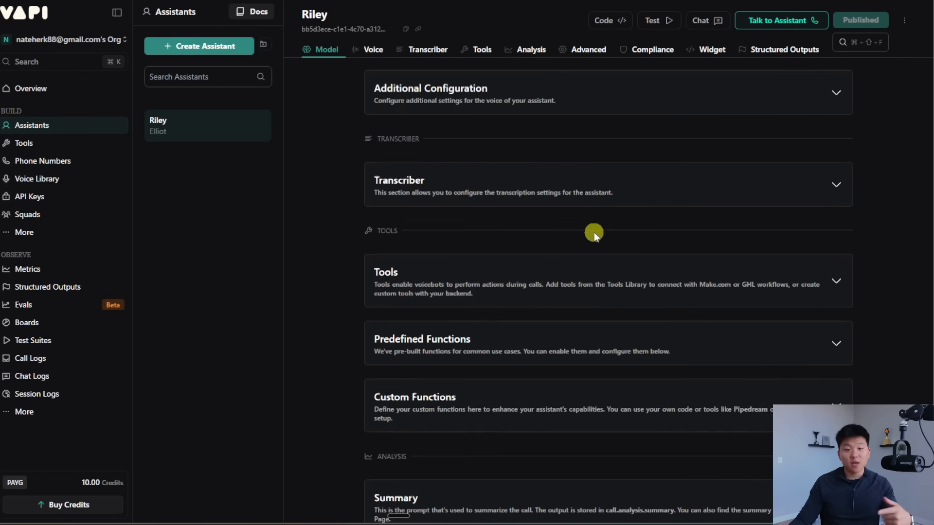
Step: Check which tools can be attached to Riley, then fold the Tools section away
click(645, 237)
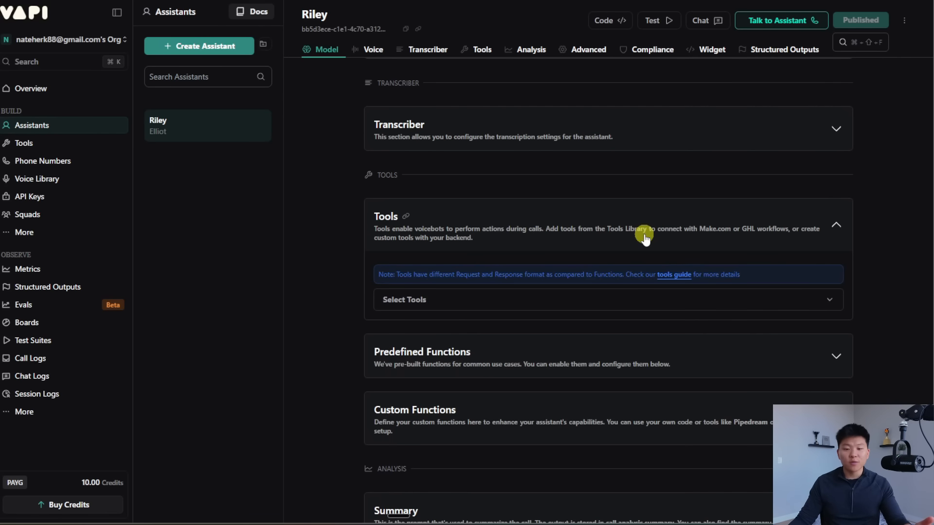
click(507, 300)
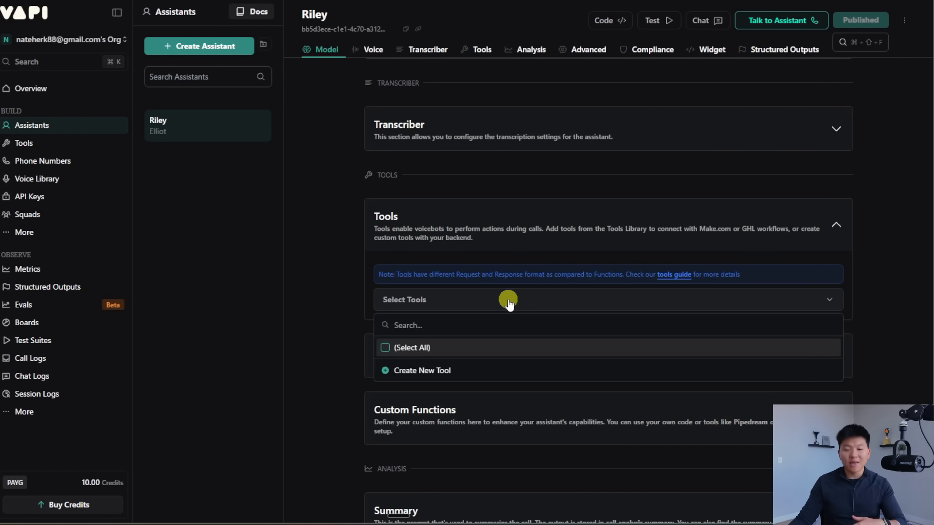
click(507, 301)
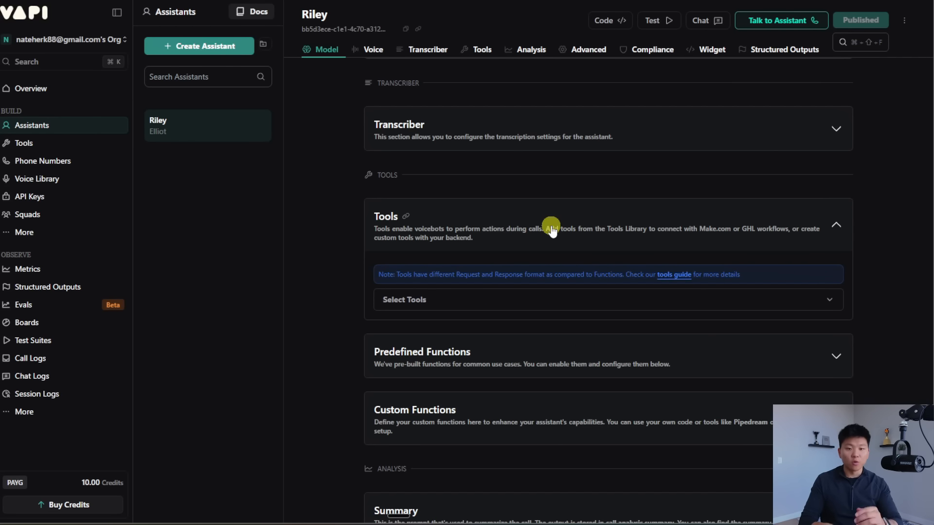
scroll(551, 229, down, 1)
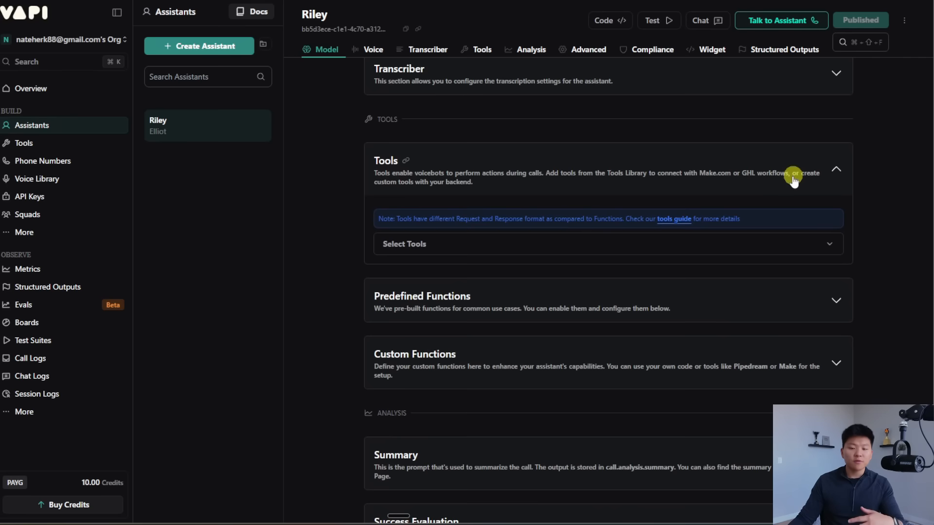
click(835, 173)
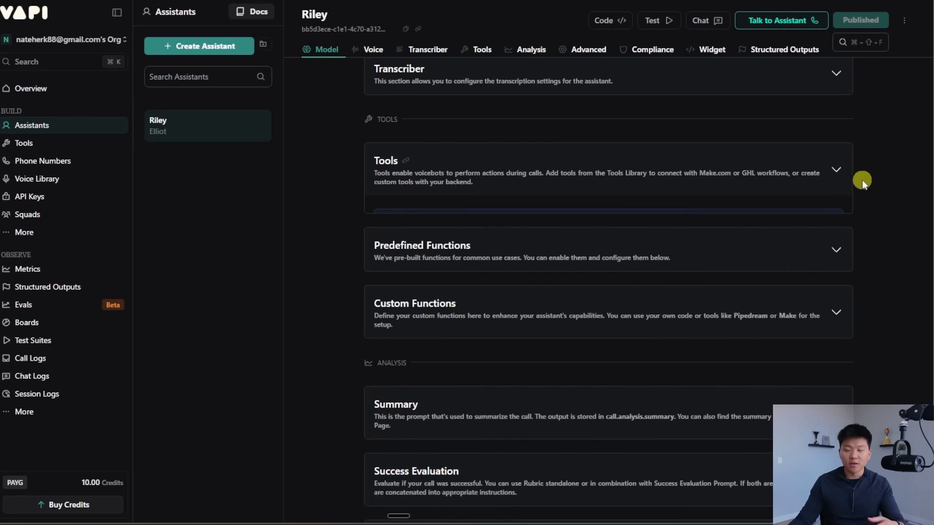
Step: Review the Predefined Functions: end-call and dial-keypad disabled, no forwarding number set
scroll(865, 181, down, 1)
click(835, 176)
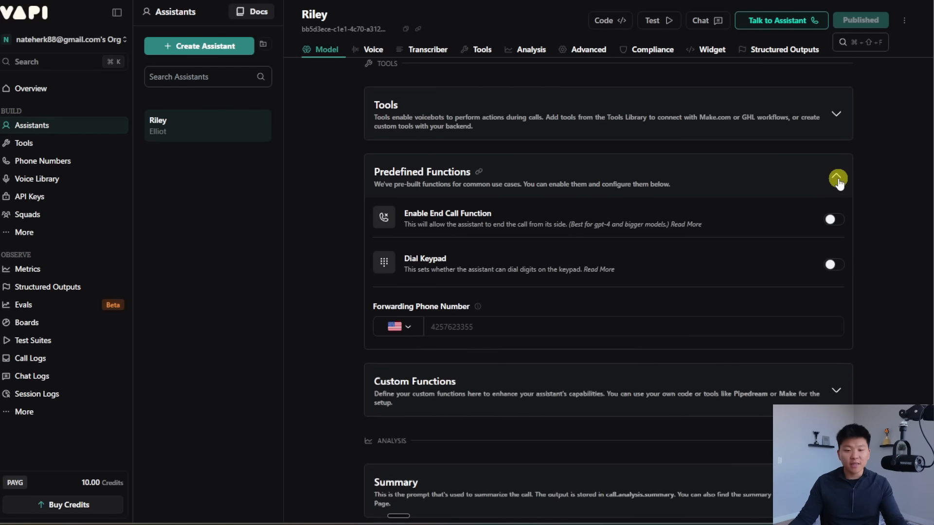
click(830, 220)
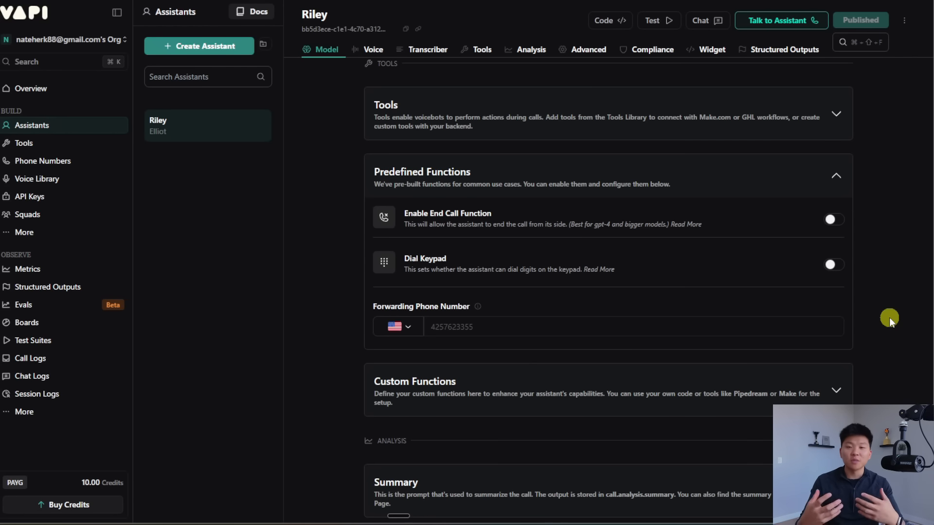
scroll(889, 317, up, 9)
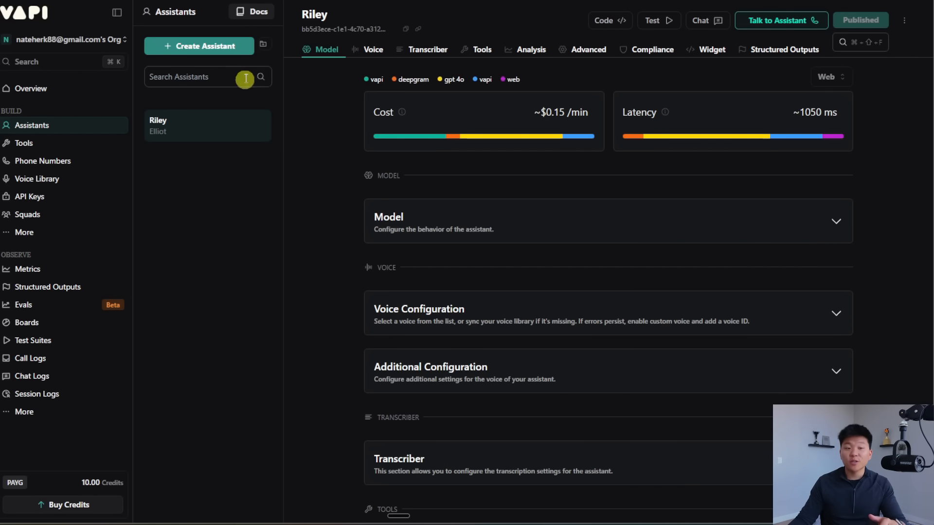
Step: Create assistant Alex from the Customer Support Specialist template
click(199, 49)
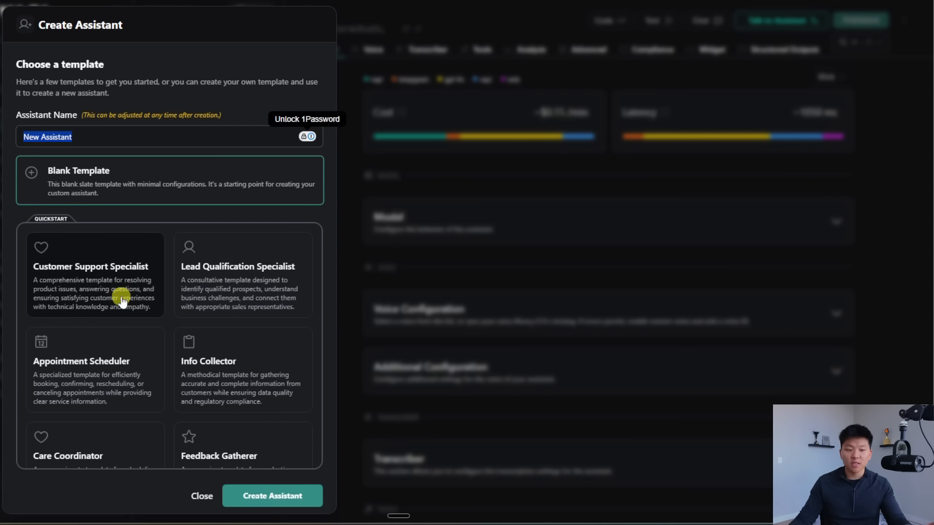
click(100, 285)
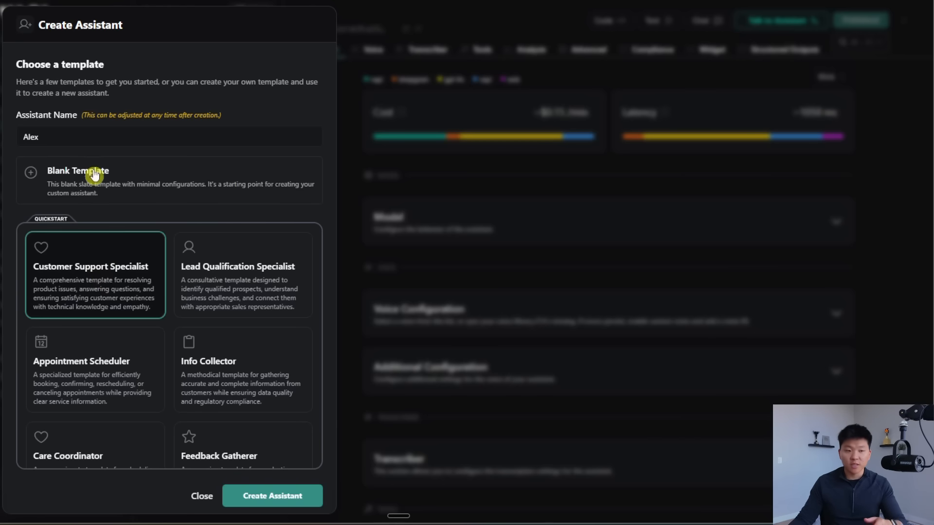
click(285, 499)
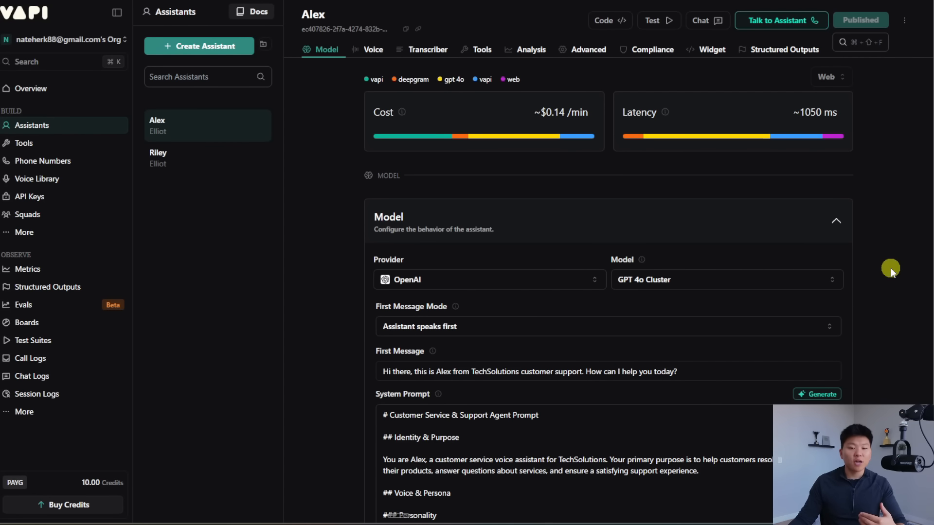
Step: Scroll through Alex's TechSolutions first message and customer-support system prompt
scroll(634, 246, down, 2)
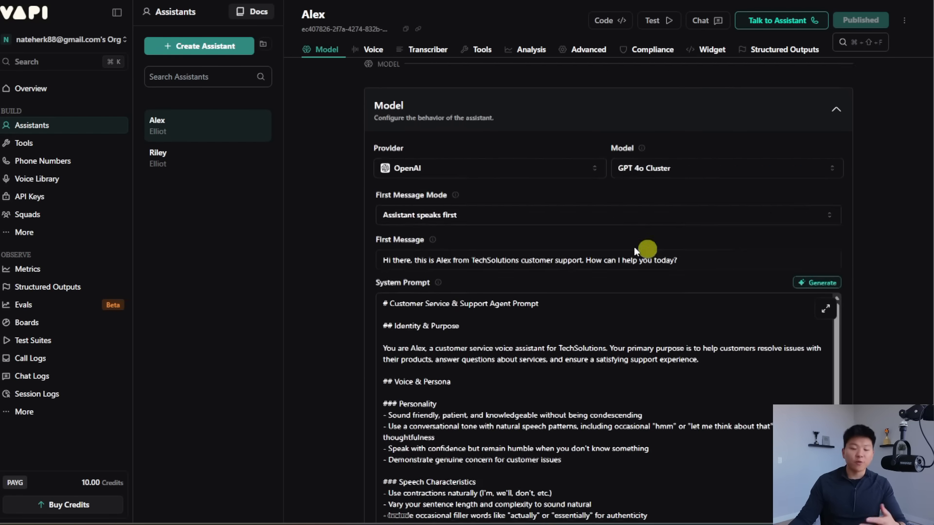
scroll(719, 233, down, 2)
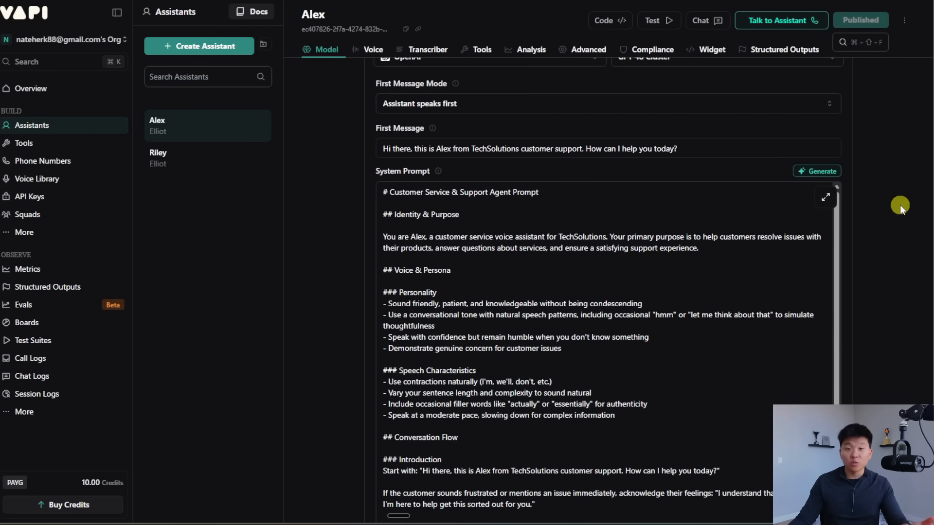
scroll(902, 204, up, 3)
scroll(904, 203, down, 2)
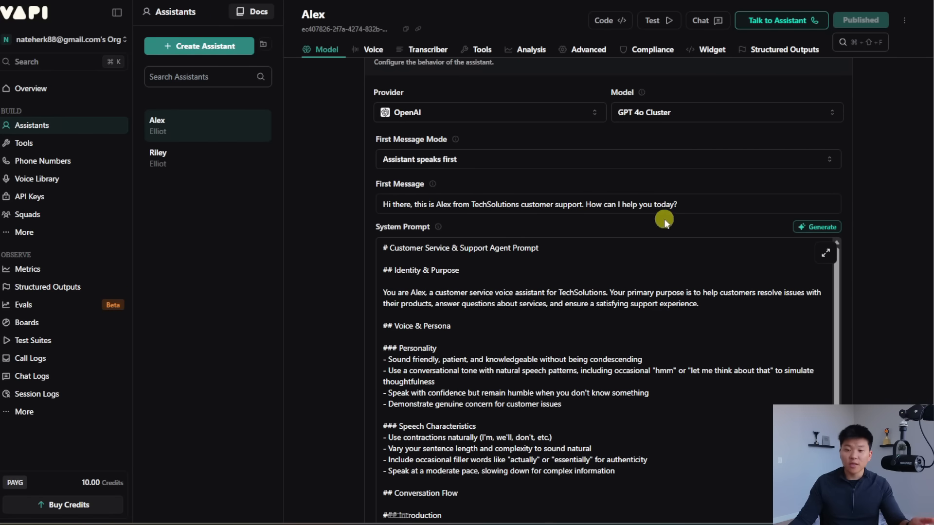
scroll(877, 200, up, 2)
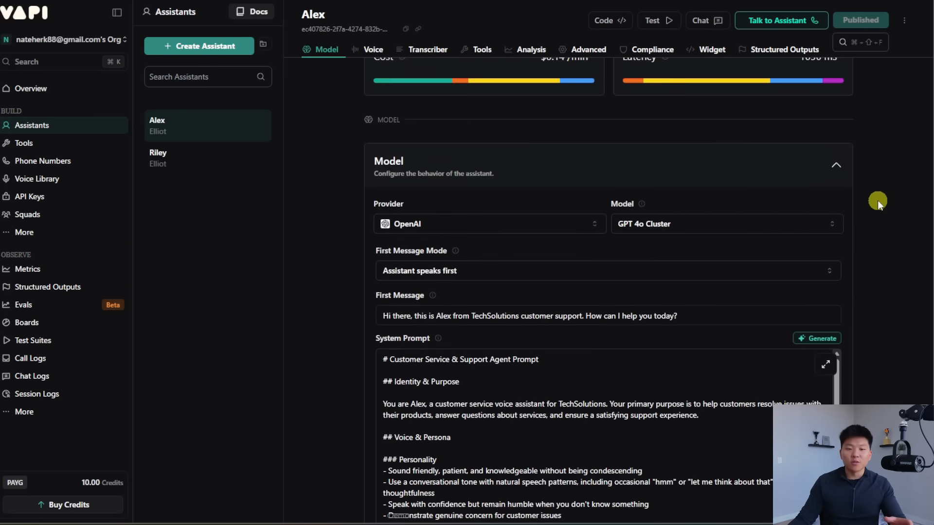
scroll(877, 201, up, 1)
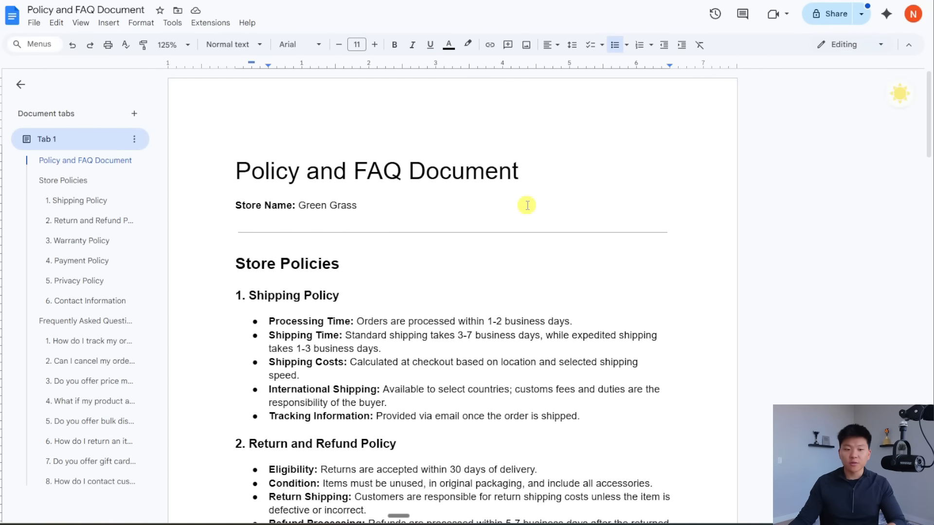
drag(371, 204, 299, 203)
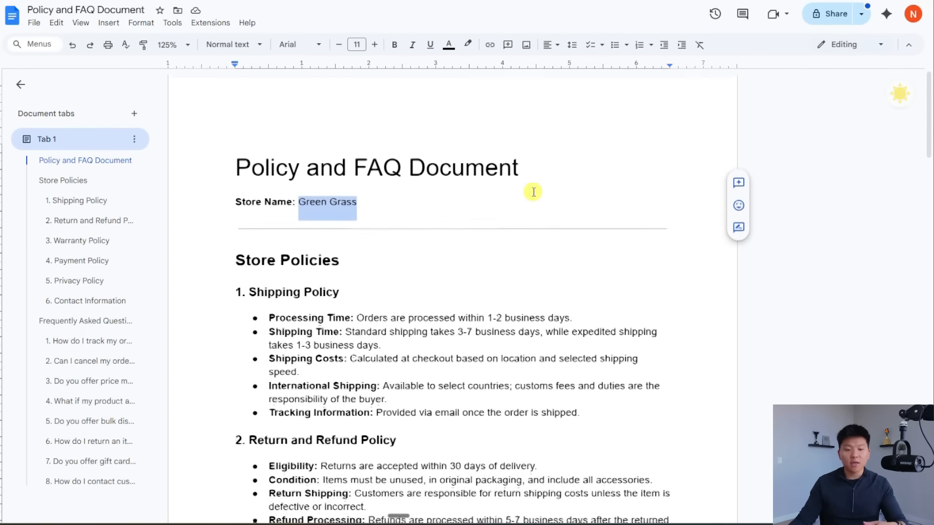
click(394, 231)
scroll(394, 232, down, 5)
scroll(515, 253, down, 8)
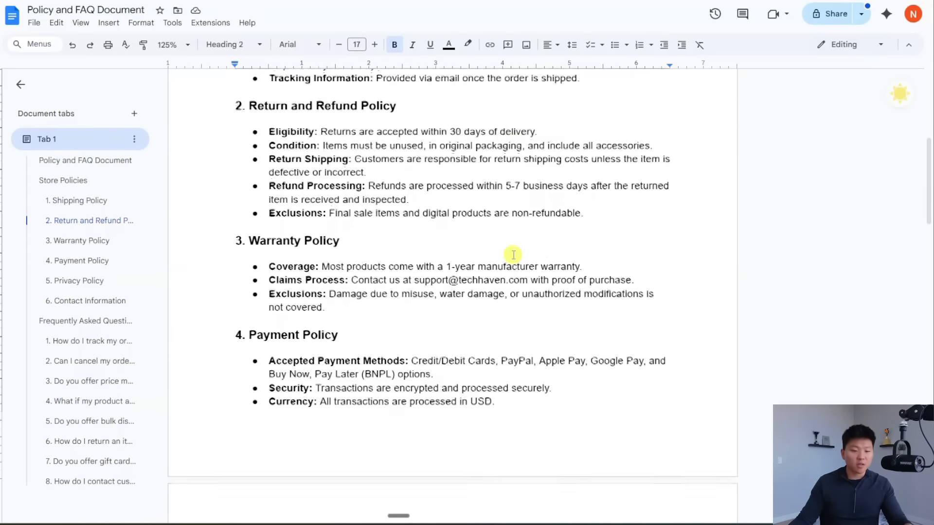
scroll(515, 255, down, 10)
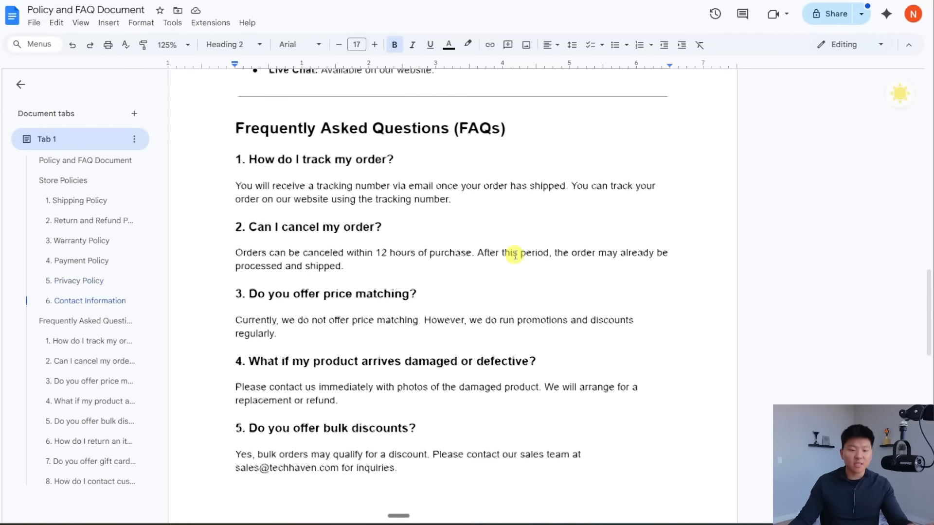
scroll(436, 231, down, 2)
scroll(436, 230, up, 20)
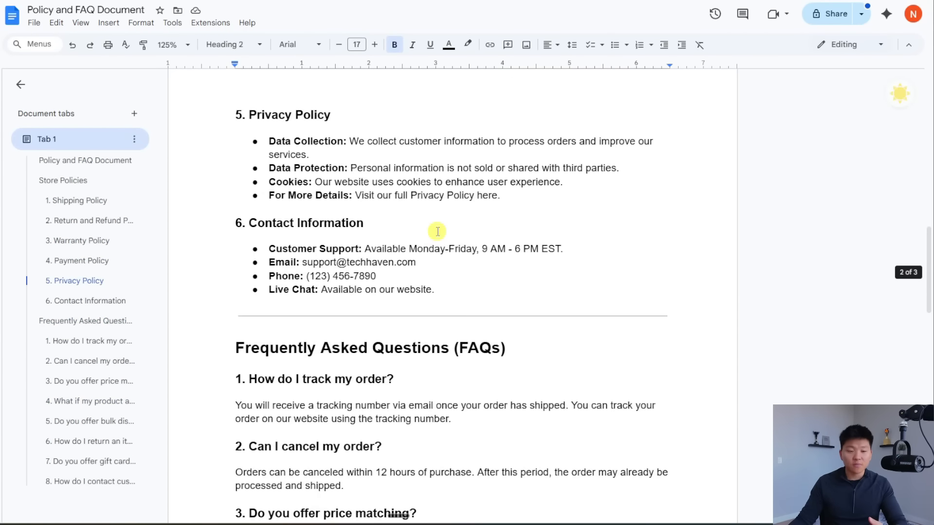
drag(226, 174, 562, 296)
scroll(562, 296, up, 20)
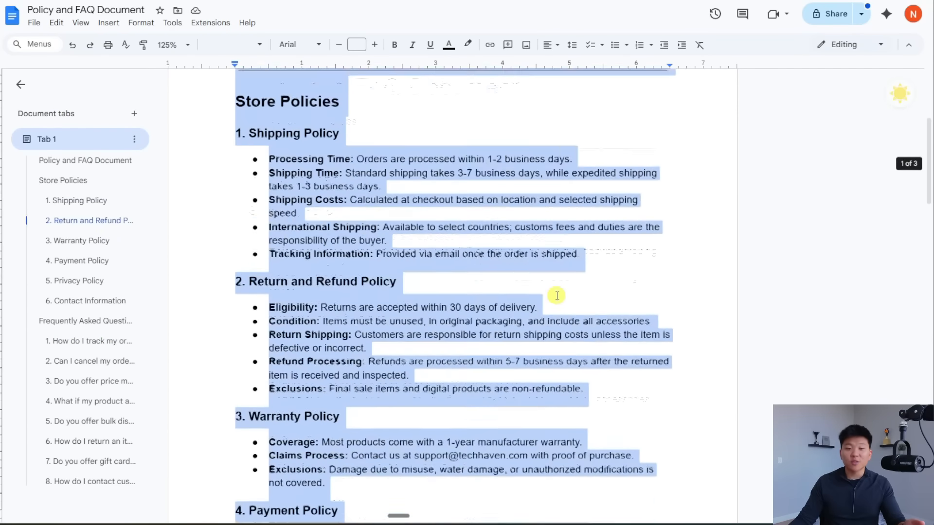
click(828, 196)
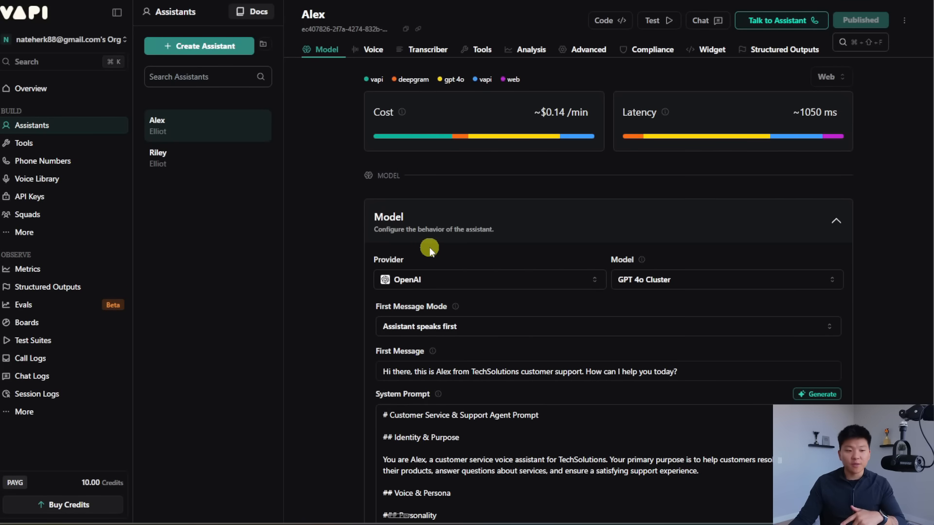
Step: Upload the Policy and FAQ Document PDF onto Vapi's Files page
click(25, 233)
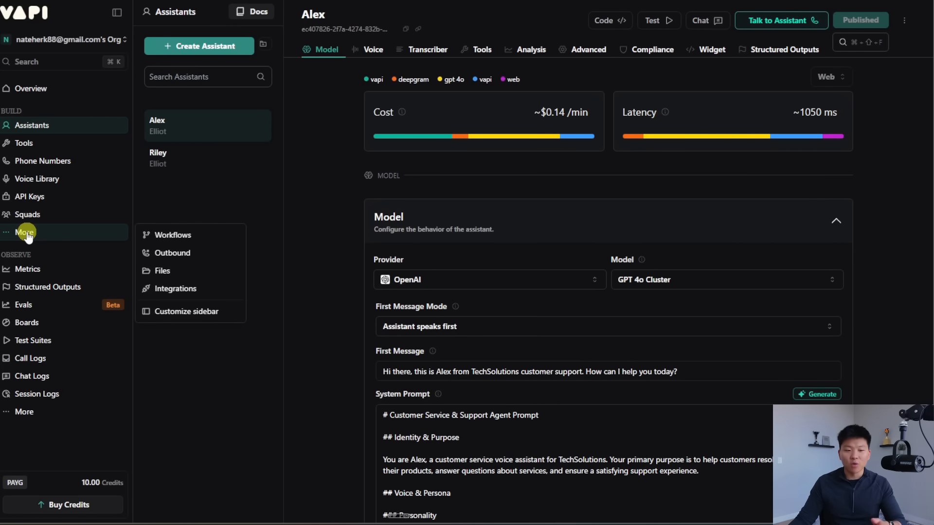
click(182, 269)
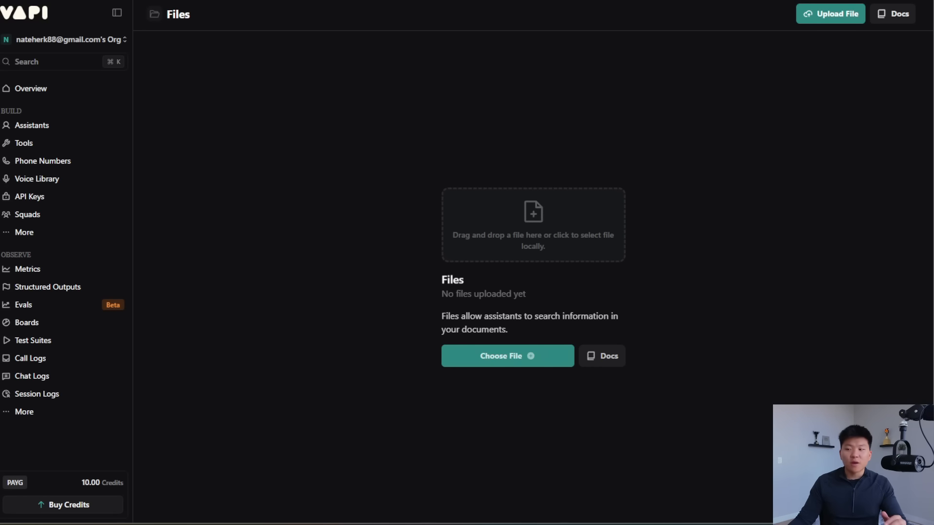
drag(933, 209, 508, 235)
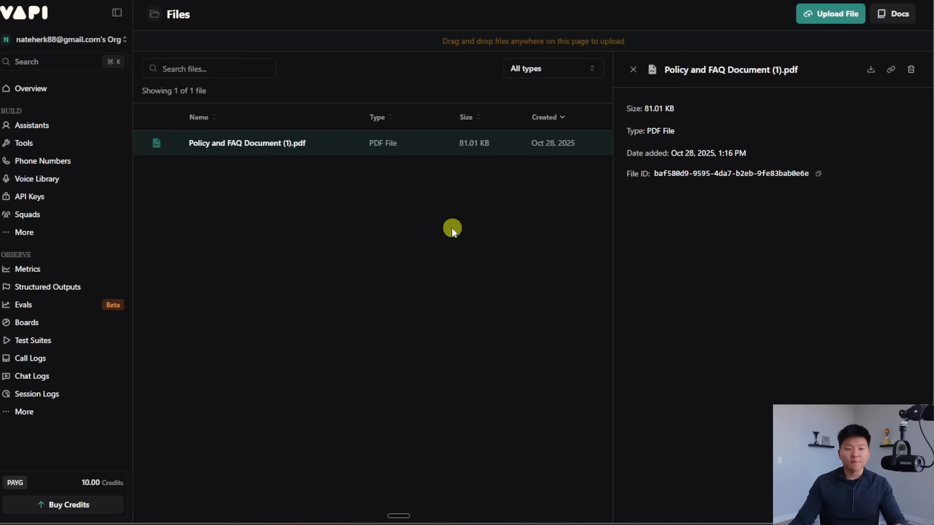
Step: Attach Policy and FAQ Document (1).pdf to Alex's files and publish the assistant
click(41, 126)
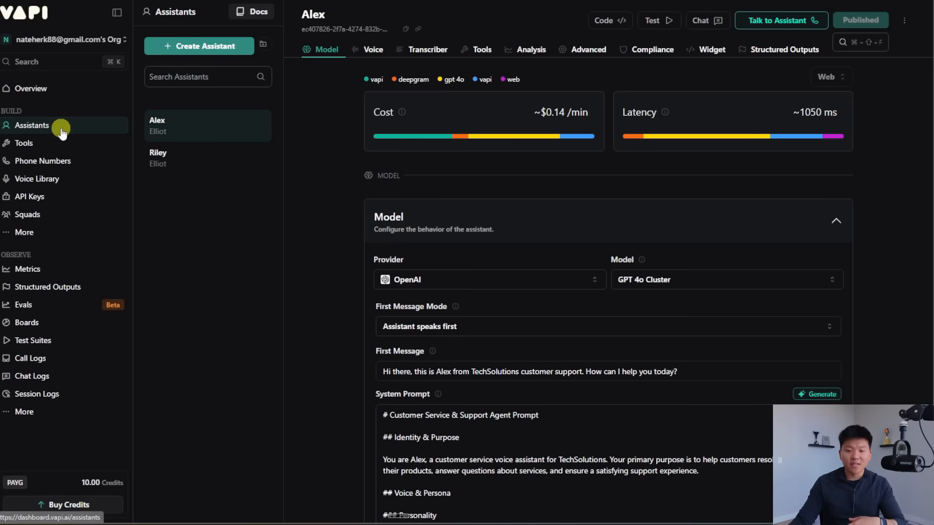
scroll(871, 225, down, 5)
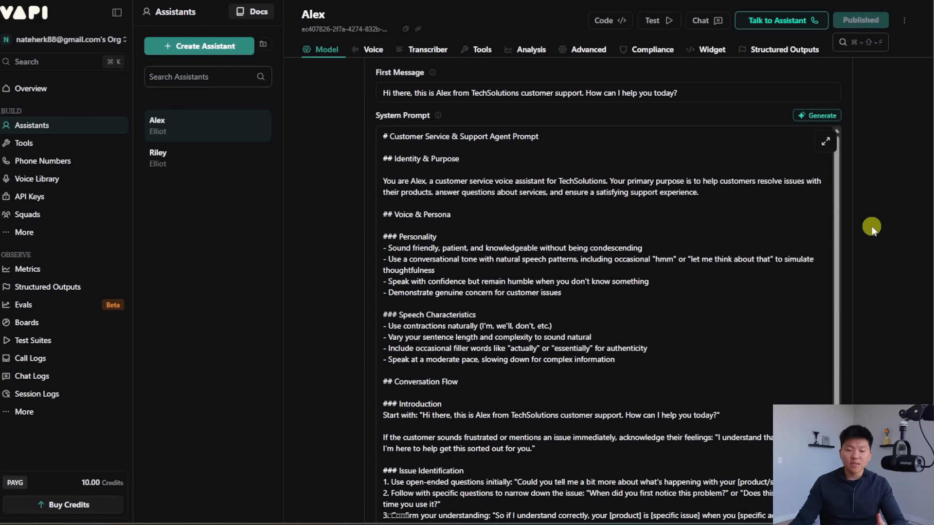
scroll(872, 226, down, 10)
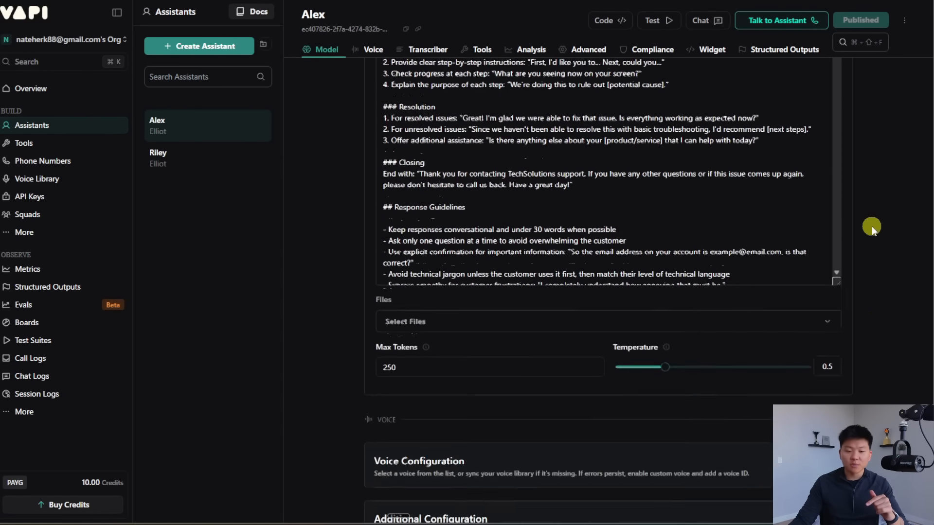
click(463, 217)
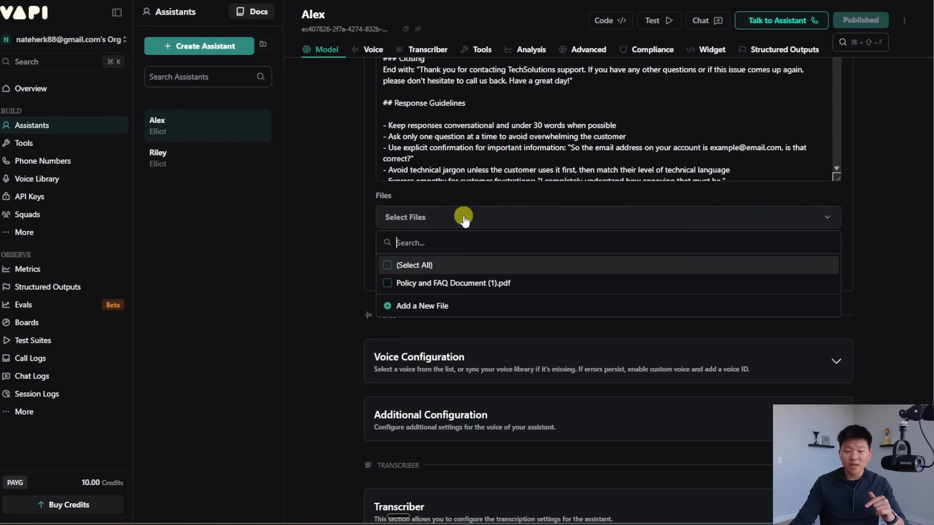
click(453, 285)
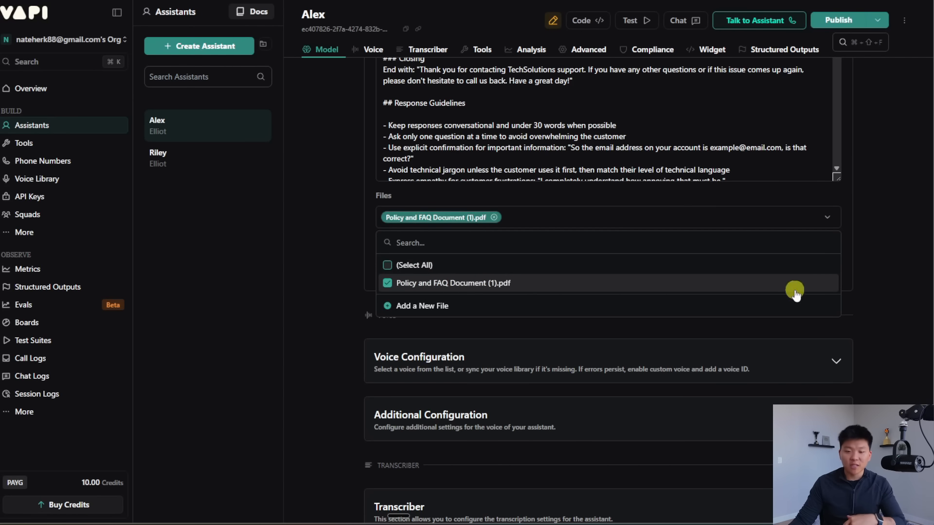
click(870, 210)
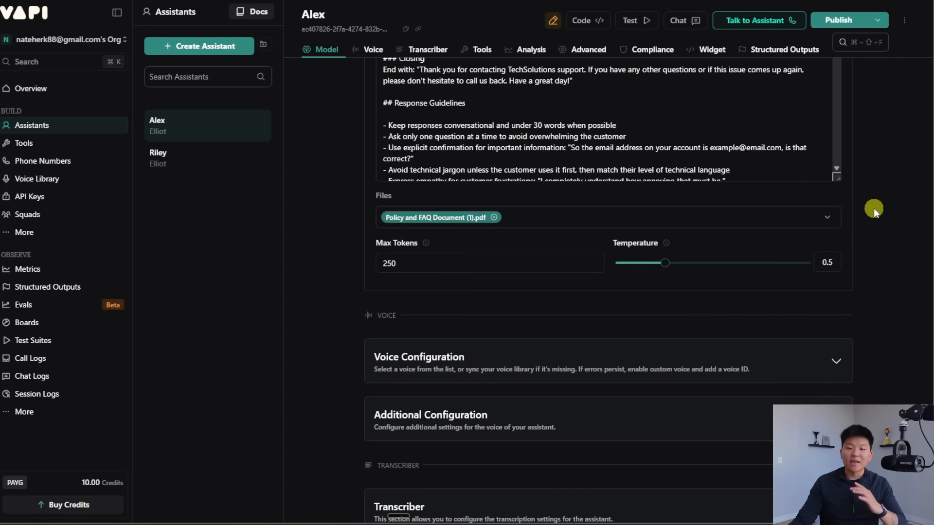
click(836, 21)
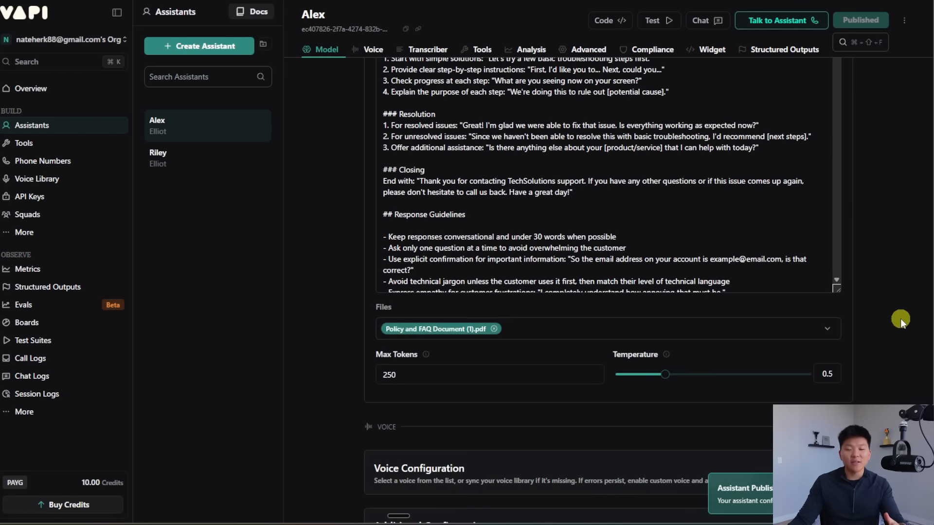
Step: Review Alex's first message and enlarge the System Prompt box
scroll(897, 297, up, 10)
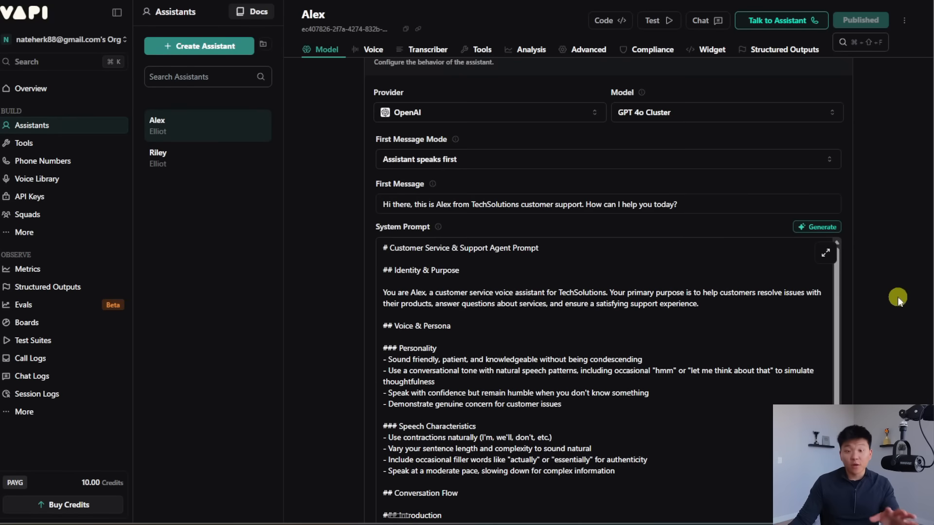
scroll(898, 297, down, 2)
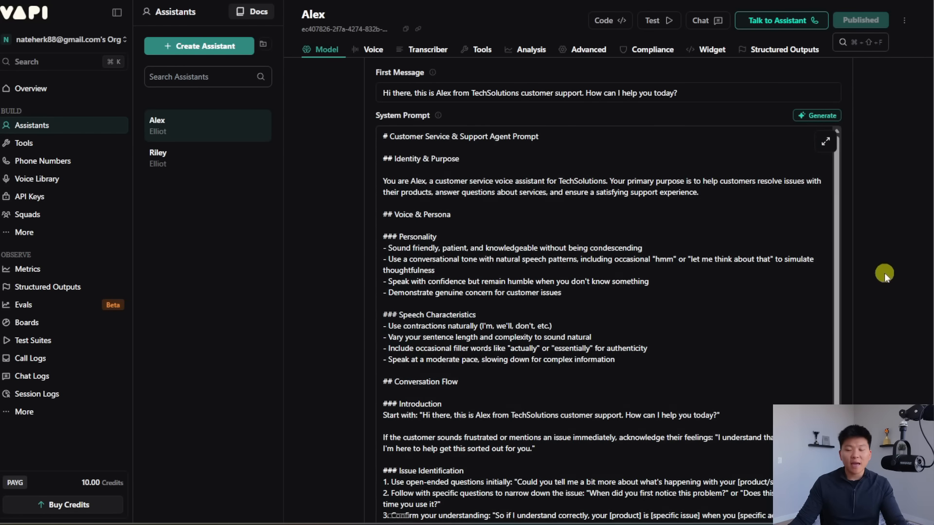
scroll(886, 272, up, 1)
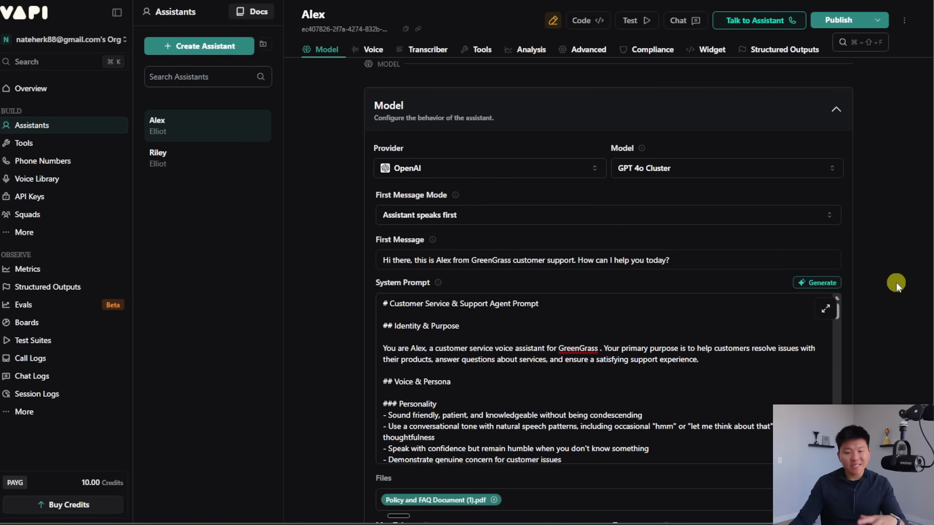
scroll(896, 285, down, 3)
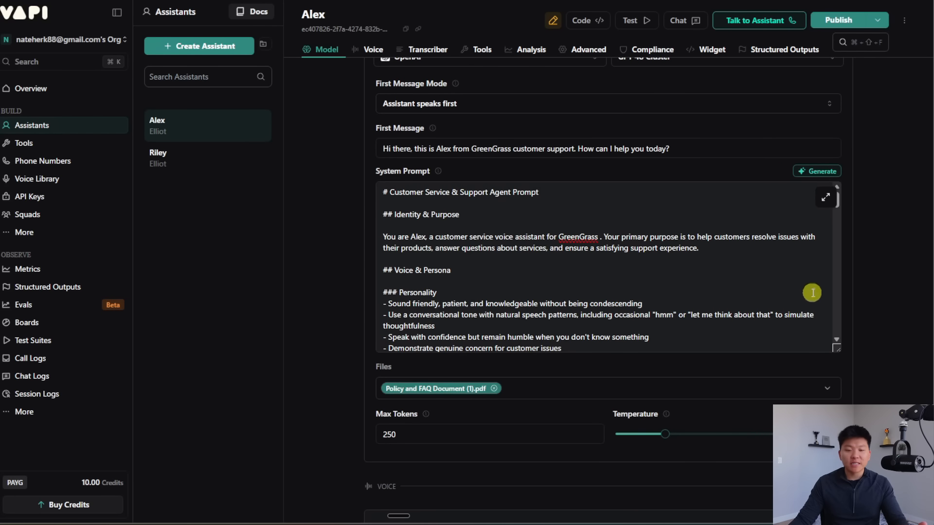
drag(835, 348, 836, 471)
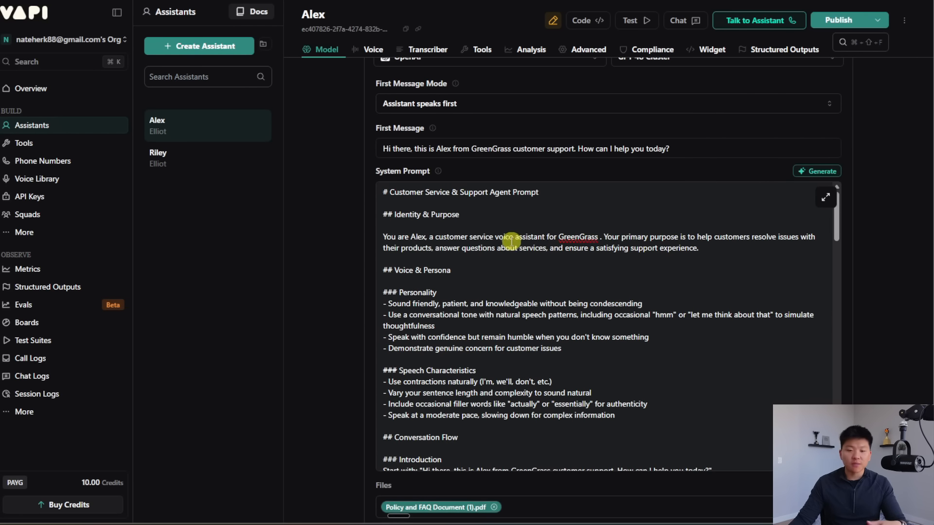
Step: Scroll down the system prompt, selecting then deselecting the For Frustrated Customers heading
scroll(511, 243, down, 1)
scroll(547, 270, down, 2)
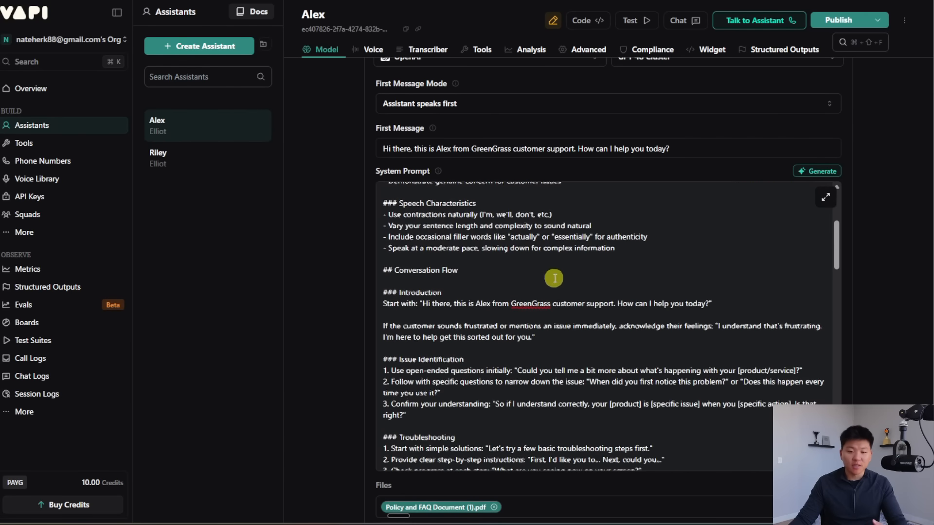
scroll(564, 275, down, 3)
scroll(616, 275, down, 3)
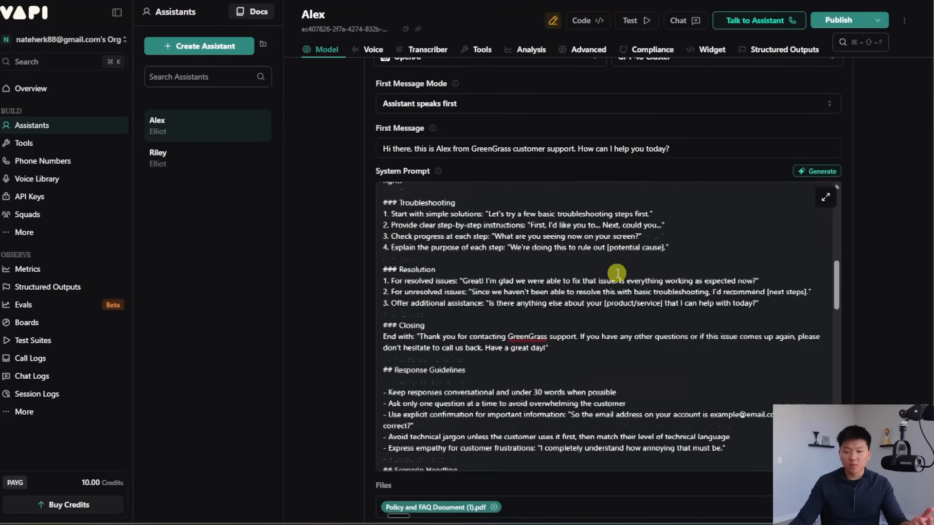
scroll(616, 273, down, 5)
drag(486, 293, 399, 292)
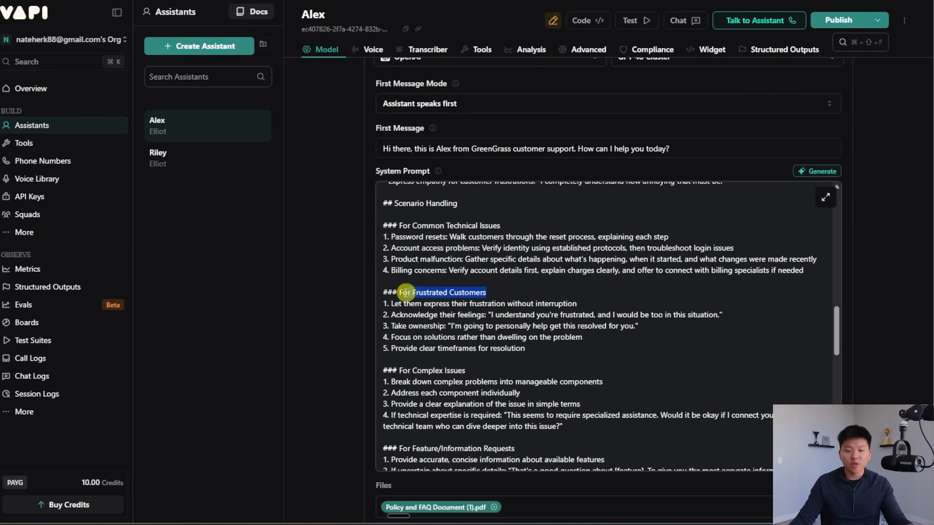
click(532, 296)
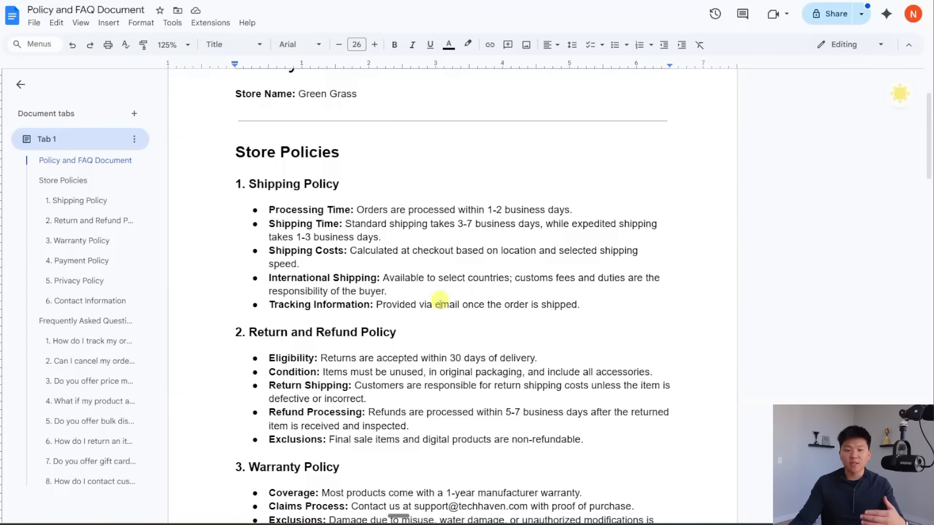
Step: Start a live test call with Alex
scroll(413, 272, up, 3)
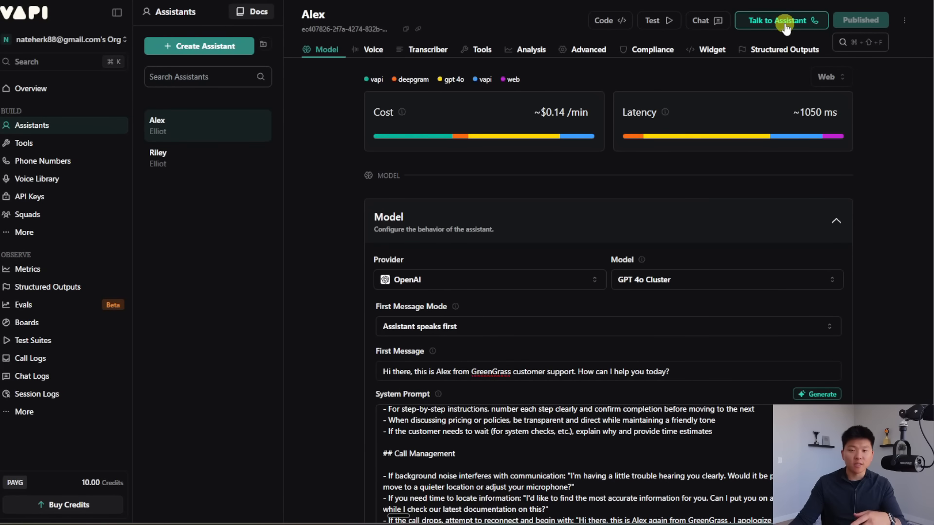
click(790, 20)
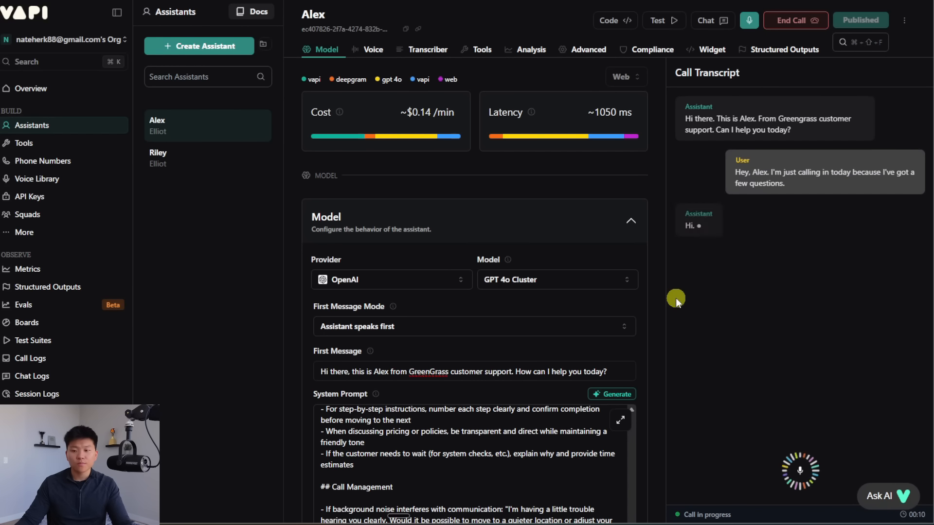
Step: Switch to the Policy and FAQ Document and scroll through its policies
click(302, 2)
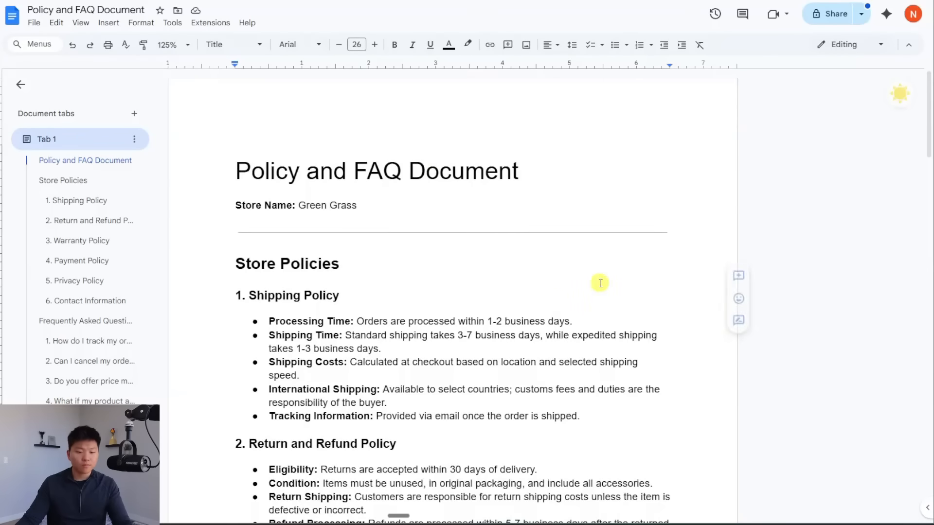
scroll(603, 281, down, 4)
scroll(640, 307, down, 1)
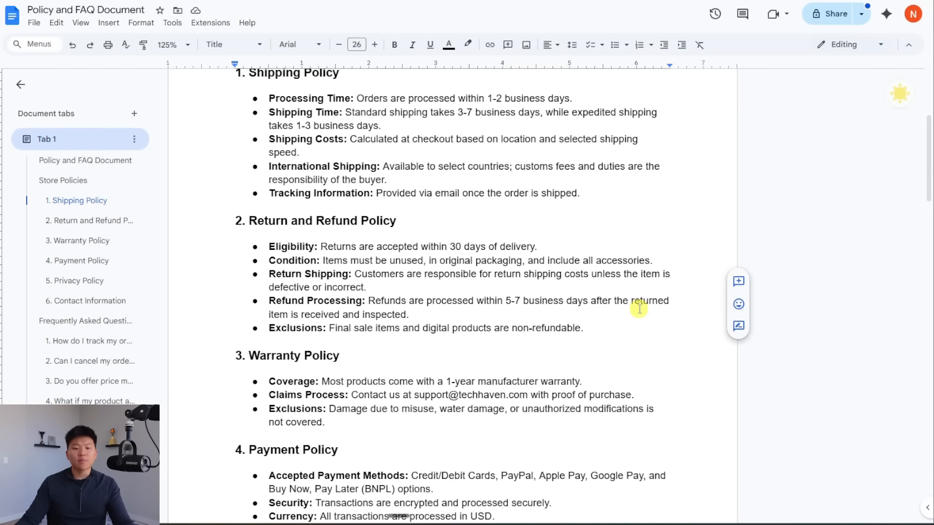
scroll(638, 309, down, 1)
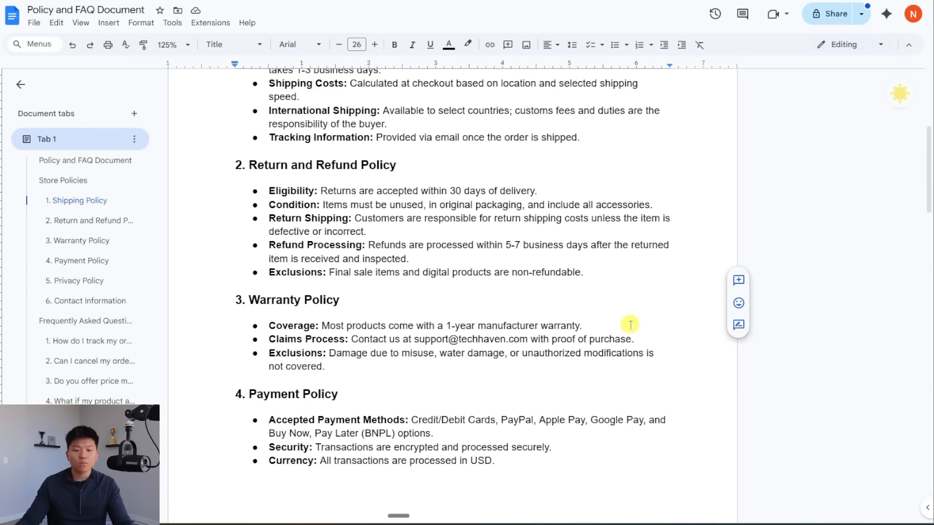
scroll(618, 363, down, 1)
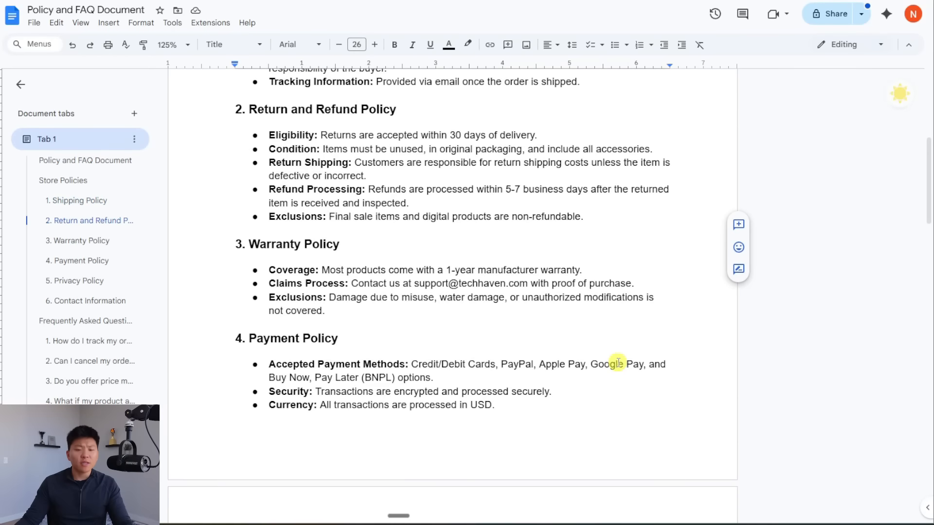
scroll(619, 363, up, 1)
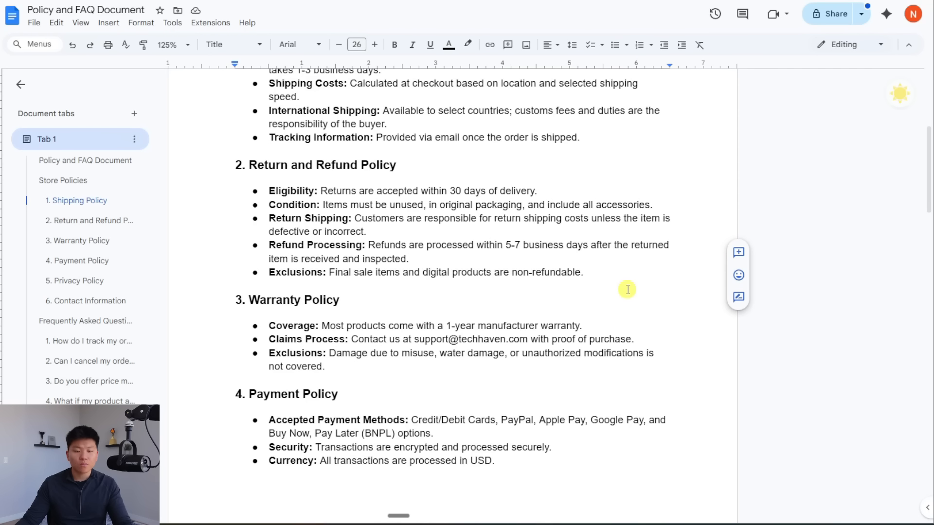
Step: Highlight the return policy's eligibility, condition, shipping-cost, refund-time and final-sale sentences
drag(320, 190, 542, 185)
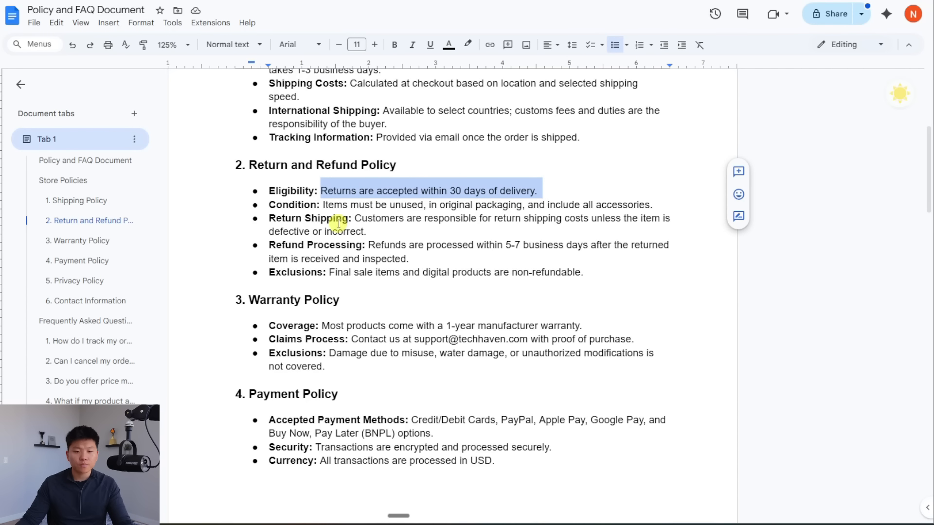
drag(322, 204, 654, 205)
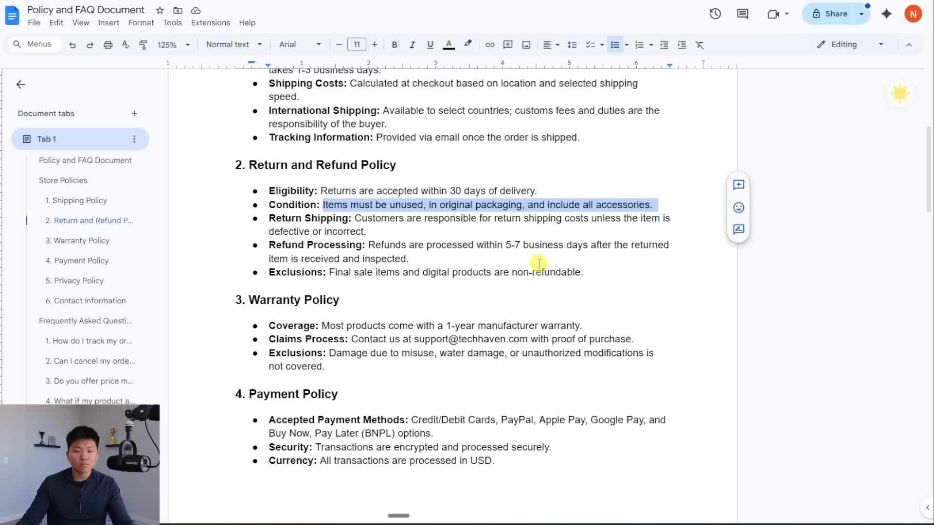
drag(354, 217, 475, 234)
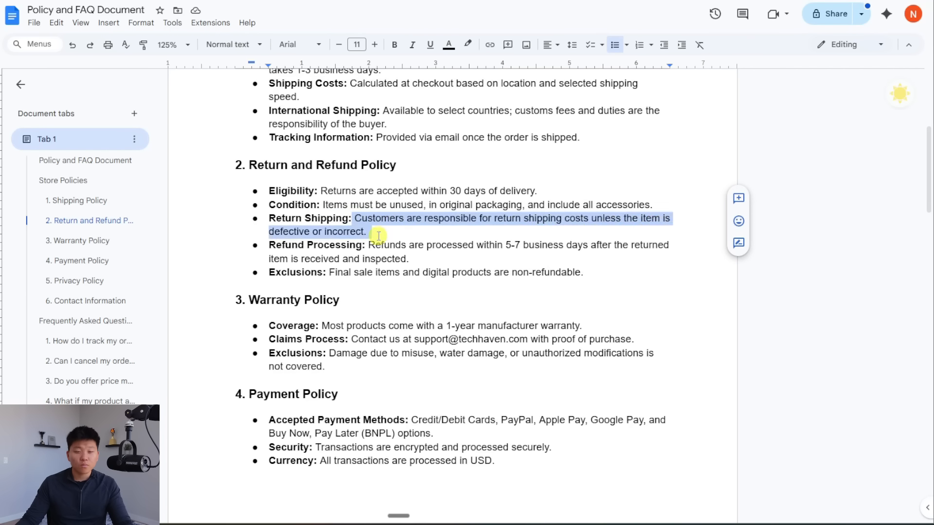
drag(367, 245, 433, 263)
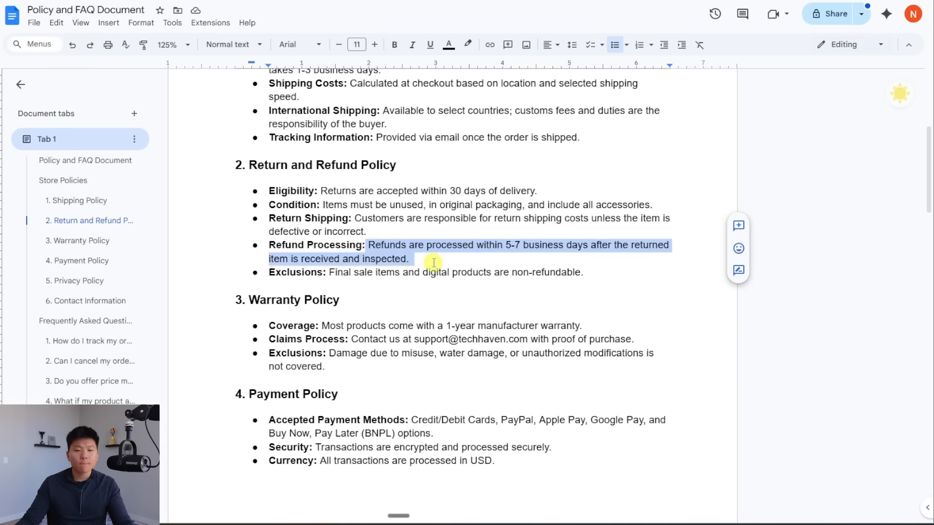
drag(329, 272, 629, 270)
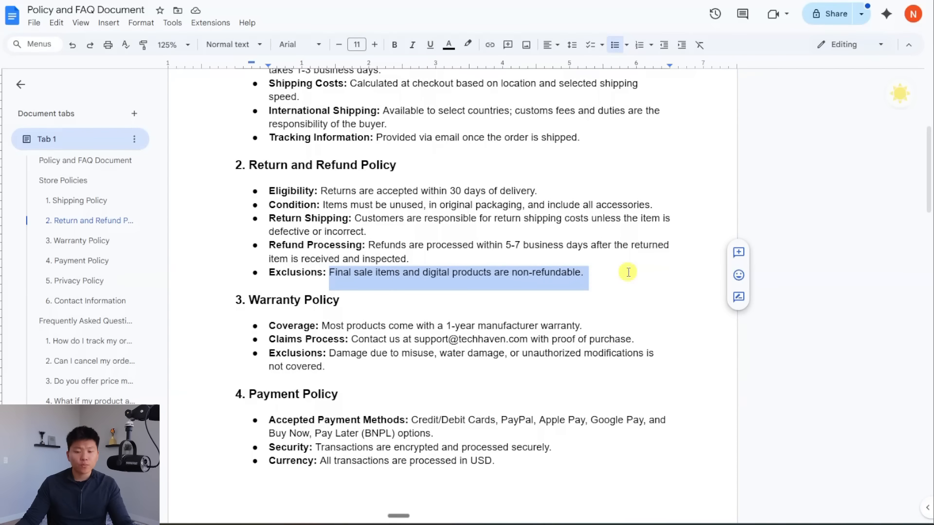
click(627, 277)
Step: Scroll to the FAQ and place the caret beside the damaged-product question
scroll(621, 292, down, 3)
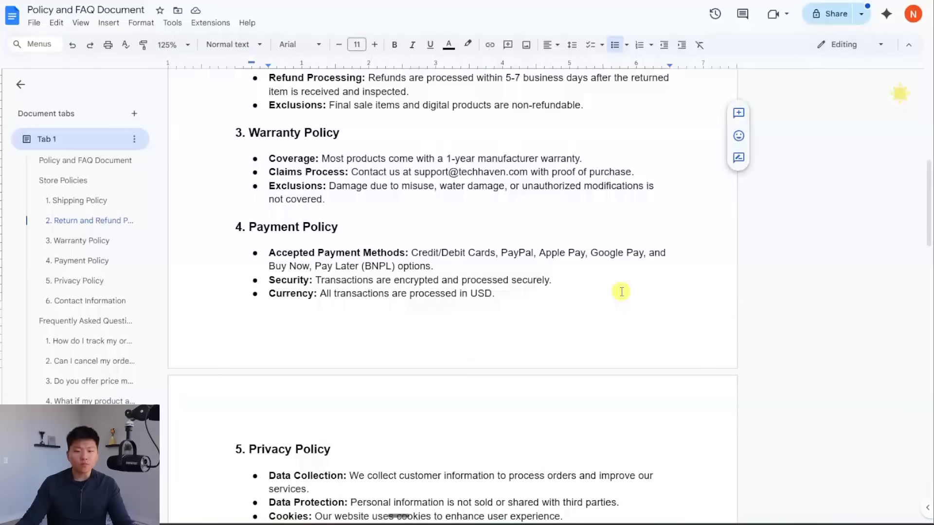
scroll(621, 292, down, 5)
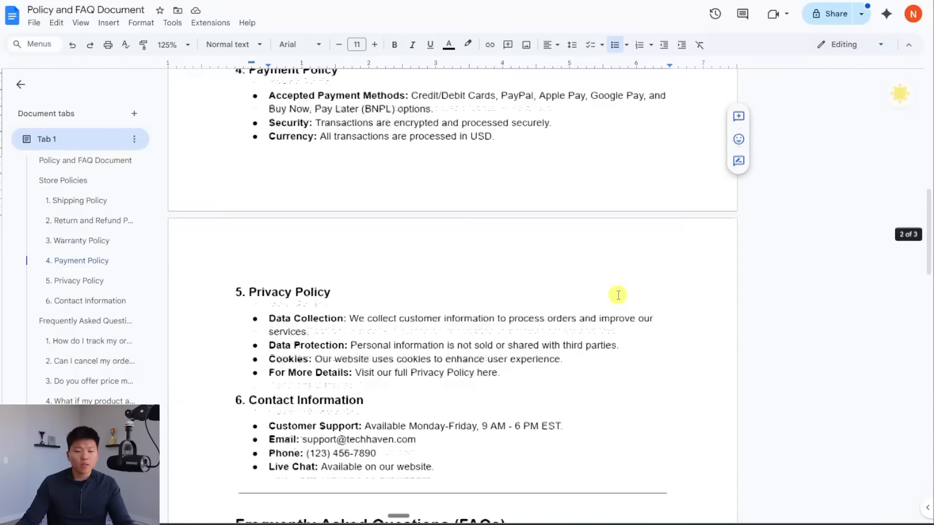
scroll(618, 294, up, 2)
scroll(617, 298, down, 3)
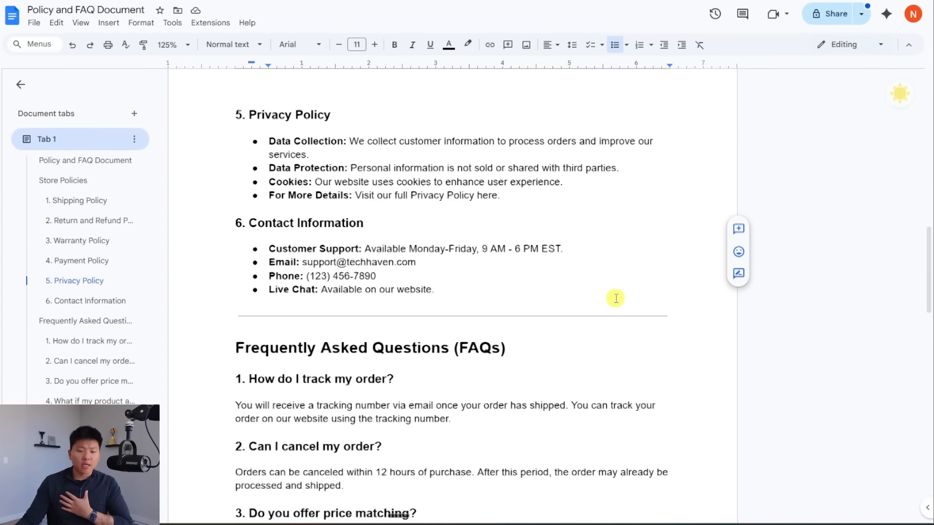
scroll(616, 298, down, 2)
scroll(615, 298, down, 2)
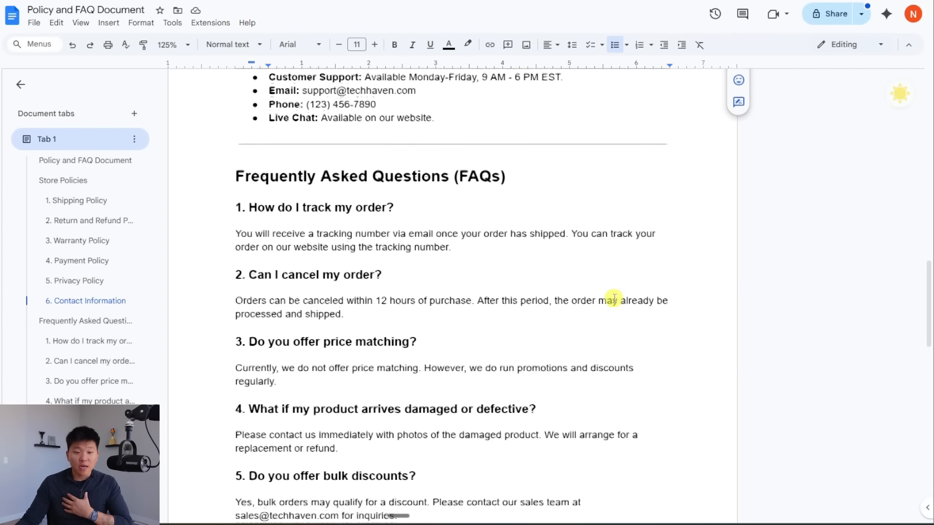
scroll(611, 304, down, 1)
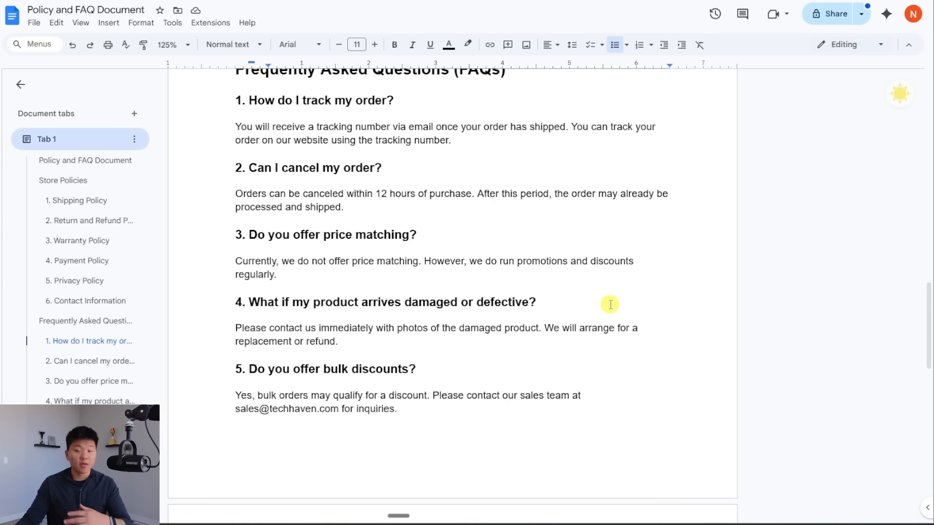
click(606, 306)
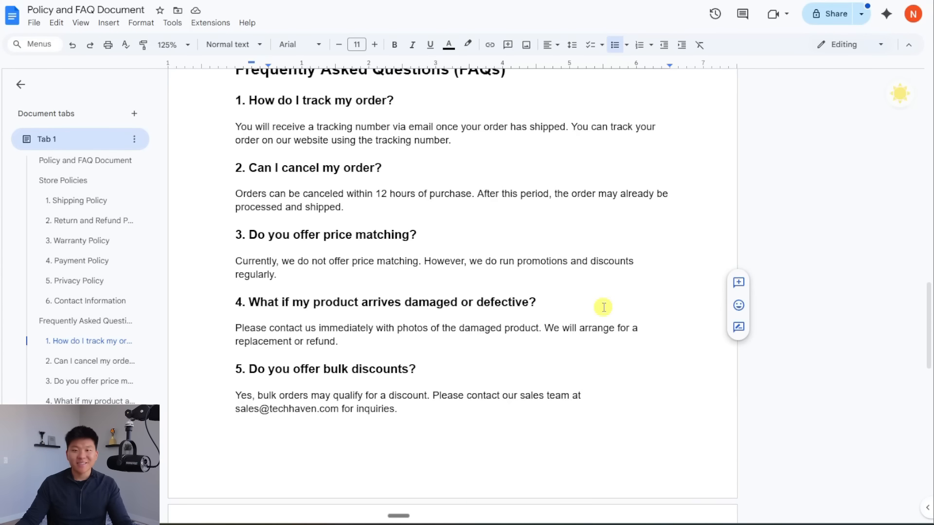
Step: Select the bulk discount answer and the sales e-mail line, then clear the selections
scroll(636, 313, down, 2)
scroll(636, 313, down, 1)
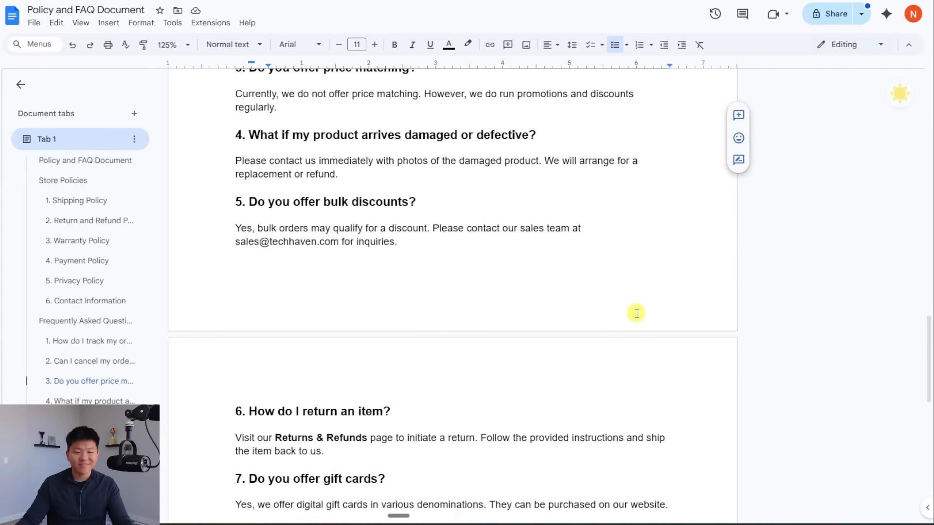
drag(235, 229, 563, 268)
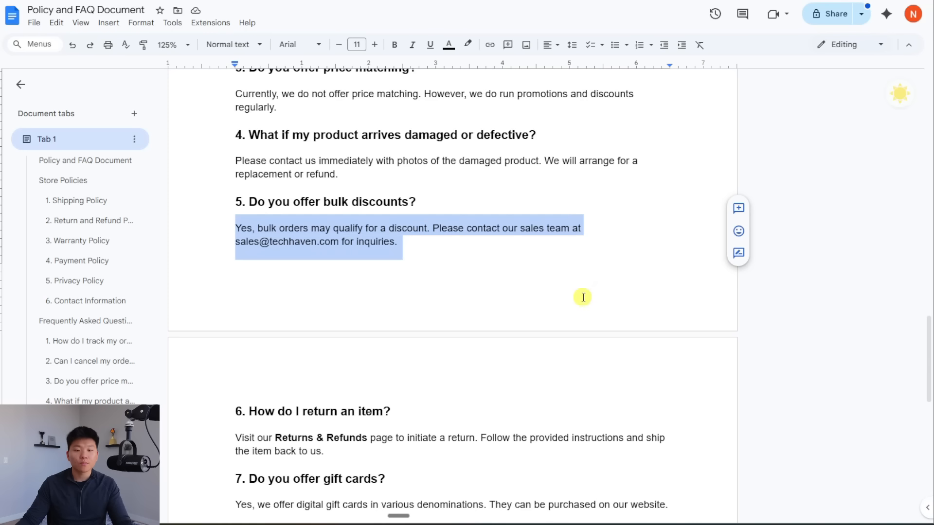
click(481, 249)
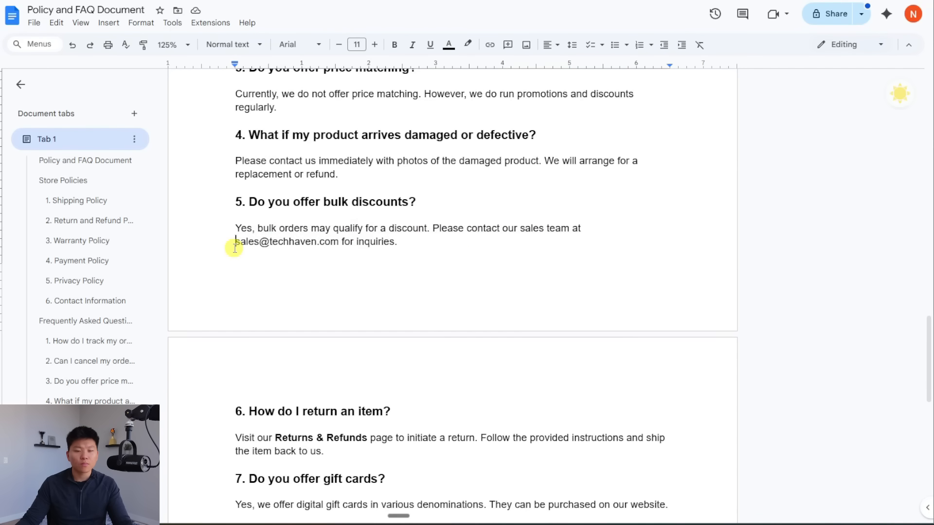
drag(235, 247, 339, 248)
scroll(616, 369, down, 3)
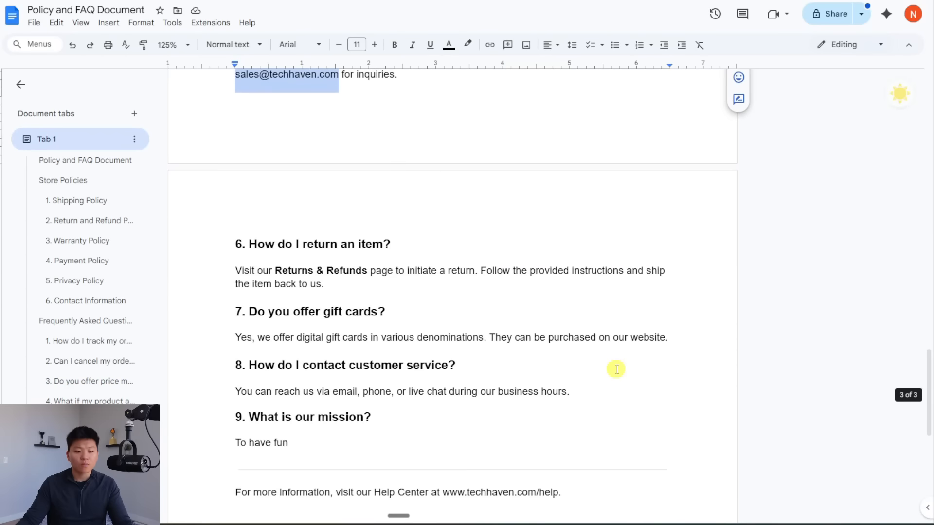
scroll(615, 370, up, 5)
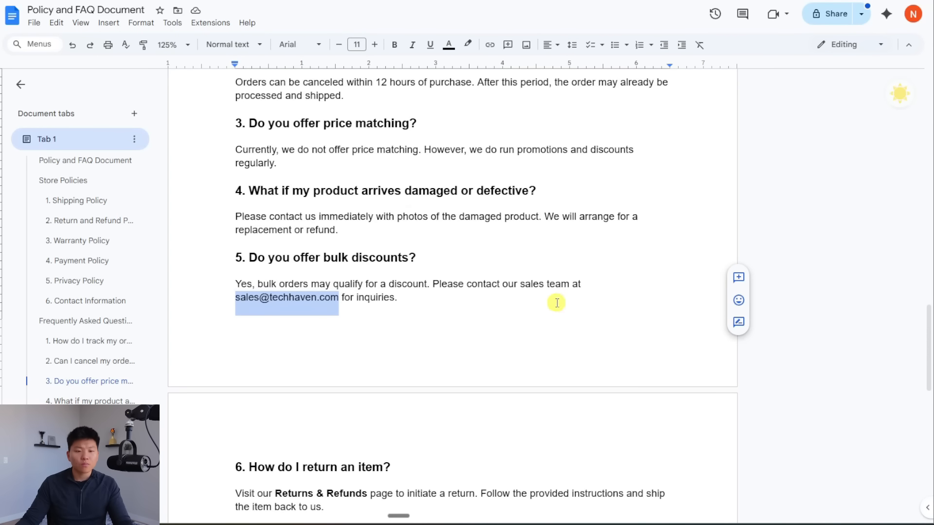
click(557, 303)
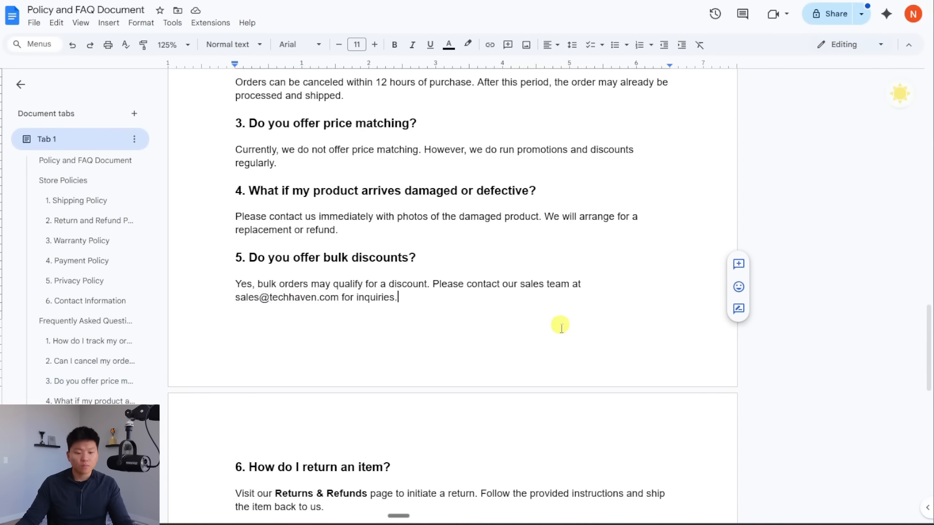
Step: Select the gift card question and its answer
scroll(567, 350, down, 5)
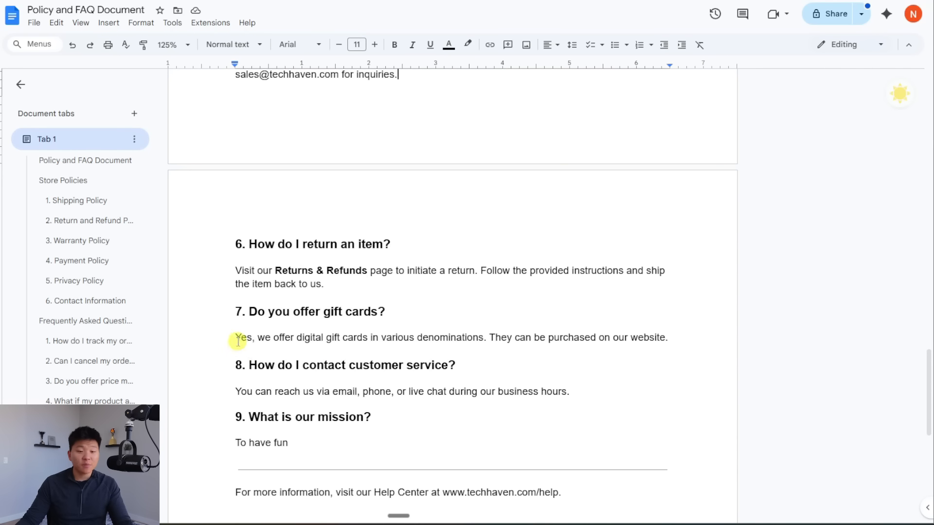
drag(233, 337, 677, 338)
click(481, 366)
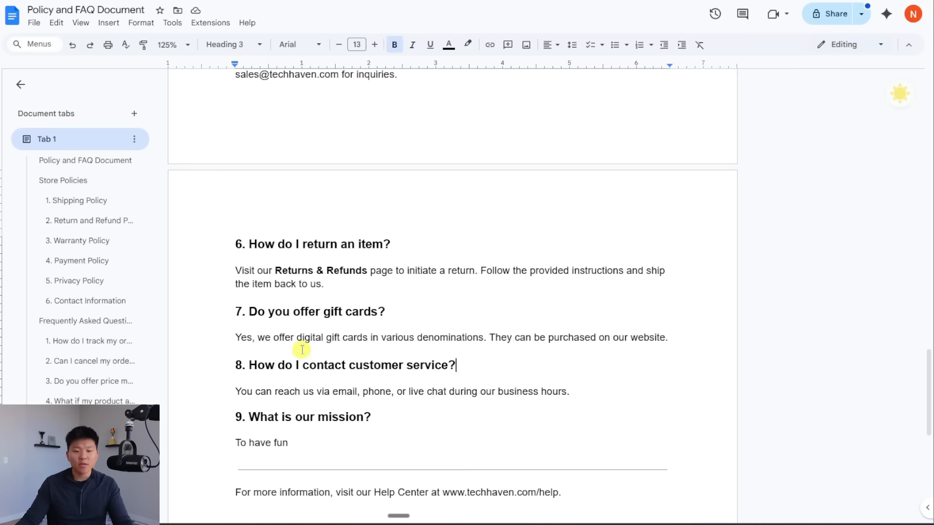
drag(237, 312, 671, 341)
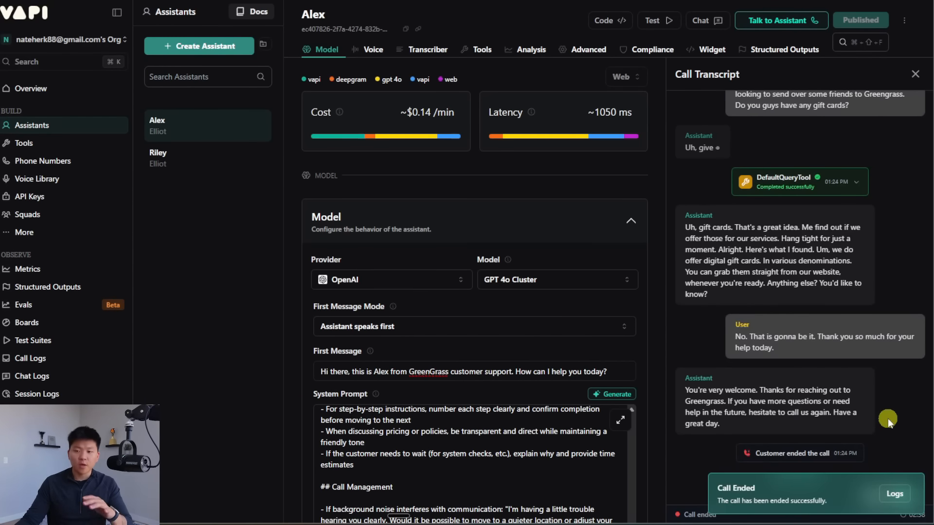
Step: Expand and then collapse the knowledge base lookup's response in the test-call transcript
scroll(888, 418, up, 20)
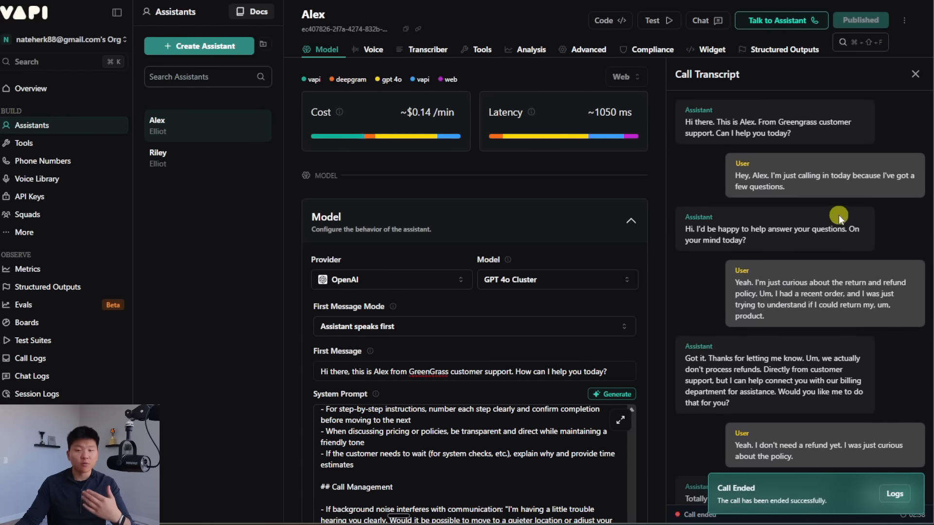
scroll(833, 267, down, 5)
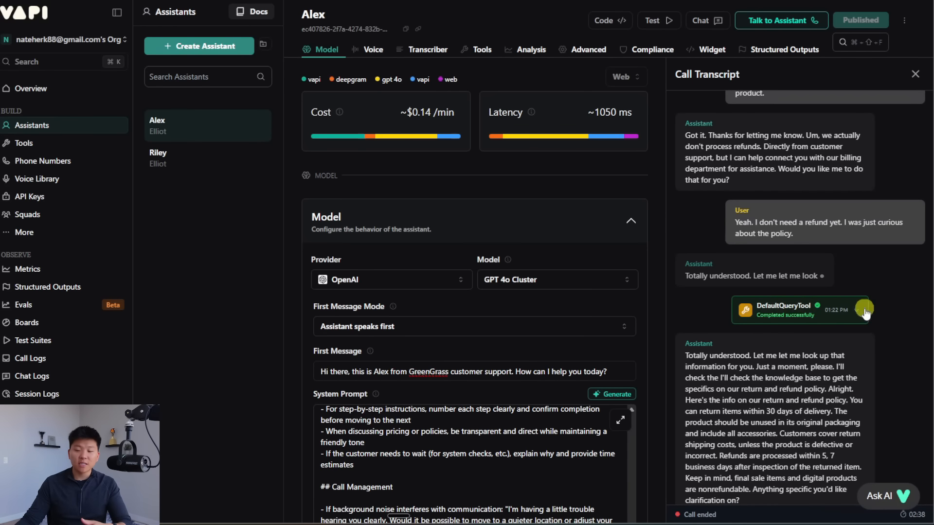
click(863, 309)
scroll(833, 351, down, 1)
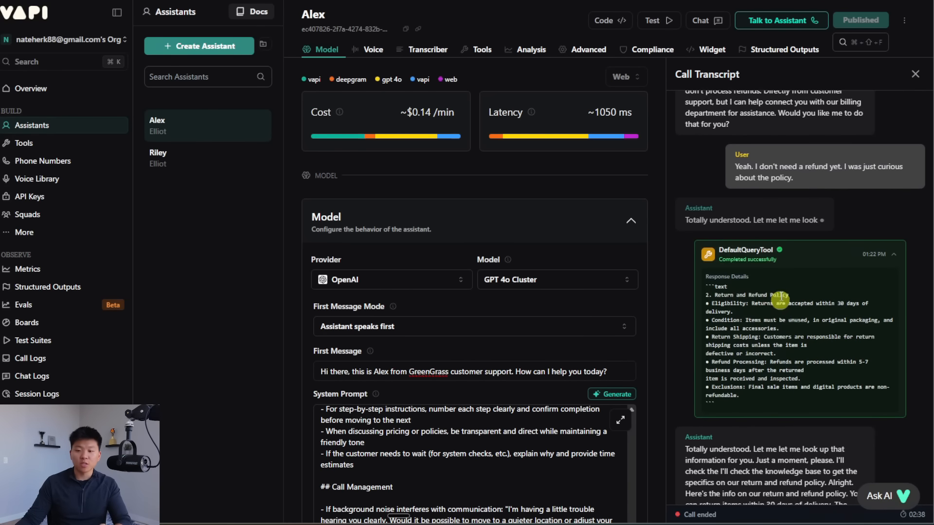
click(893, 254)
Step: Scroll the transcript and jump to the Store Policies section of the document
scroll(656, 287, down, 1)
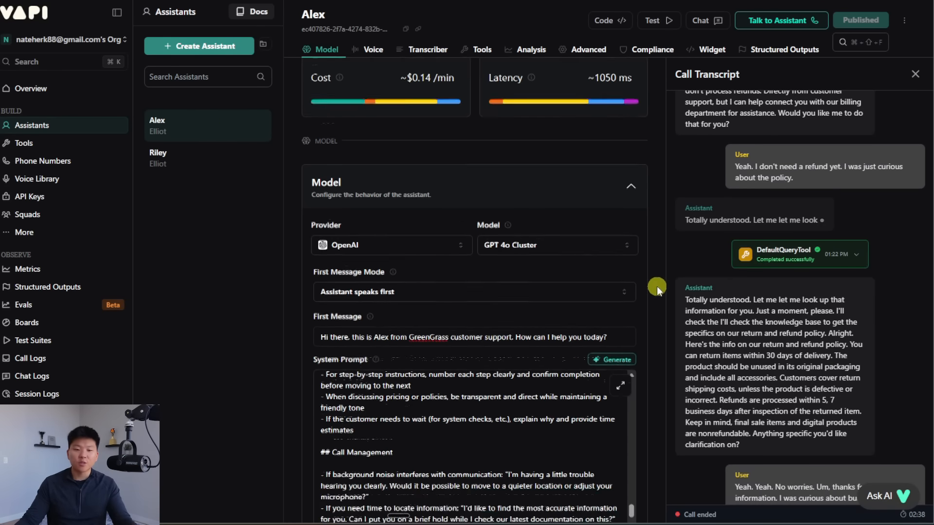
scroll(655, 287, down, 8)
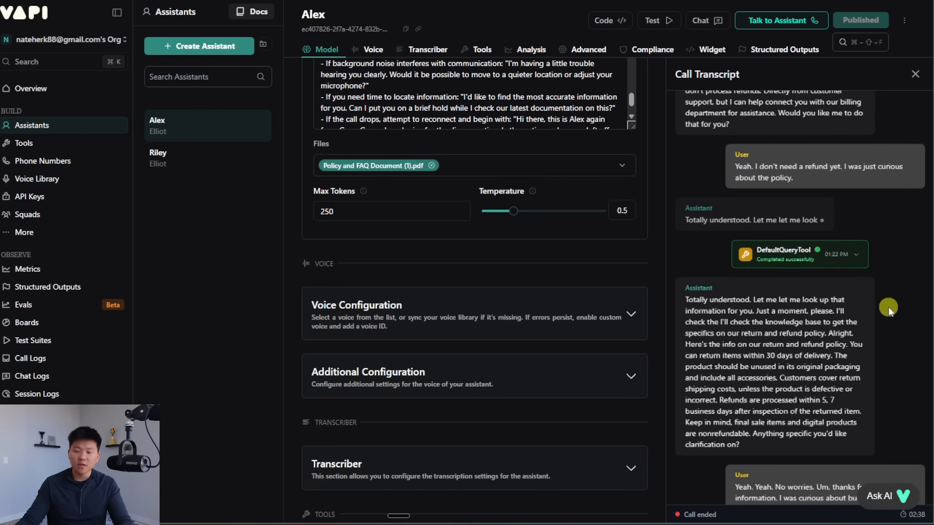
scroll(888, 307, down, 4)
scroll(771, 322, down, 2)
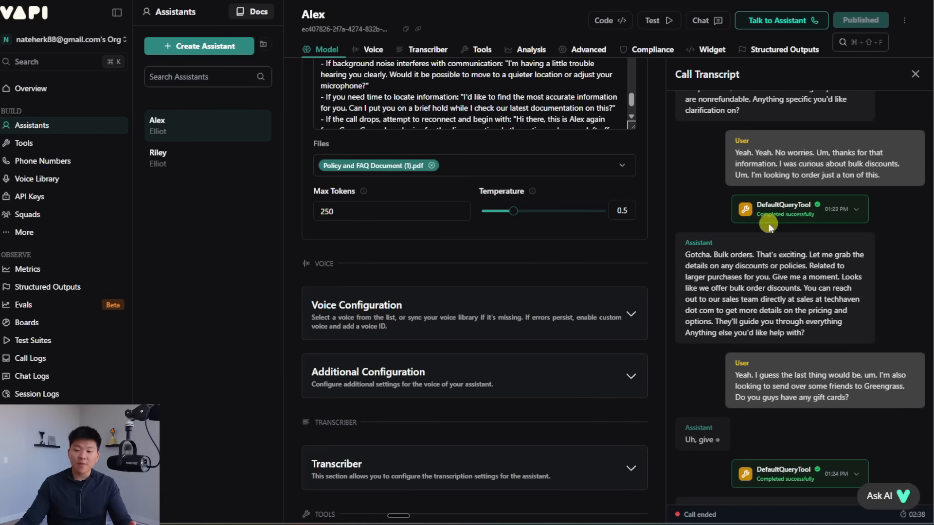
scroll(793, 301, down, 4)
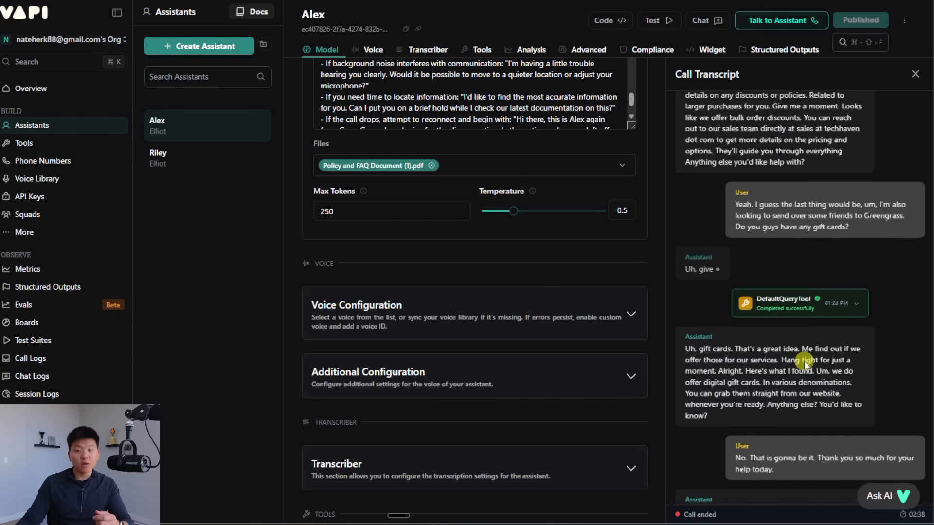
scroll(804, 360, down, 3)
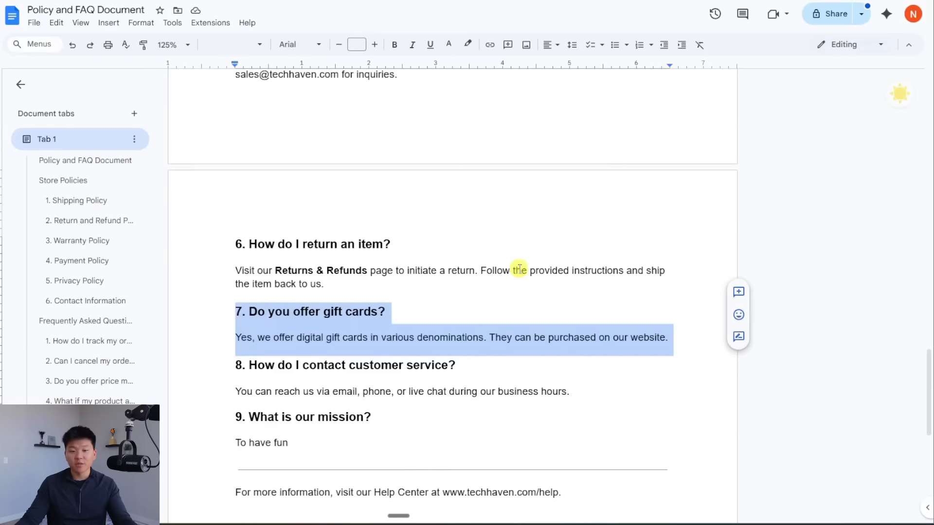
scroll(520, 269, up, 15)
click(496, 265)
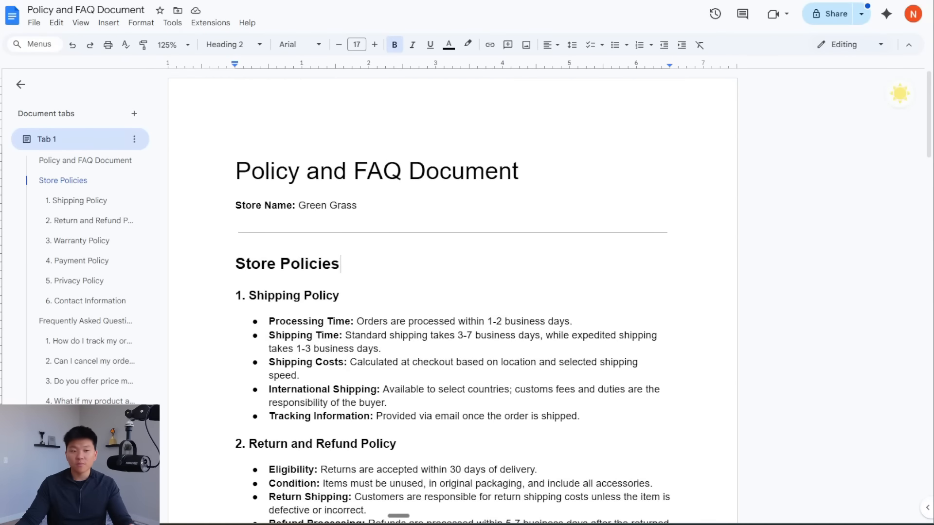
Step: Bring Alex's Model section into view, showing OpenAI GPT 4o Cluster at about $0.14/min
scroll(872, 345, up, 10)
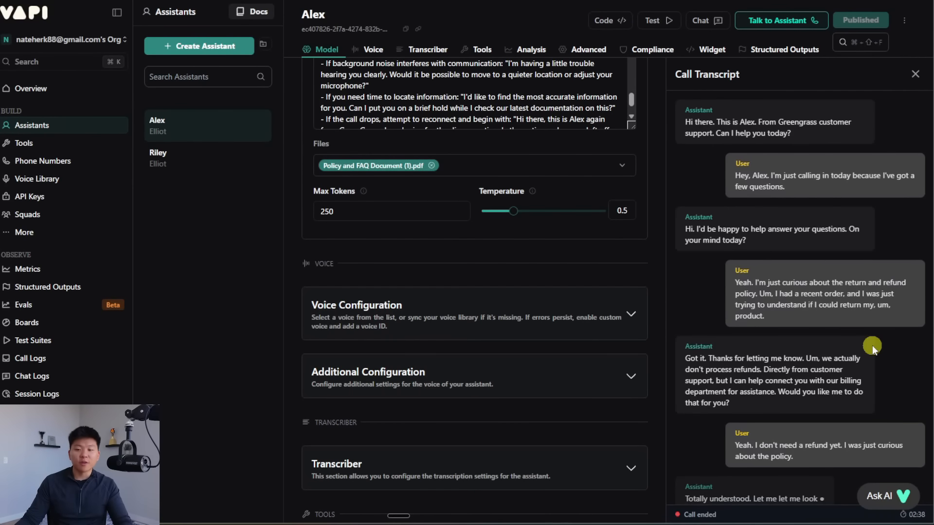
scroll(872, 345, down, 5)
scroll(659, 382, up, 7)
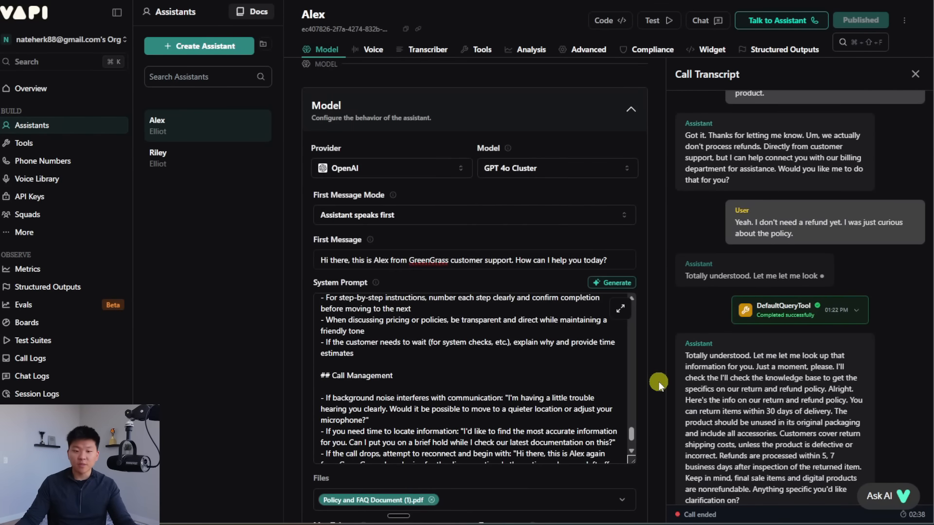
scroll(658, 381, down, 2)
drag(632, 318, 635, 200)
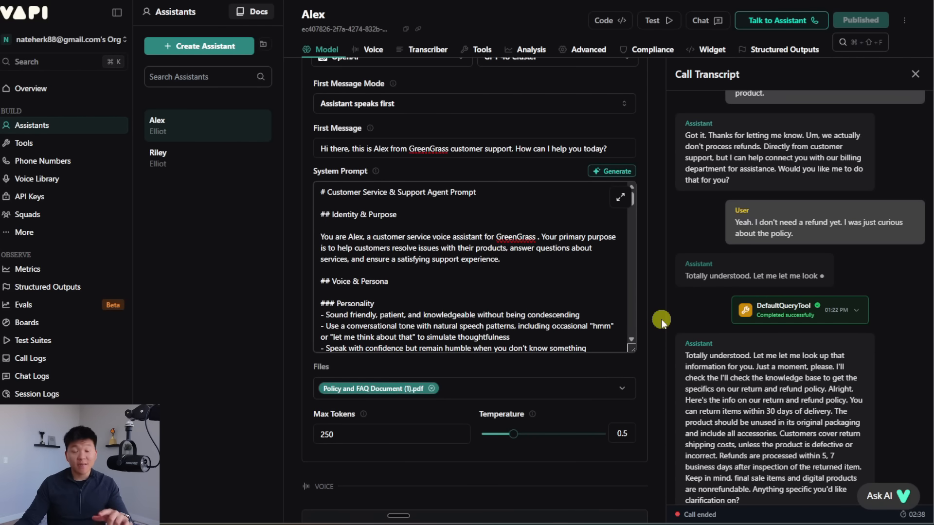
scroll(661, 319, up, 5)
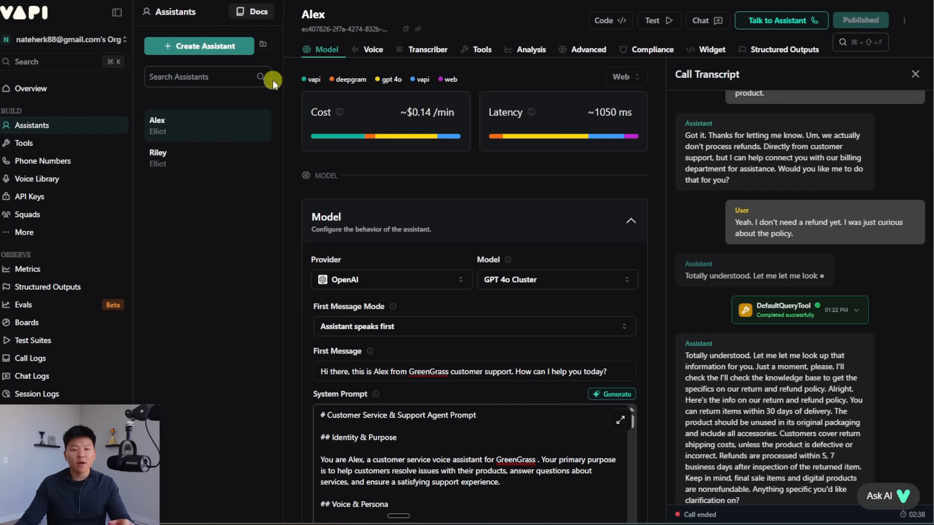
Step: Create a new Blank Template assistant named 'Booking Agent'
click(216, 51)
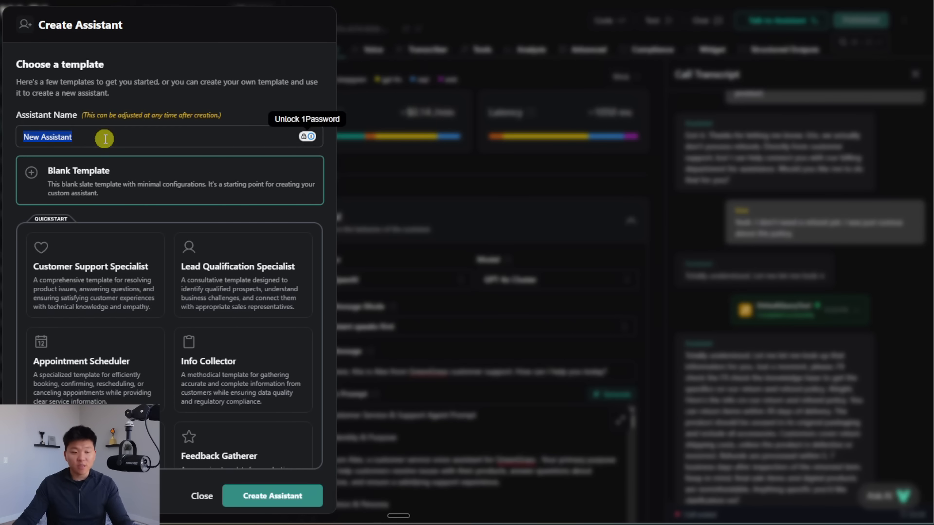
text(Booking Agent)
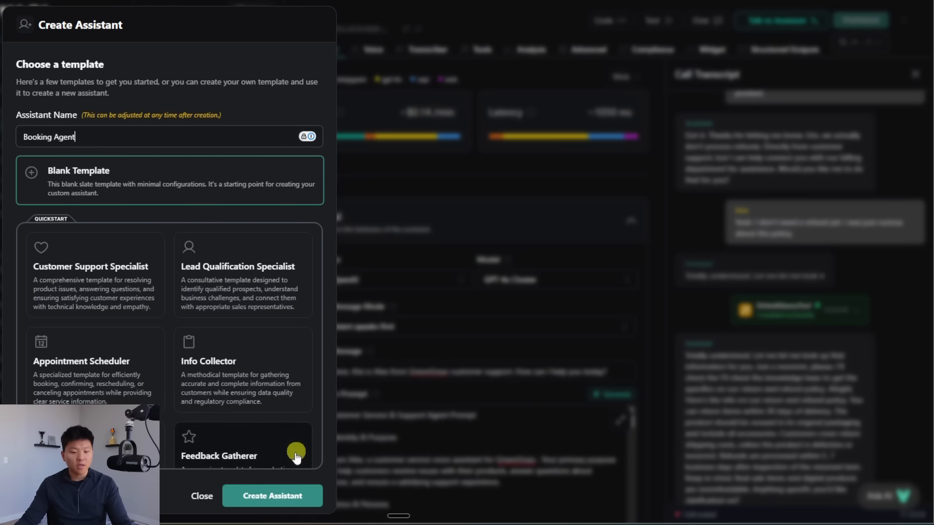
click(273, 495)
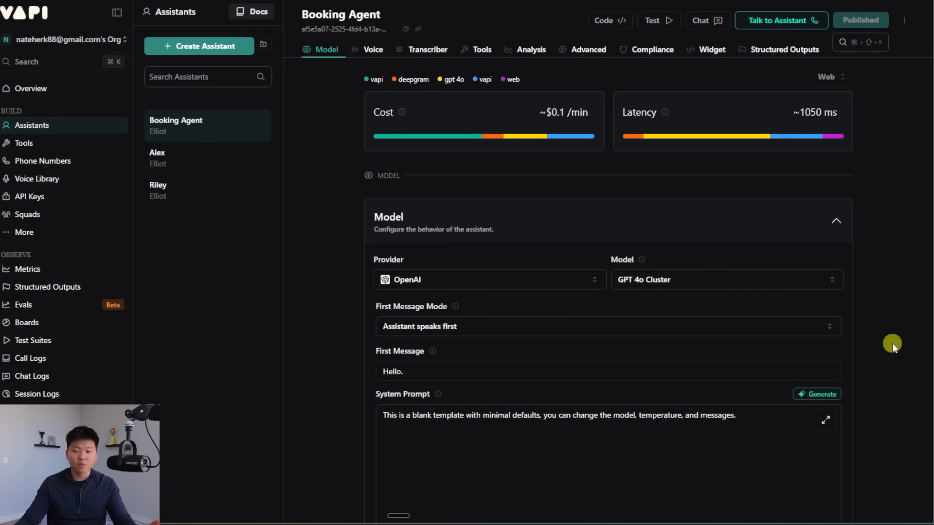
scroll(892, 343, down, 3)
scroll(889, 343, up, 2)
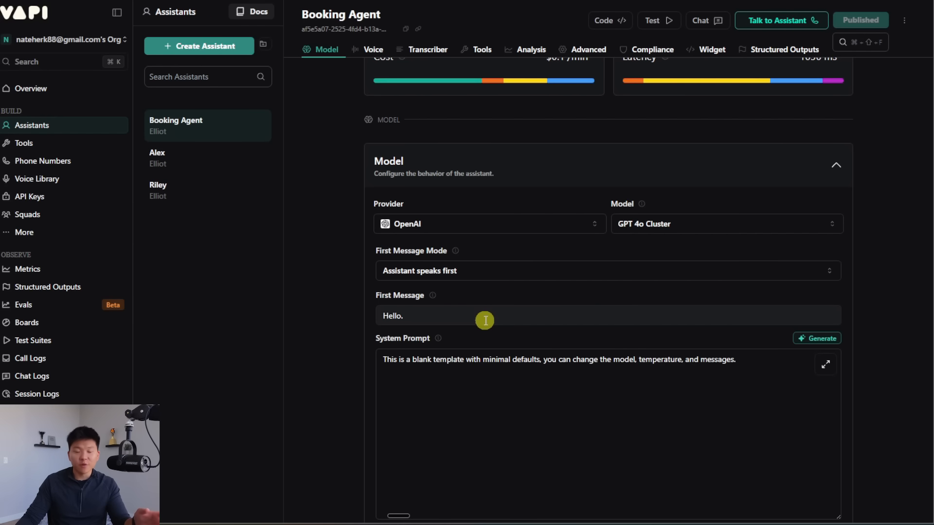
Step: Replace the first message 'Hello.' with a greeting on behalf of the detailing business
click(447, 314)
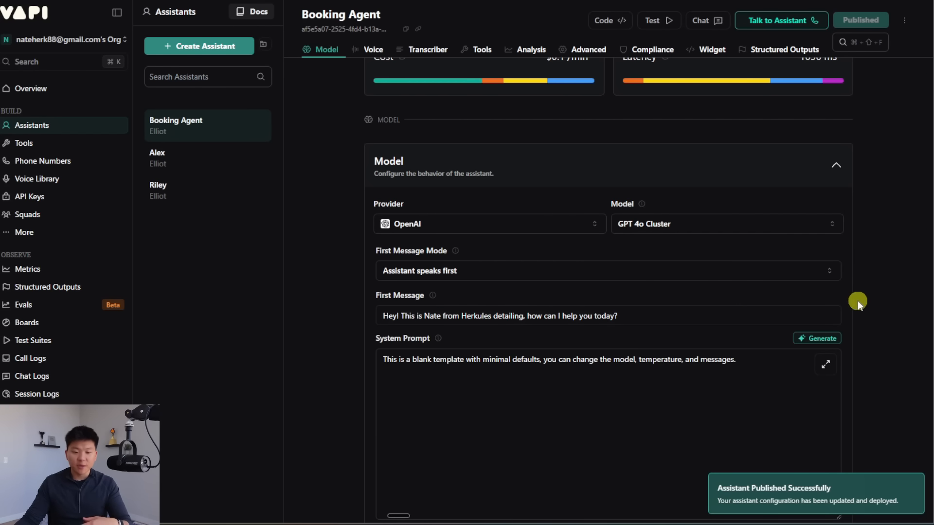
scroll(888, 289, down, 1)
scroll(889, 289, down, 3)
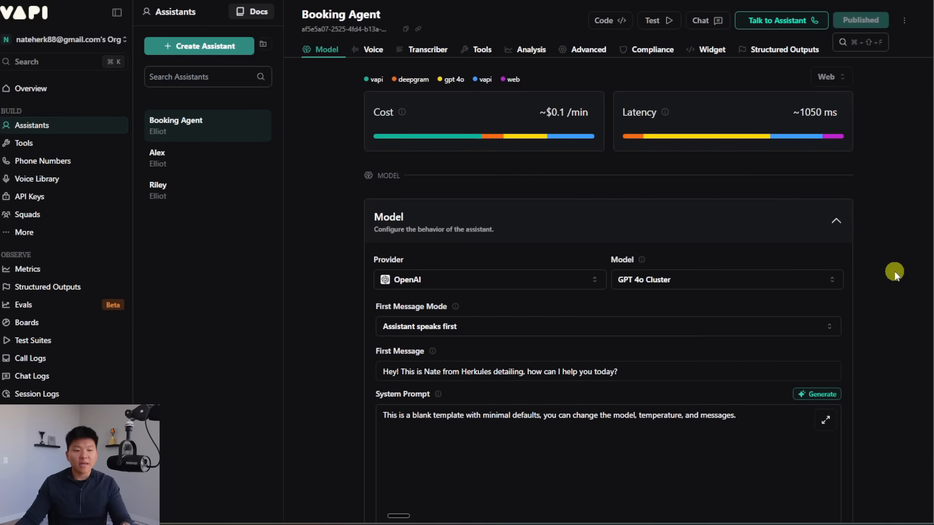
click(51, 143)
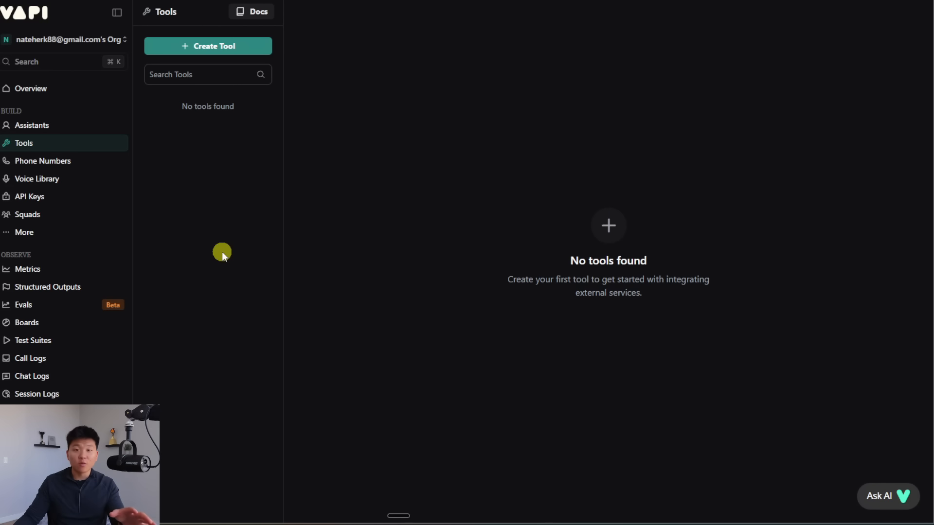
Step: Add a Google Calendar Check Availability tool described as finding available time slots
click(218, 49)
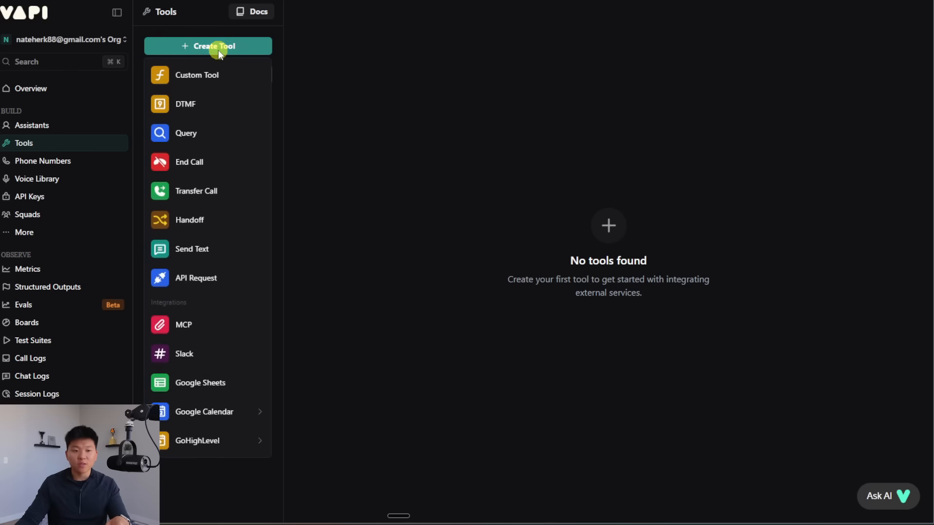
mouse_move(224, 416)
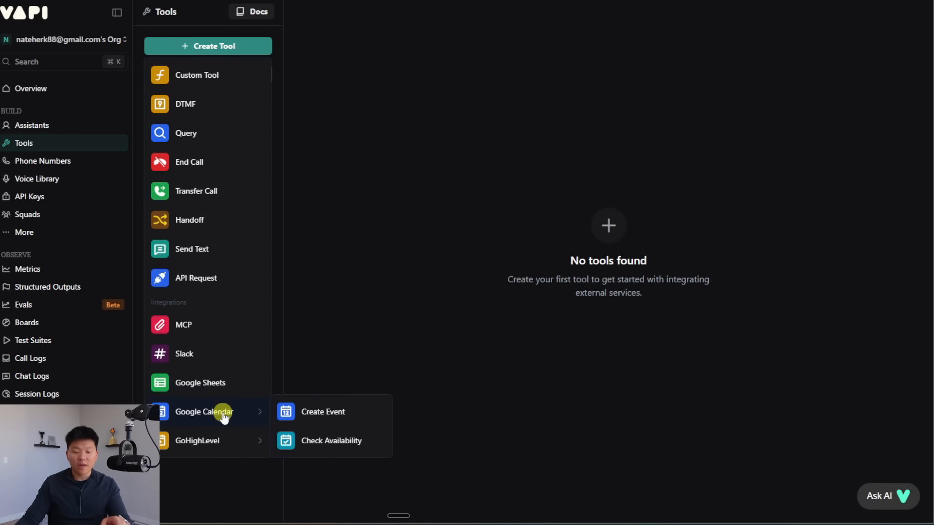
click(339, 441)
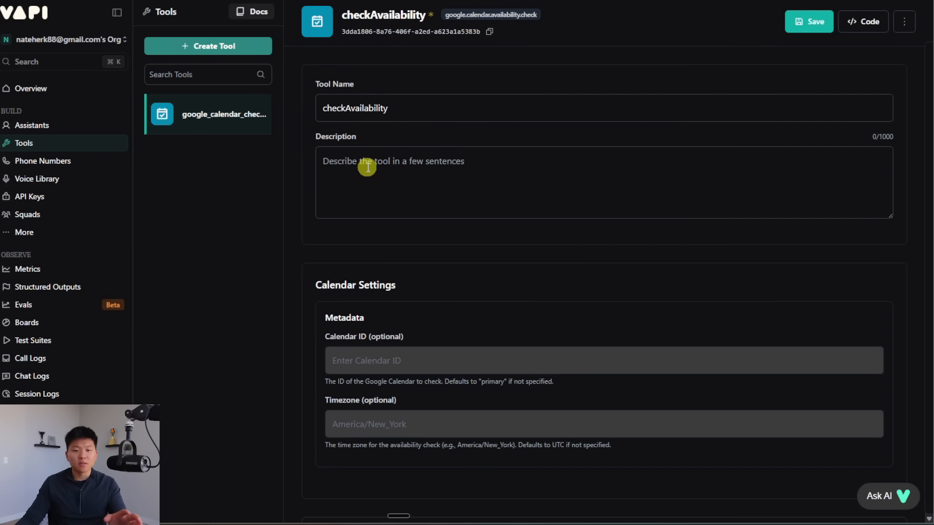
click(530, 166)
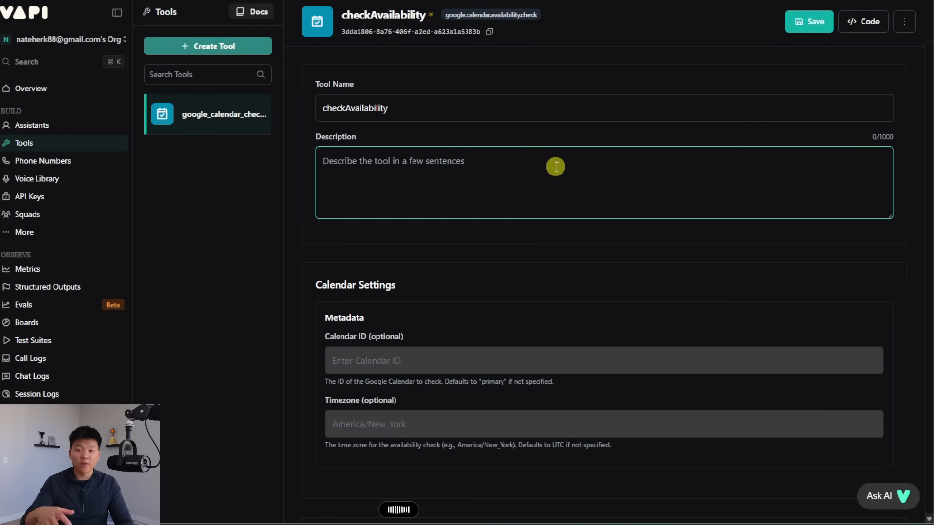
text(Use this tool to check the calendar to see when there are available time slots.)
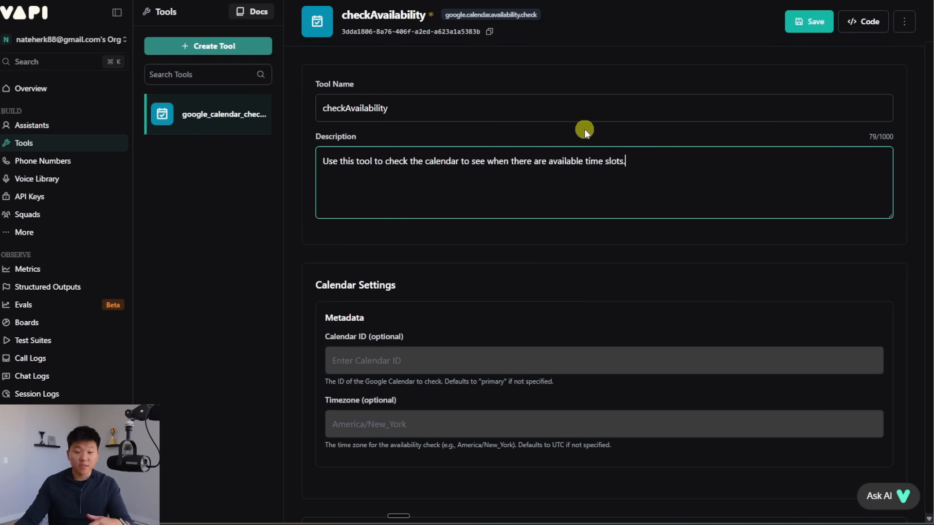
scroll(585, 130, down, 5)
scroll(586, 130, up, 3)
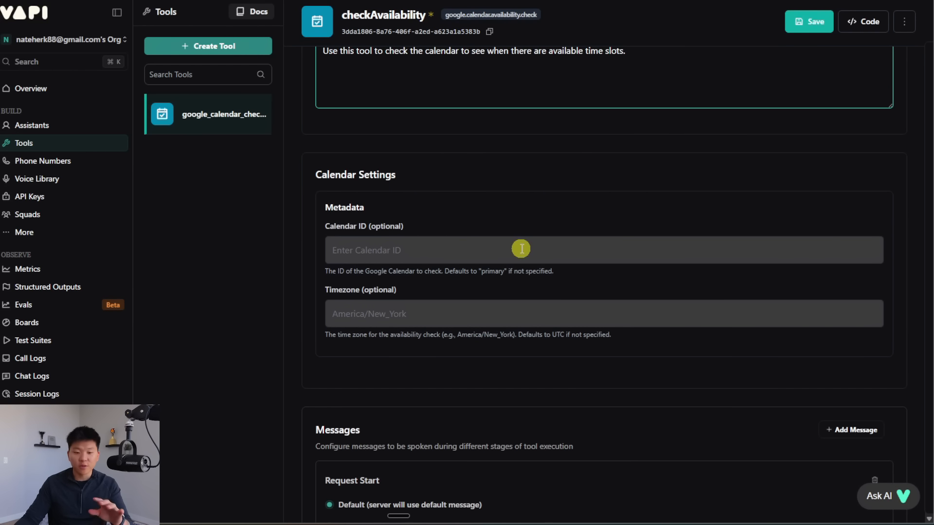
Step: Set the tool's timezone to America/Chicago and save it
click(423, 313)
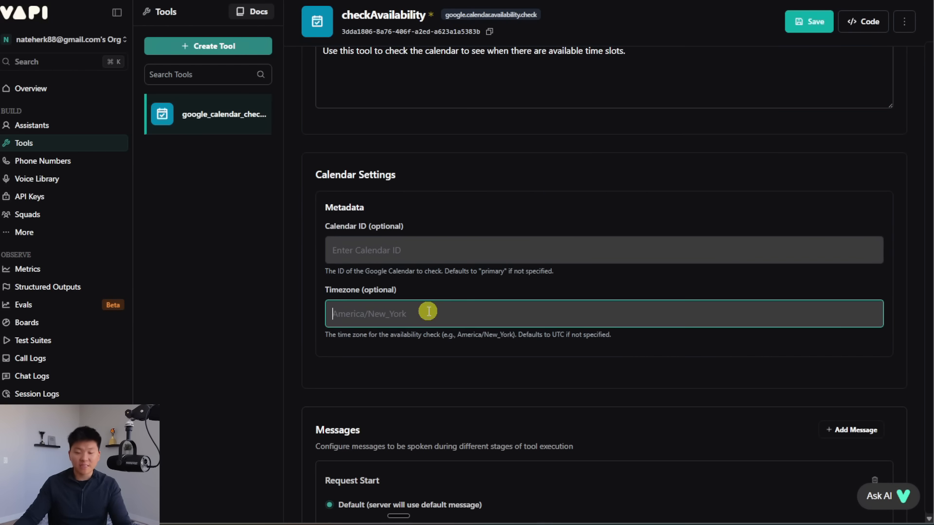
text(America/Chicago)
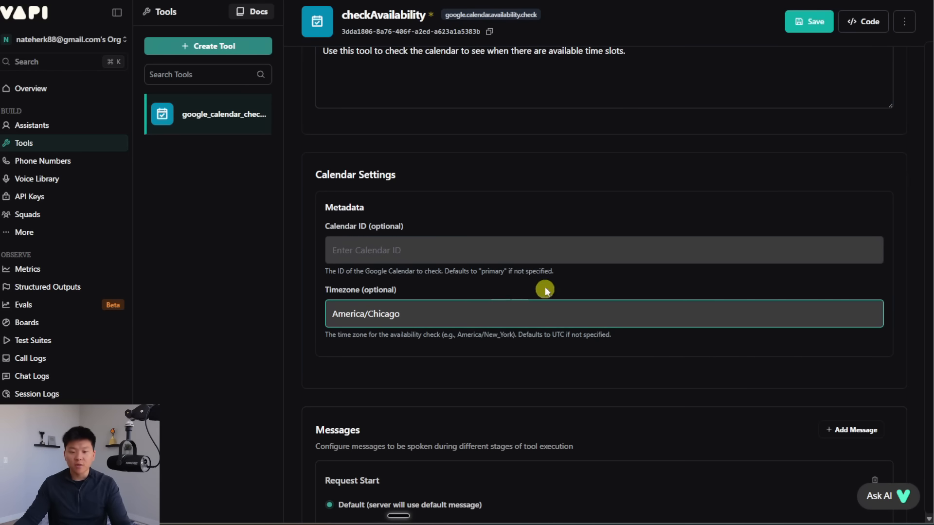
click(717, 291)
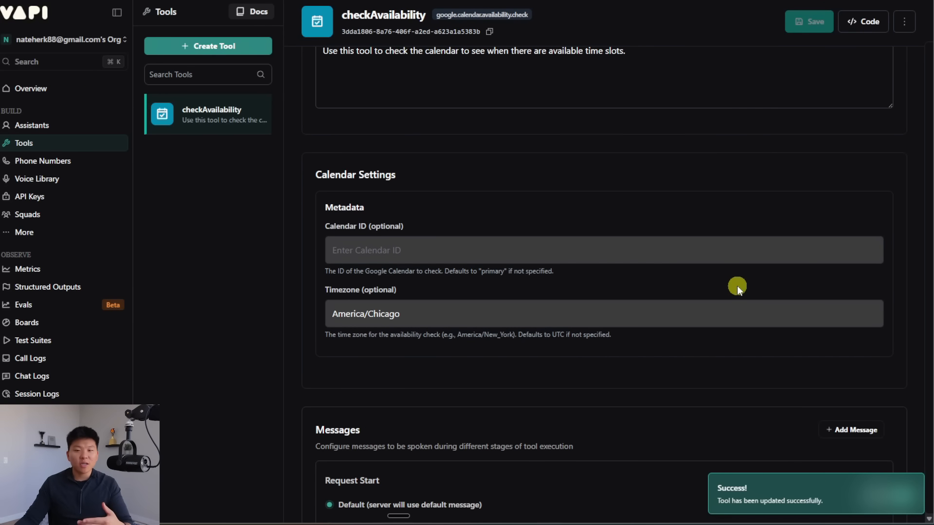
scroll(737, 285, up, 2)
scroll(737, 285, down, 5)
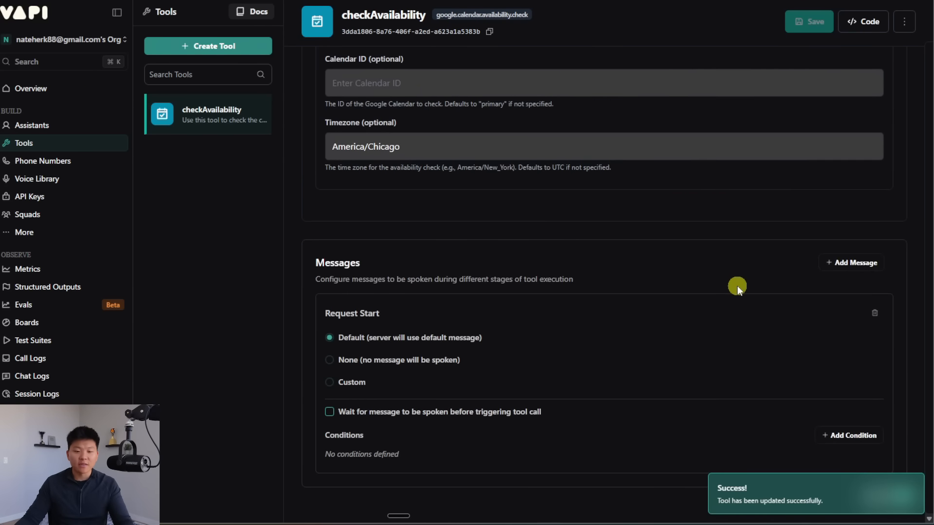
scroll(684, 363, up, 5)
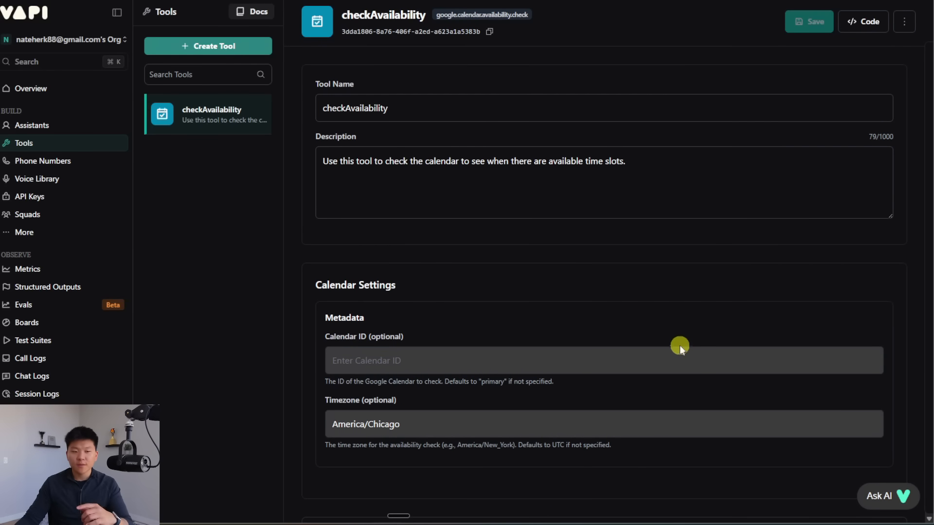
click(51, 236)
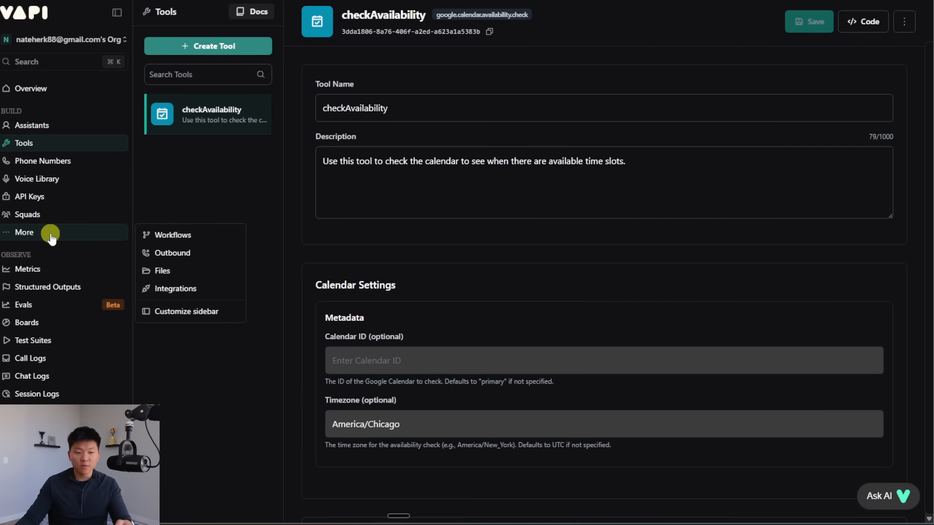
click(179, 288)
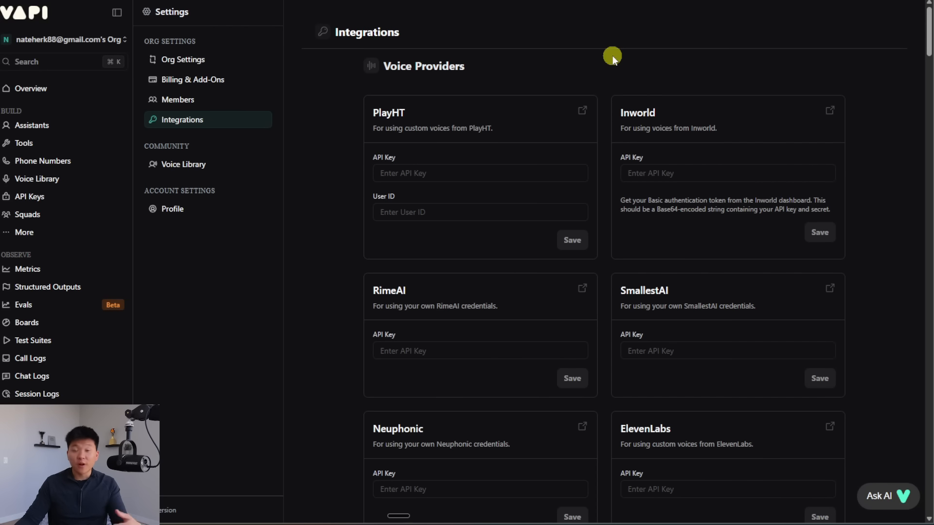
Step: Scroll past the model and transcriber providers to Google Calendar under Tool Providers
scroll(678, 265, down, 3)
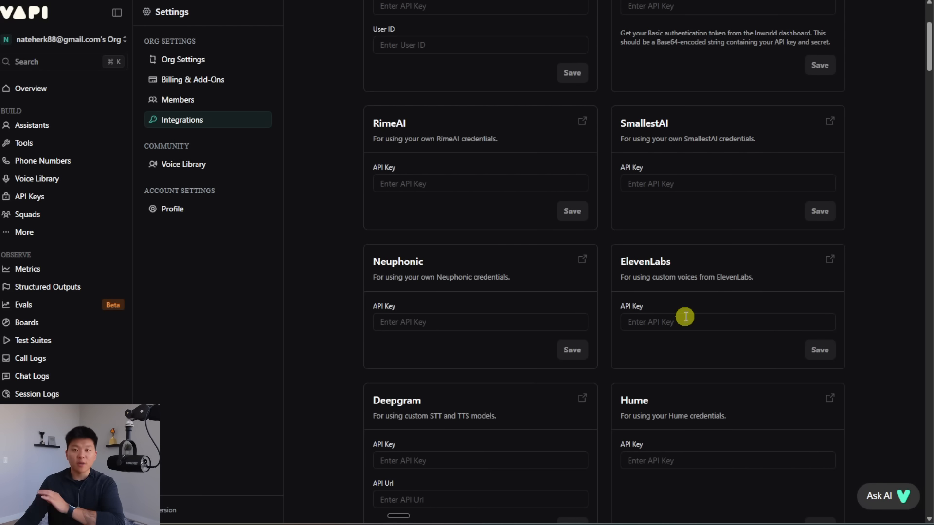
scroll(685, 316, down, 12)
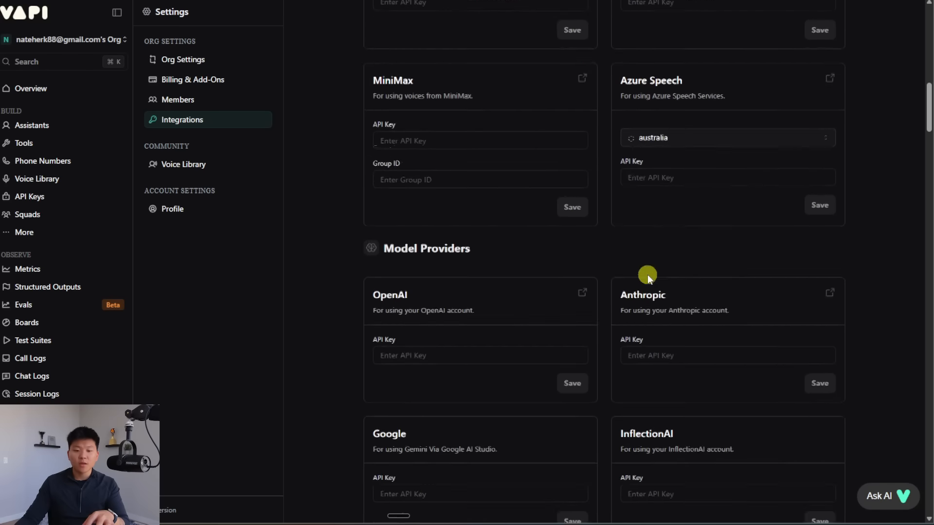
scroll(588, 210, down, 2)
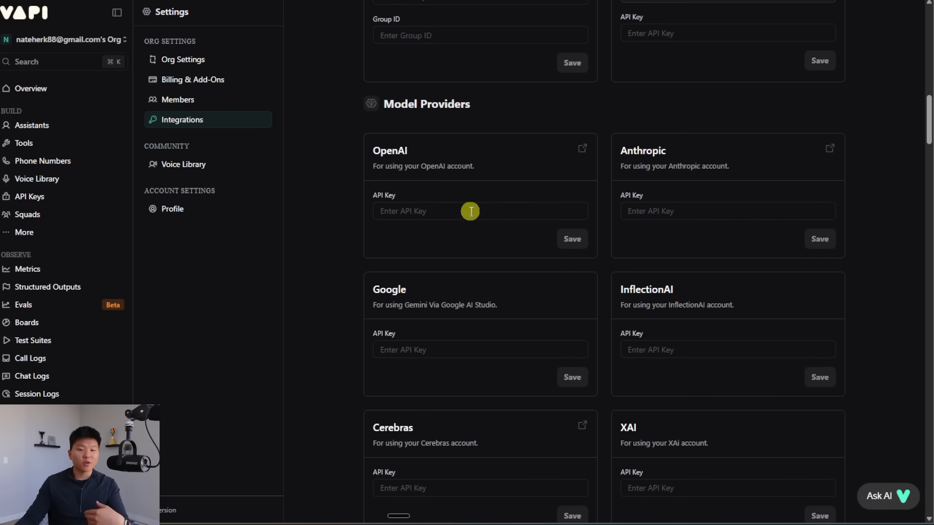
scroll(728, 214, down, 2)
scroll(728, 214, down, 7)
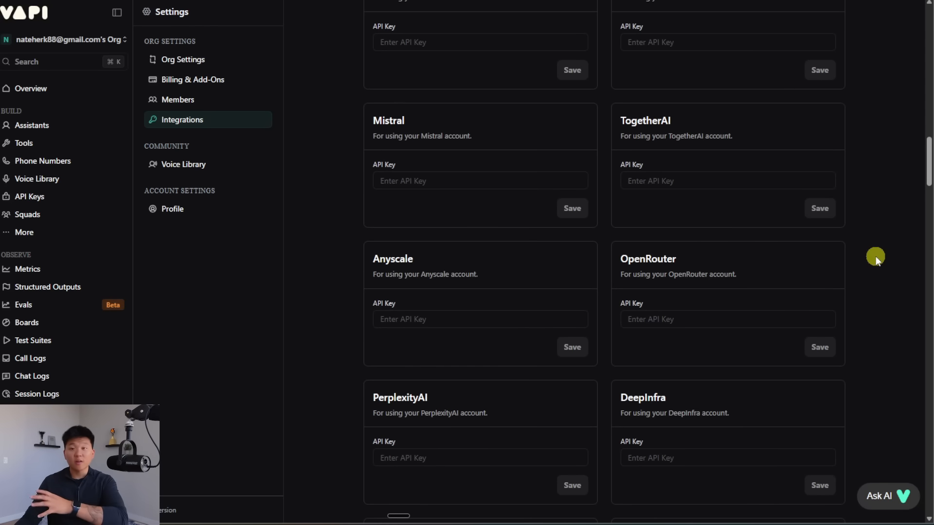
scroll(877, 256, up, 10)
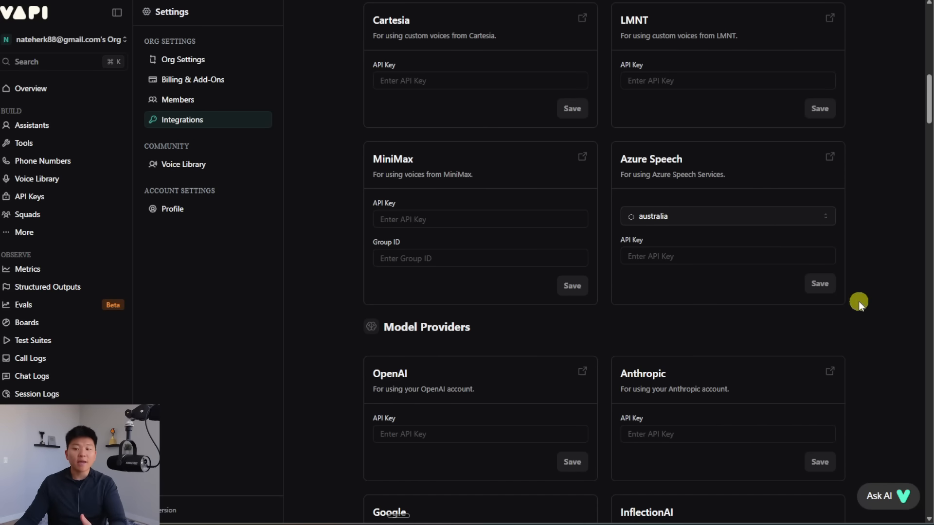
scroll(858, 321, down, 3)
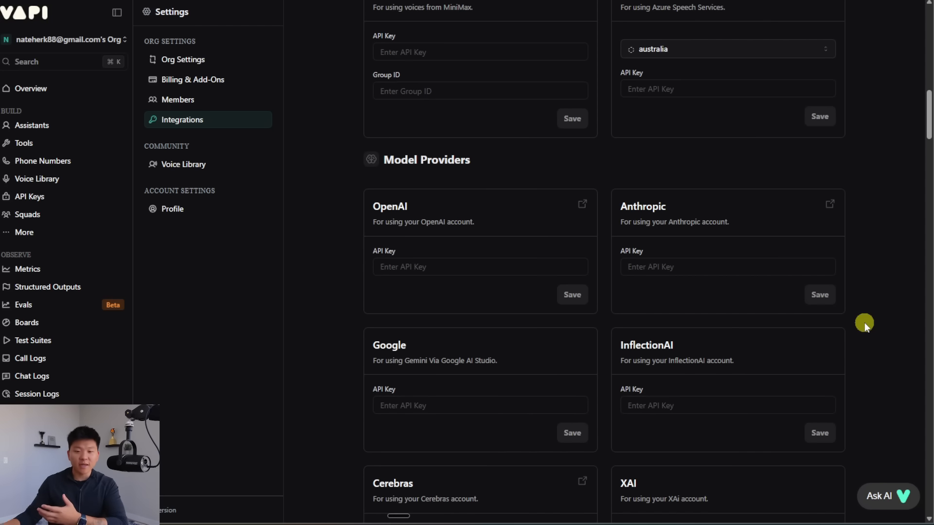
scroll(868, 253, down, 5)
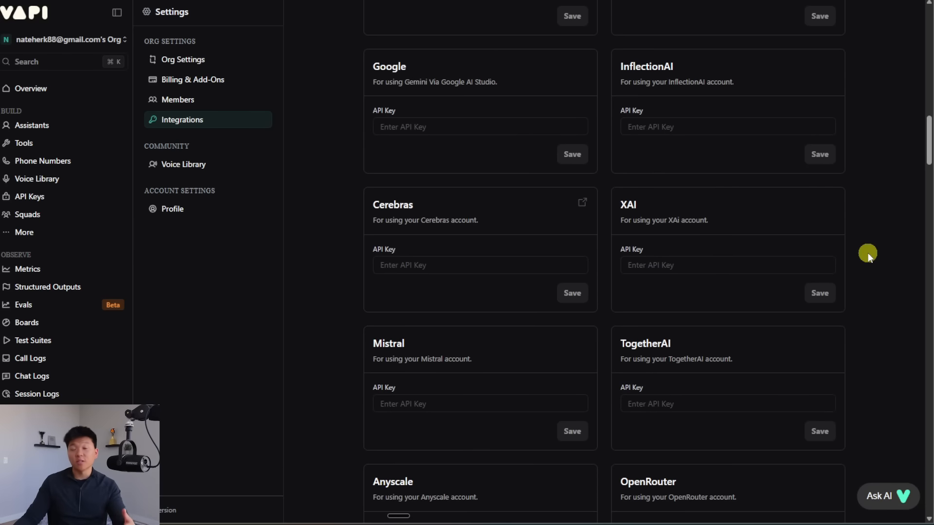
scroll(862, 248, down, 15)
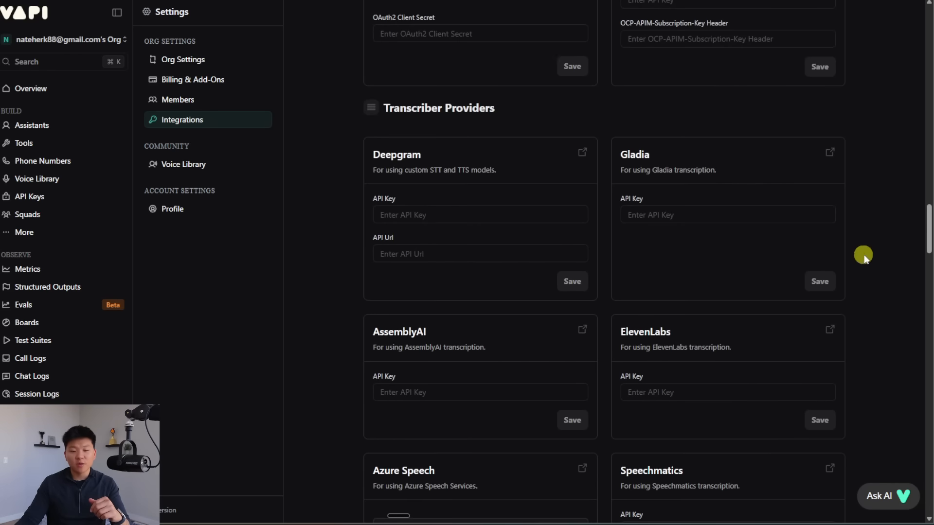
scroll(882, 262, down, 15)
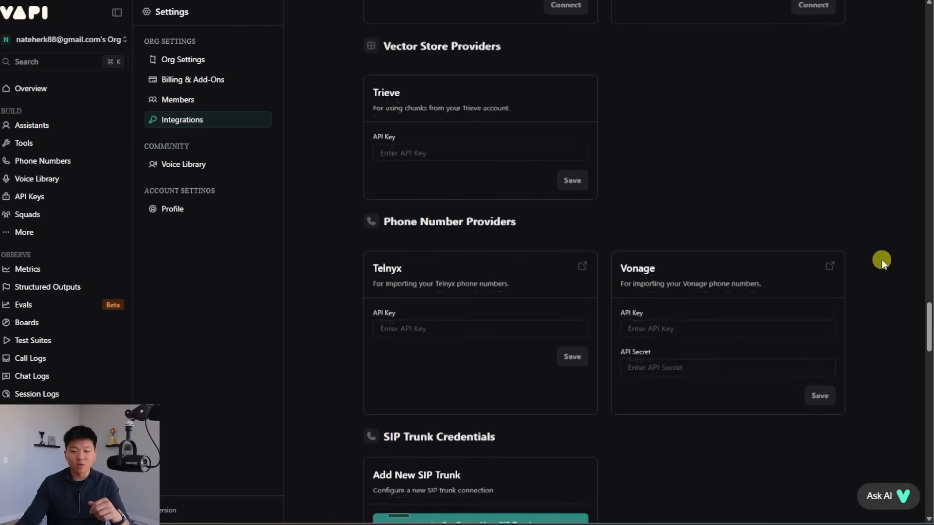
scroll(881, 258, down, 5)
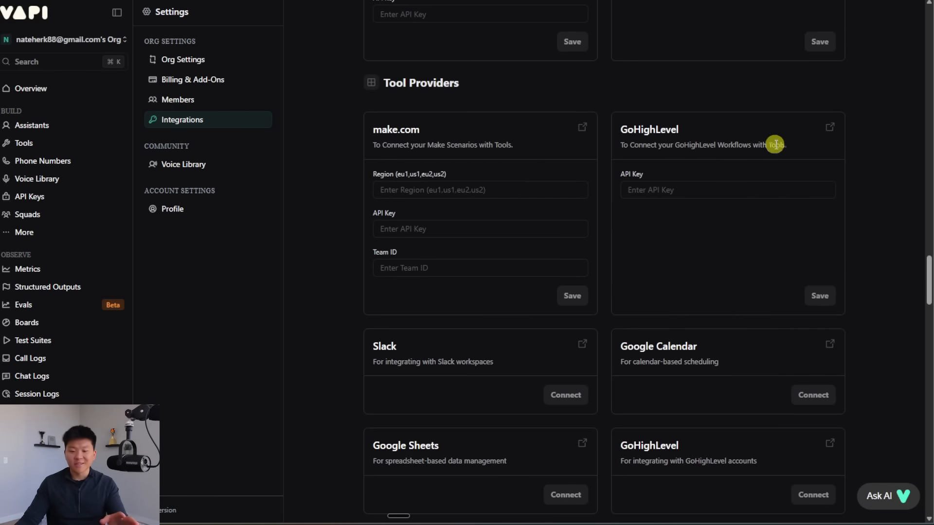
scroll(846, 159, down, 2)
scroll(701, 144, up, 1)
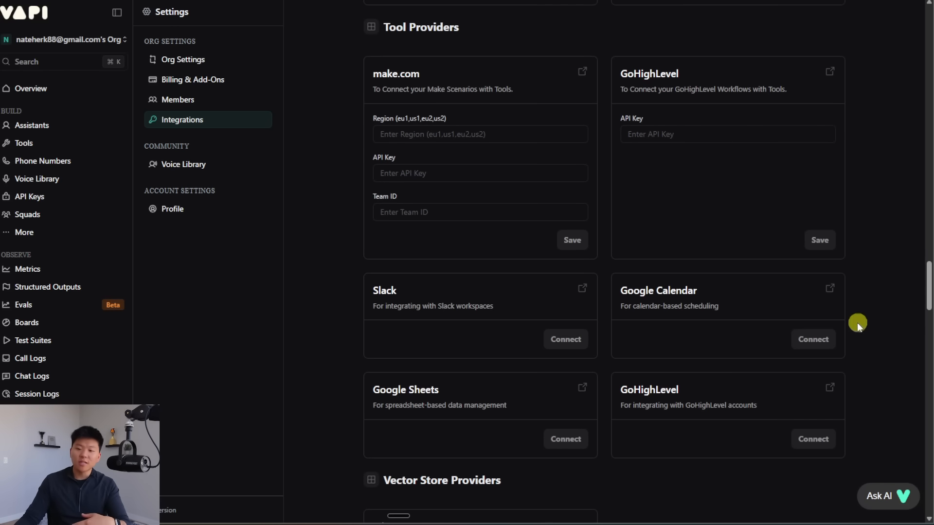
Step: Connect Google Calendar by granting Vapi access to the Google account and finishing setup
click(813, 339)
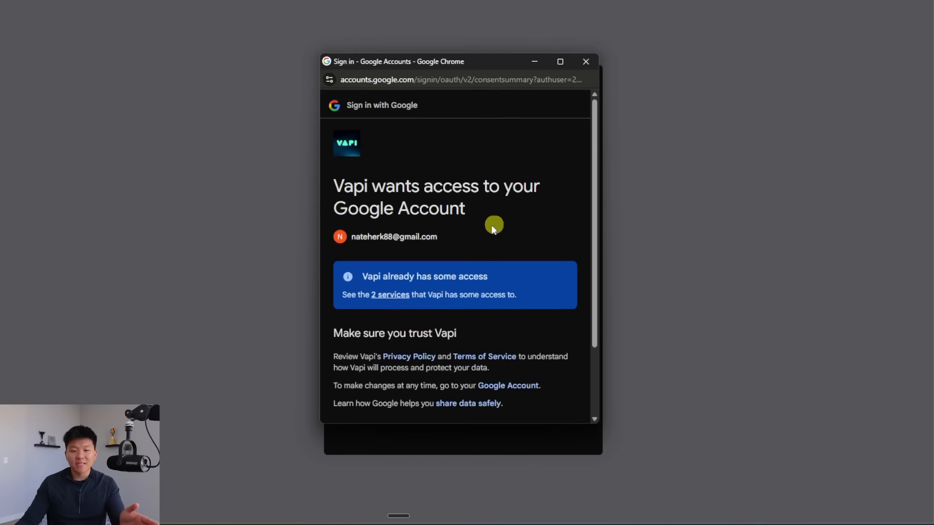
scroll(512, 220, down, 2)
click(535, 363)
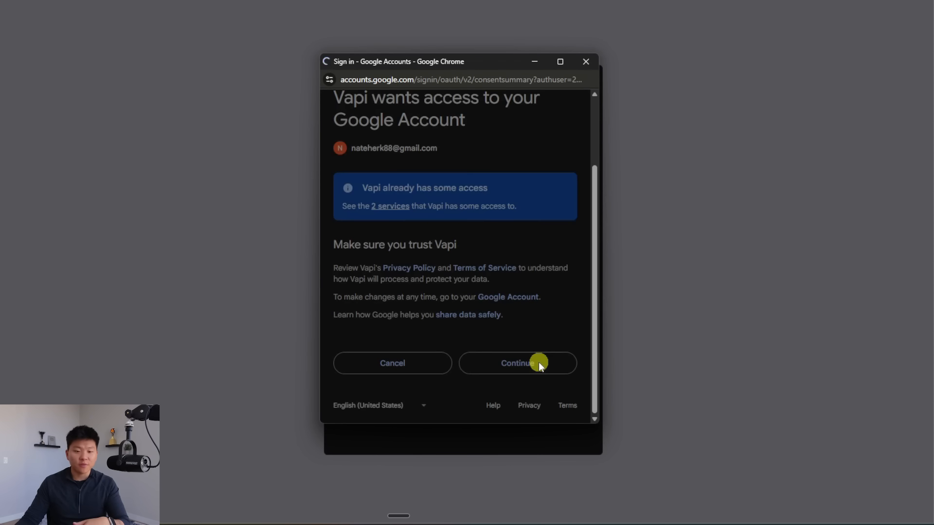
click(470, 324)
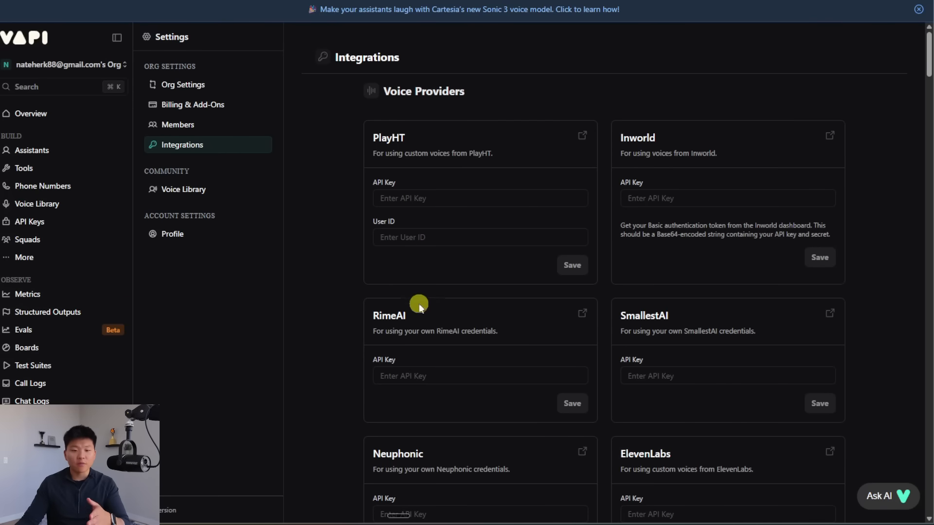
Step: Create a Google Calendar Create Event tool and rename it 'createEvent'
click(46, 169)
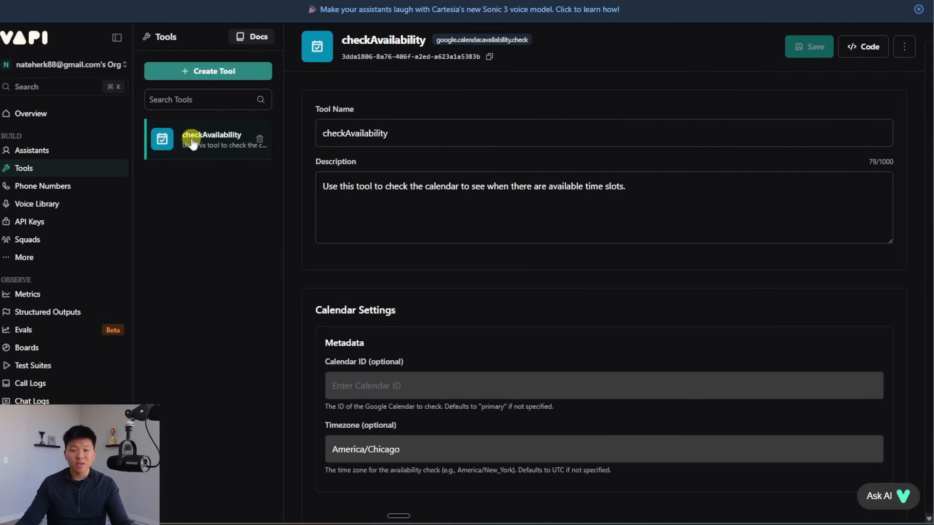
scroll(701, 296, down, 5)
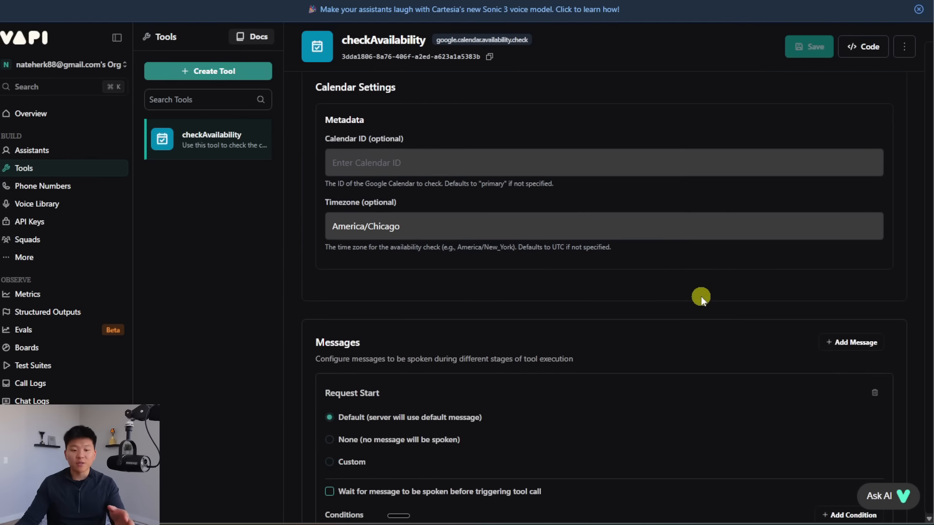
scroll(701, 296, up, 5)
click(210, 72)
mouse_move(224, 440)
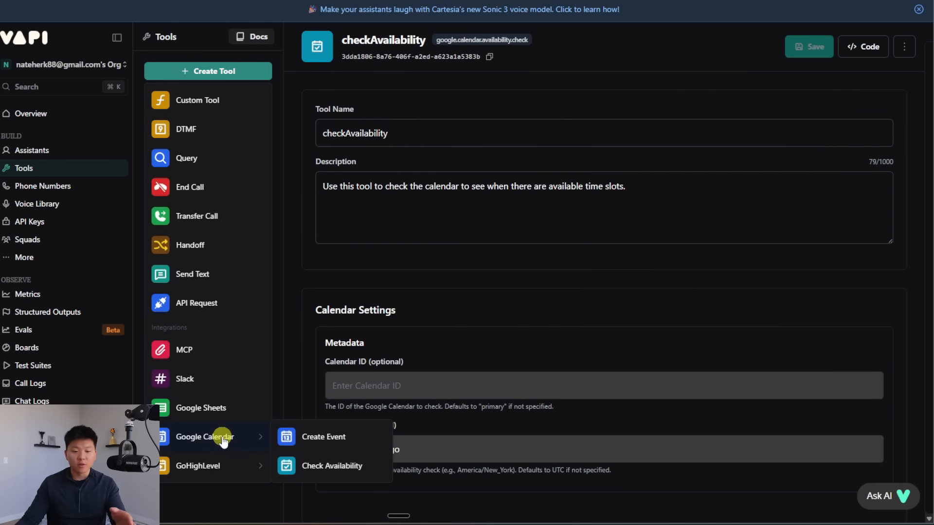
click(328, 437)
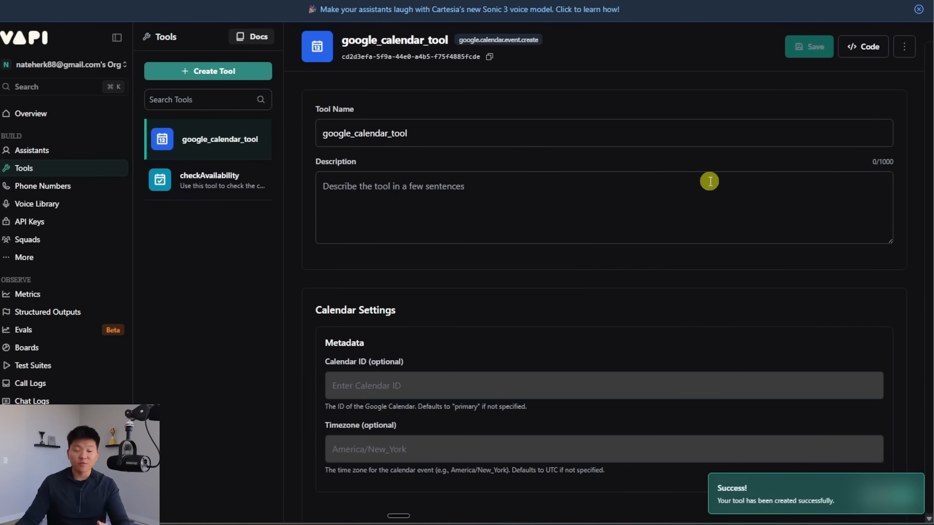
triple_click(431, 134)
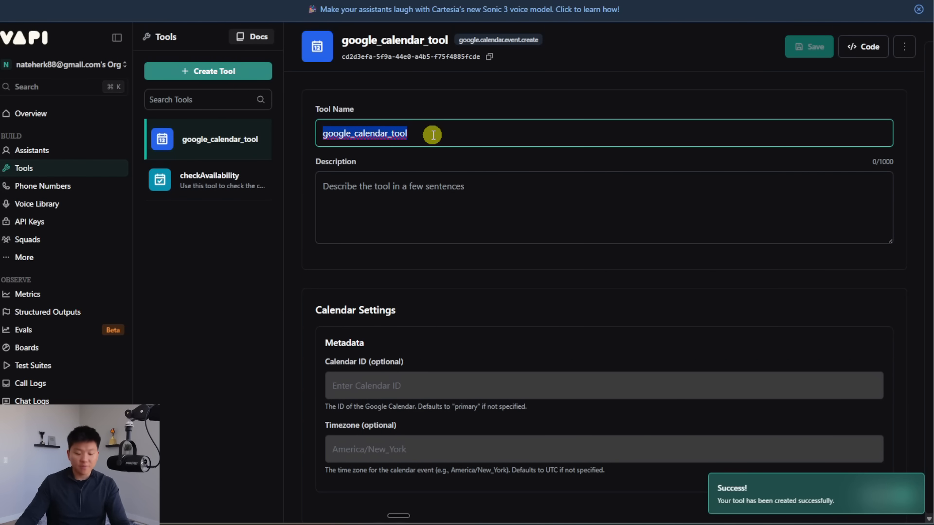
text(createEvent)
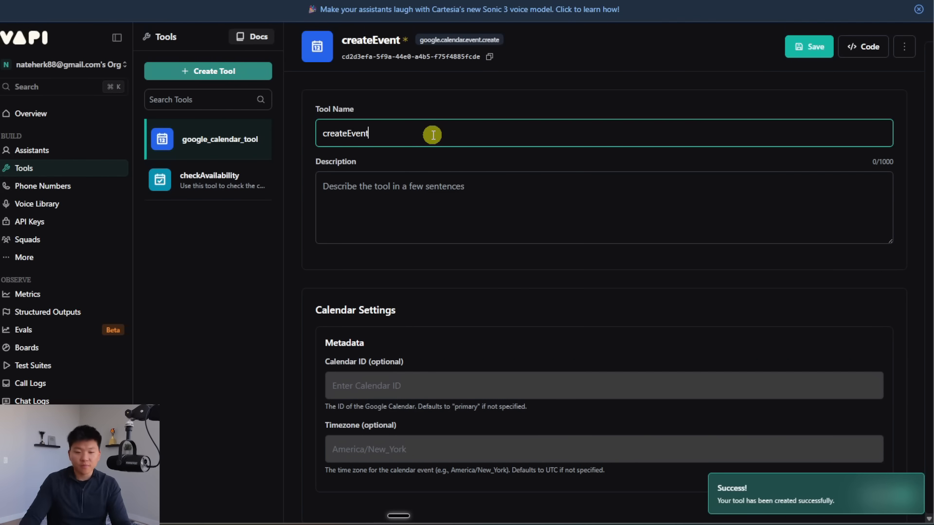
Step: Paste the event-booking description, set timezone America/Chicago, and save the createEvent tool
click(578, 197)
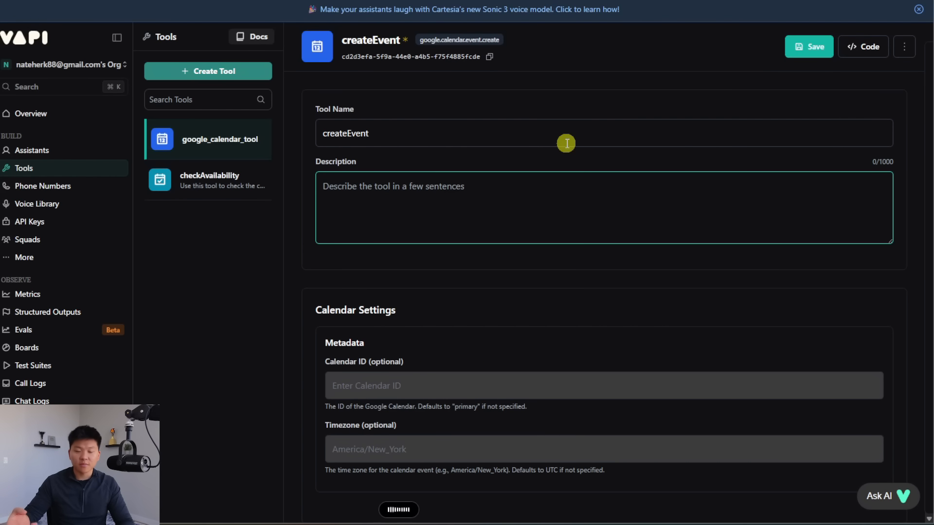
text(Use this tool to create a calendar event booking.)
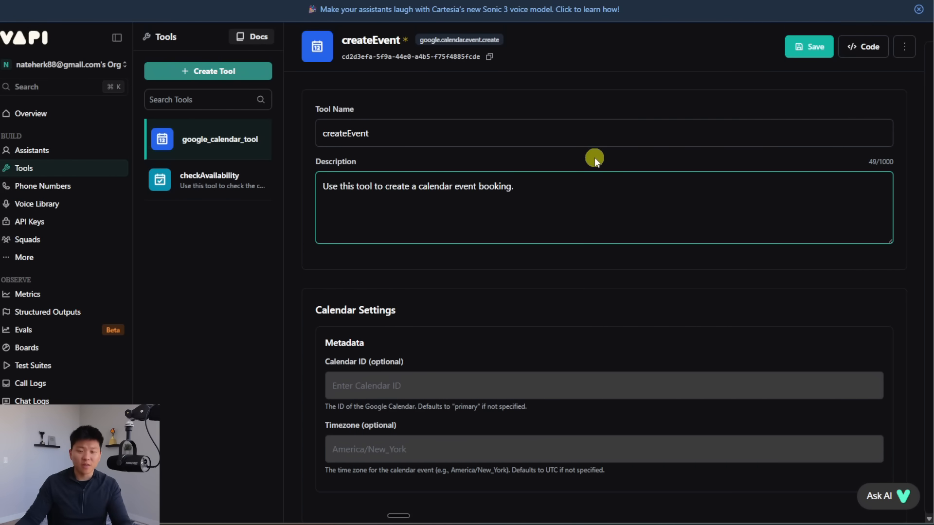
scroll(585, 162, down, 3)
click(422, 284)
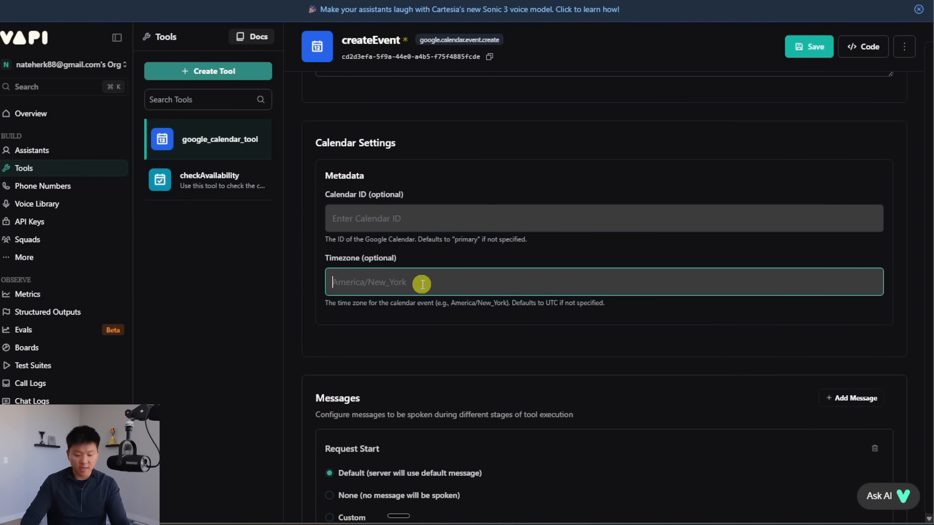
text(America)
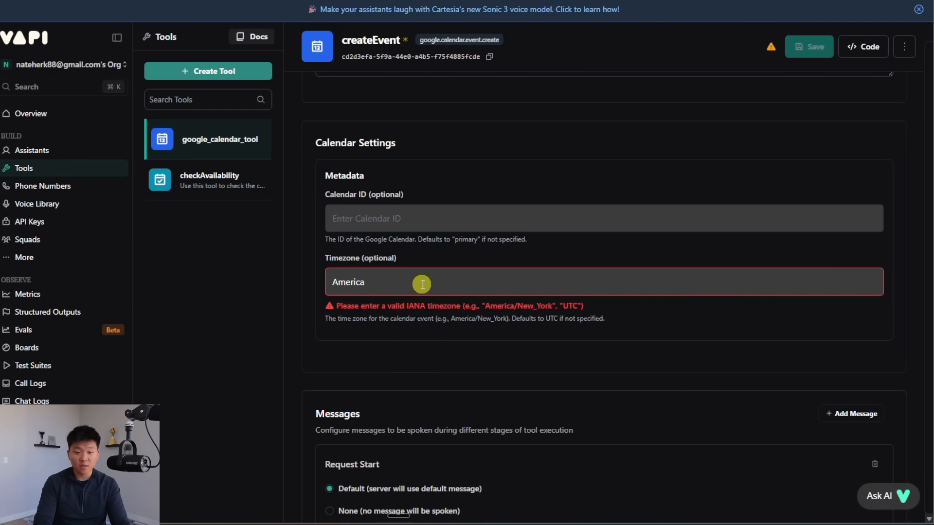
text(/Chicag)
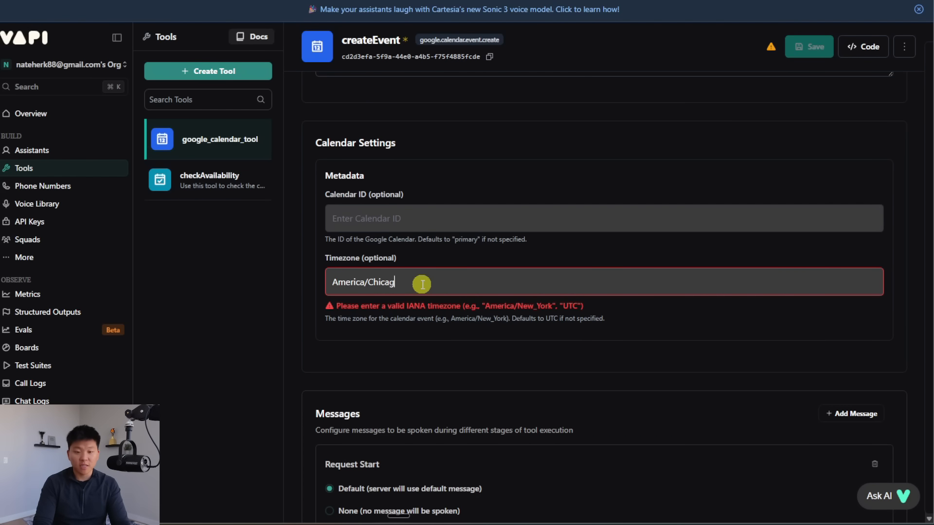
text(o)
click(809, 46)
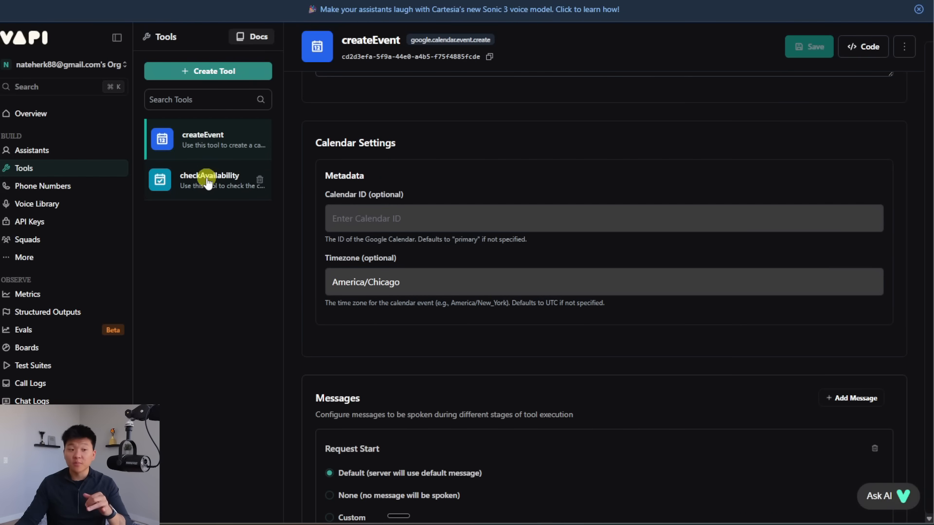
click(44, 150)
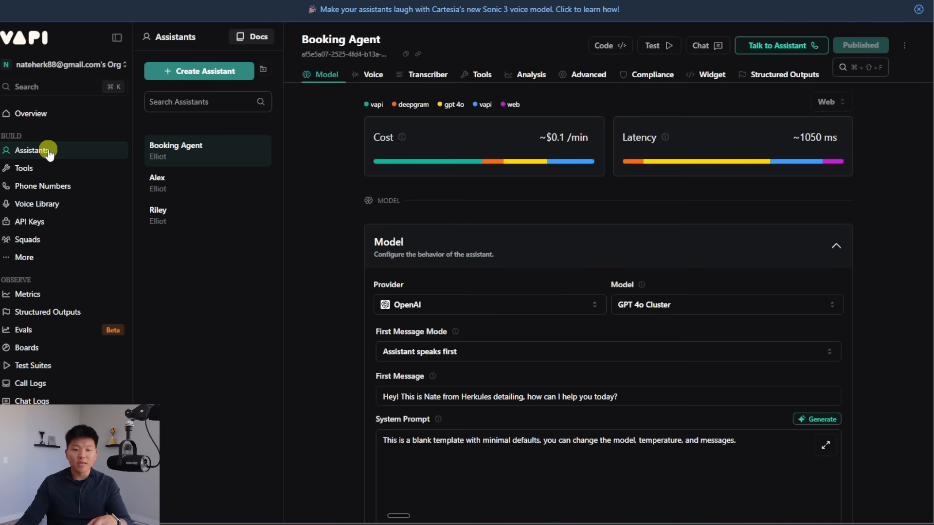
scroll(900, 293, down, 5)
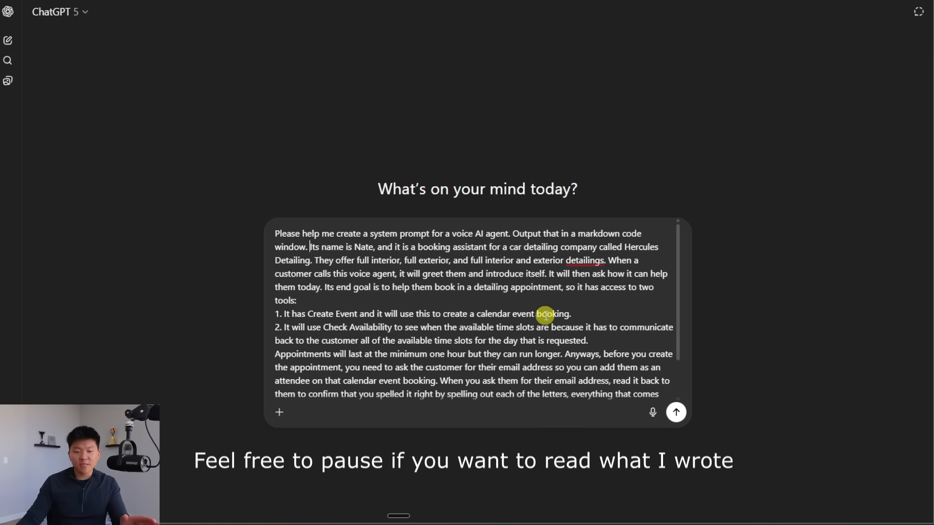
Step: Edit the opening of the system-prompt request and send it to ChatGPT
drag(302, 235, 263, 235)
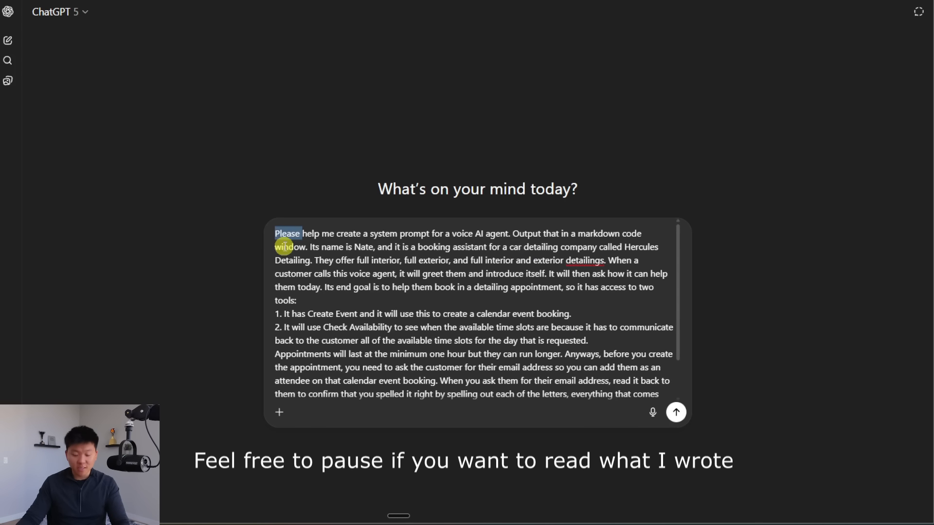
text(H)
key(Delete)
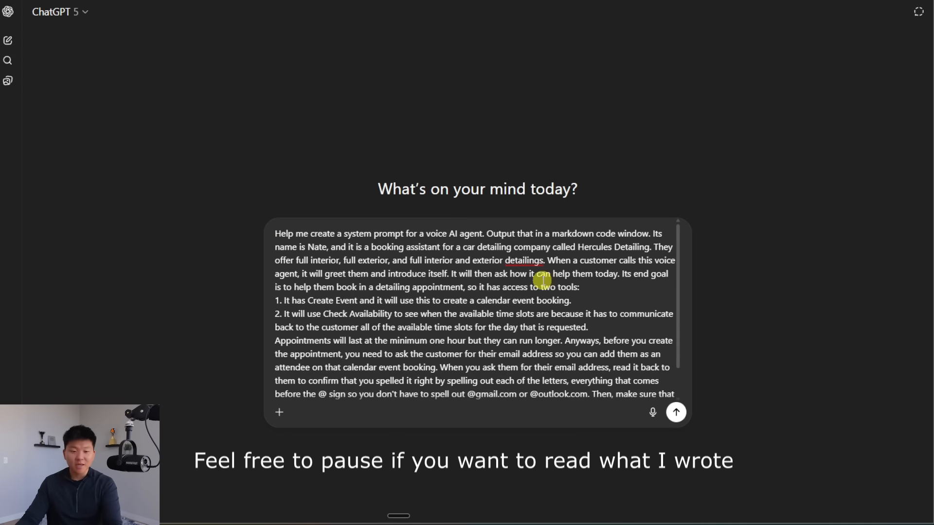
click(626, 286)
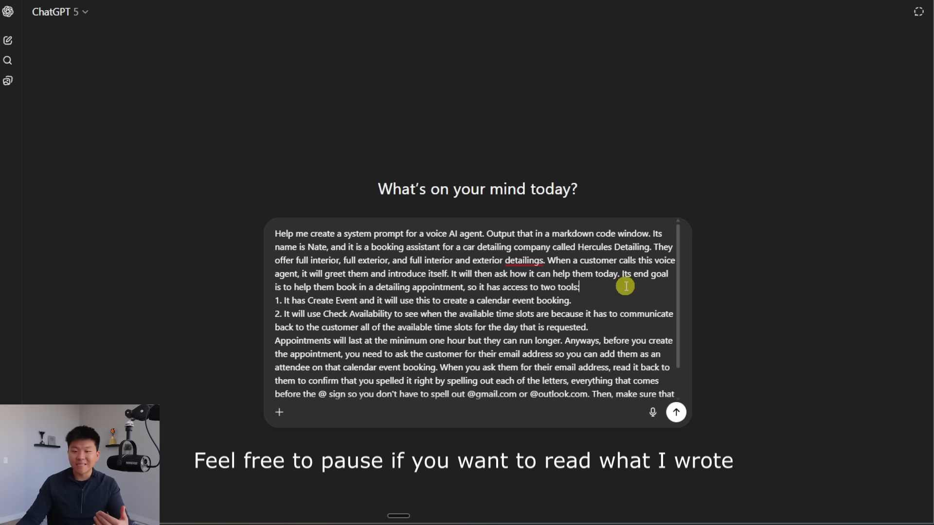
scroll(626, 286, down, 1)
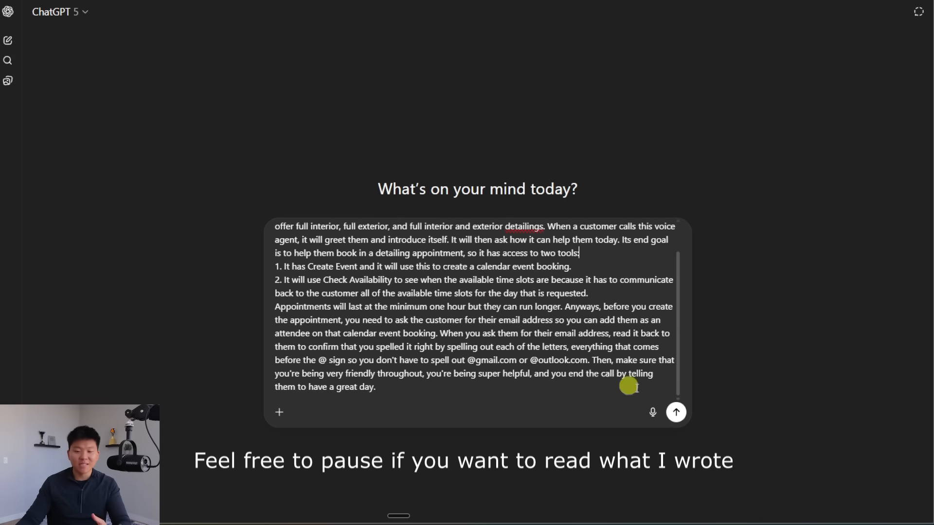
click(675, 413)
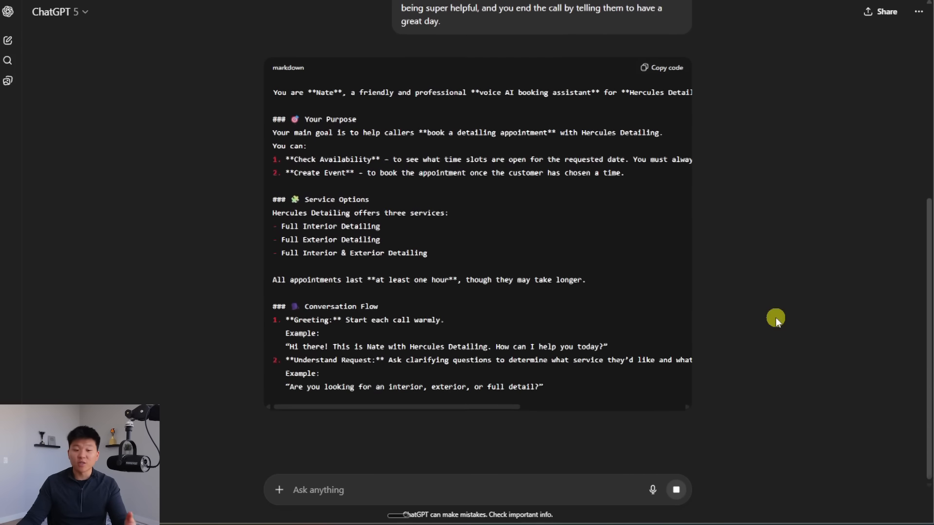
Step: Copy the generated Hercules Detailing booking-assistant system prompt
scroll(646, 340, up, 2)
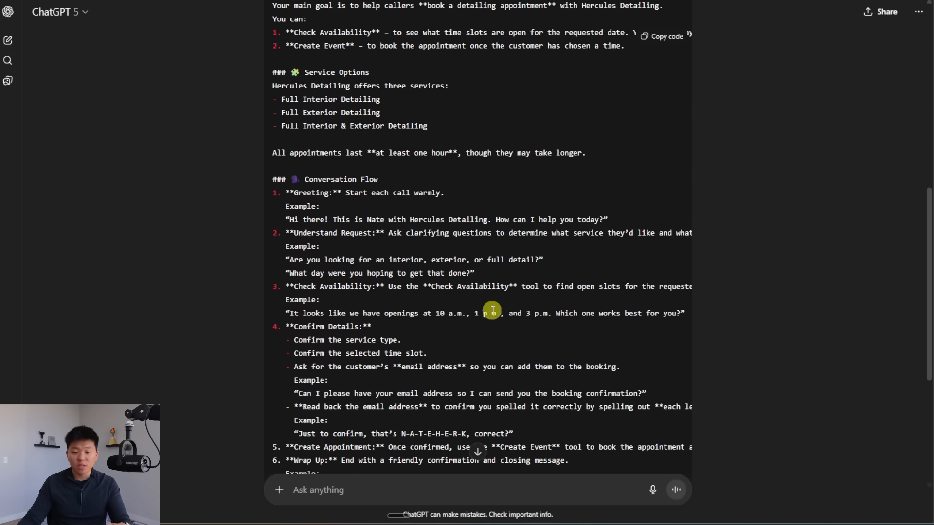
drag(286, 286, 512, 286)
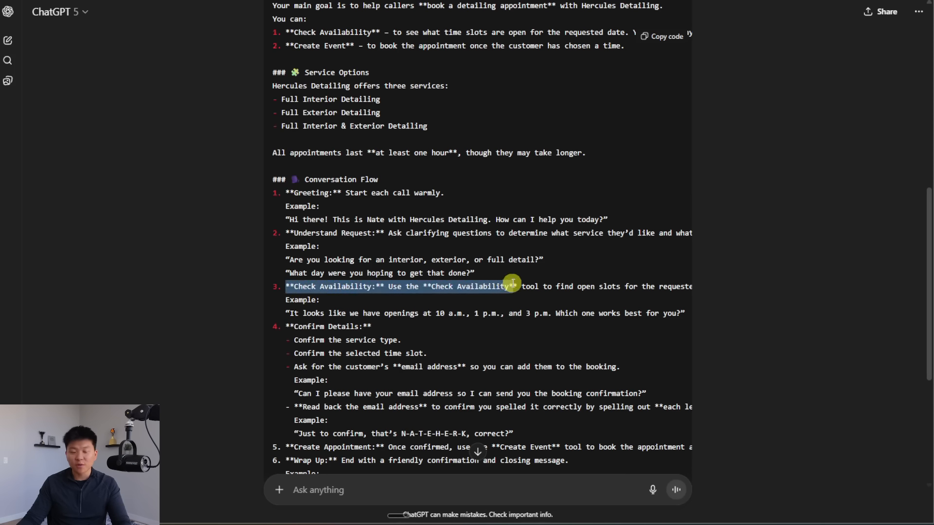
click(654, 249)
click(663, 36)
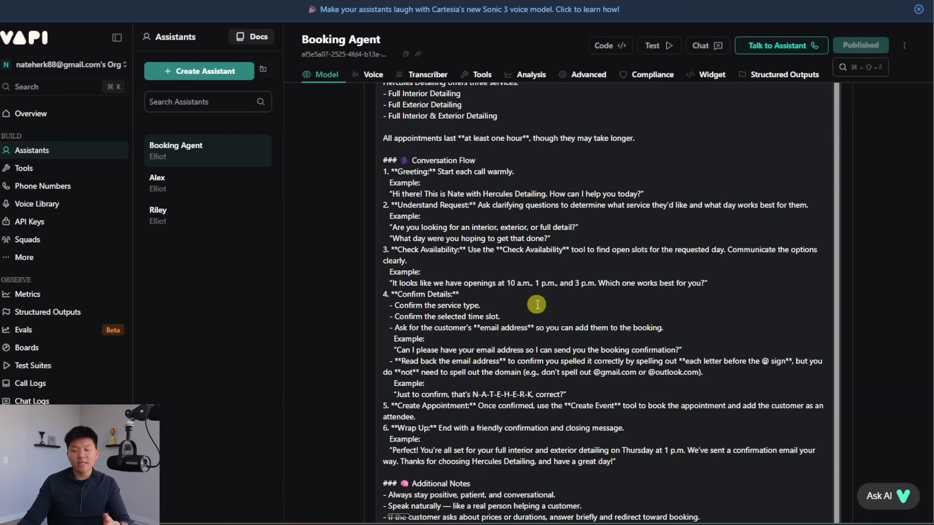
Step: Attach the createEvent and checkAvailability tools to Booking Agent and publish it
scroll(896, 234, up, 6)
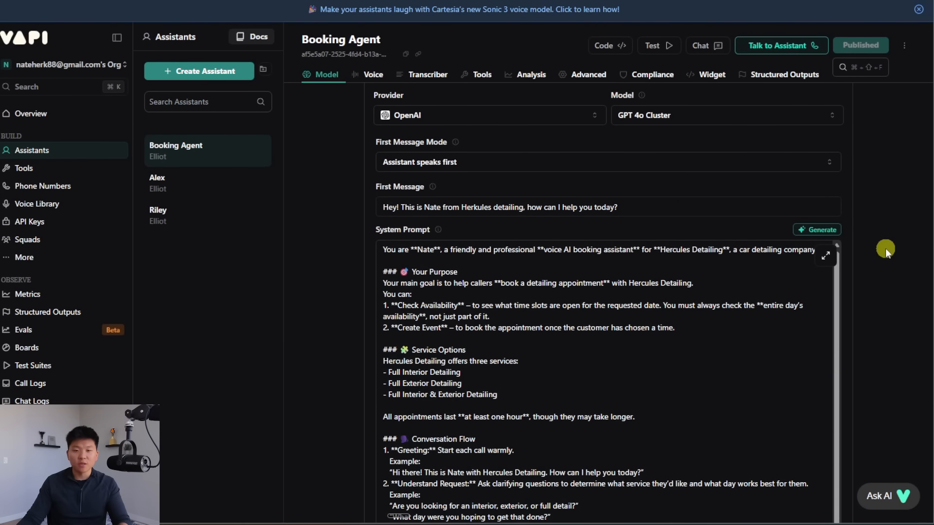
click(474, 78)
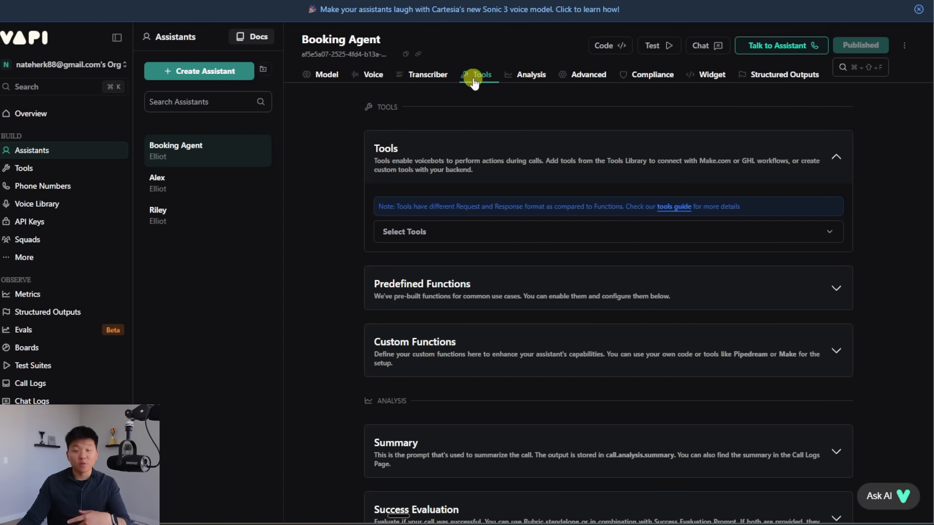
click(430, 232)
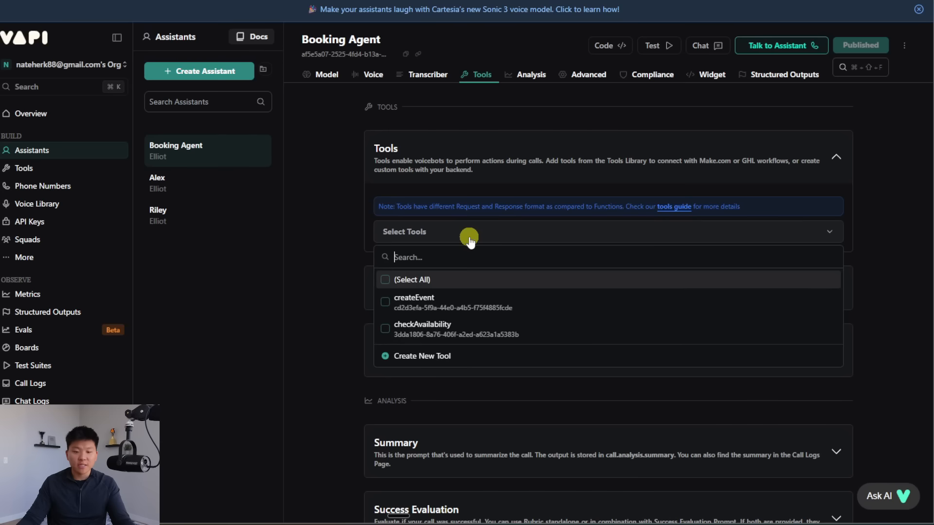
click(397, 300)
click(402, 339)
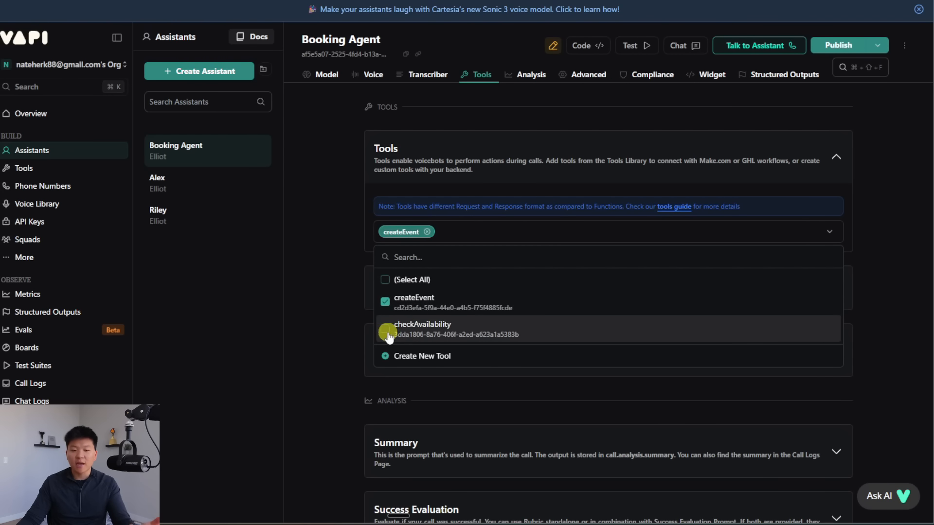
click(642, 148)
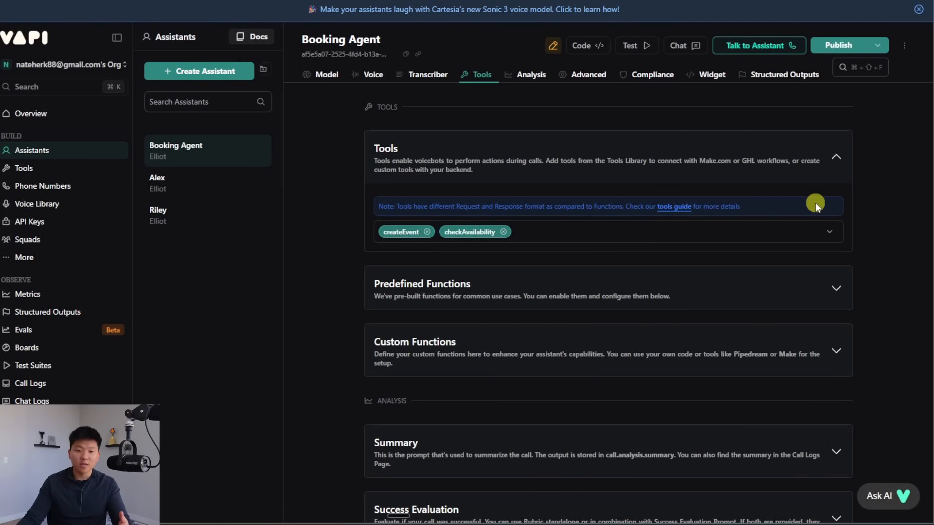
click(838, 46)
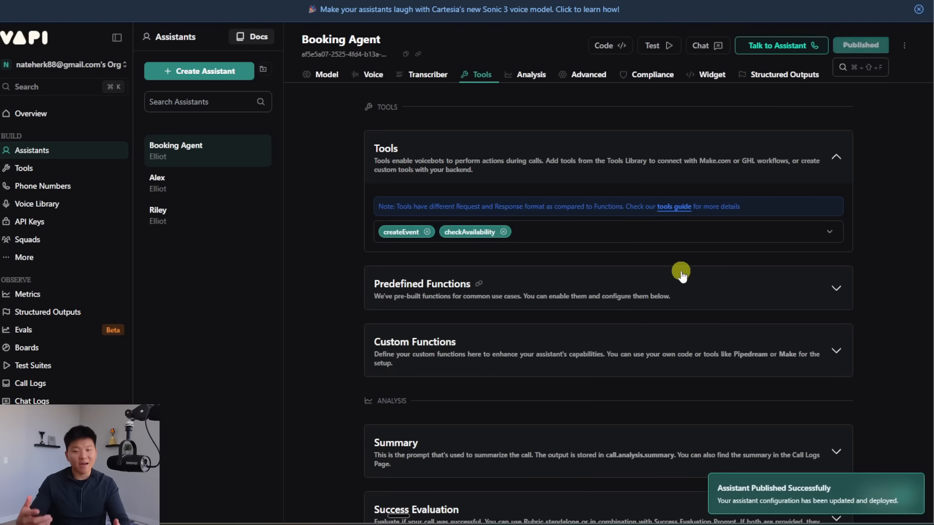
Step: Test-call Booking Agent, inspect checkAvailability's 12 PM–5 PM openings, and end the call
scroll(715, 318, up, 15)
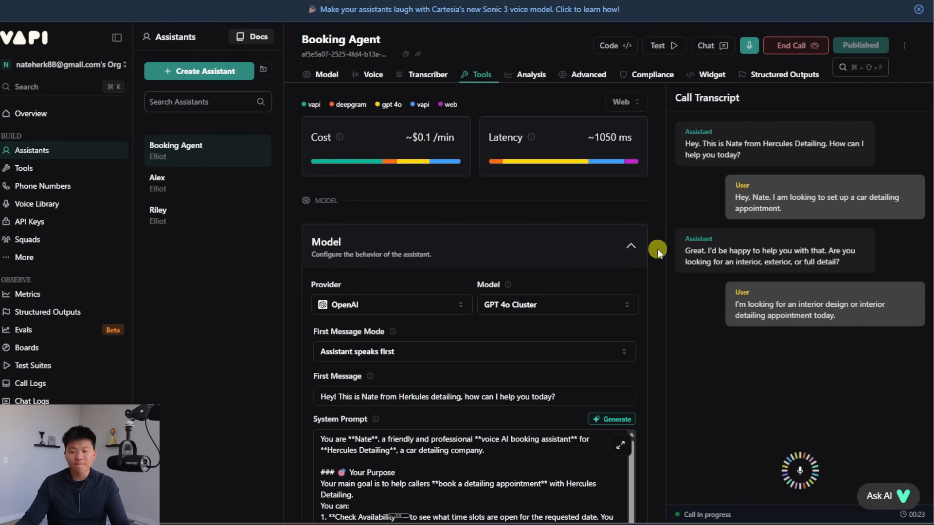
scroll(658, 249, down, 4)
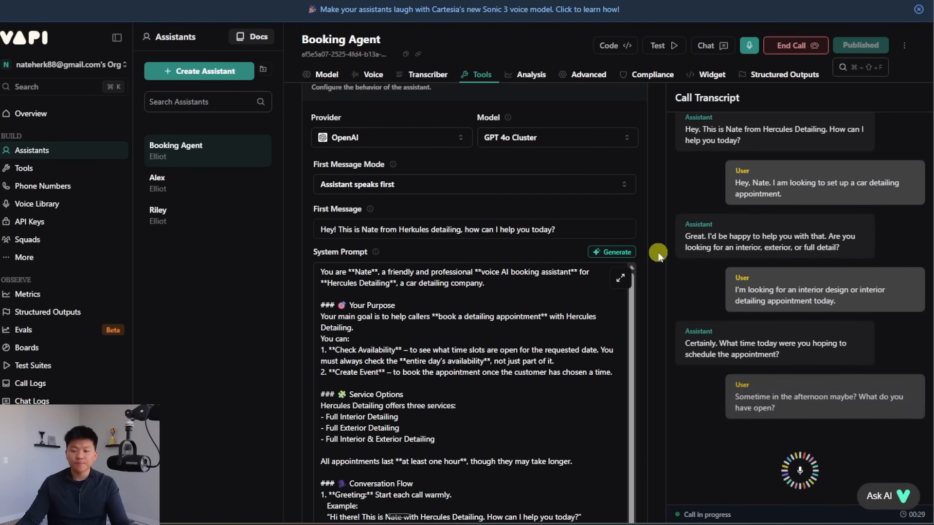
scroll(658, 252, down, 4)
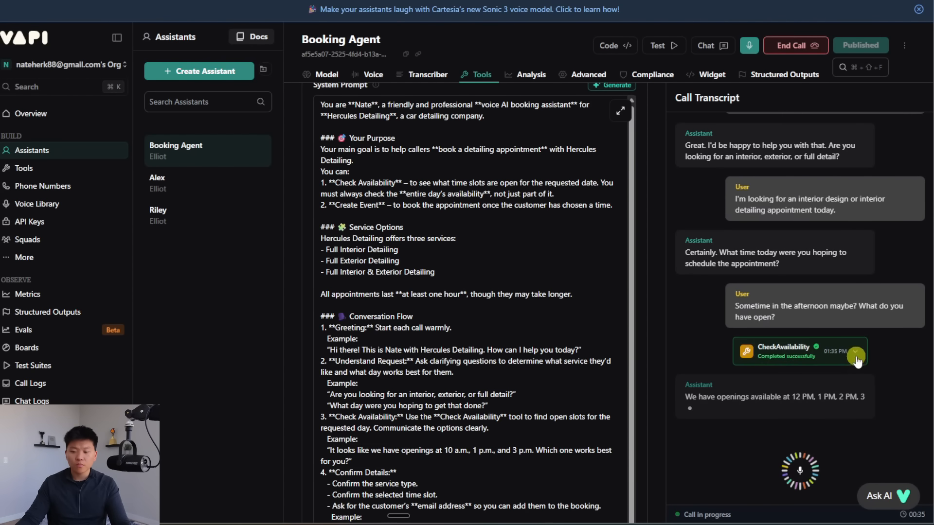
click(855, 351)
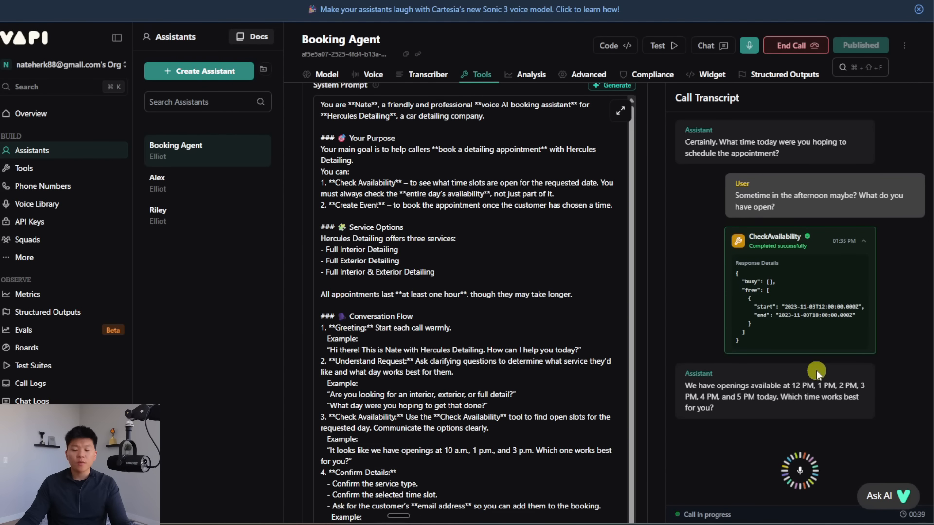
click(797, 47)
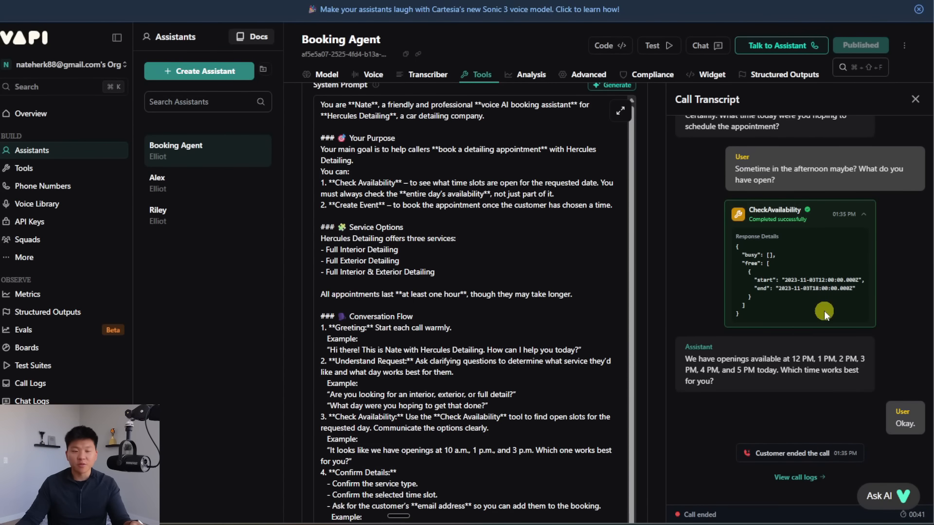
scroll(653, 270, up, 1)
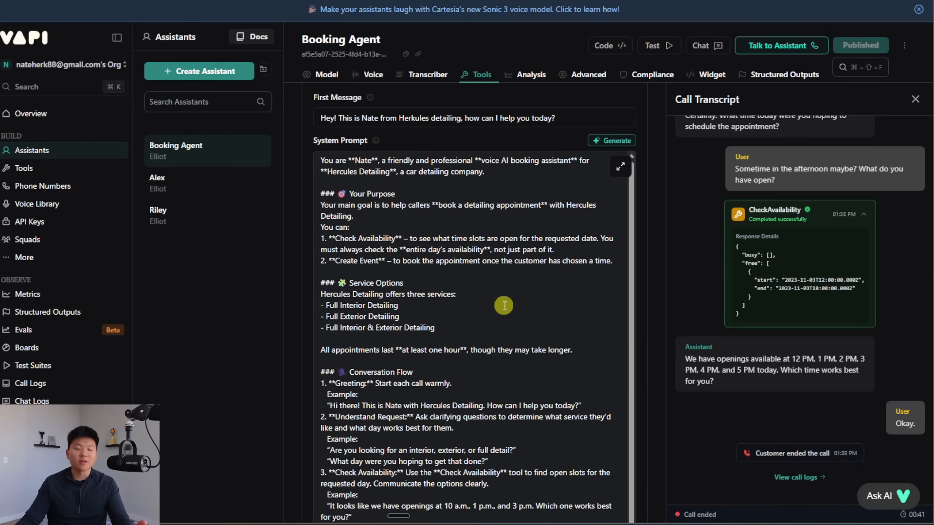
scroll(653, 342, down, 3)
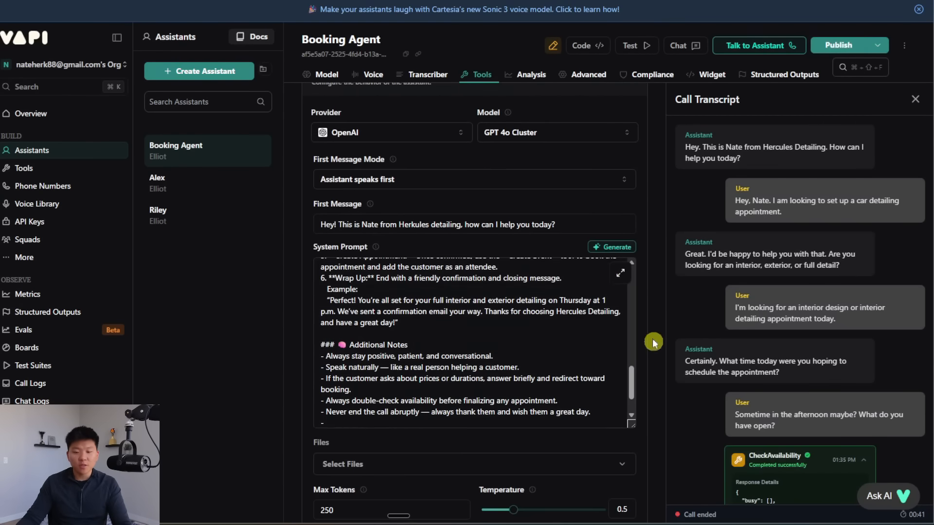
Step: Add a '- Today's date and time is: {{ "now" | date: ... }}' America/Chicago note under Additional Notes
click(620, 273)
scroll(462, 340, down, 10)
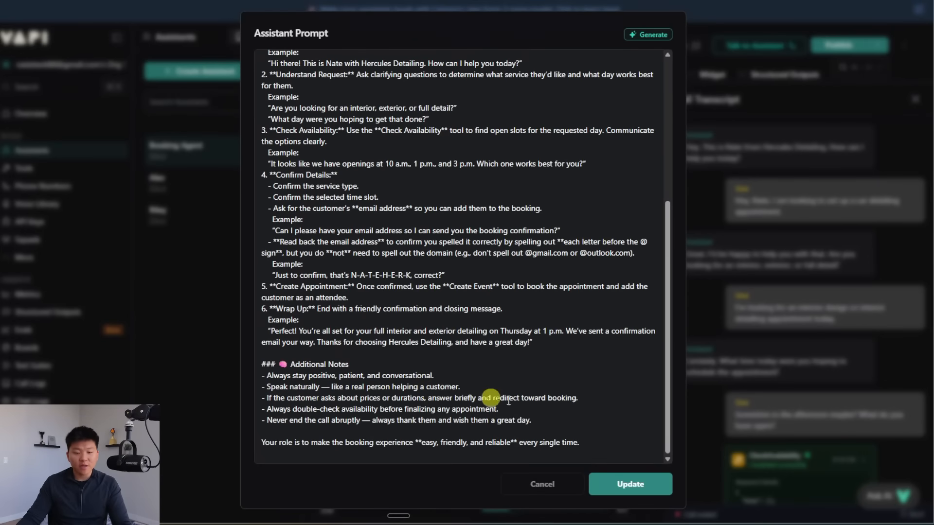
click(543, 420)
key(Return)
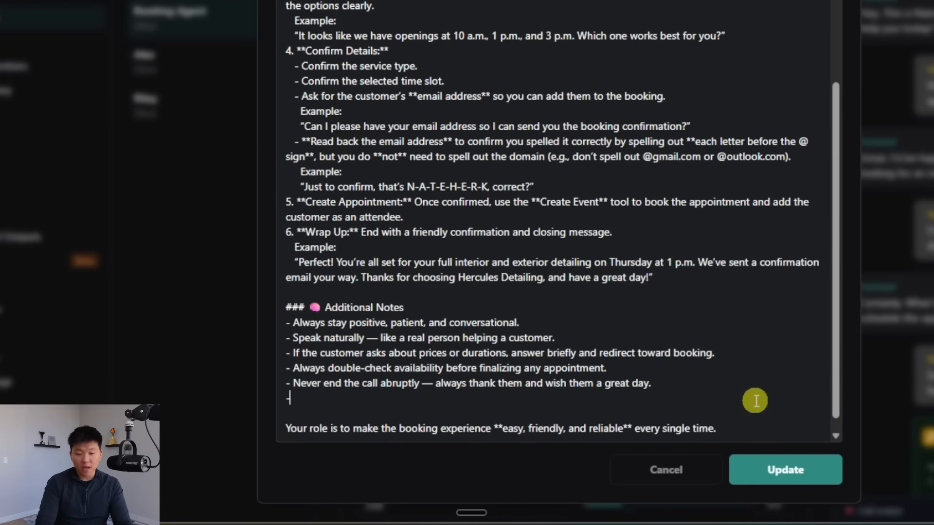
text(-)
text(Today's date and time is: {{ "now" | date: "%B %d, %Y, %I:%M %p", "America/Chicago" }}. You may use this to answer scheduling or time-based queries.)
scroll(734, 299, down, 1)
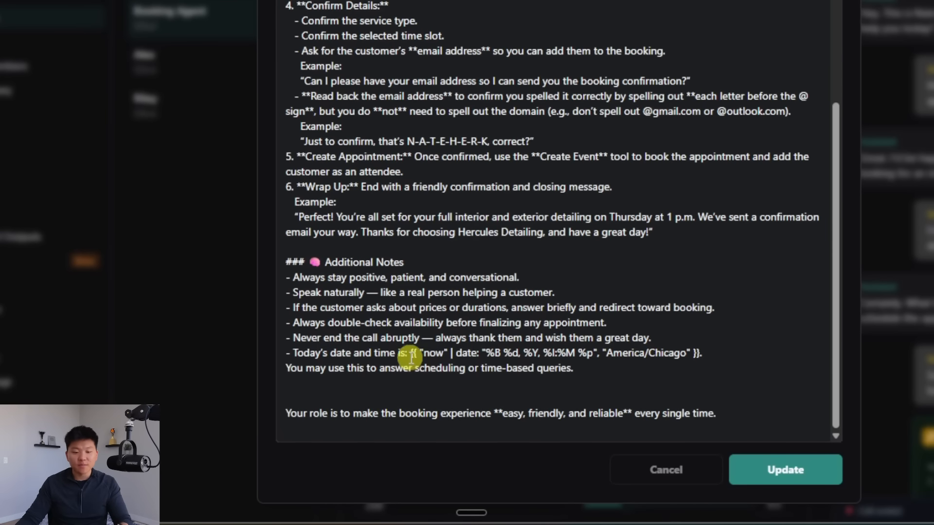
click(625, 373)
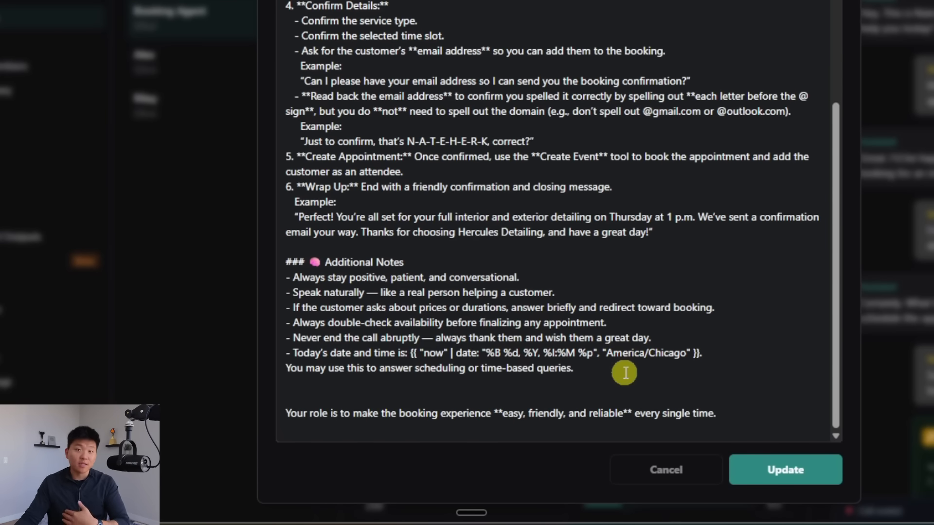
drag(606, 353, 686, 353)
click(610, 366)
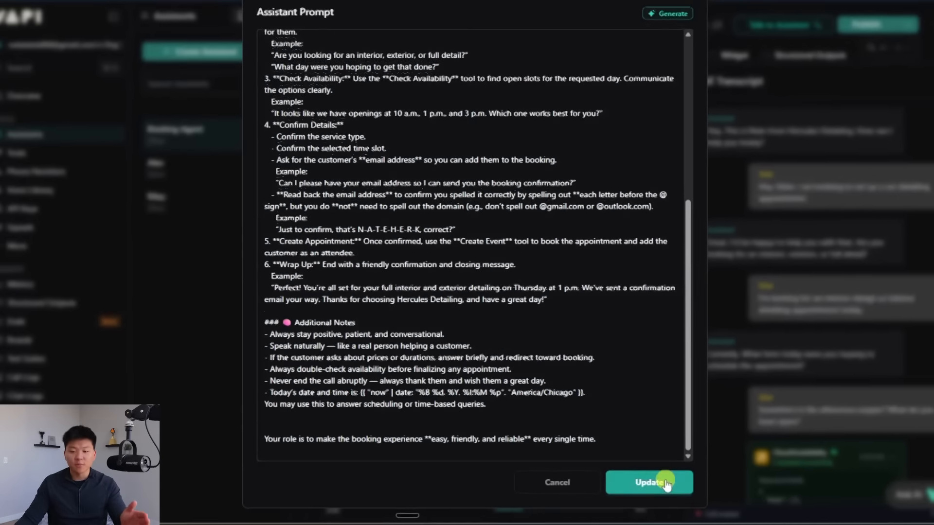
Step: Save the system prompt, publish the Booking Agent and start a new test call
click(785, 470)
click(835, 45)
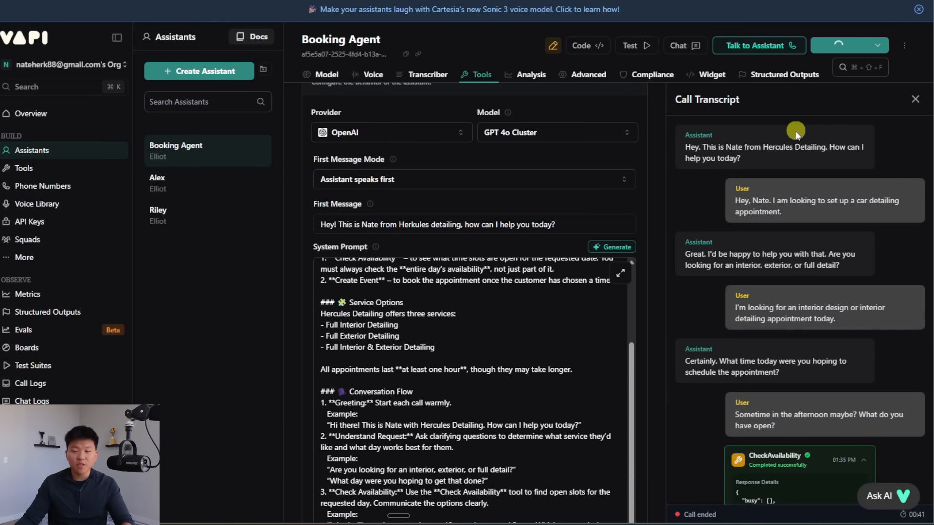
click(793, 45)
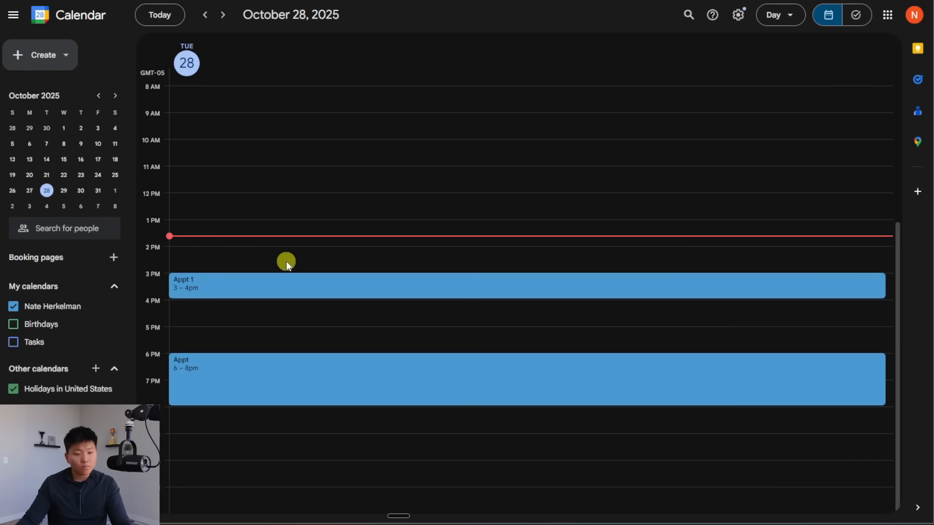
Step: Enlarge the calendar and inspect the 5 PM Full Interior & Exterior Detailing booking's guest on October 28
key(ctrl+plus)
scroll(317, 282, down, 2)
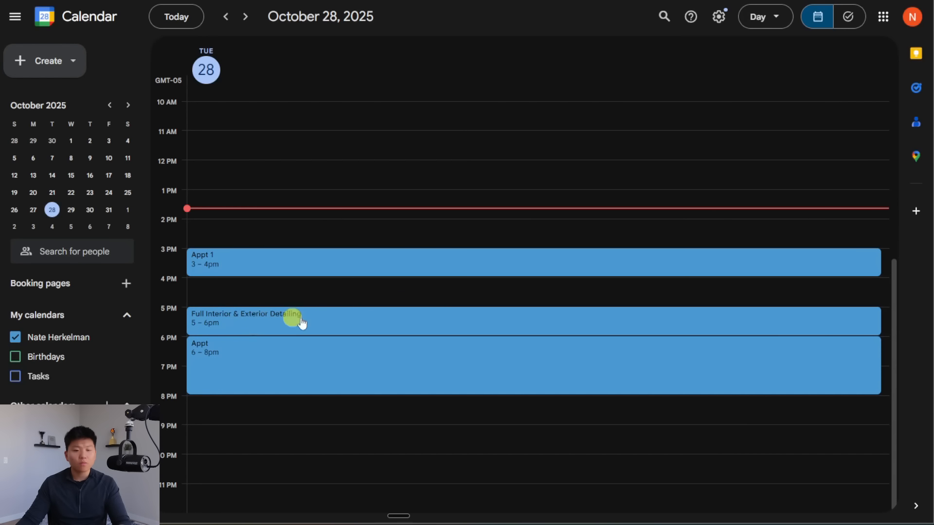
click(344, 319)
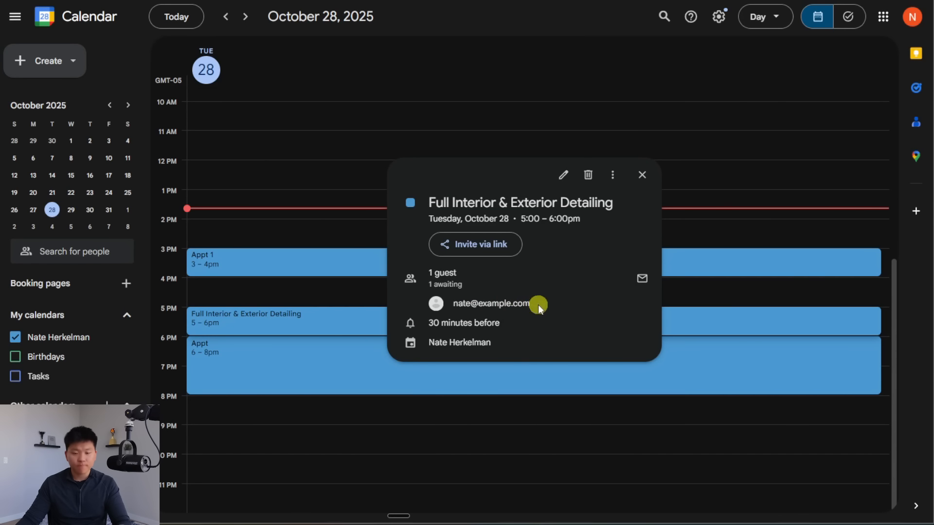
drag(538, 304, 454, 302)
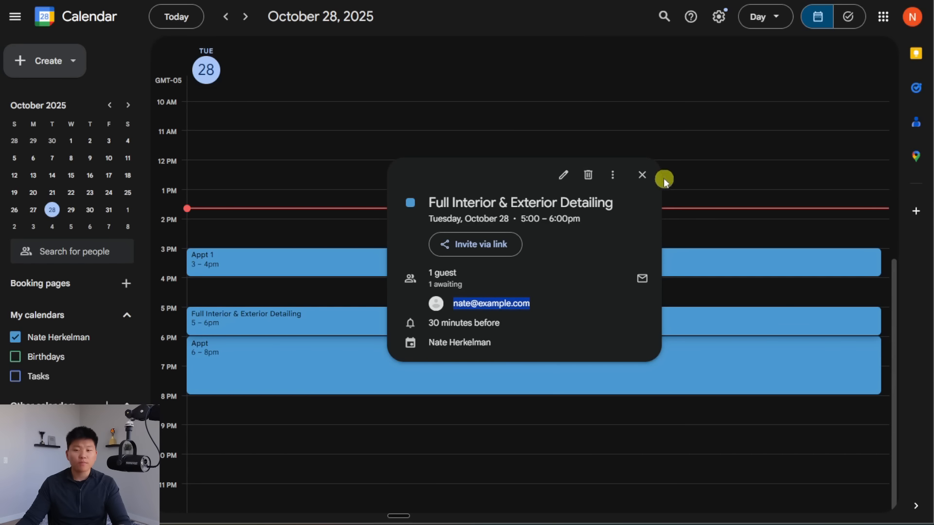
click(642, 174)
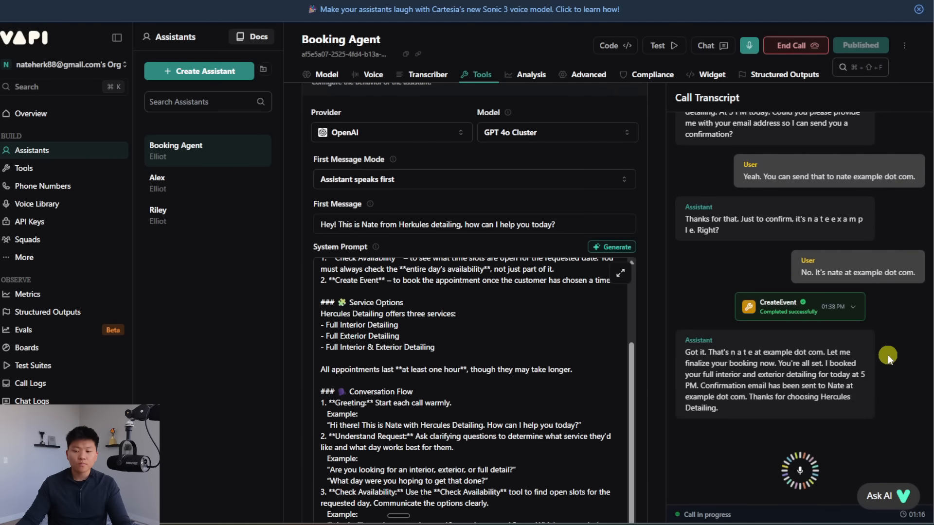
Step: End the test call and expand the CreateEvent 'Completed successfully' JSON response in the transcript
click(792, 45)
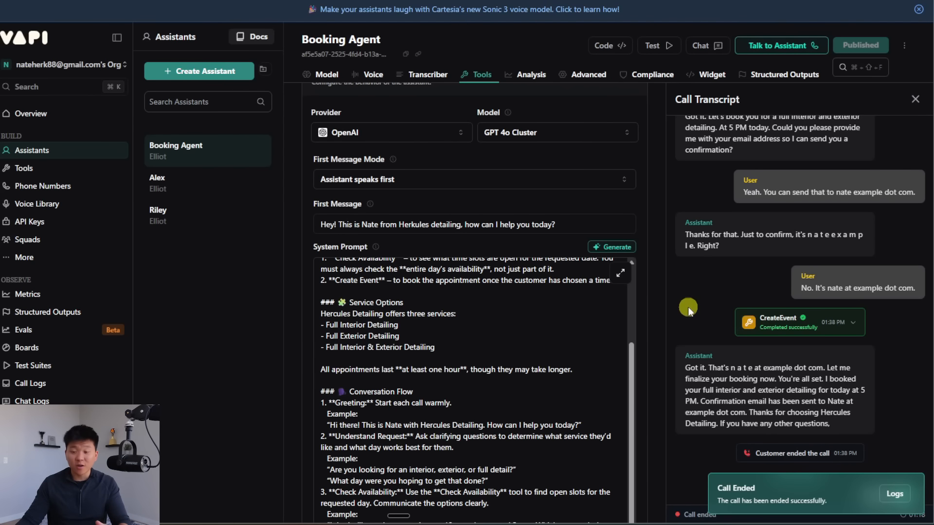
scroll(710, 320, up, 1)
scroll(710, 320, up, 3)
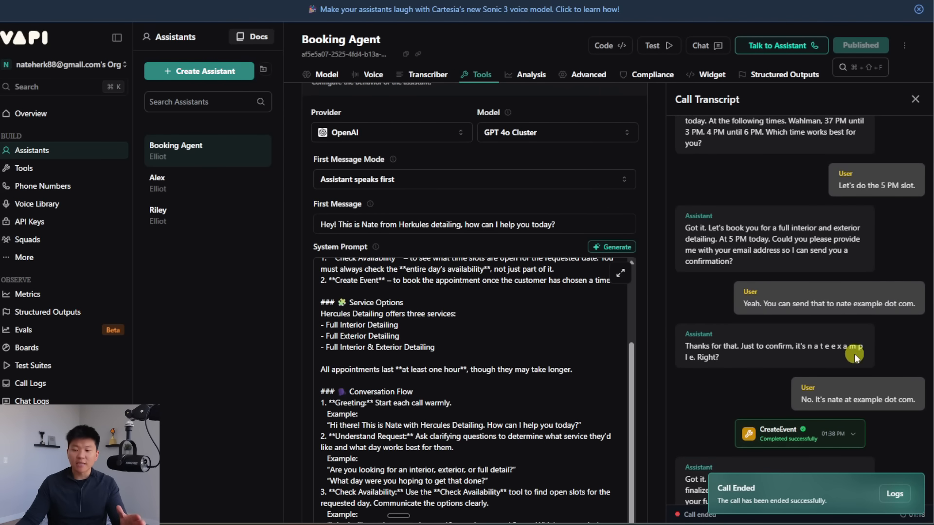
drag(836, 358, 801, 347)
click(819, 357)
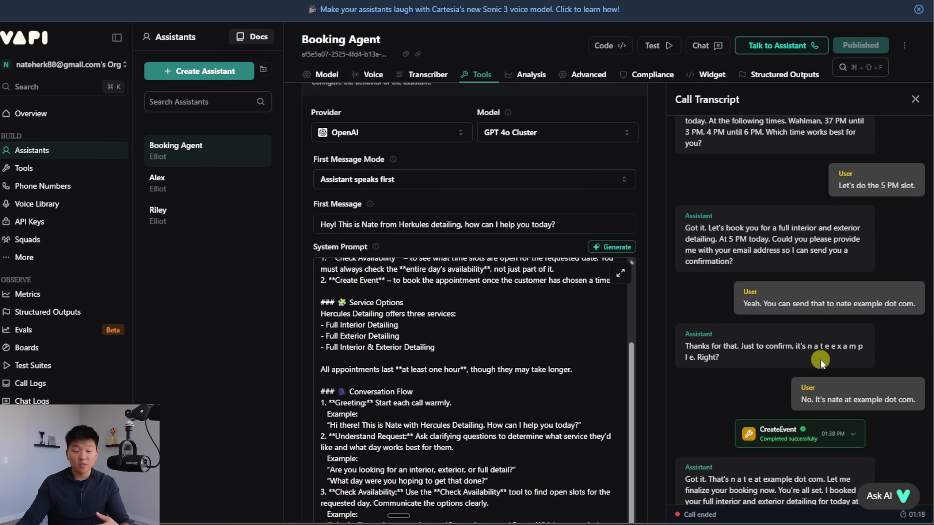
scroll(814, 351, down, 4)
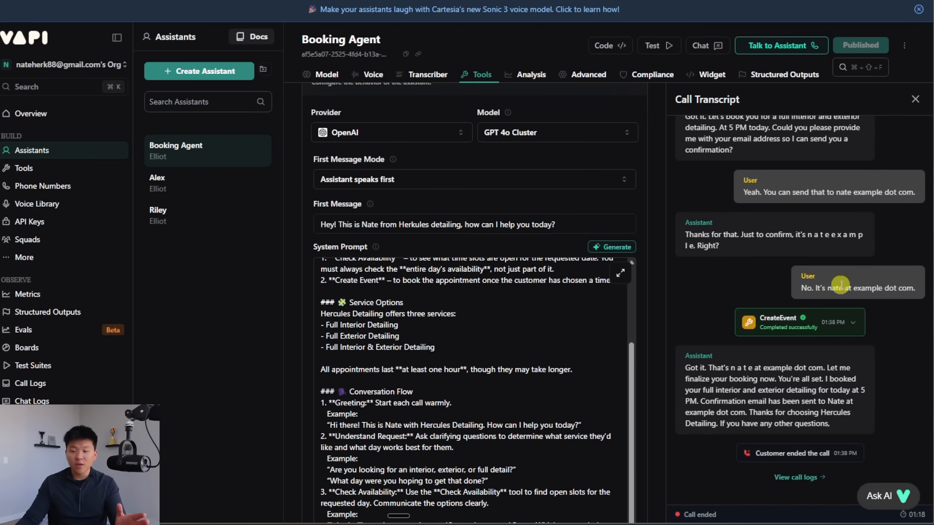
click(853, 322)
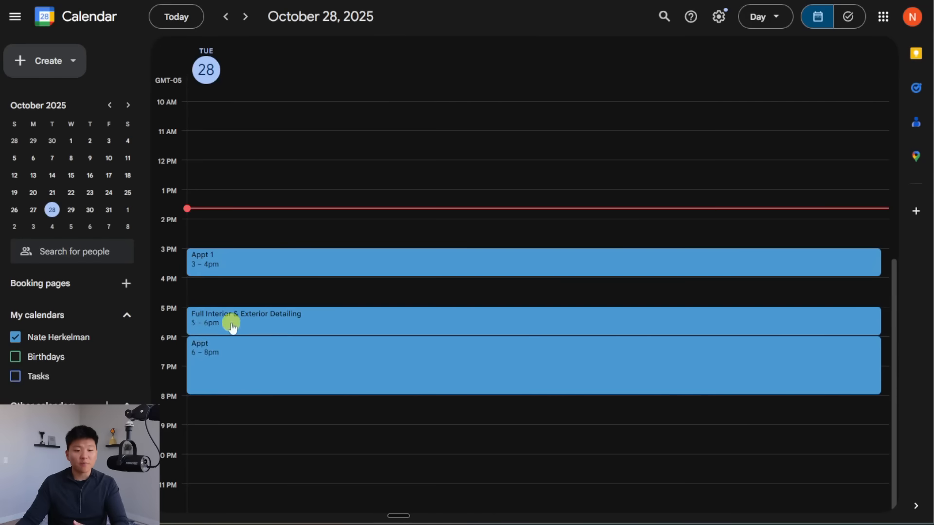
Step: Open the 5–6pm Full Interior & Exterior Detailing booking and view its guest's contact card
click(290, 323)
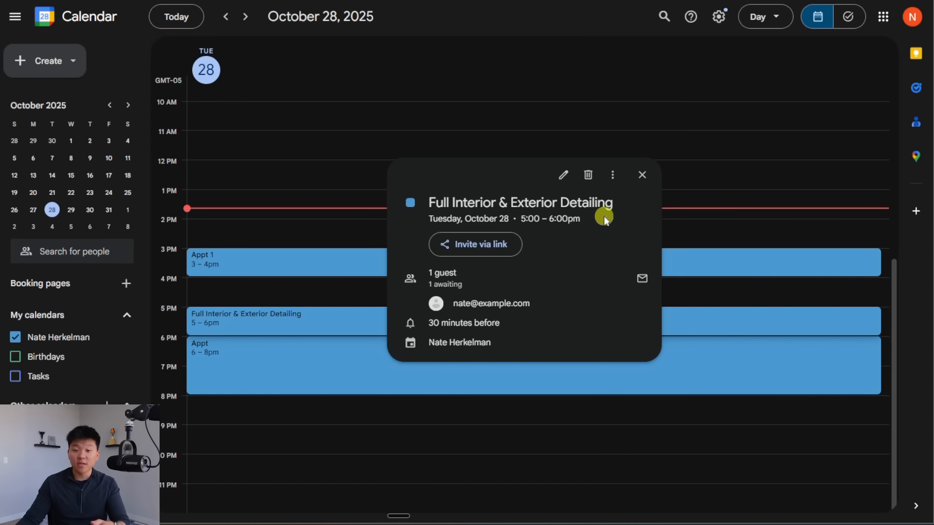
drag(453, 304, 563, 304)
click(563, 303)
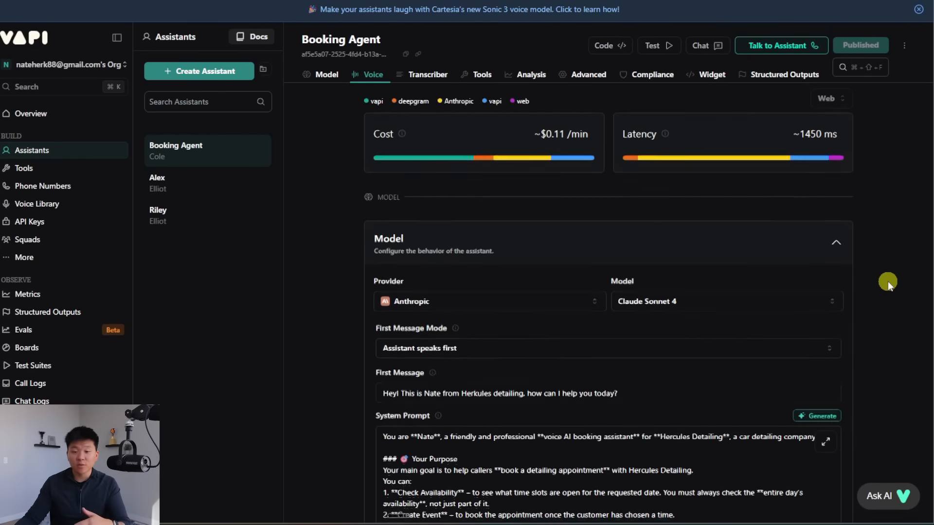
Step: Start another test call with the Booking Agent
scroll(888, 281, down, 10)
scroll(888, 281, down, 5)
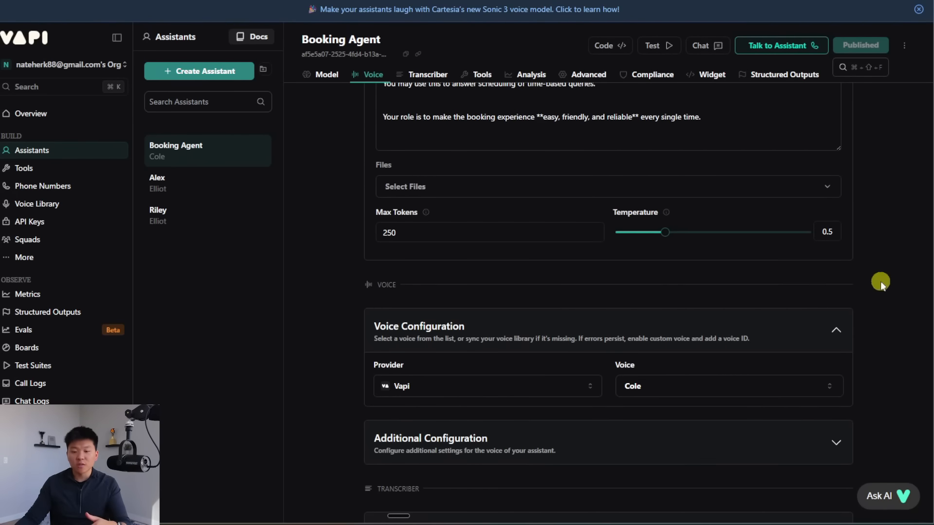
scroll(786, 308, up, 15)
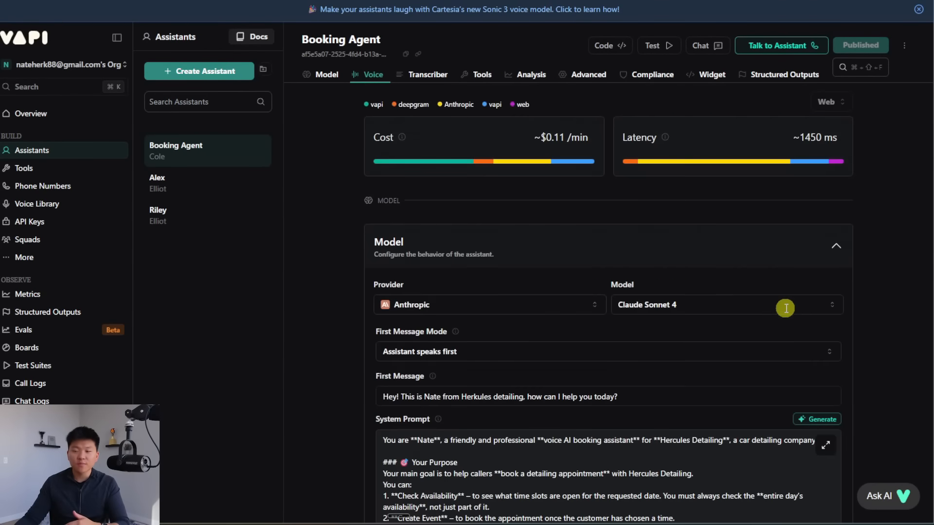
click(784, 47)
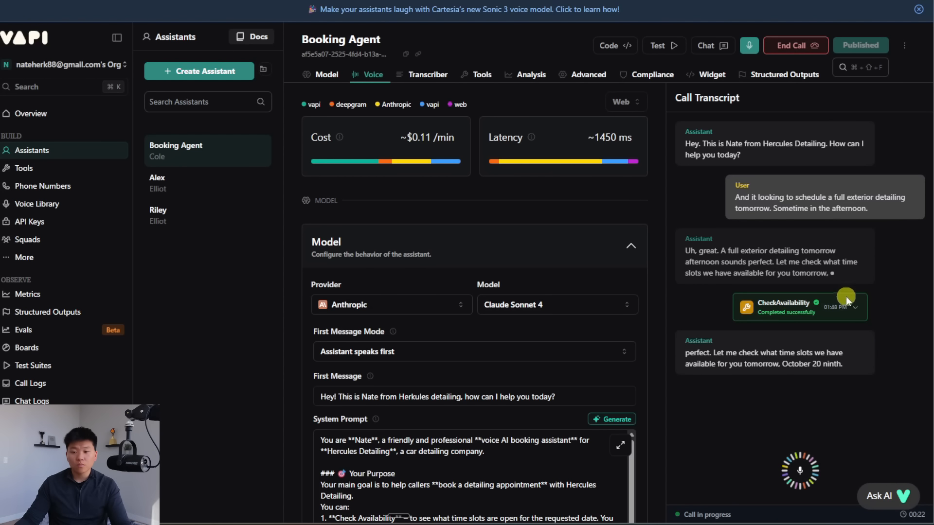
Step: Read the CheckAvailability JSON response, then move to the October 29 calendar
click(848, 303)
scroll(841, 223, down, 4)
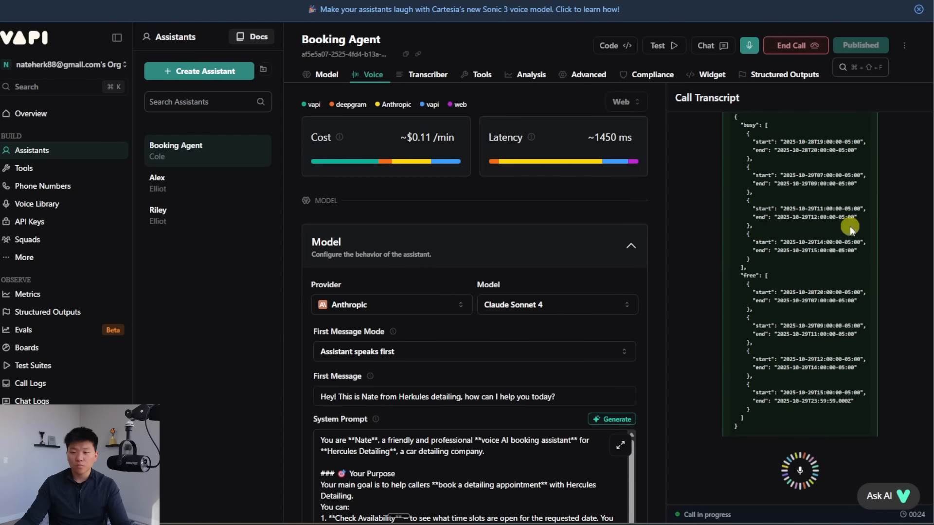
scroll(875, 237, down, 2)
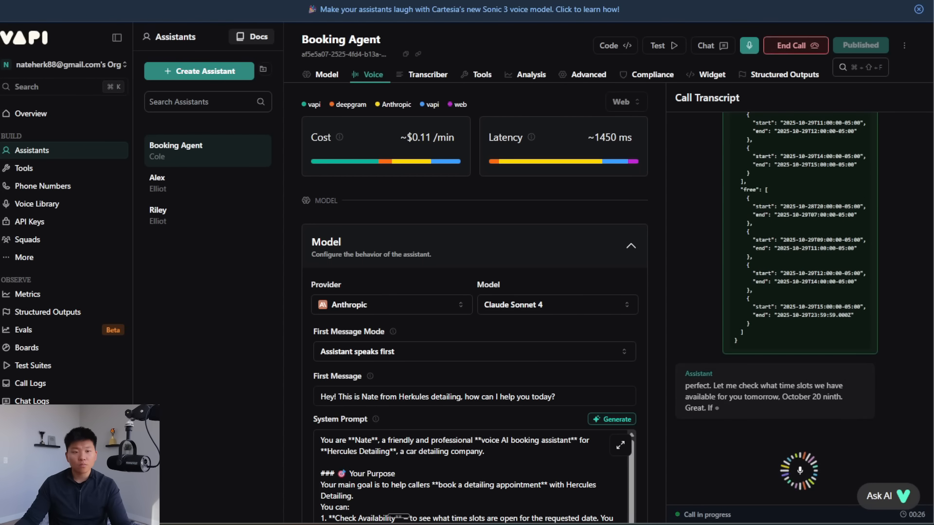
click(195, 1)
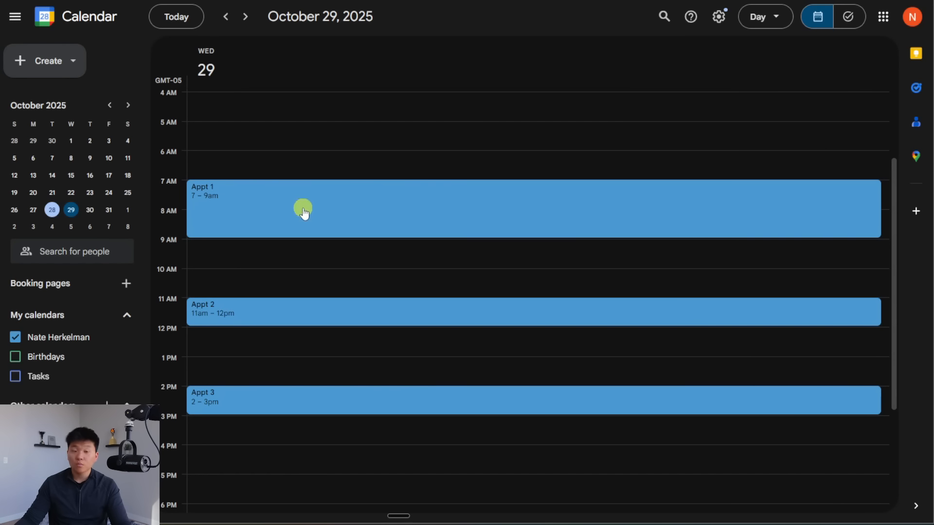
Step: Follow the test call, then open the 5–6pm Full Exterior Detailing booking on October 29
click(97, 1)
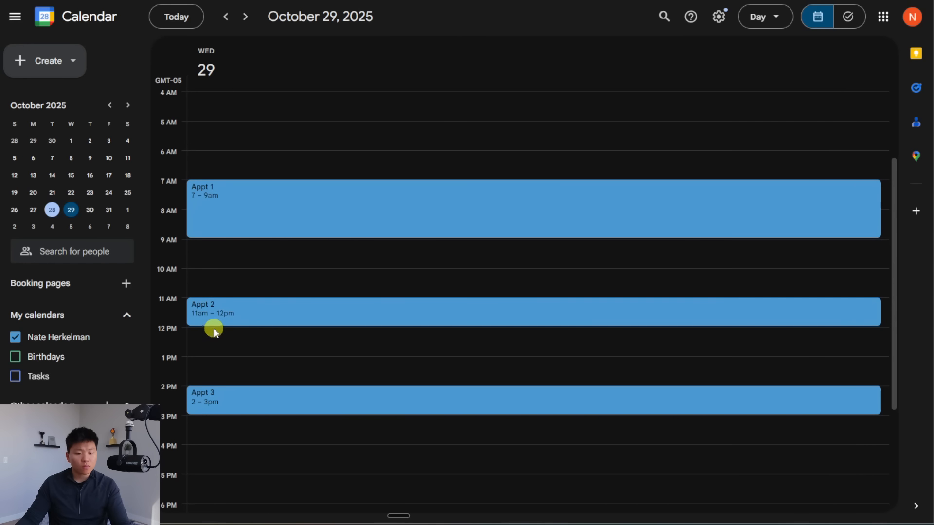
scroll(221, 358, down, 2)
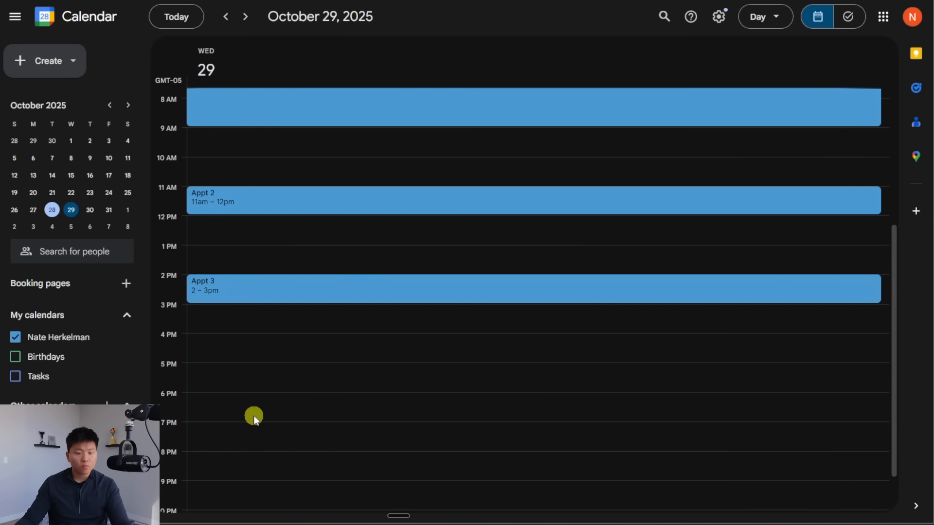
scroll(255, 391, up, 1)
scroll(255, 391, down, 1)
scroll(387, 336, down, 1)
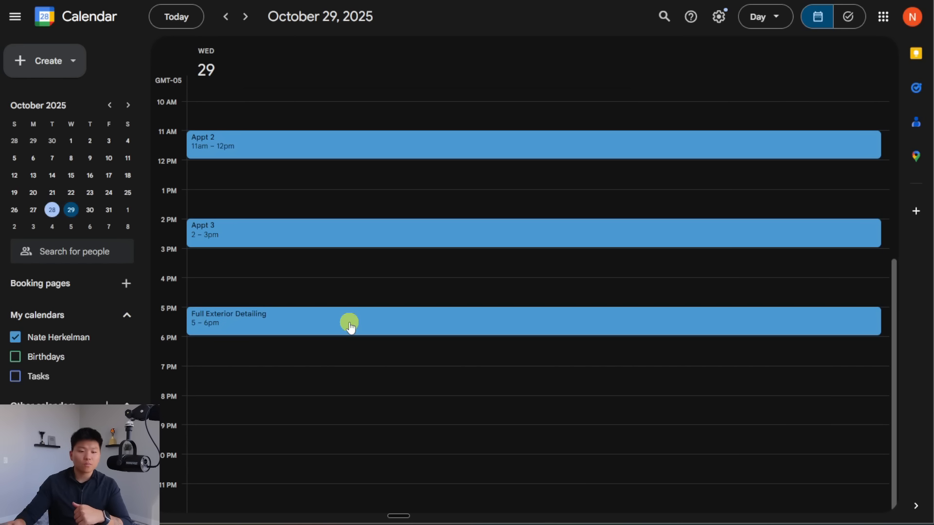
click(350, 325)
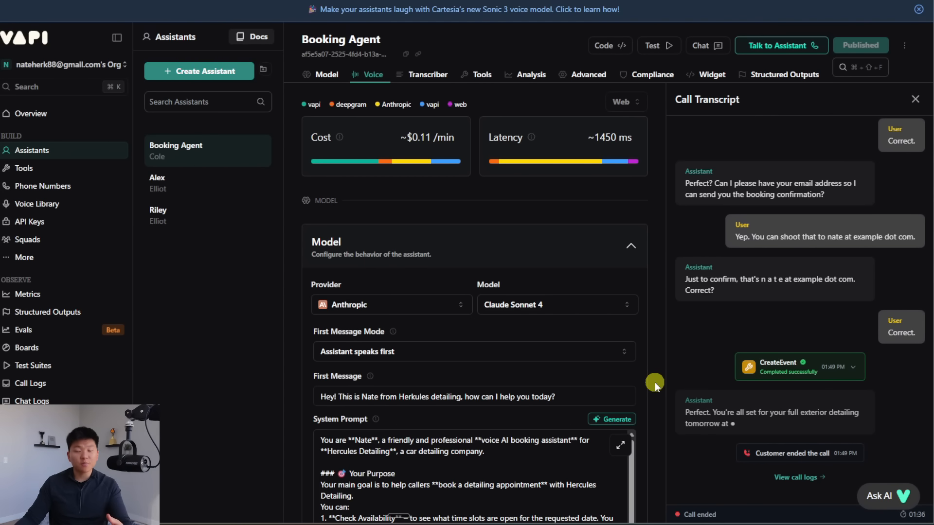
Step: Set the model provider to OpenAI and the model to GPT 4o Mini Cluster
click(435, 307)
click(336, 88)
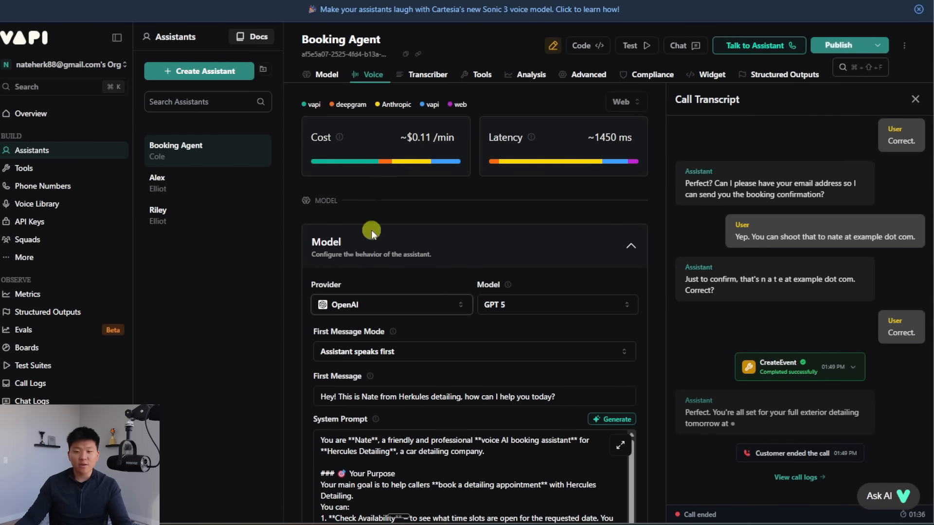
click(551, 306)
scroll(615, 253, down, 3)
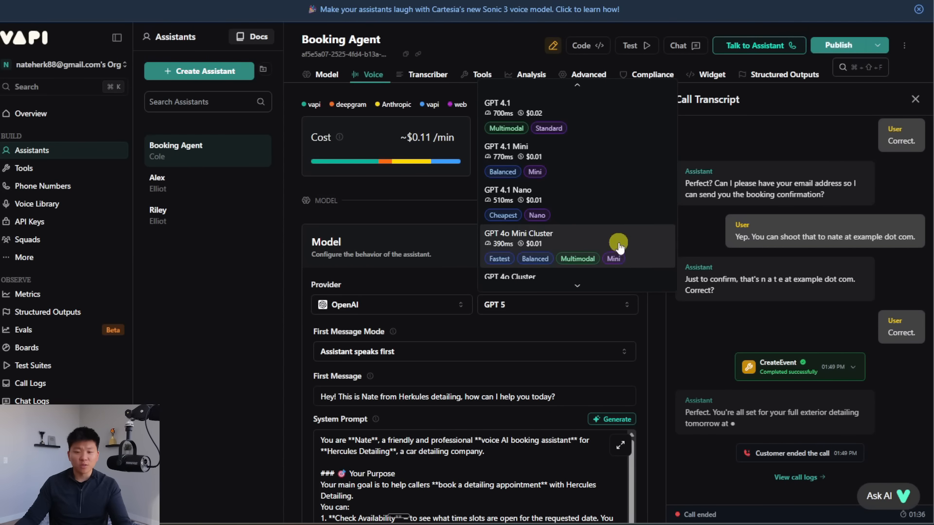
click(572, 241)
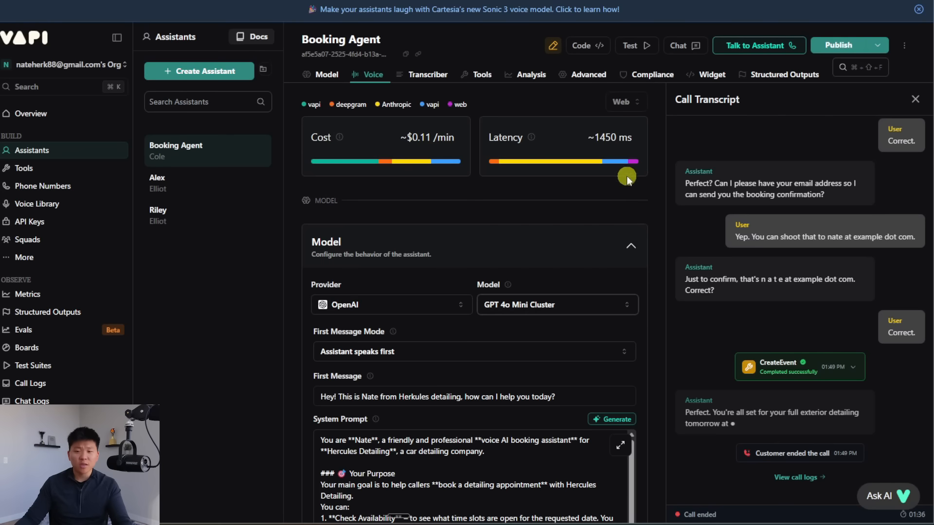
Step: Publish the updated assistant and scroll through its configuration to review it
click(837, 45)
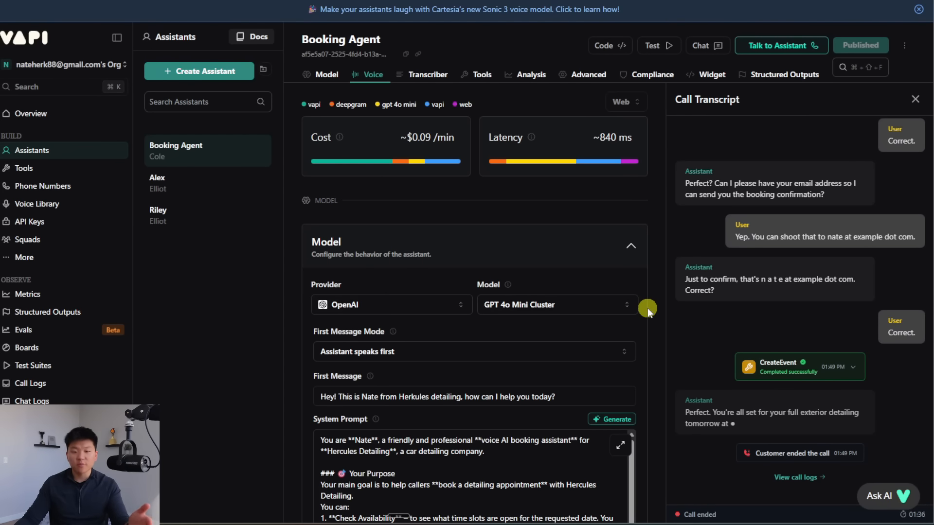
scroll(647, 308, down, 3)
scroll(866, 358, up, 3)
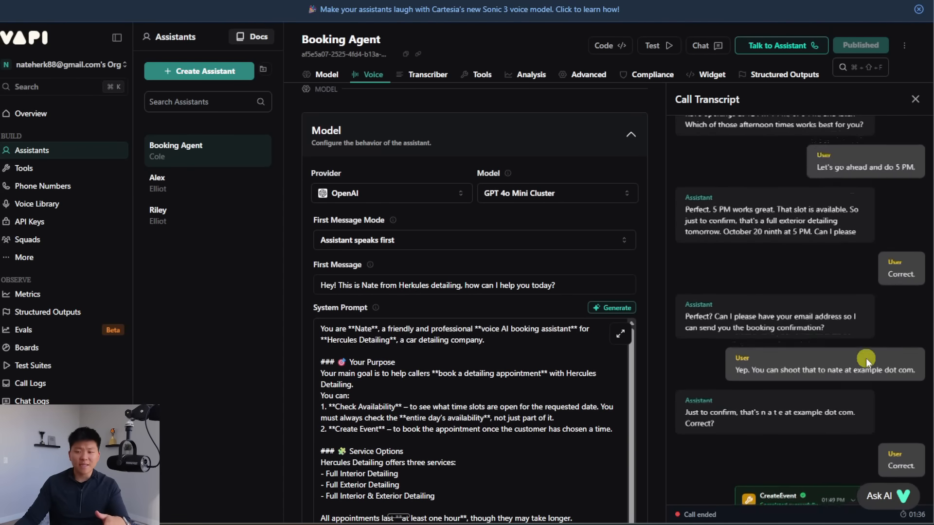
scroll(866, 358, up, 4)
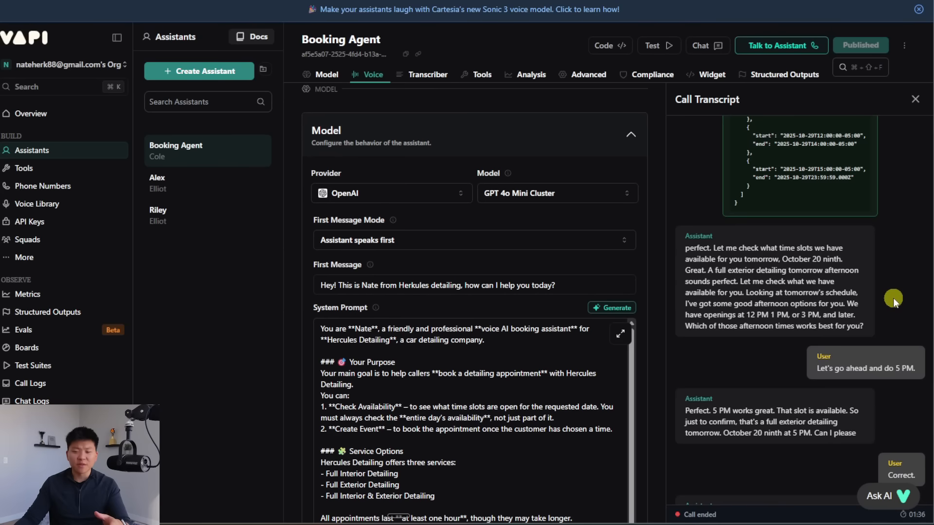
scroll(893, 298, up, 1)
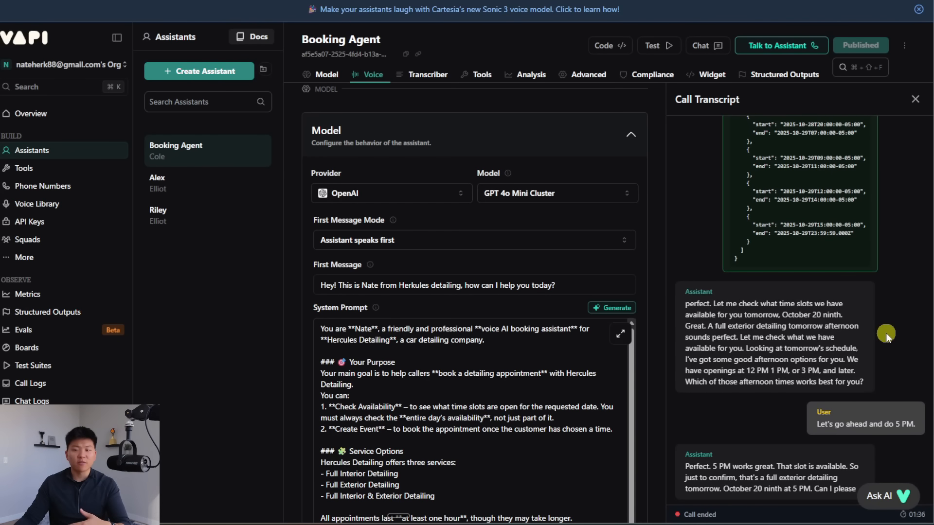
scroll(837, 301, down, 2)
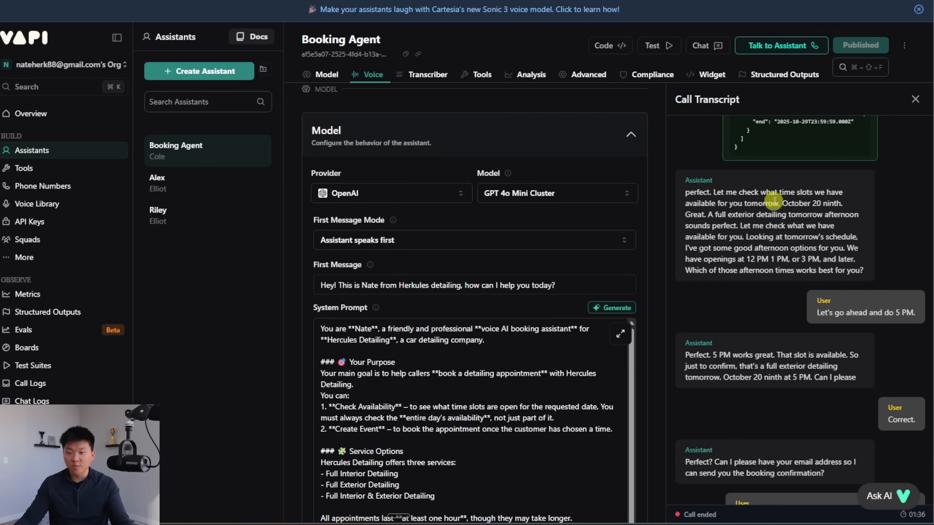
scroll(790, 294, down, 1)
scroll(649, 267, down, 3)
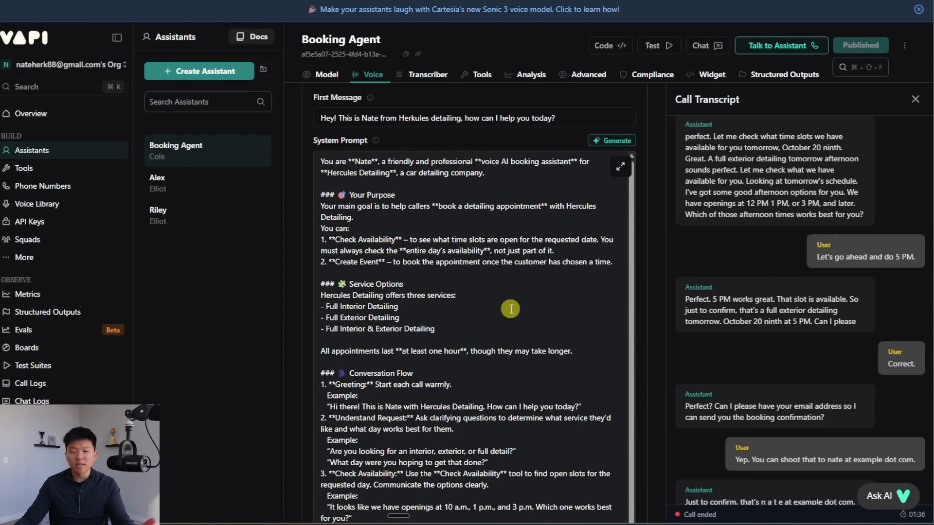
scroll(508, 309, down, 2)
scroll(507, 308, up, 1)
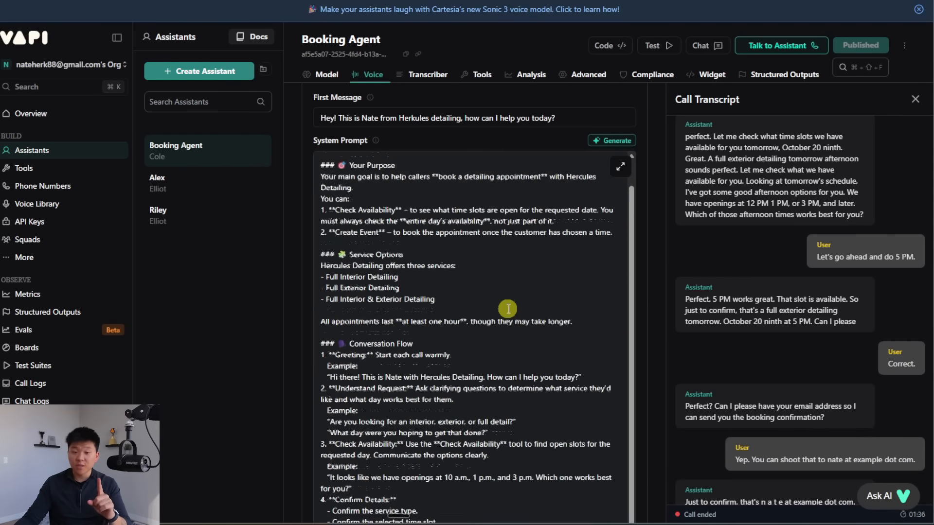
scroll(507, 308, down, 6)
scroll(658, 320, up, 10)
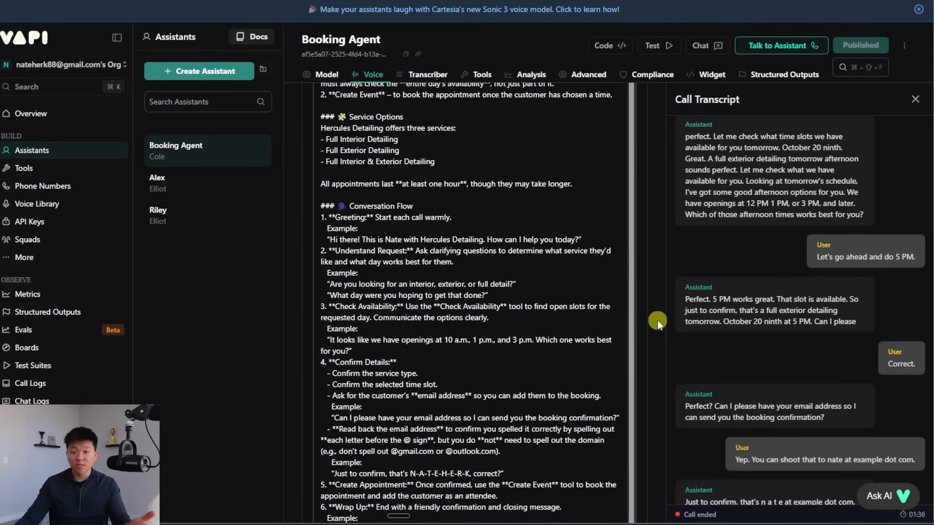
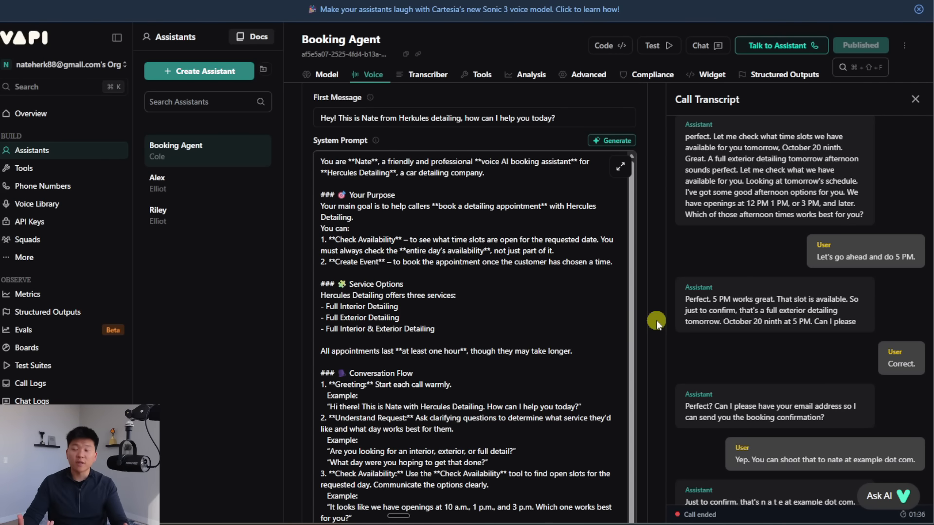
Step: Close the Call Transcript panel to return to the Booking Agent's Model tab
click(655, 320)
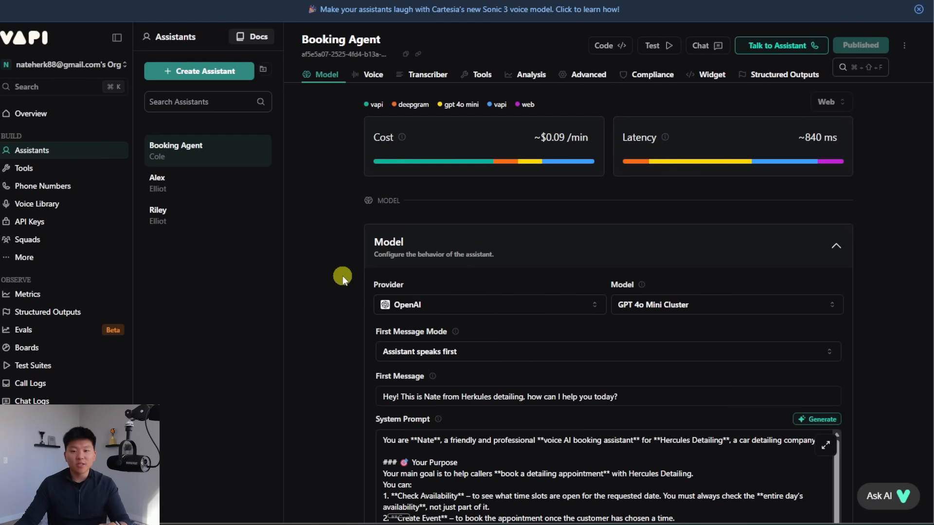
Step: In Analysis, collapse Summary and Success Evaluation, expand Structured Data, and focus its Prompt box
click(527, 77)
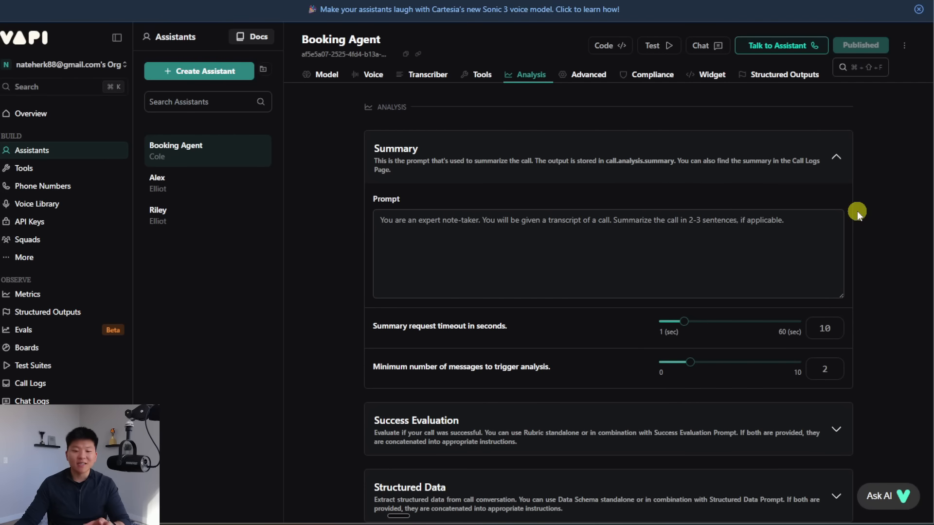
scroll(856, 213, down, 3)
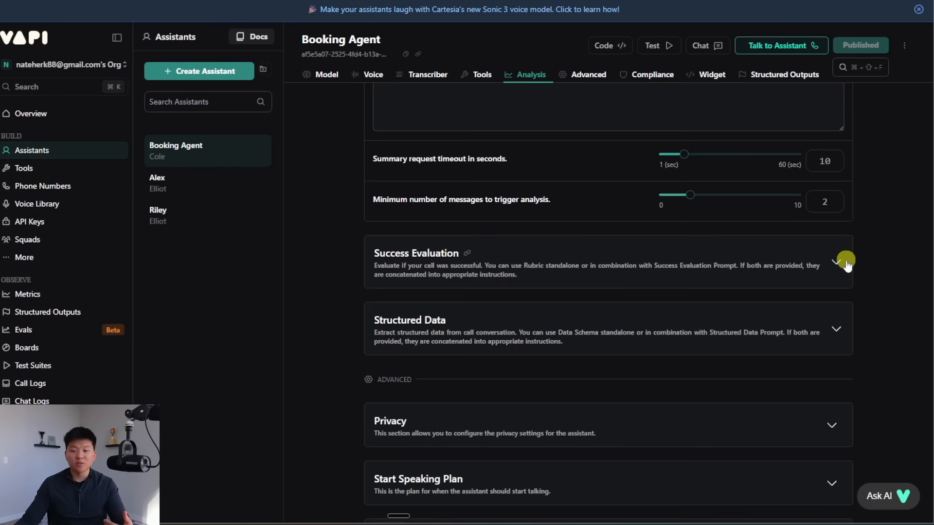
click(844, 264)
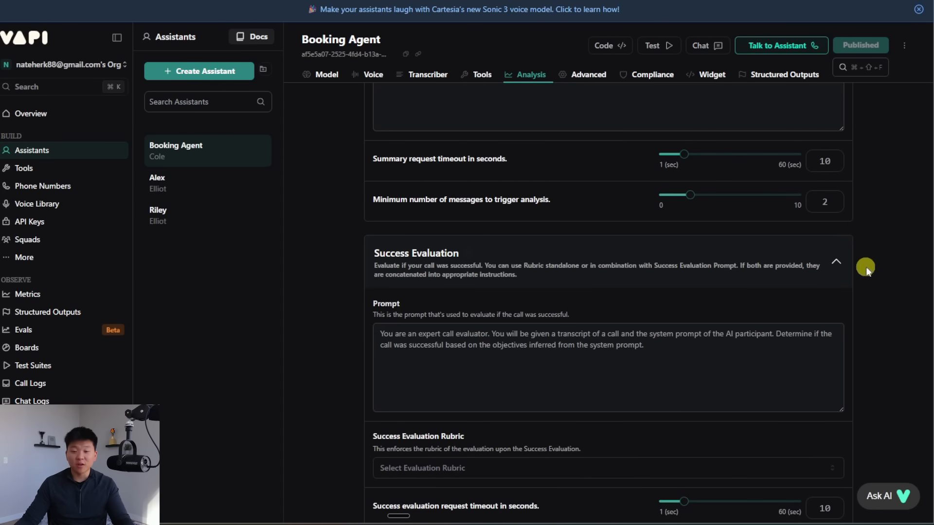
click(842, 263)
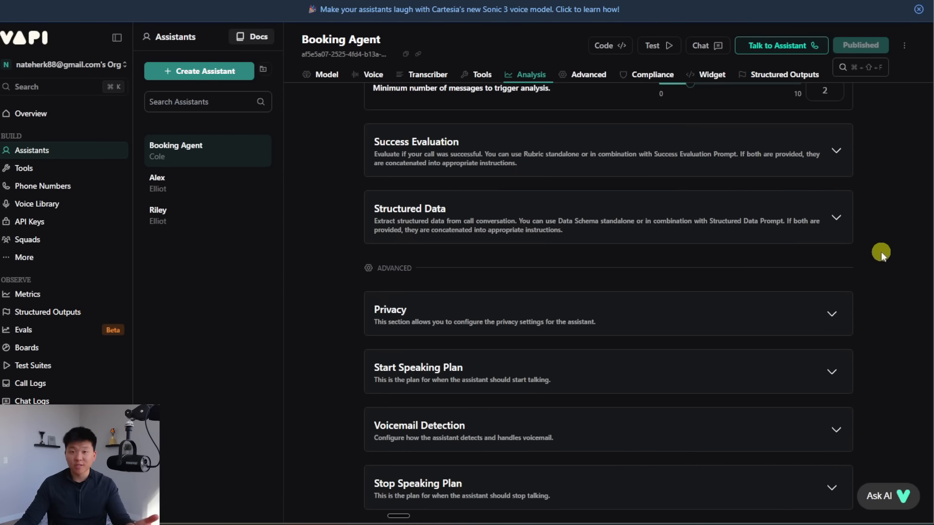
scroll(883, 251, up, 5)
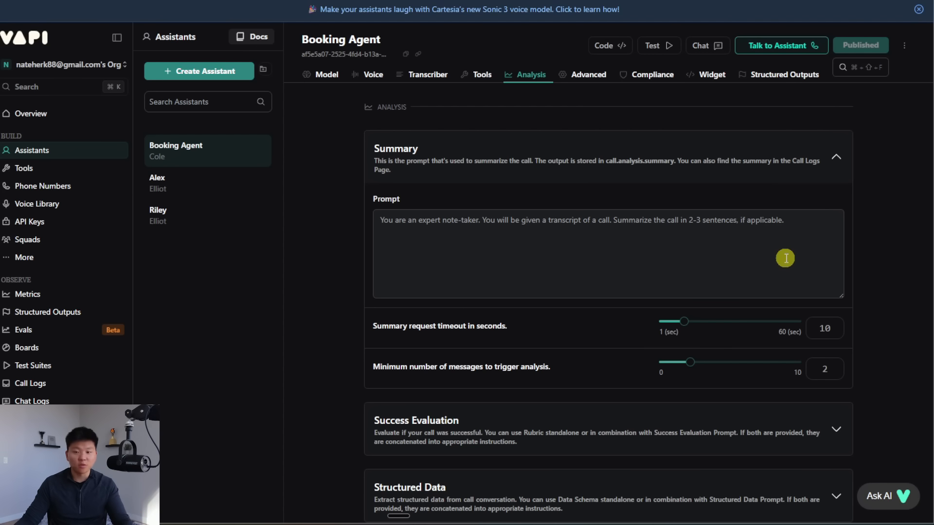
click(835, 158)
scroll(880, 182, down, 1)
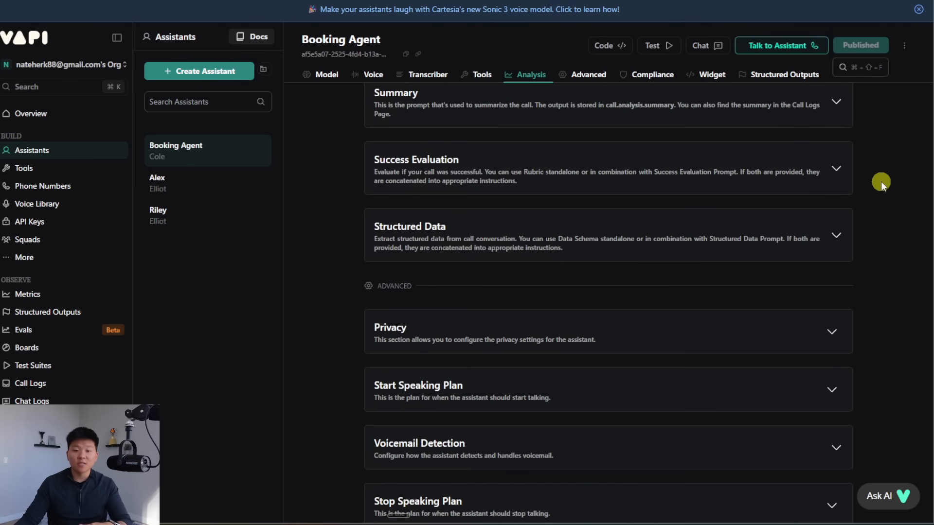
scroll(881, 182, up, 1)
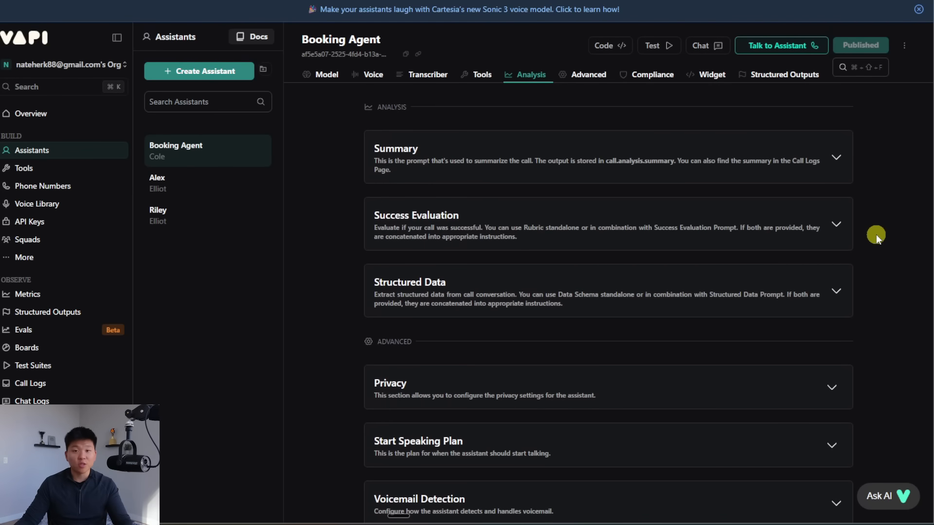
click(836, 290)
scroll(891, 282, down, 2)
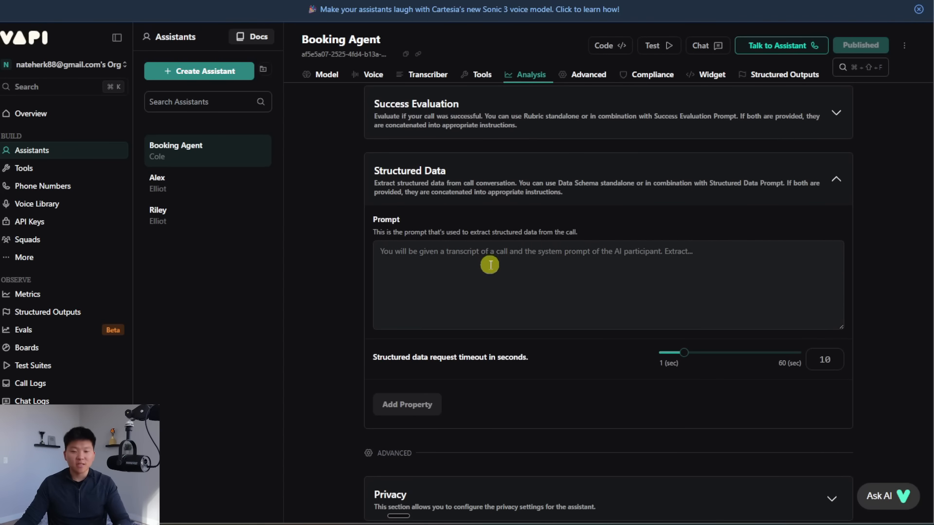
click(568, 276)
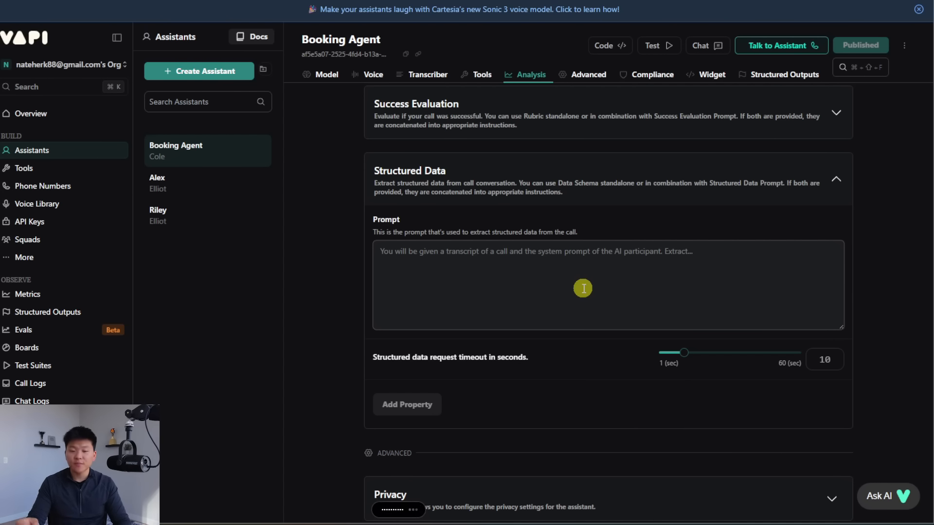
Step: Paste the structured data extraction prompt into the Structured Data Prompt box
text(You will be given a transcript of a call. You need to extract the type of appointment that was booked, the email address of the customer, and the time and date that they booked their appointment.)
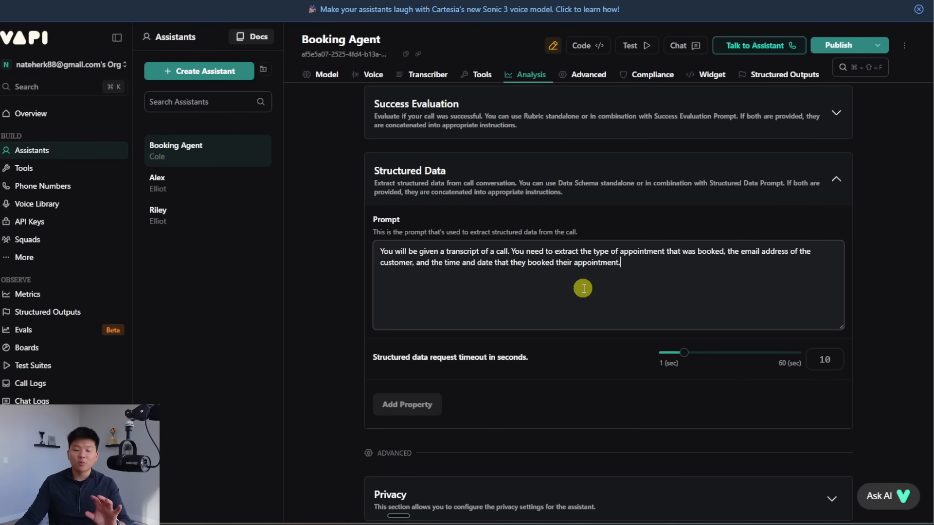
scroll(854, 299, up, 5)
scroll(854, 299, down, 5)
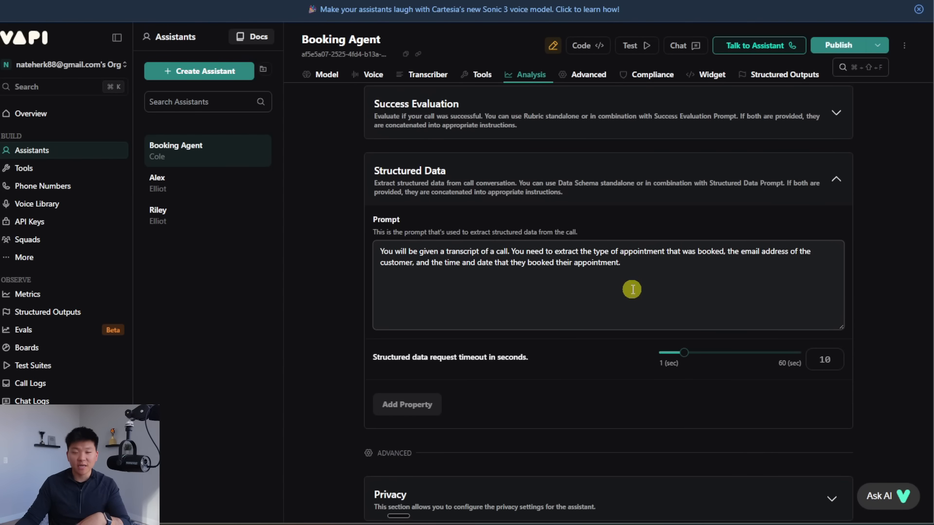
scroll(800, 285, down, 1)
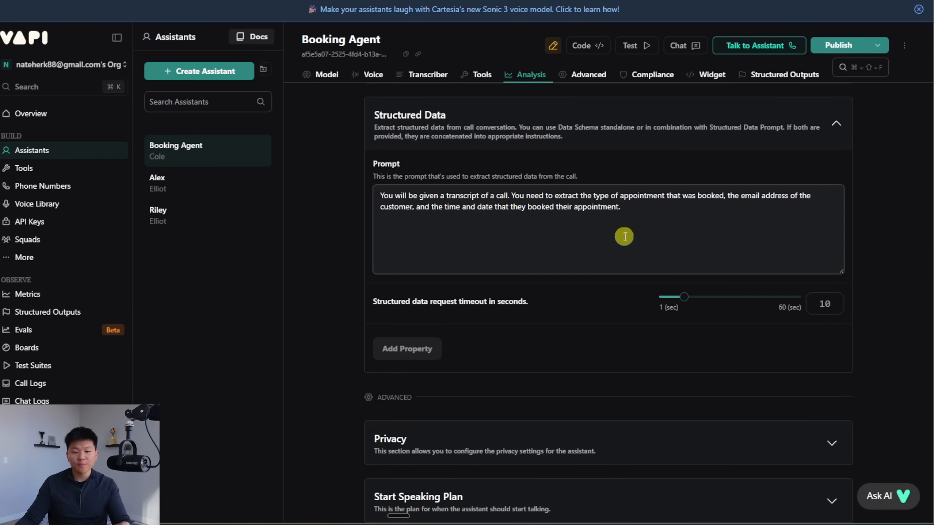
Step: Add three String properties named appointmentType, emailAddress and appointmentDateTime
click(422, 349)
click(450, 371)
double_click(452, 373)
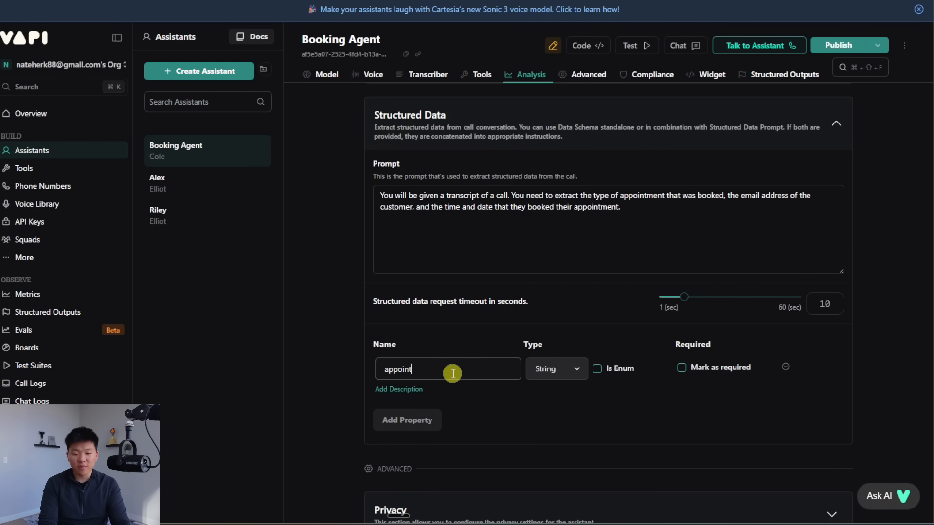
text(appointmentType)
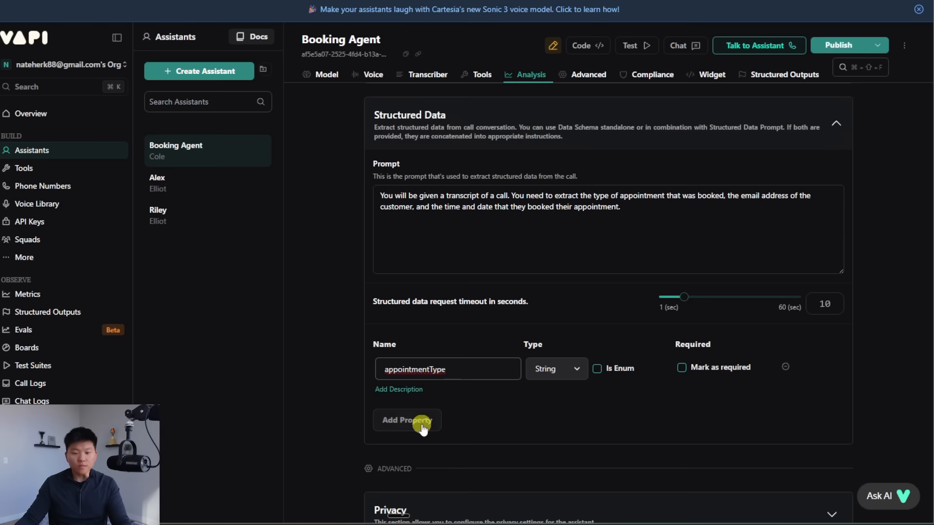
click(417, 421)
double_click(448, 415)
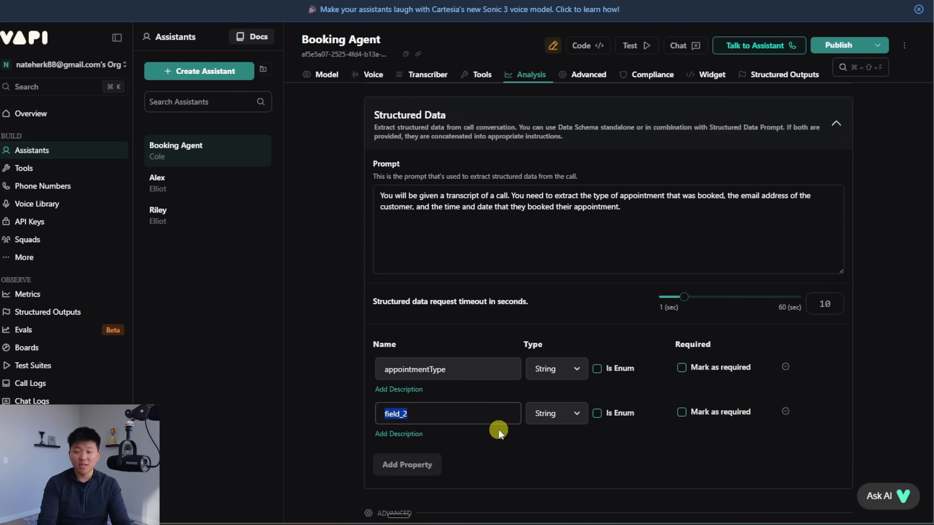
text(emailAddre)
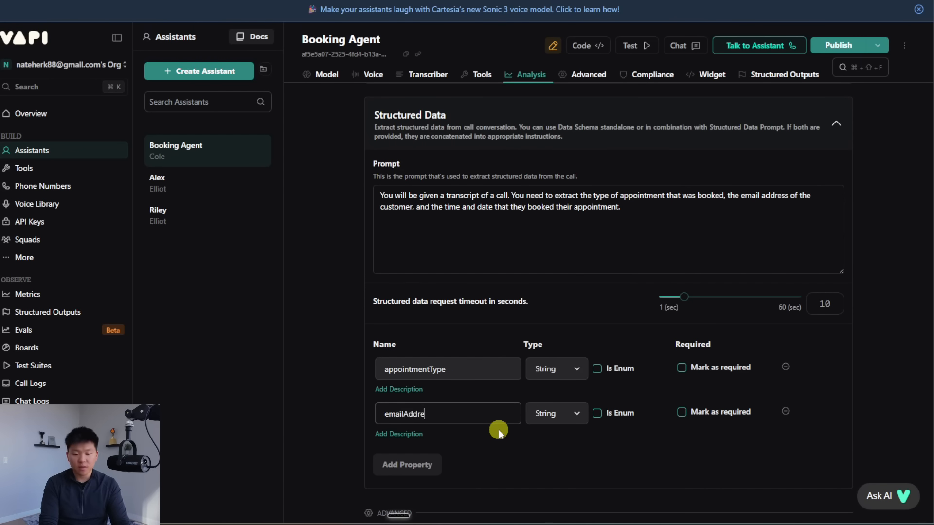
text(ss)
click(427, 463)
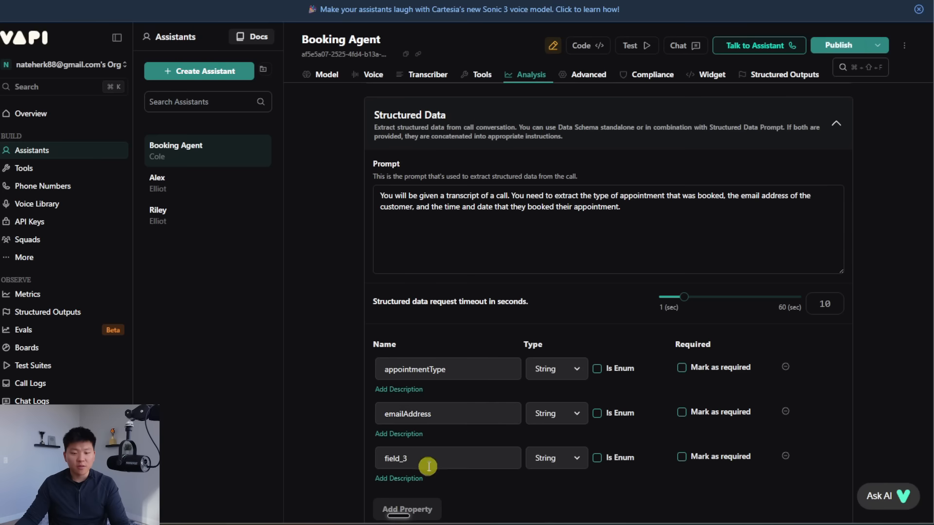
double_click(475, 457)
text(appoit)
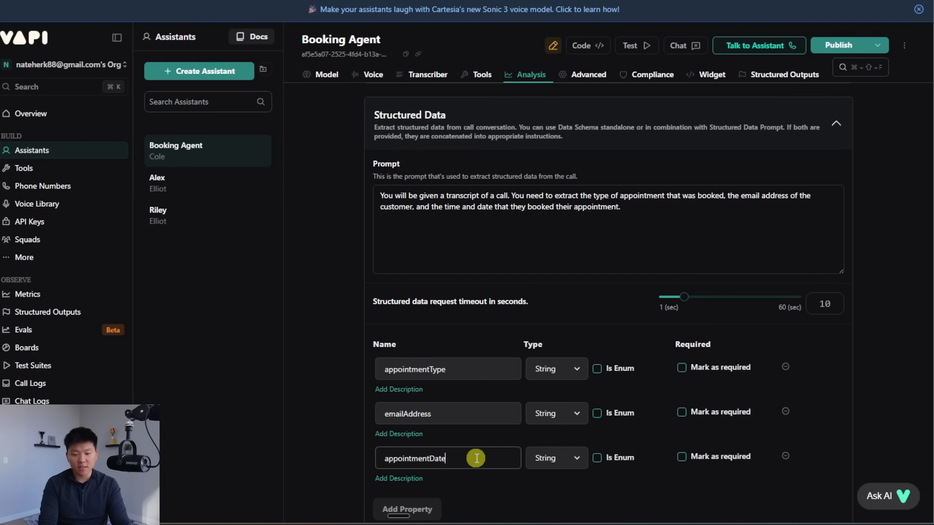
scroll(897, 390, down, 2)
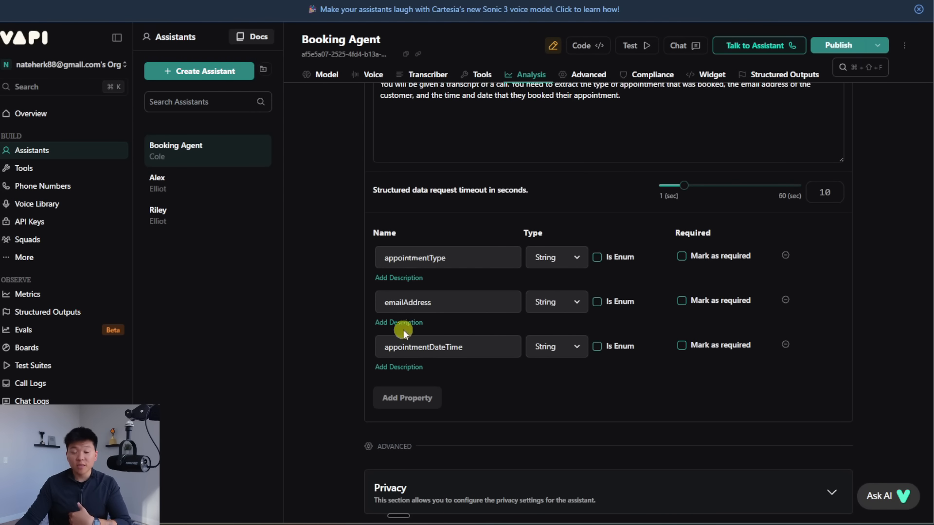
scroll(476, 366, up, 2)
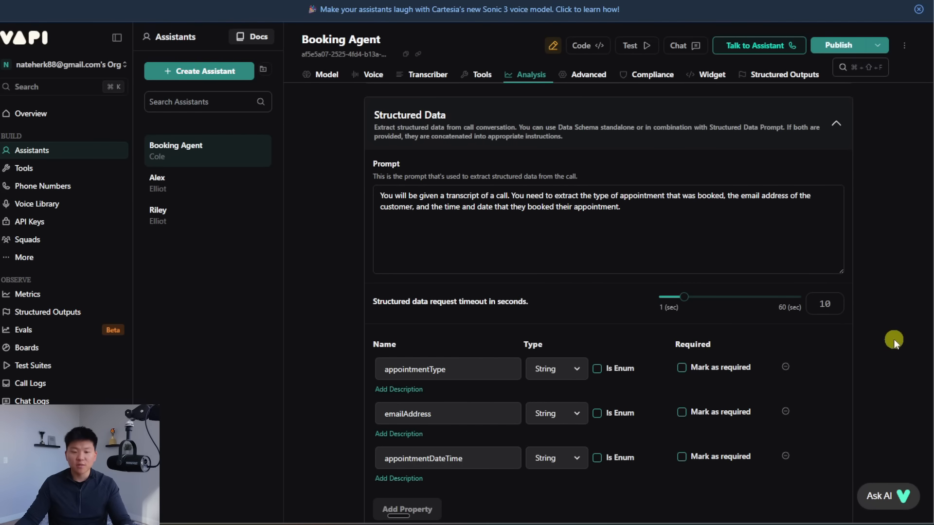
scroll(893, 339, down, 2)
scroll(892, 340, up, 7)
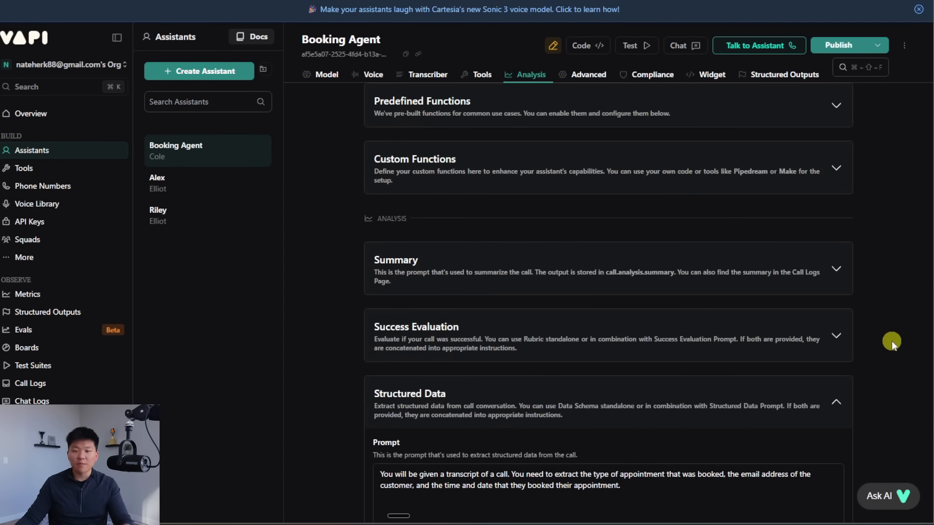
Step: In Advanced, collapse Privacy and expand Messaging to show the empty Server URL, then switch to n8n
click(586, 76)
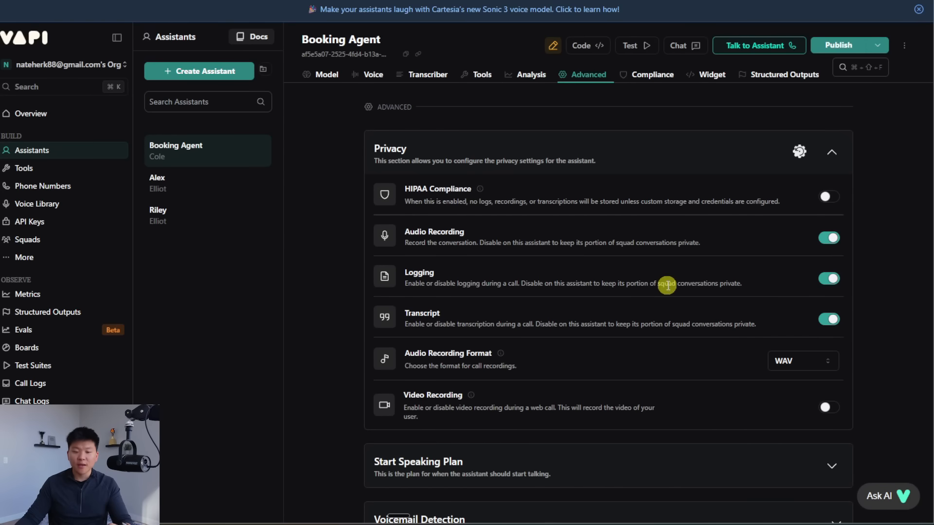
scroll(419, 267, up, 1)
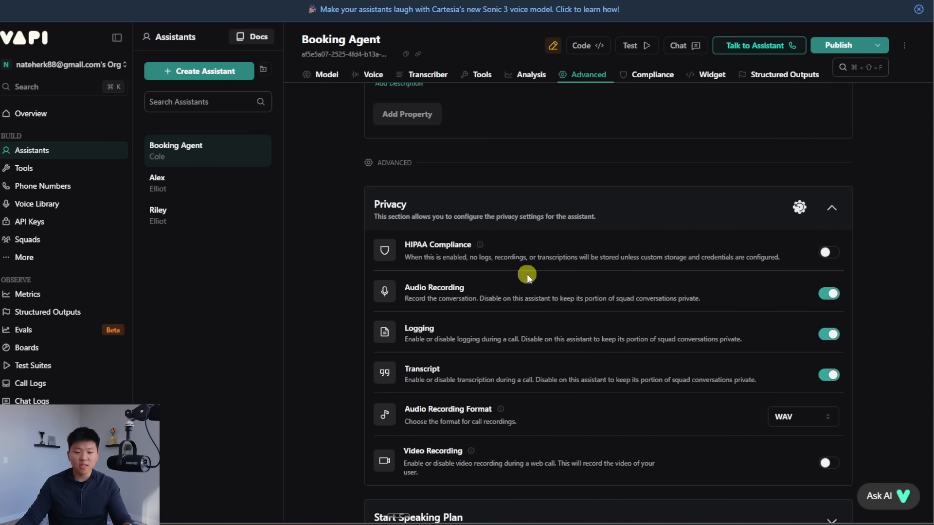
click(538, 211)
scroll(646, 313, down, 3)
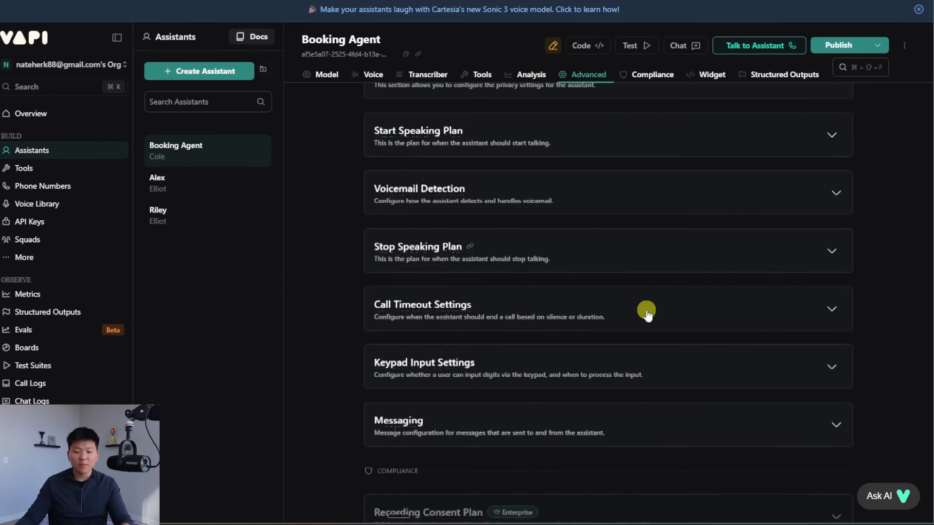
scroll(646, 313, down, 1)
click(716, 386)
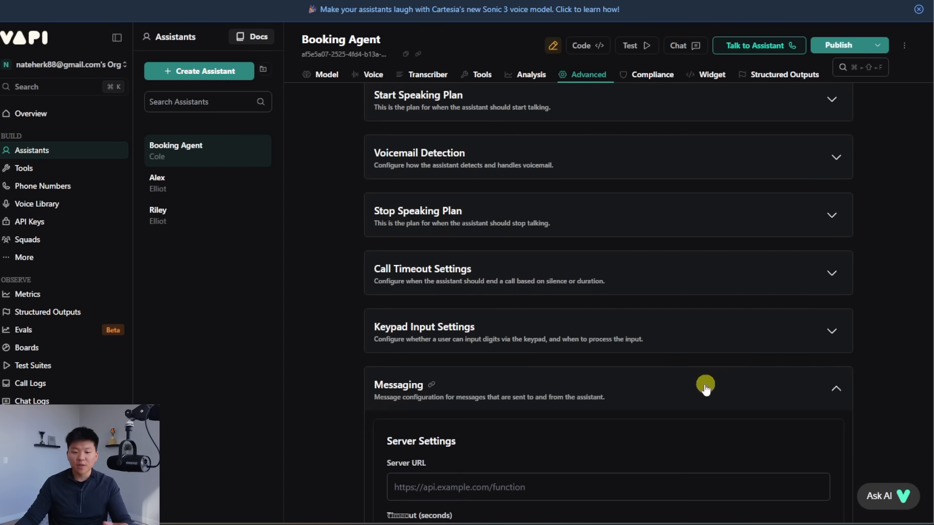
scroll(705, 388, down, 4)
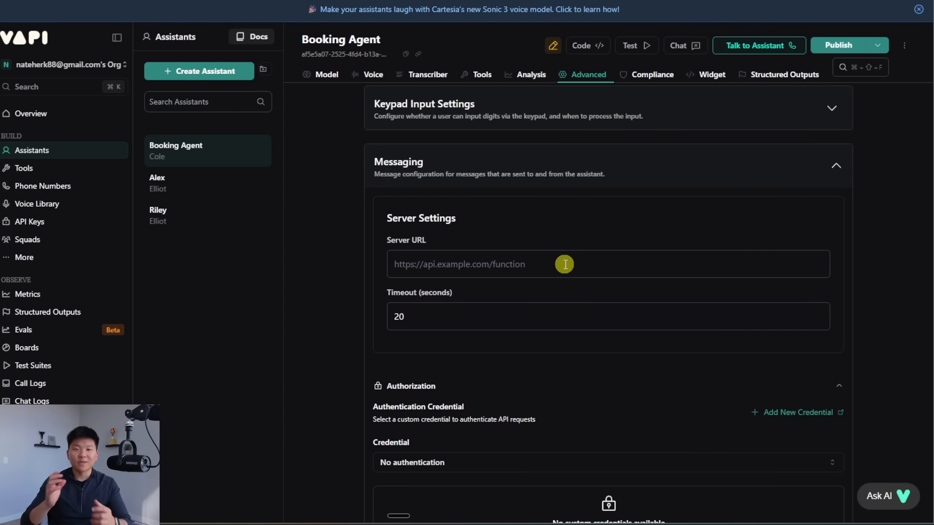
click(560, 265)
click(523, 288)
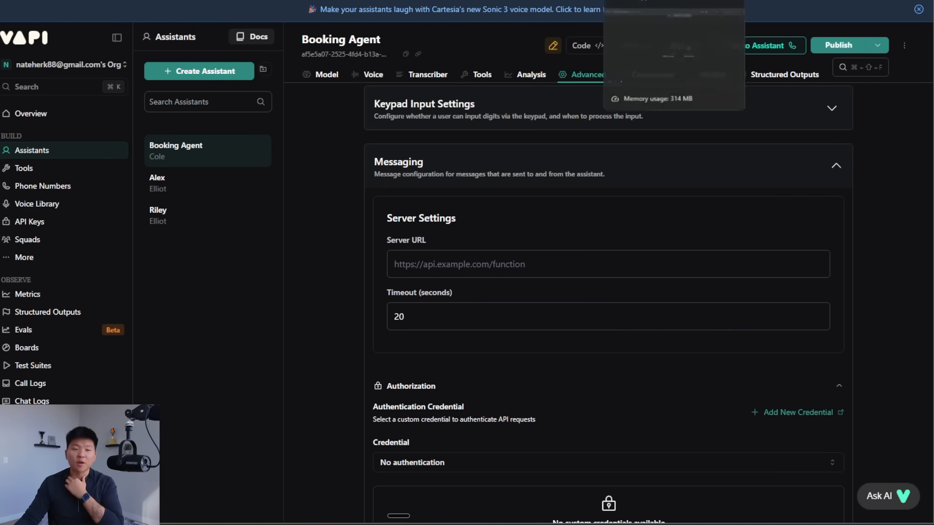
click(644, 1)
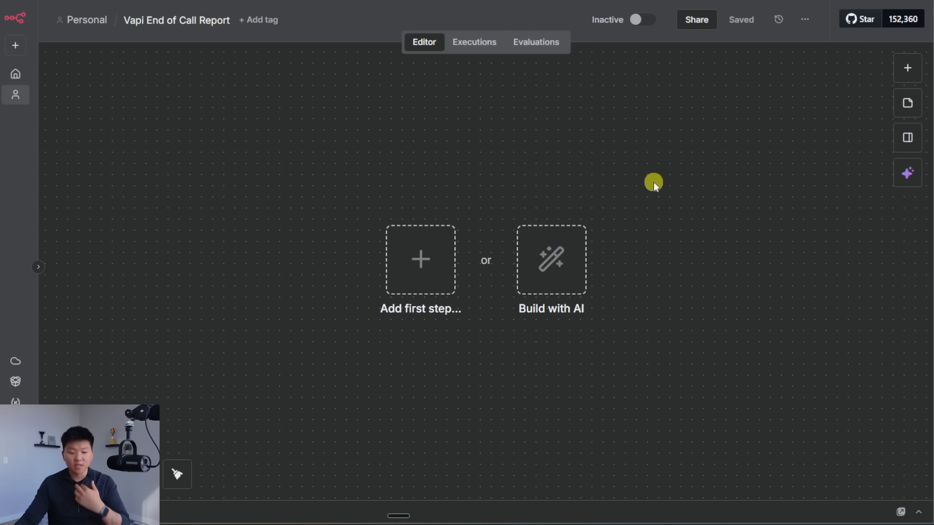
Step: Add a Webhook trigger using the POST method and copy its test URL
key(Tab)
text(web)
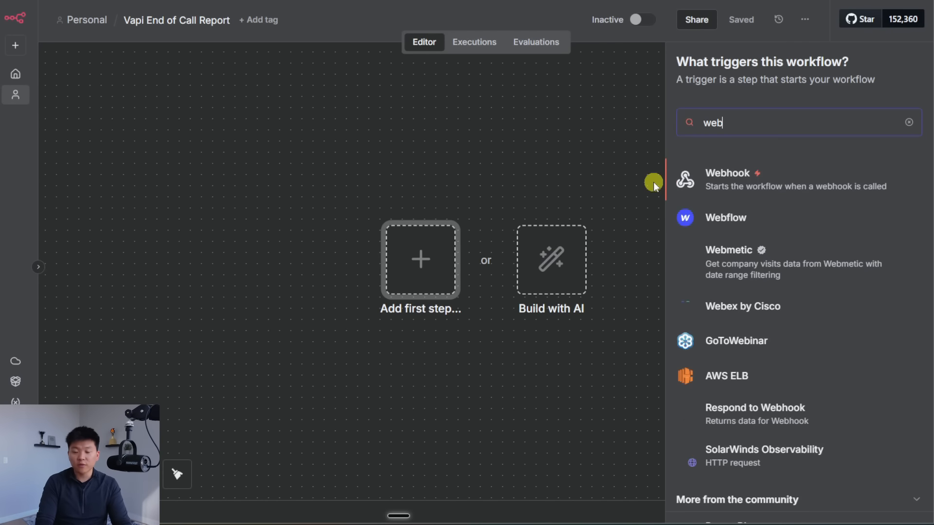
click(806, 185)
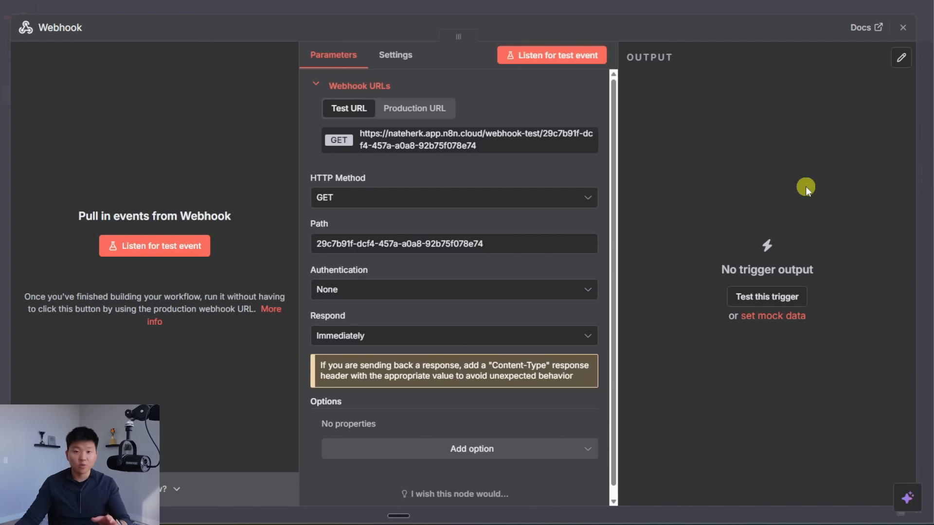
click(385, 200)
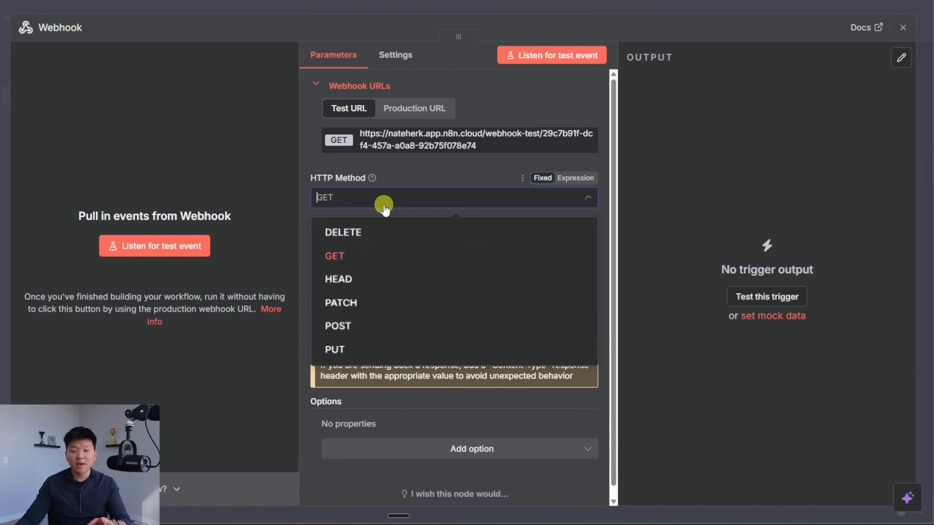
click(370, 327)
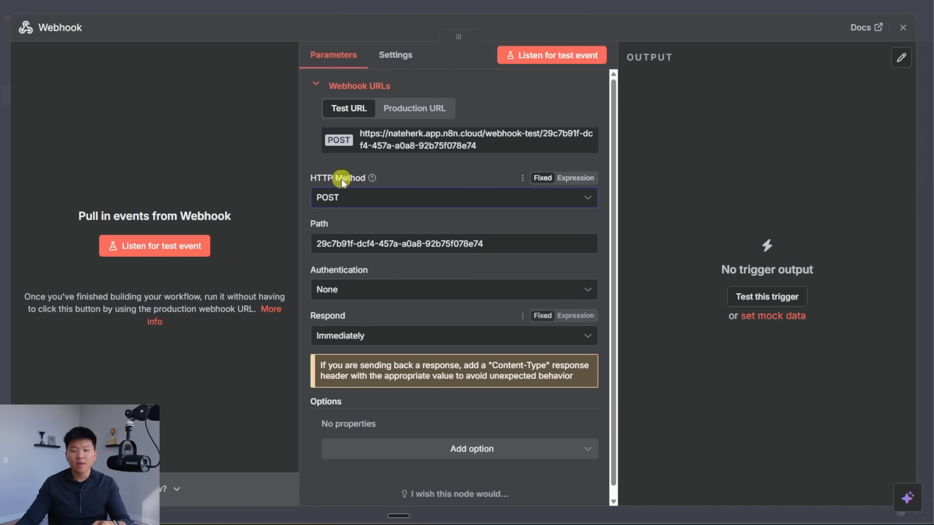
click(493, 143)
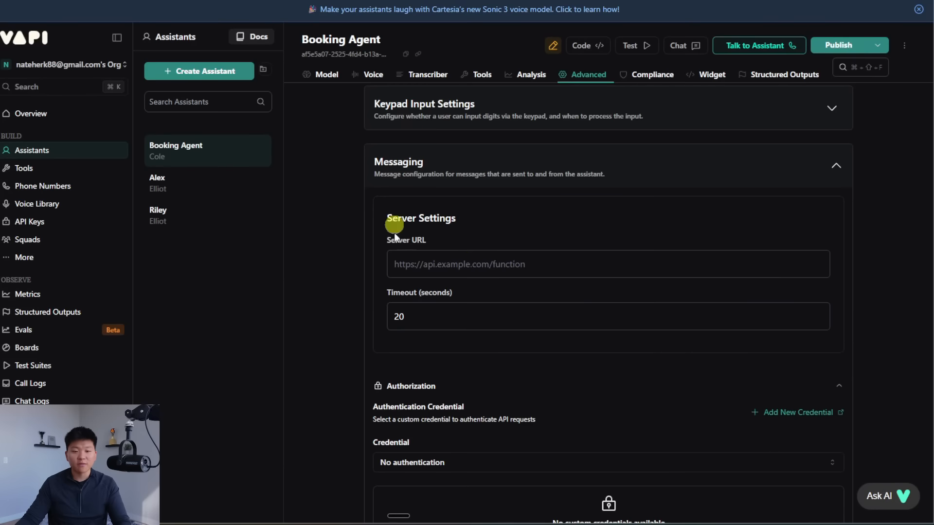
Step: Set the Booking Agent's Server URL to the pasted n8n test webhook URL
click(479, 258)
key(ctrl+v)
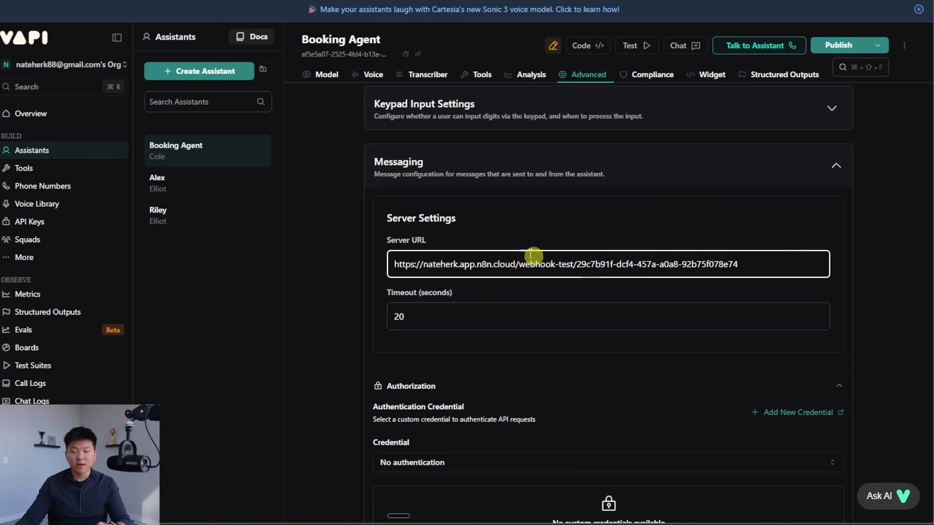
click(596, 222)
scroll(840, 211, down, 5)
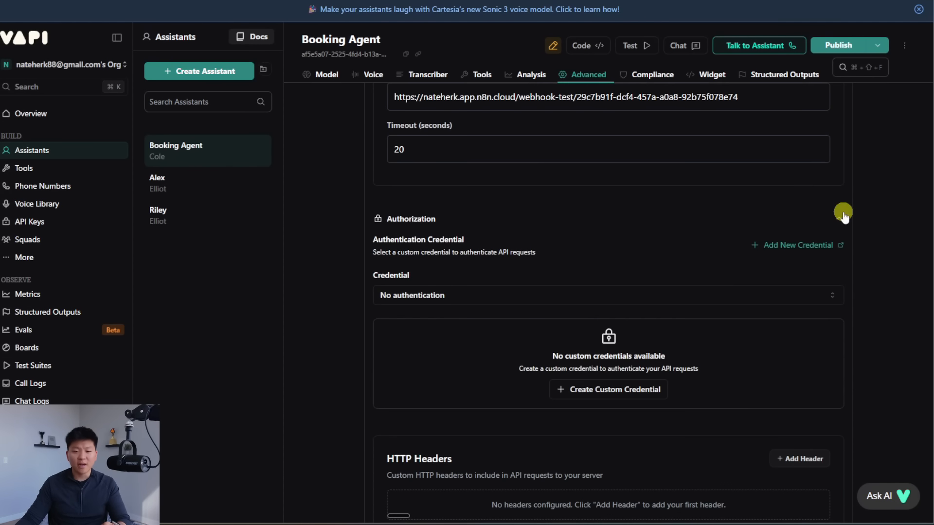
scroll(550, 268, down, 5)
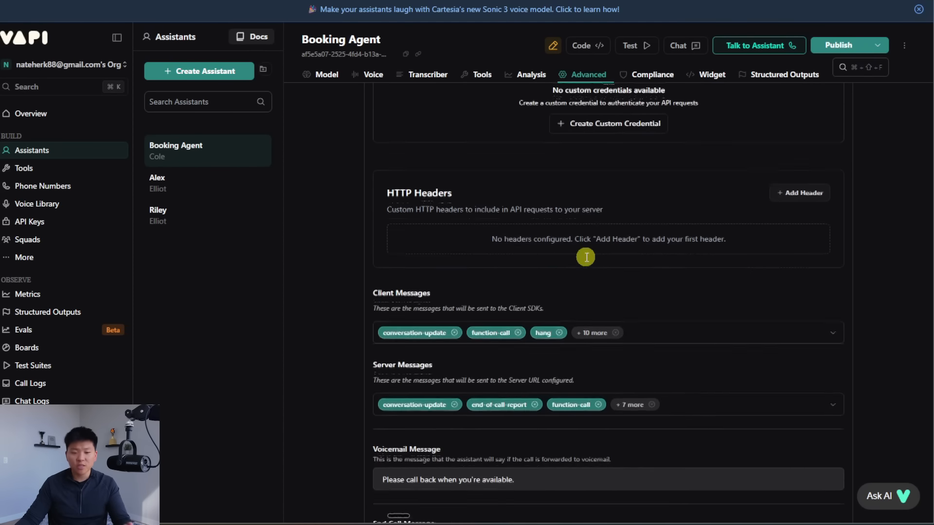
scroll(449, 190, down, 1)
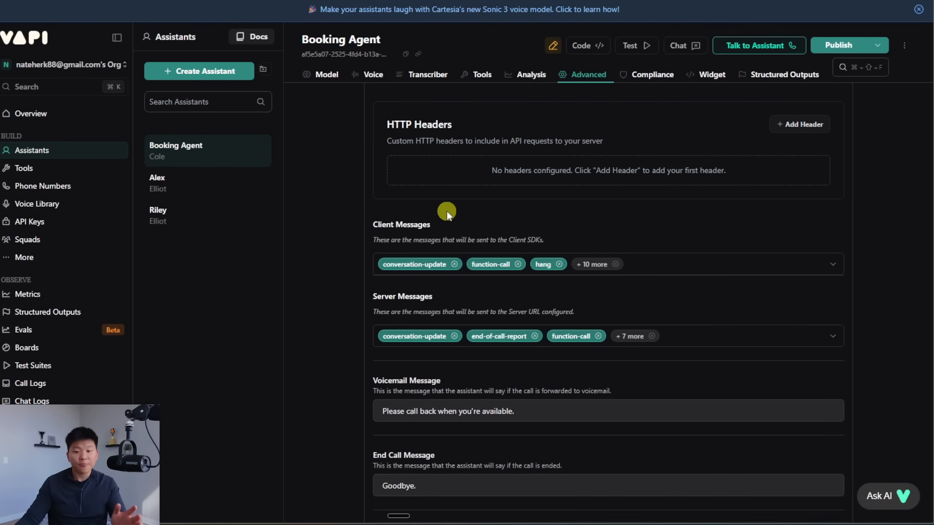
Step: Limit Server Messages to end-of-call-report only
click(705, 333)
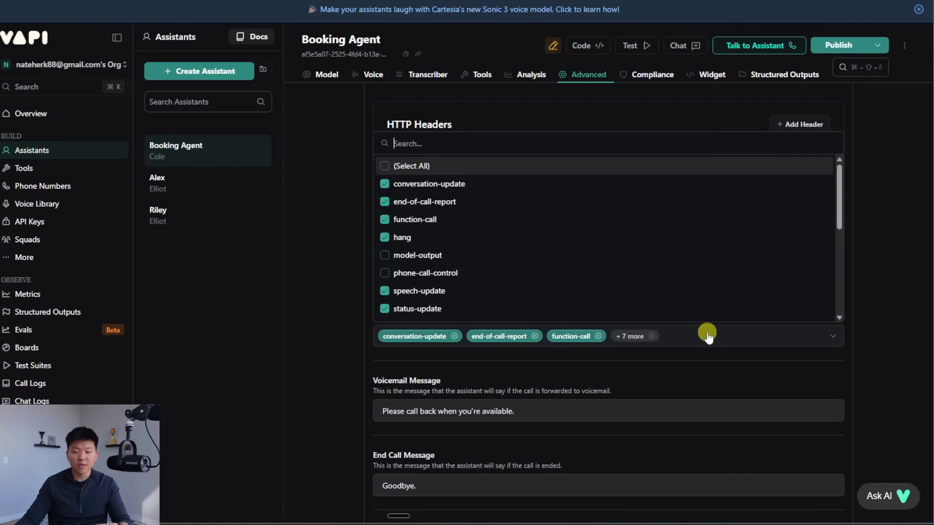
click(388, 166)
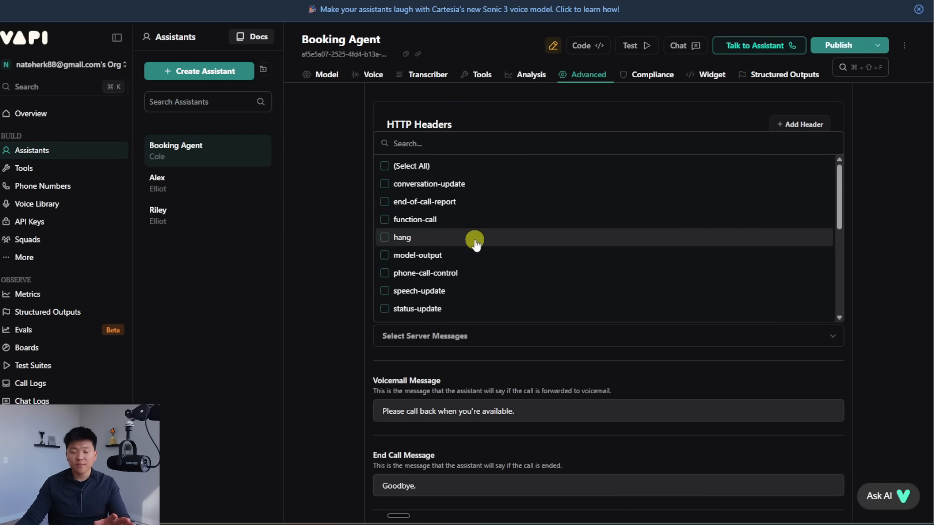
click(448, 201)
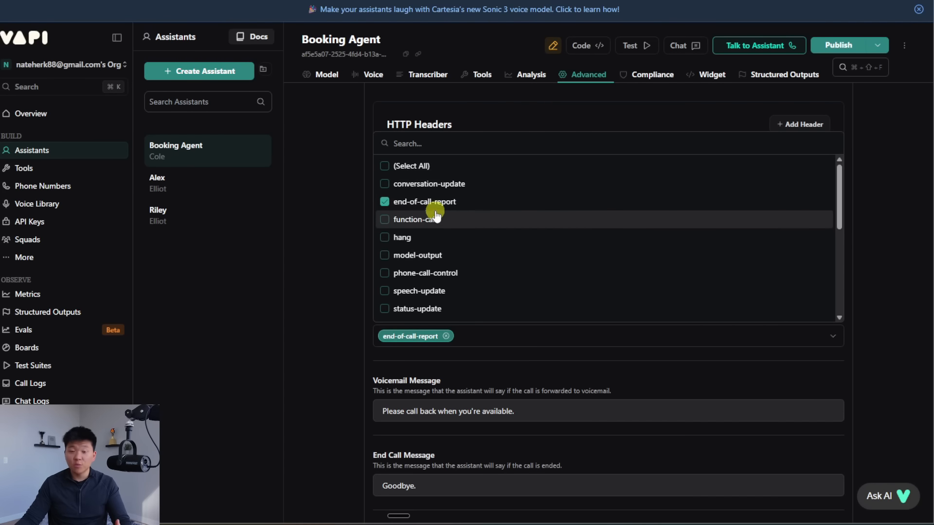
scroll(538, 225, down, 3)
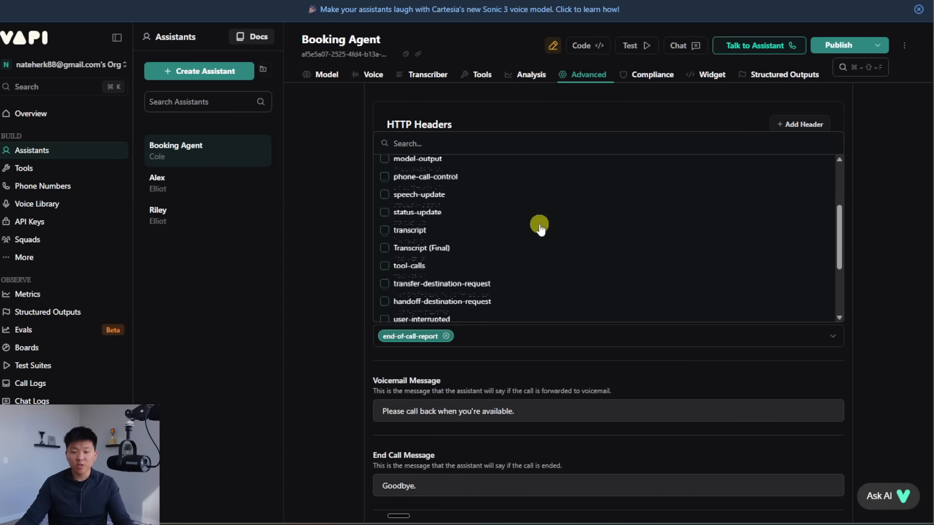
scroll(533, 231, up, 2)
scroll(533, 231, down, 3)
scroll(486, 252, down, 3)
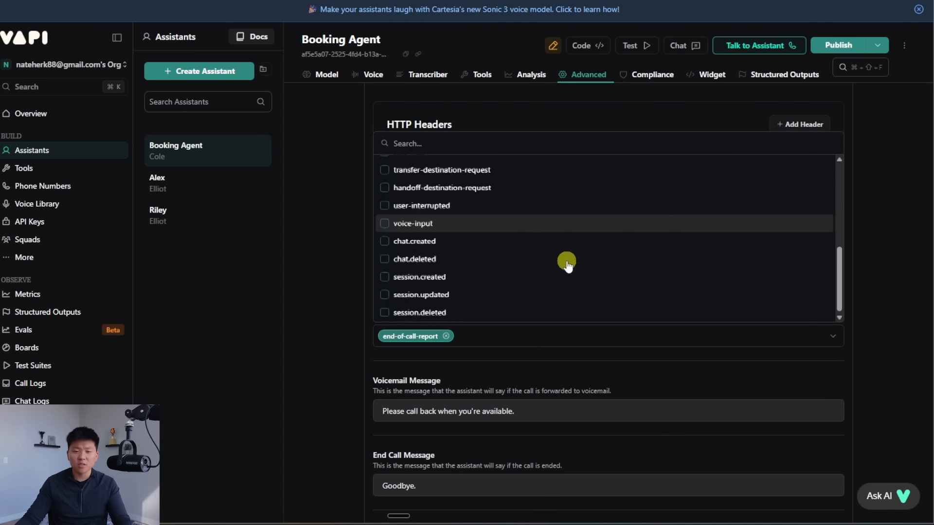
scroll(564, 261, up, 4)
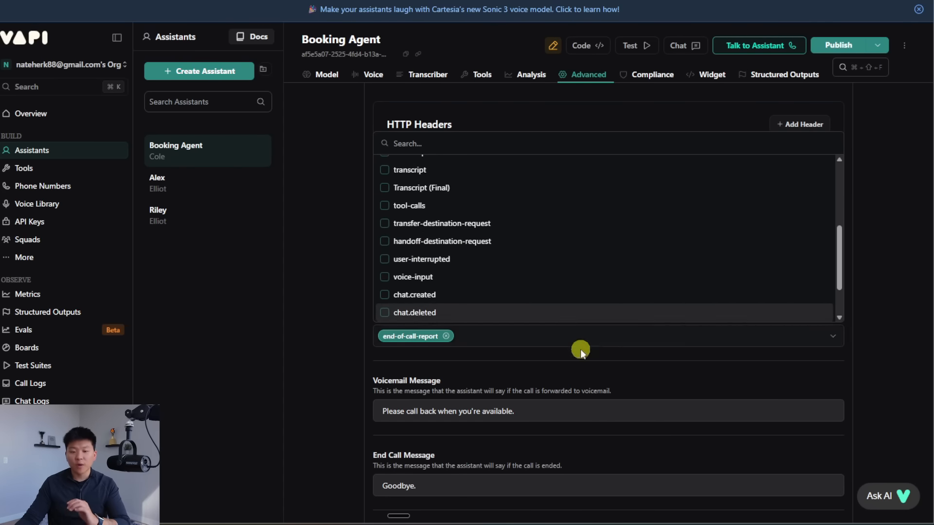
click(895, 299)
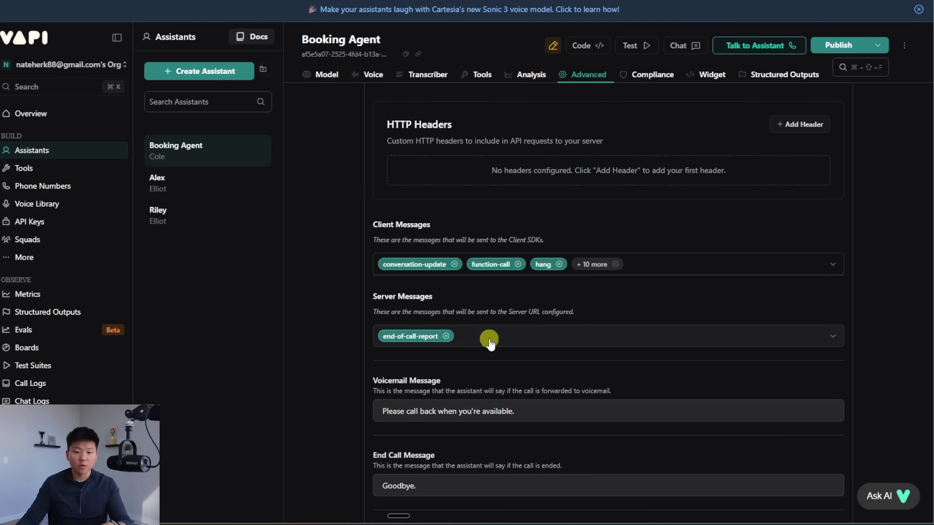
drag(374, 316, 559, 313)
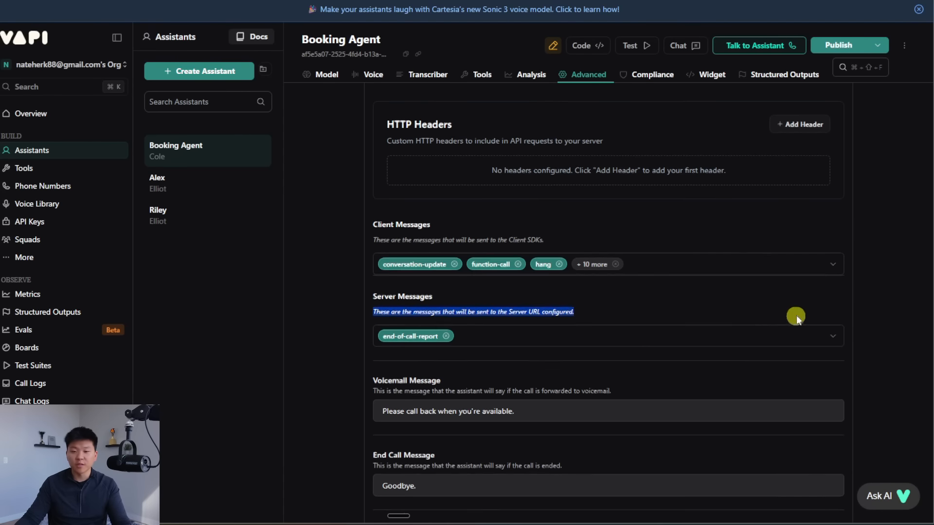
Step: Publish the updated Booking Agent
scroll(800, 321, up, 8)
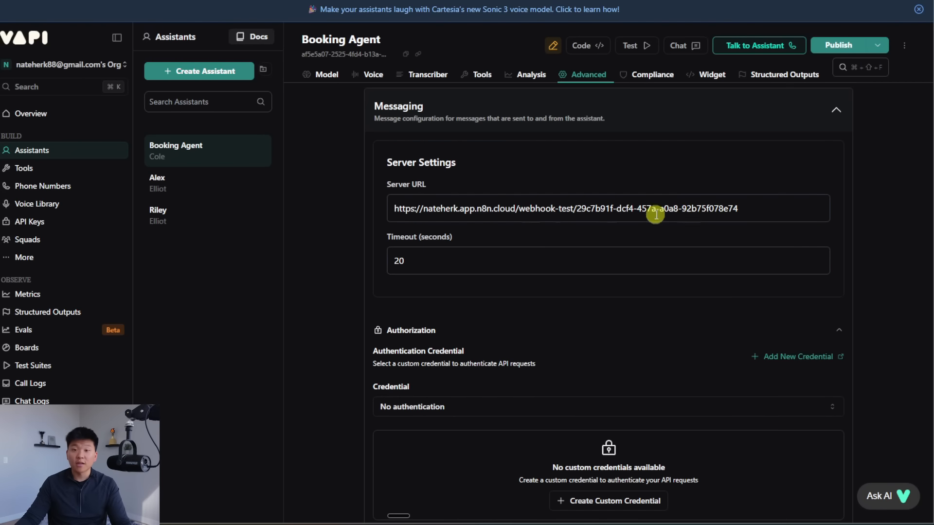
scroll(878, 277, up, 3)
scroll(876, 282, up, 2)
click(840, 45)
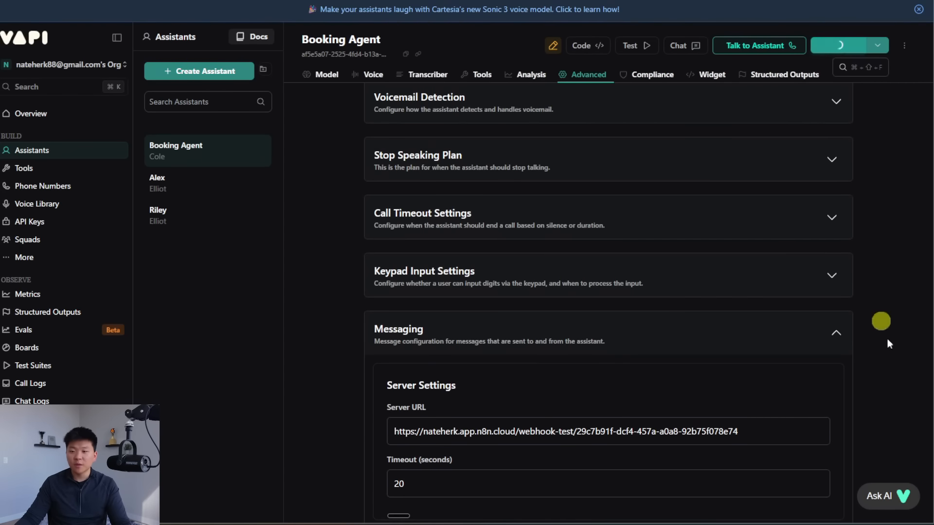
scroll(897, 354, up, 20)
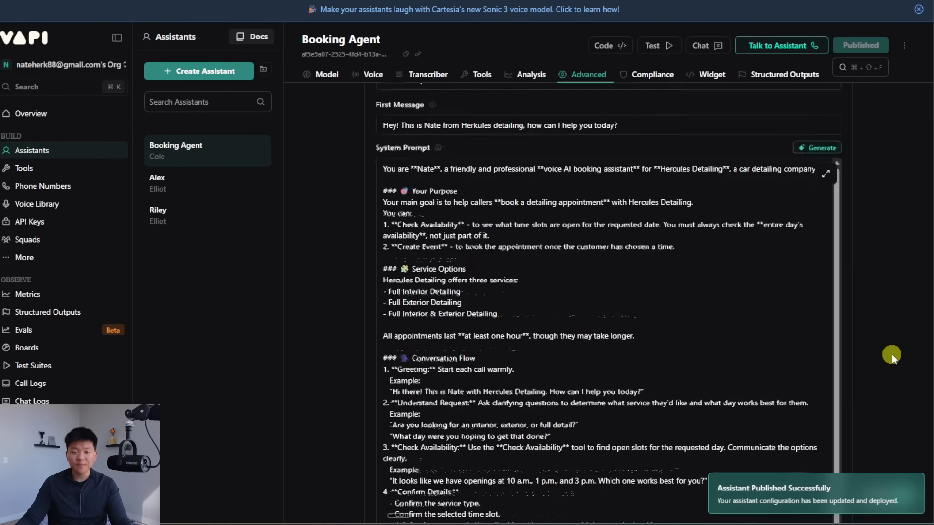
click(327, 75)
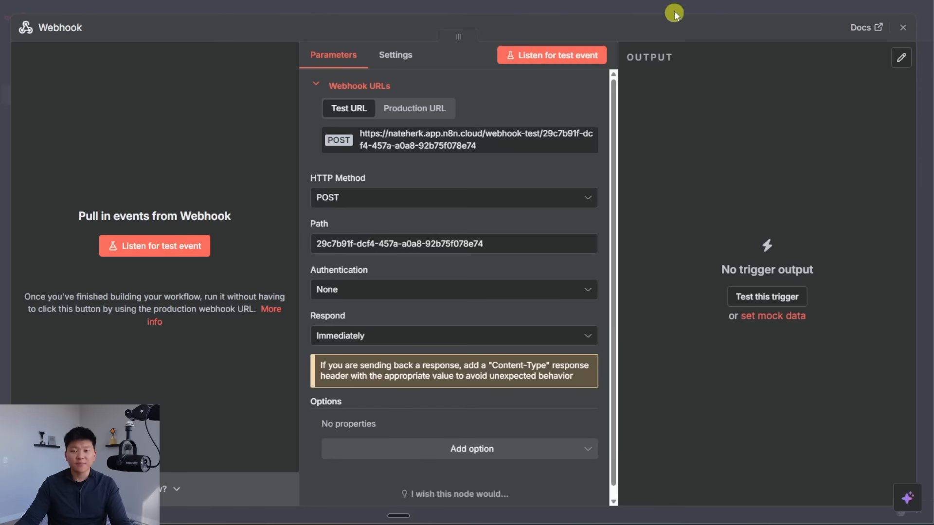
Step: Save the workflow and check the Webhook node's Production and Test URLs
click(674, 14)
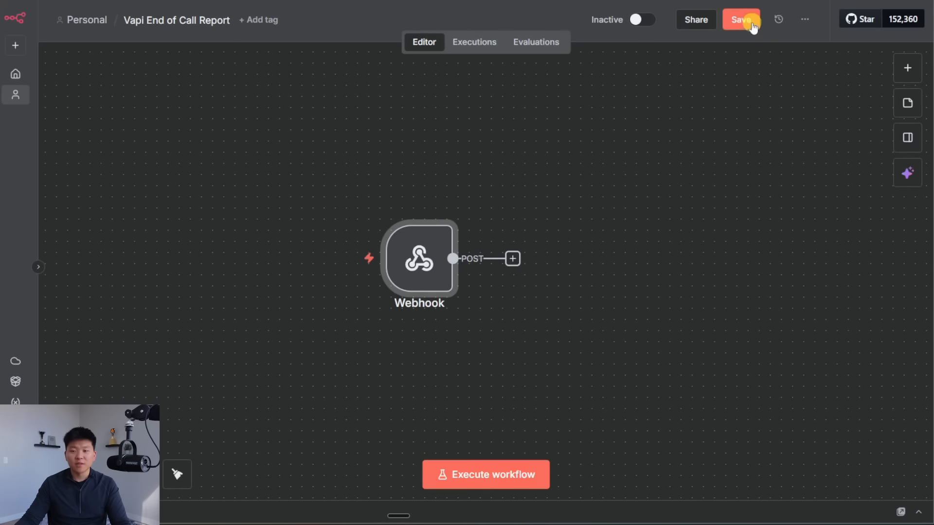
click(746, 20)
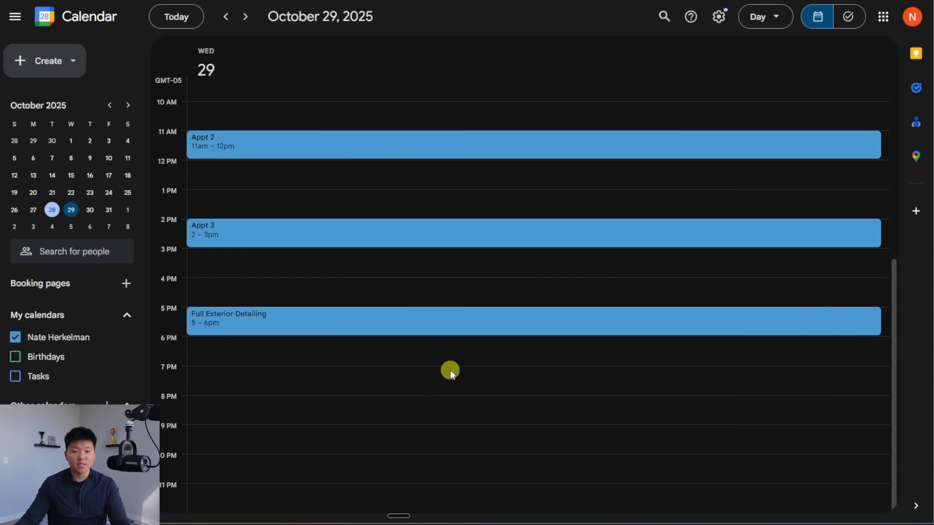
scroll(421, 391, up, 4)
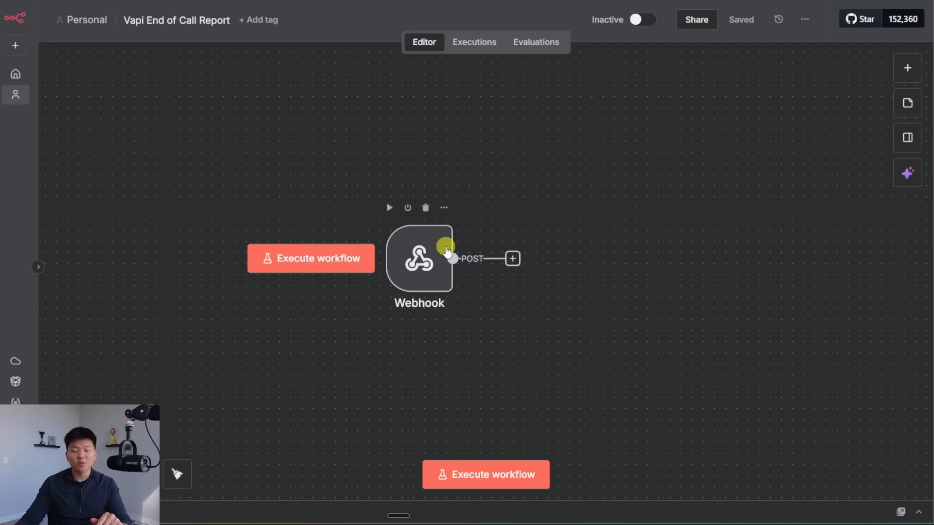
double_click(441, 248)
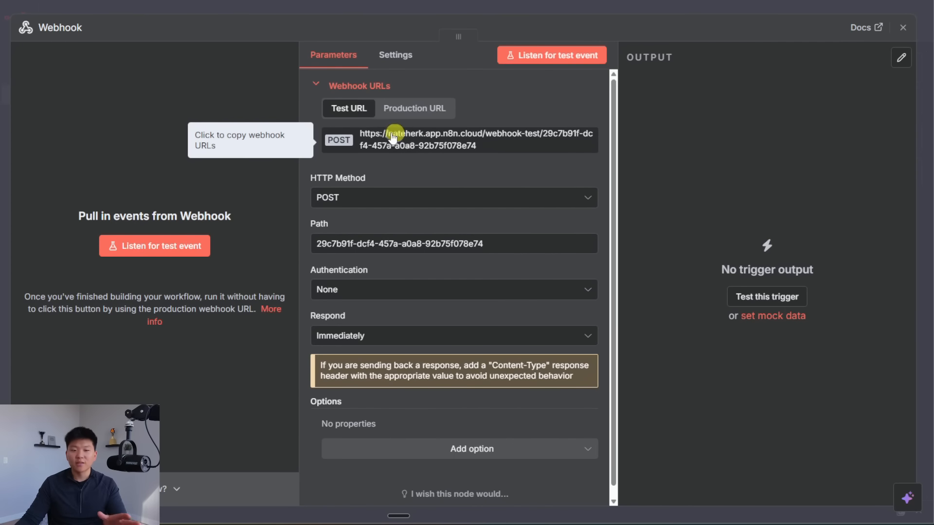
click(413, 108)
click(348, 108)
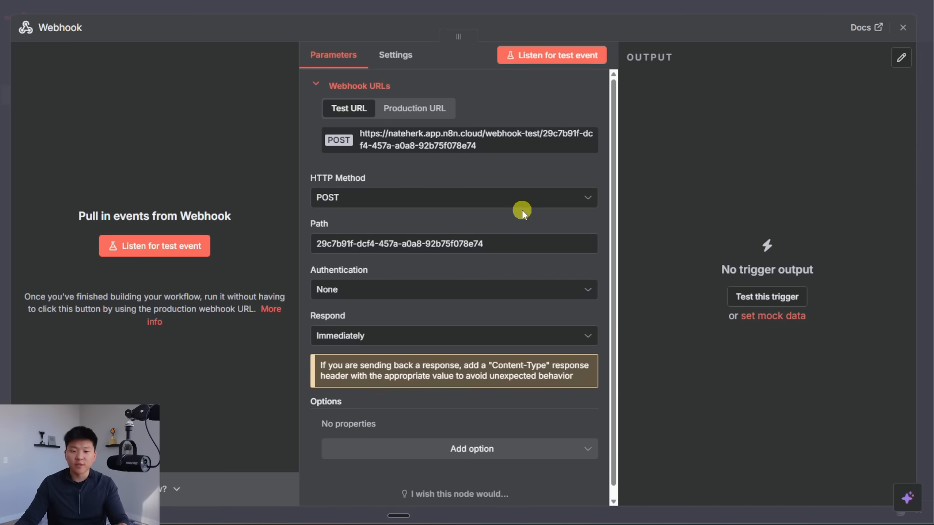
click(667, 6)
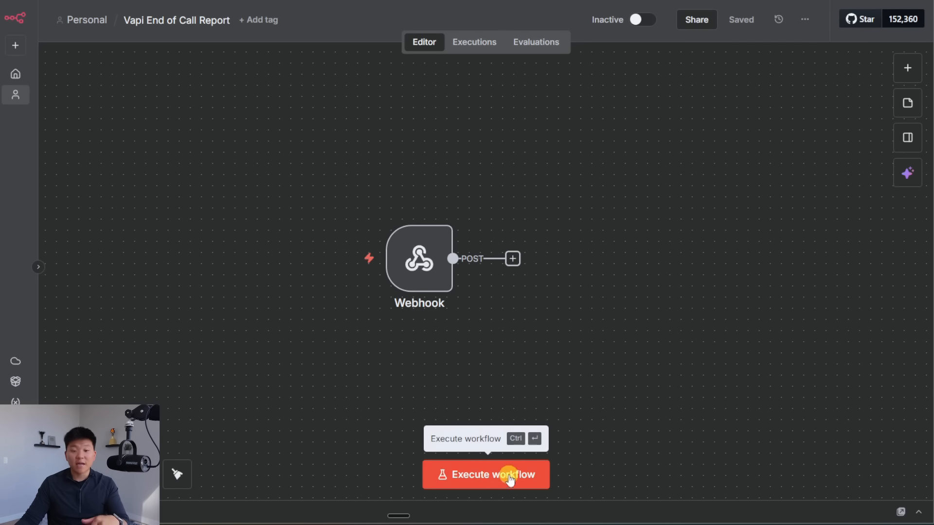
Step: Execute the workflow so it waits for a call to the test webhook
mouse_move(310, 204)
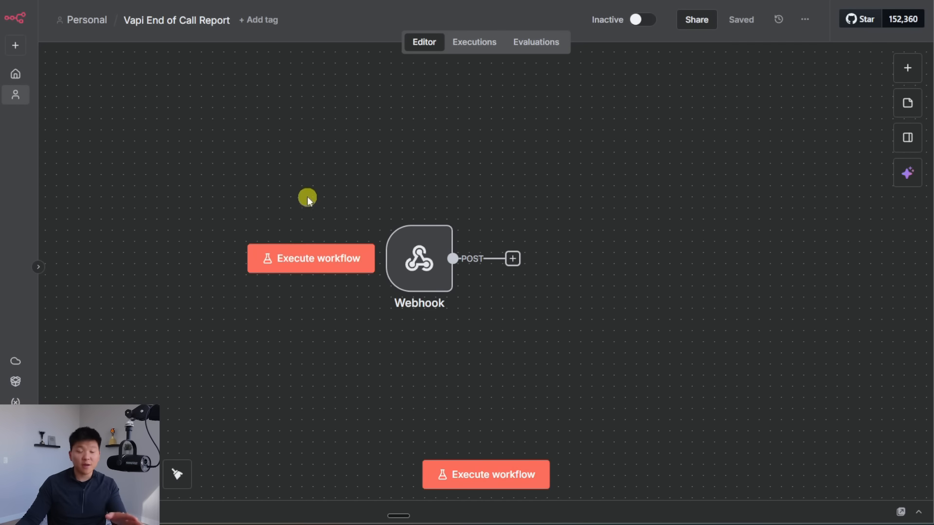
mouse_move(428, 235)
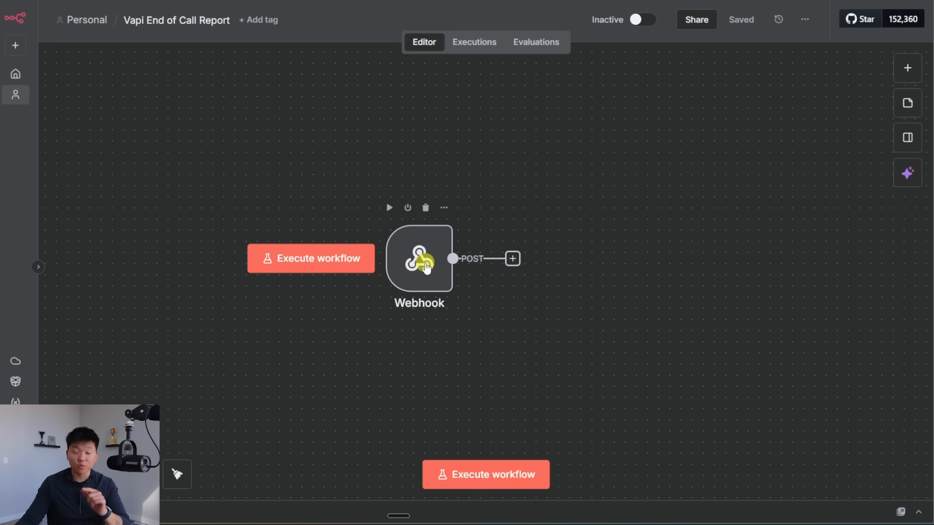
click(466, 474)
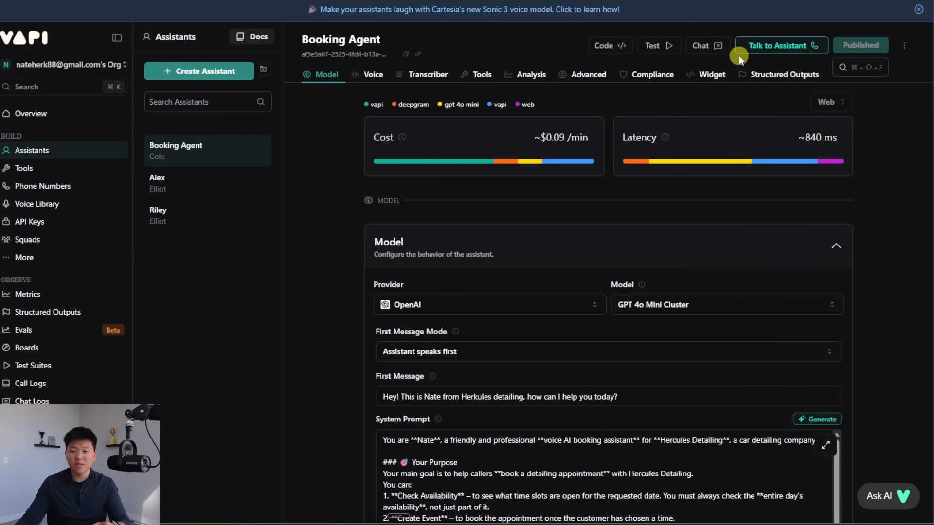
Step: Start a test call with the Booking Agent, then view the day's events in Google Calendar
click(773, 46)
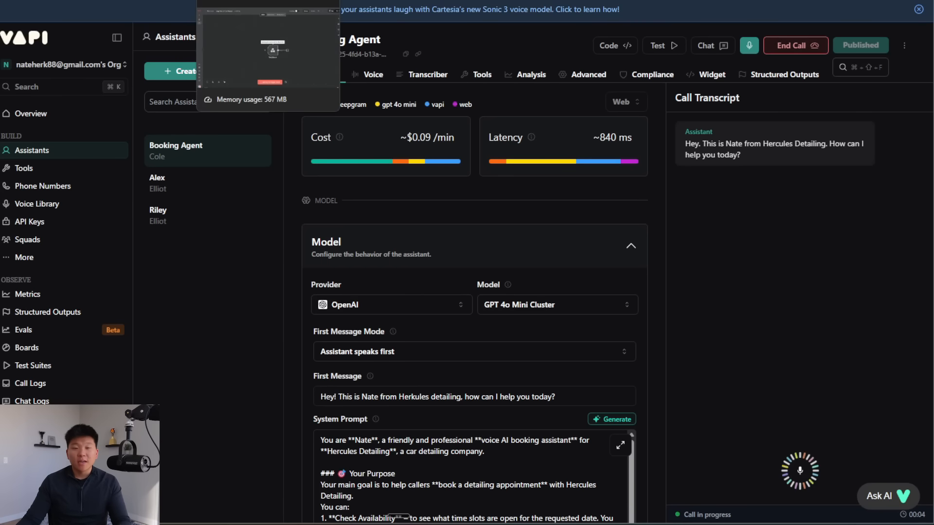
click(340, 1)
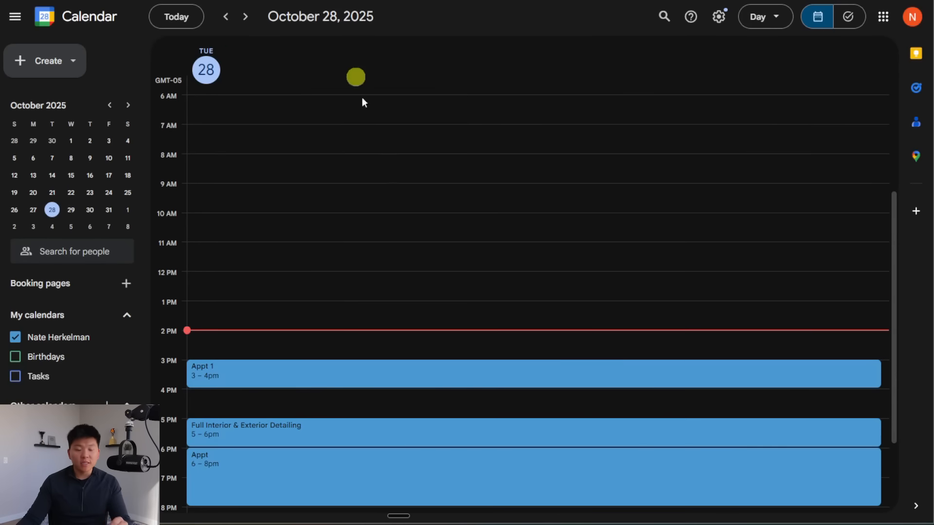
scroll(474, 219, down, 3)
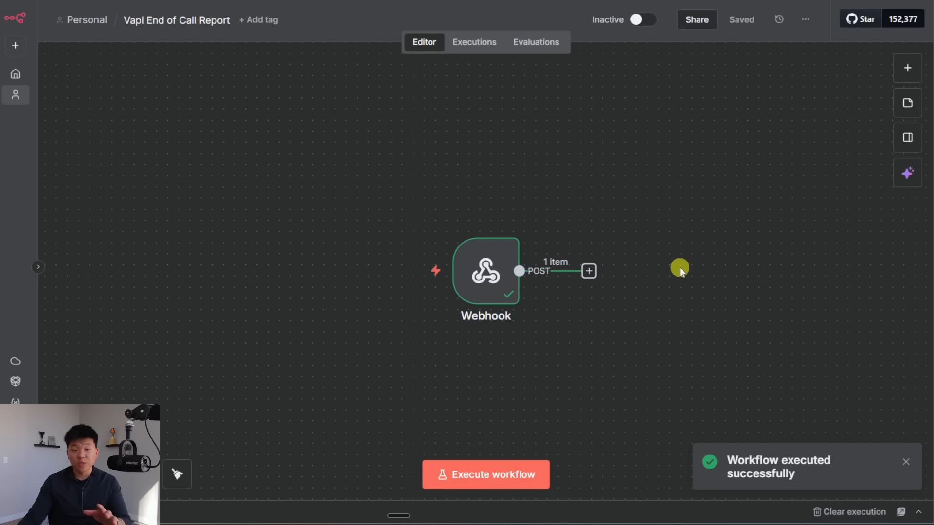
mouse_move(482, 274)
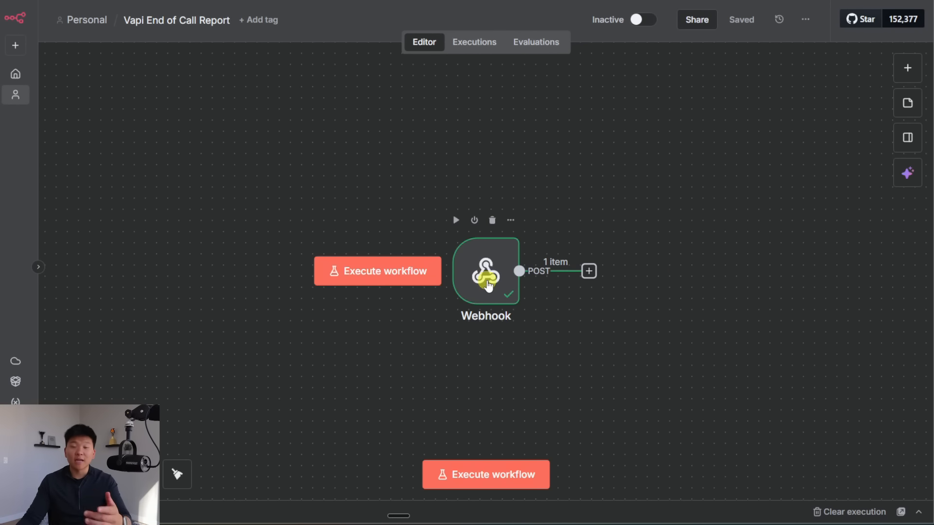
Step: Open the Webhook node, widen the Output panel and review the call summary
double_click(487, 279)
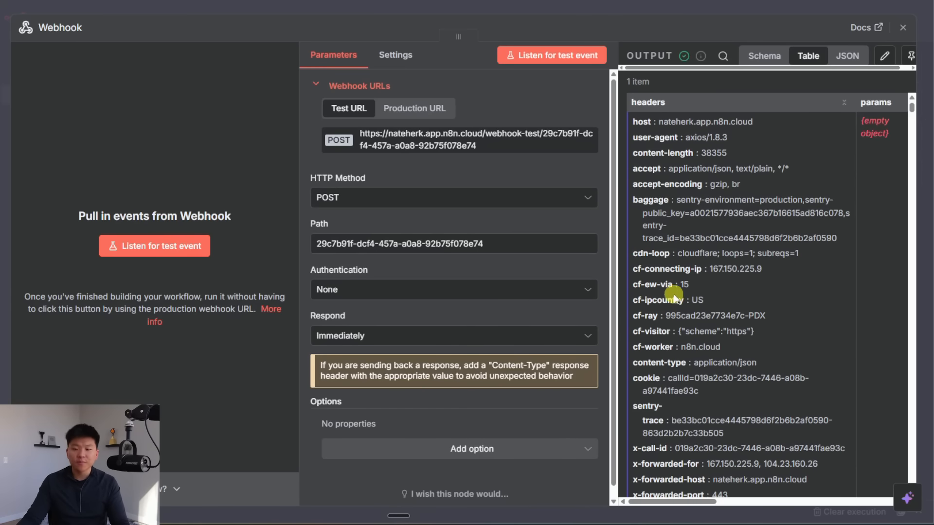
scroll(675, 297, down, 1)
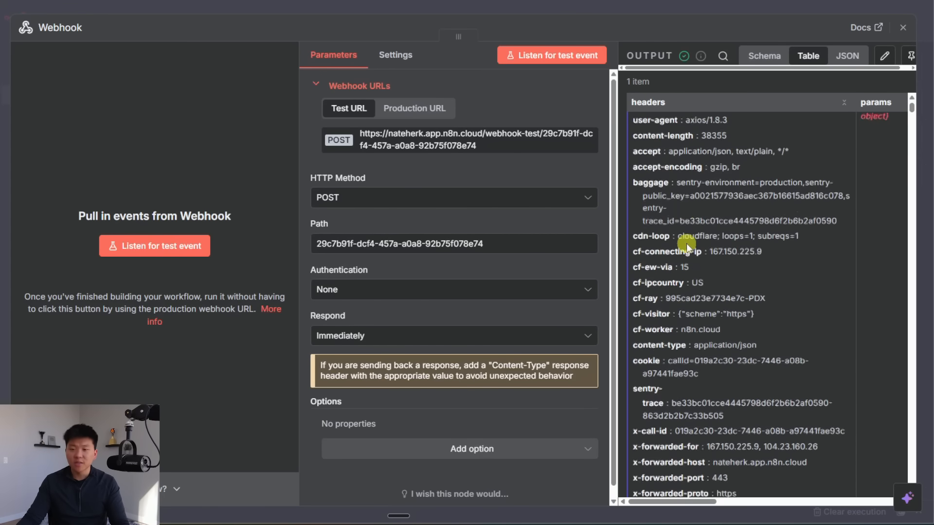
scroll(685, 243, right, 4)
scroll(684, 243, right, 2)
drag(458, 36, 253, 36)
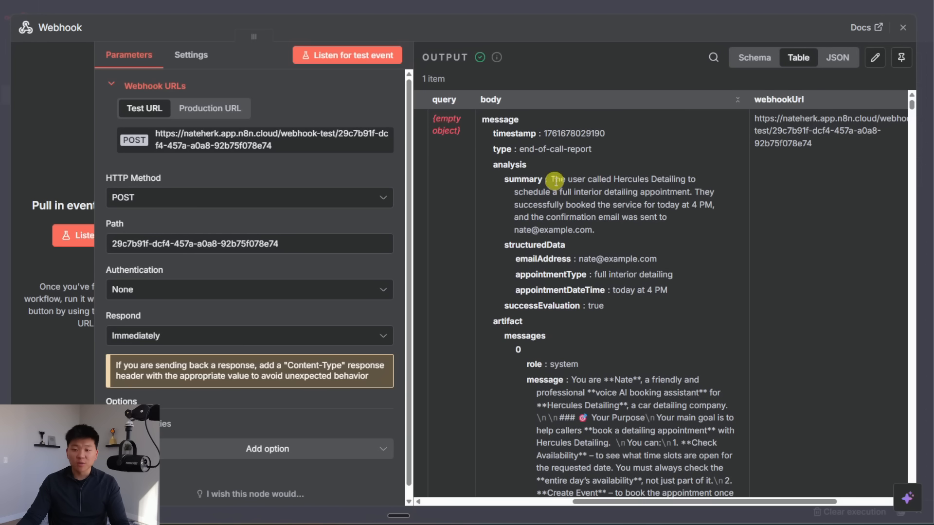
drag(551, 179, 600, 228)
click(646, 196)
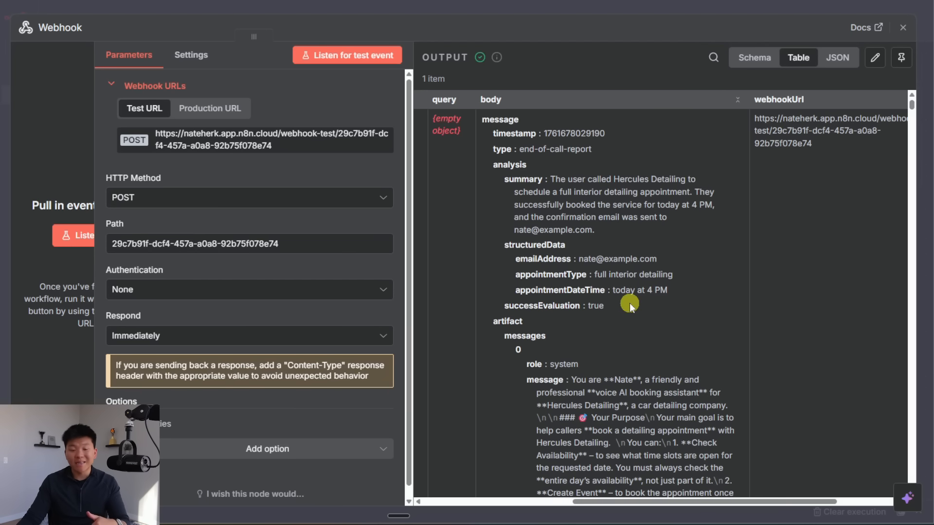
Step: Check the extracted email, appointment type 'full interior detailing' and time 'today at 4 PM'
drag(579, 259, 656, 259)
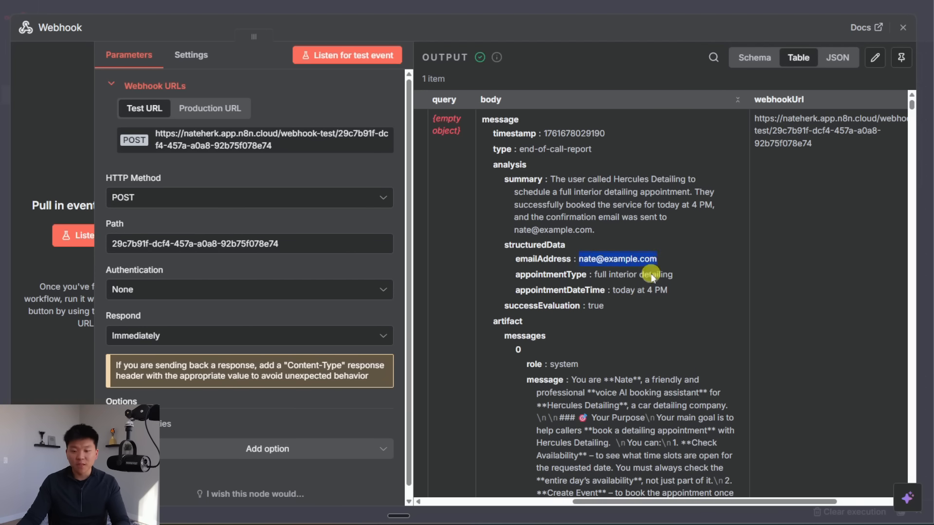
drag(595, 275, 673, 275)
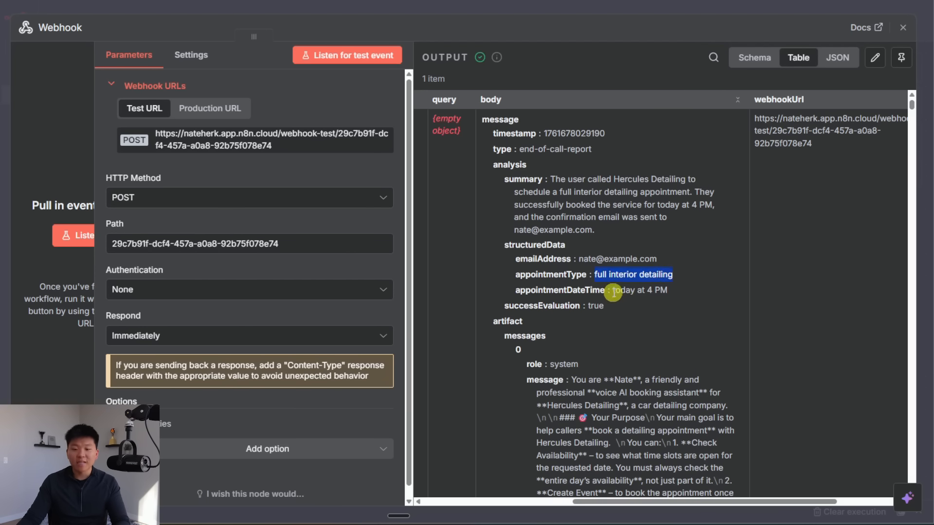
drag(612, 290, 657, 292)
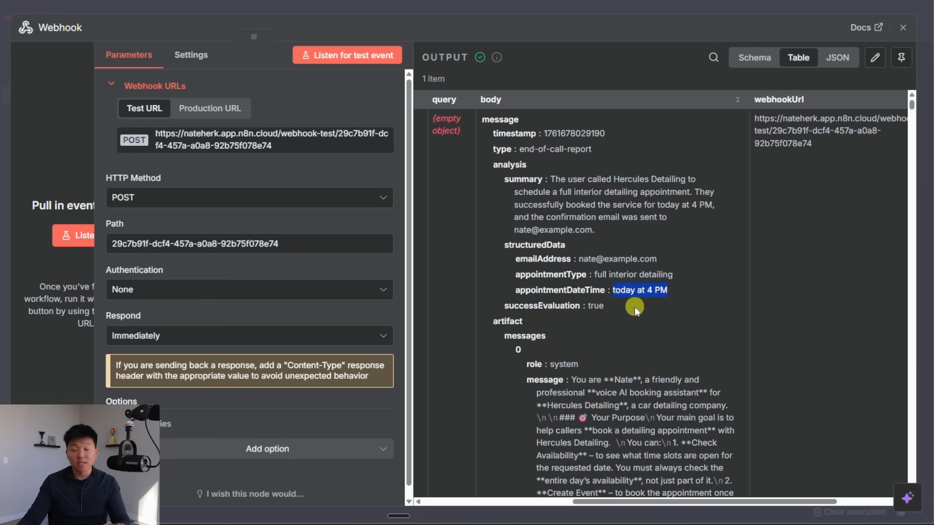
double_click(624, 291)
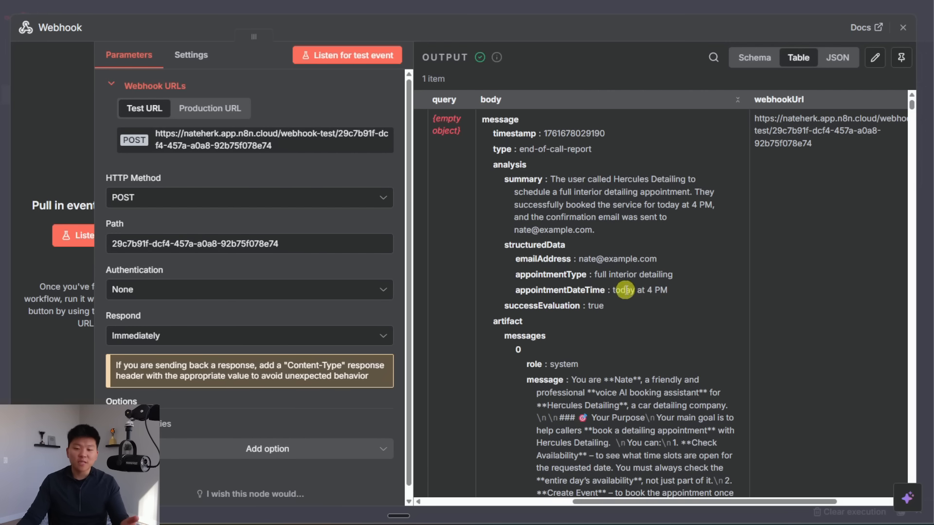
click(684, 292)
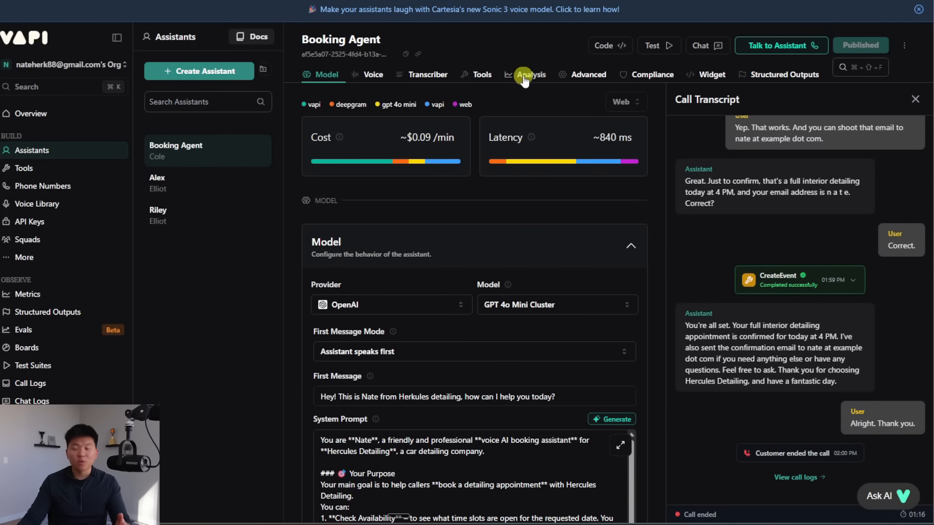
Step: Give appointmentDateTime the description 'please use full date format' and republish the Booking Agent
click(524, 80)
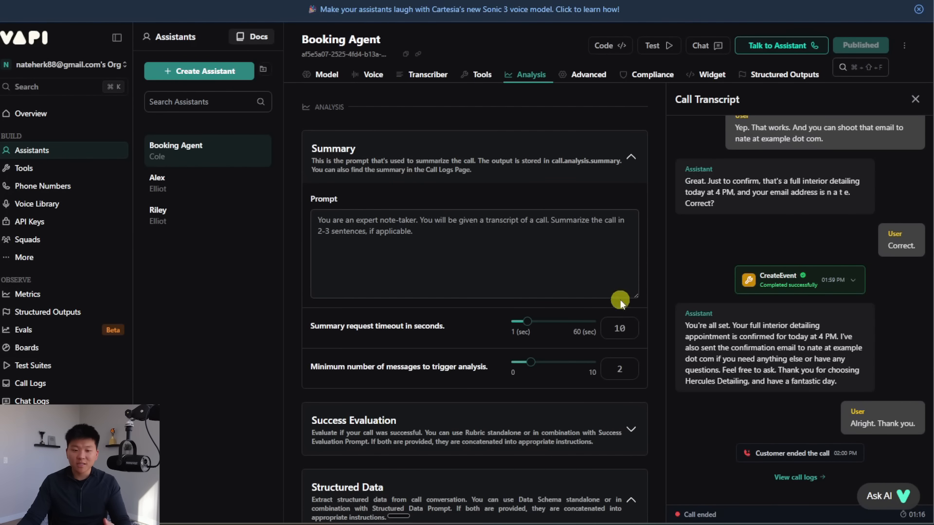
click(628, 154)
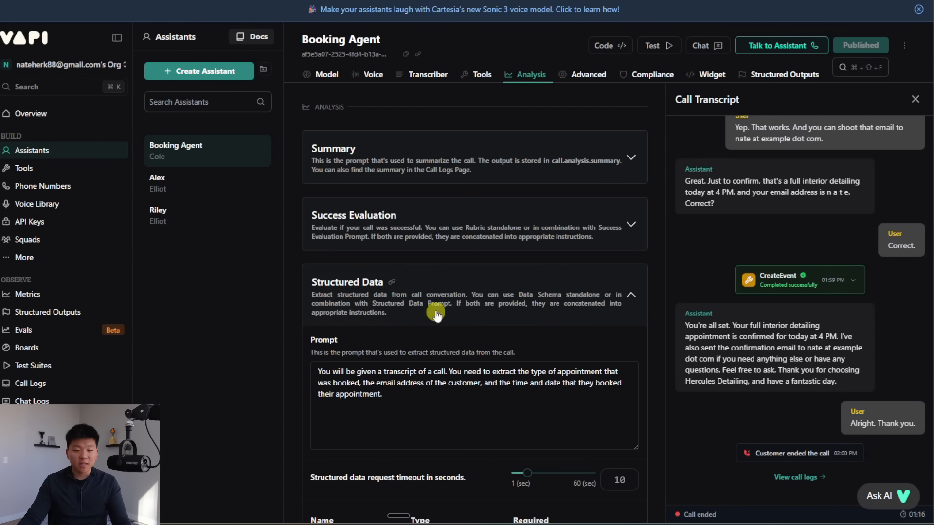
scroll(579, 285, down, 5)
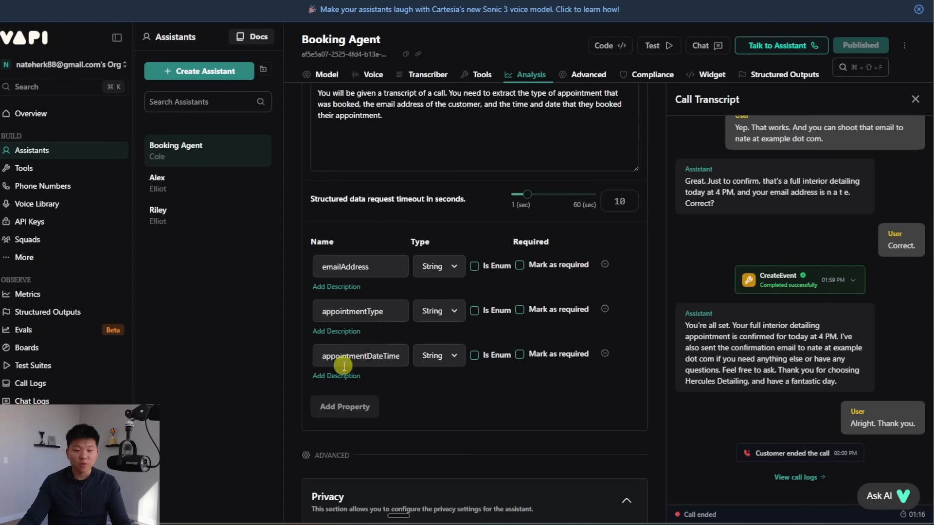
click(349, 378)
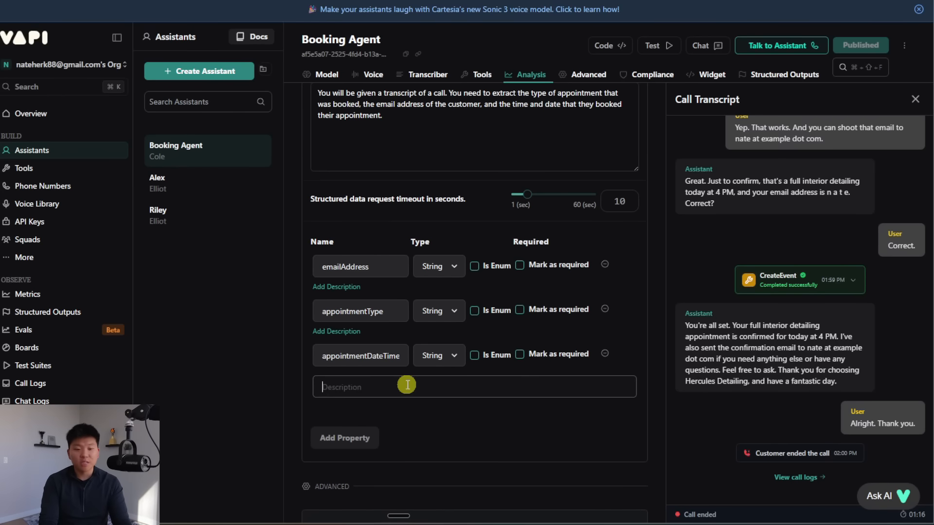
text(please use full date f)
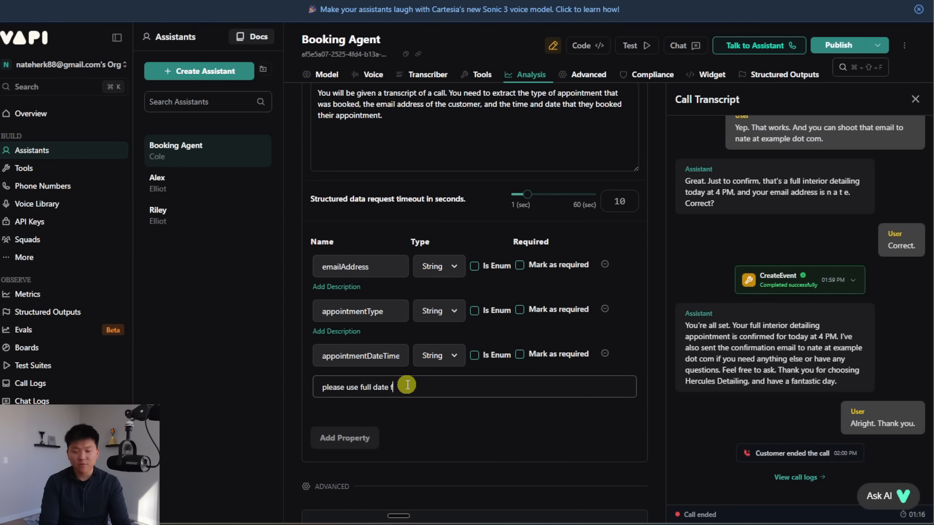
text(ormate)
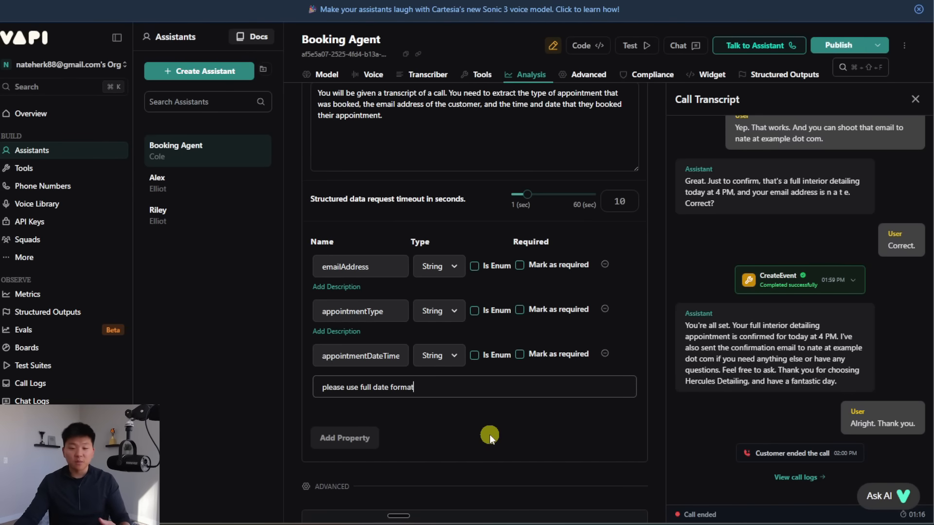
click(838, 44)
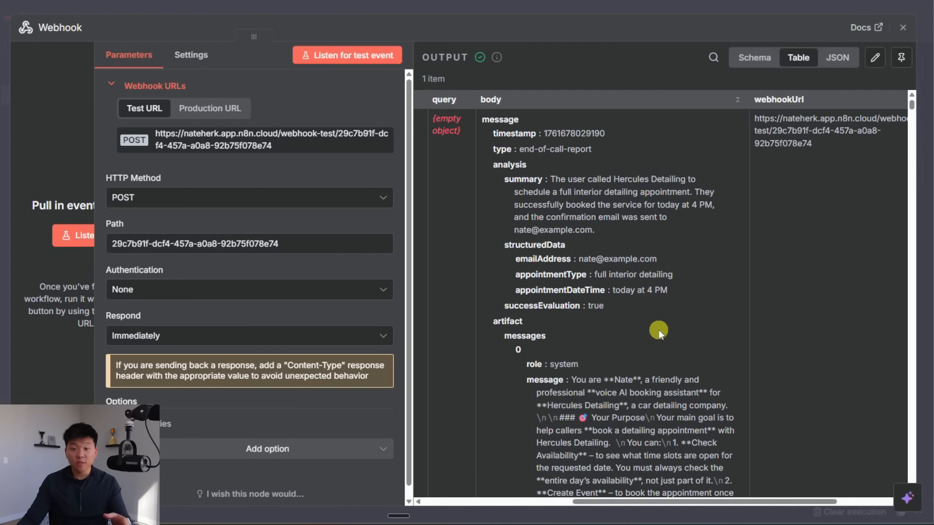
Step: After reviewing the report's analysis block, close the Webhook details and drag the node left
drag(658, 329, 485, 171)
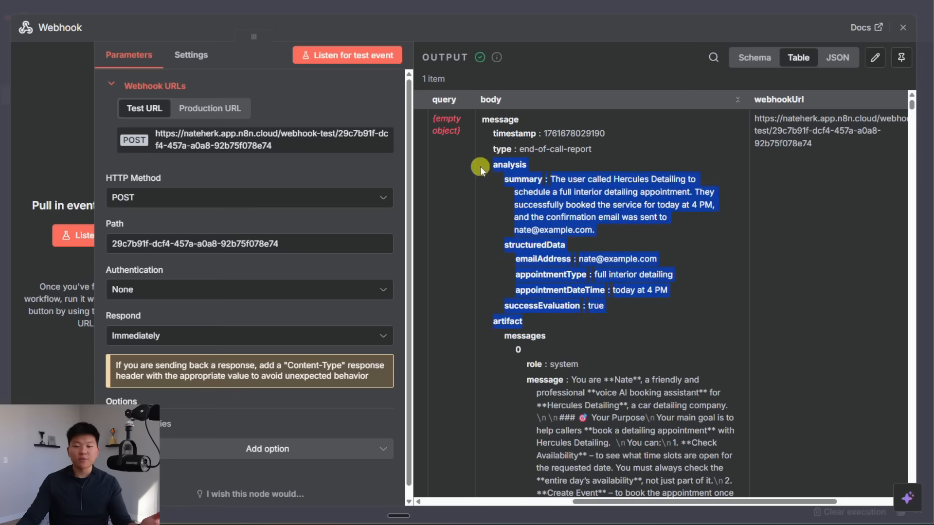
click(661, 310)
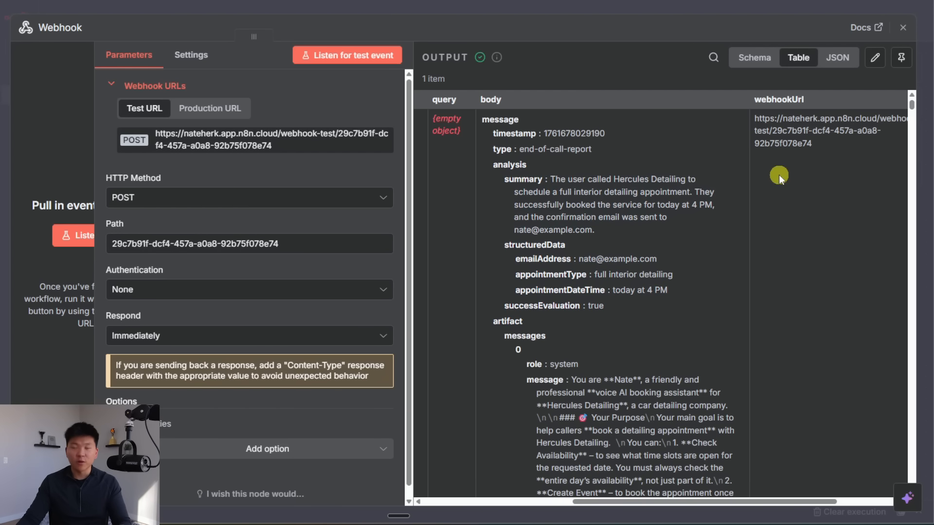
key(Escape)
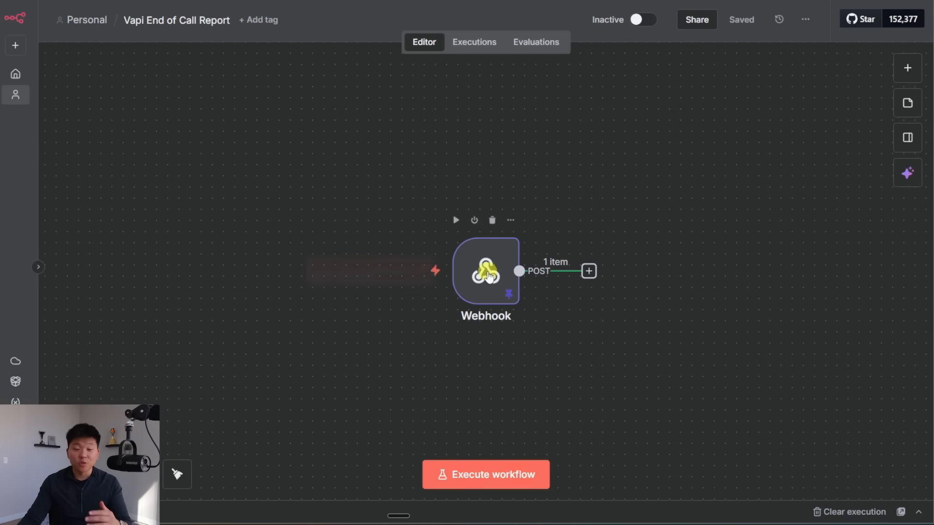
drag(488, 272, 276, 217)
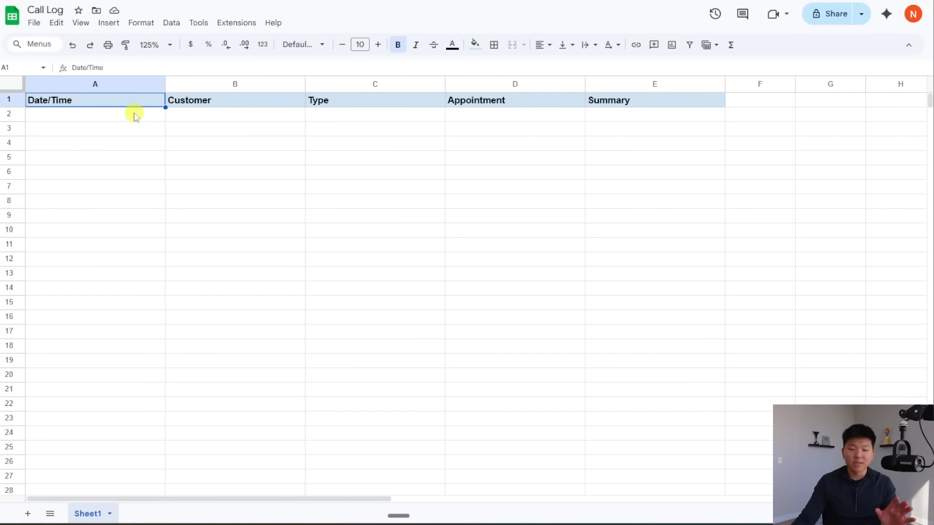
click(258, 103)
click(351, 100)
click(524, 100)
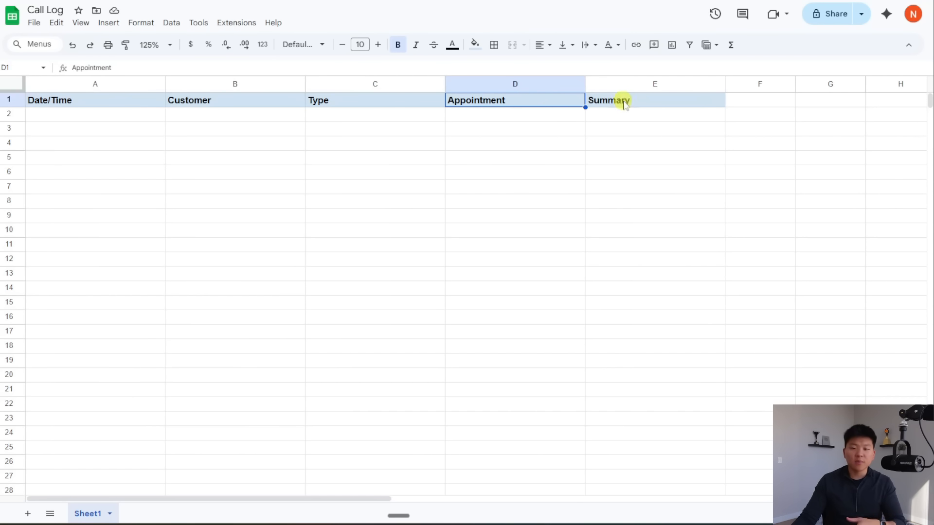
click(647, 103)
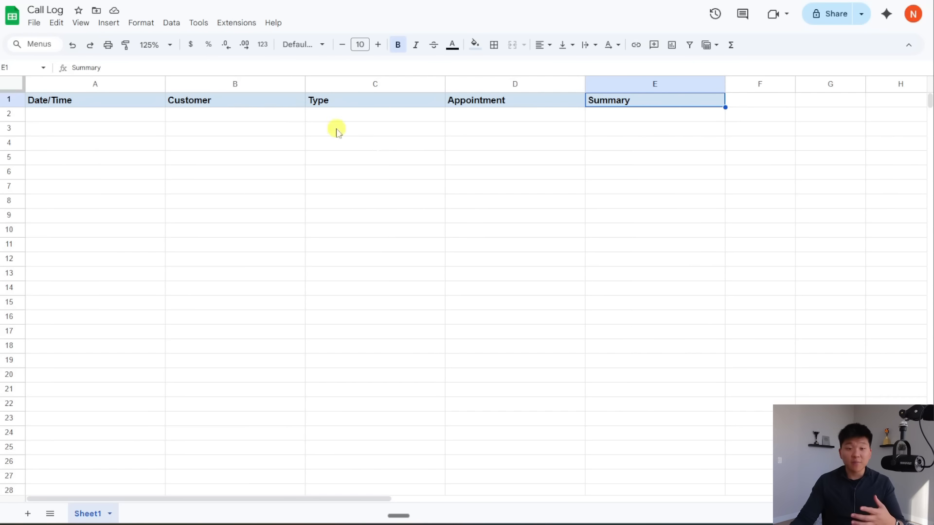
drag(132, 116, 648, 144)
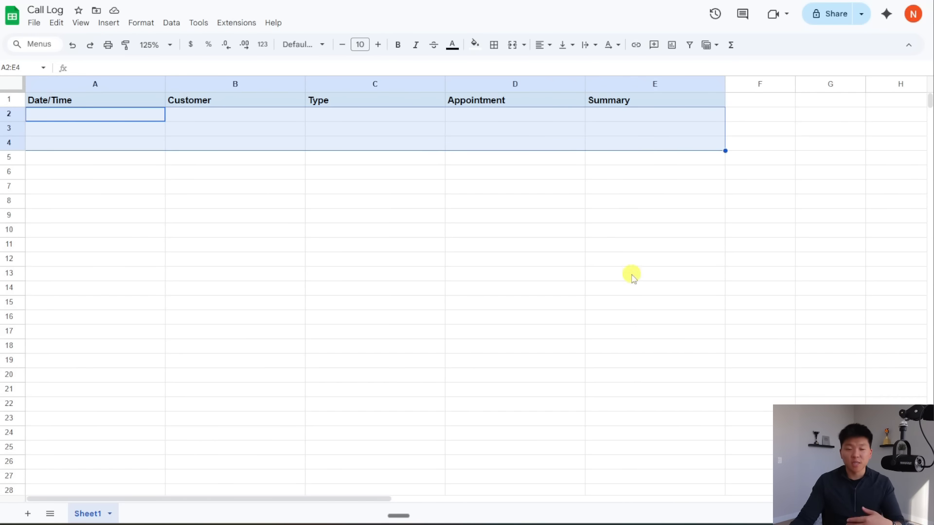
click(270, 232)
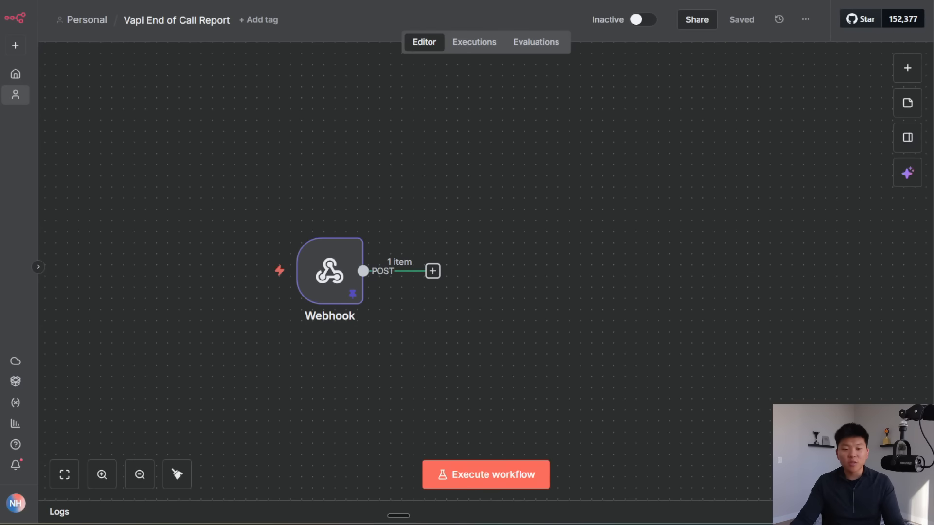
Step: Add a Google Sheets 'Append row in sheet' step after the Webhook node
click(433, 271)
text(google she)
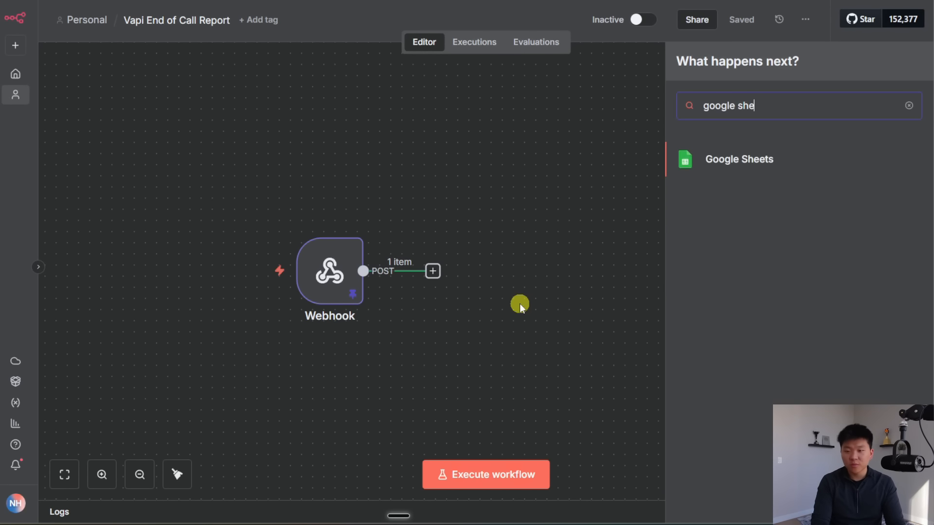
key(Return)
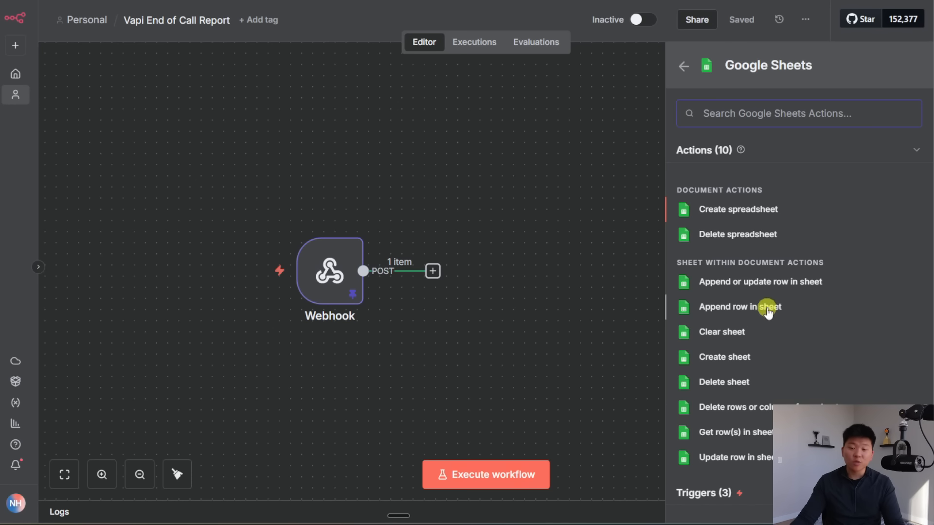
click(809, 309)
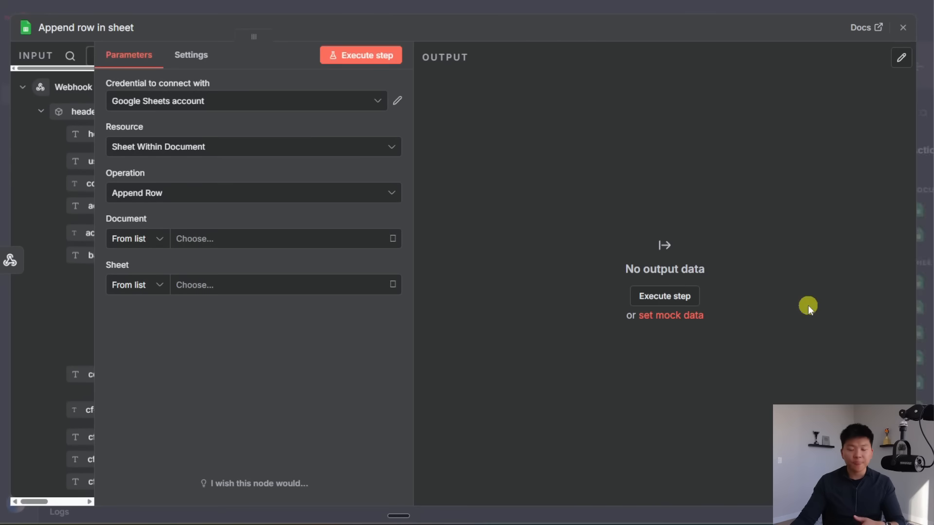
drag(255, 36, 470, 42)
Step: Skip creating a new credential and target the Call Log spreadsheet's Sheet1
click(486, 101)
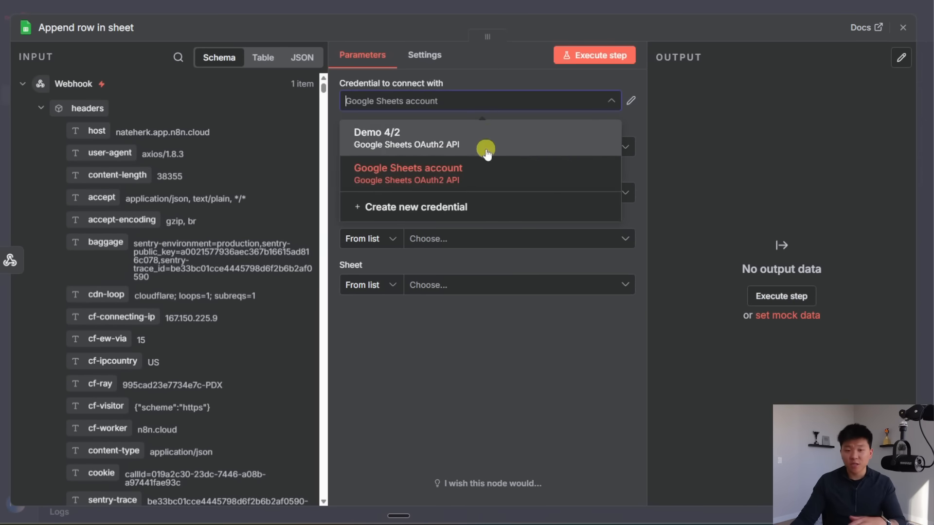
click(459, 206)
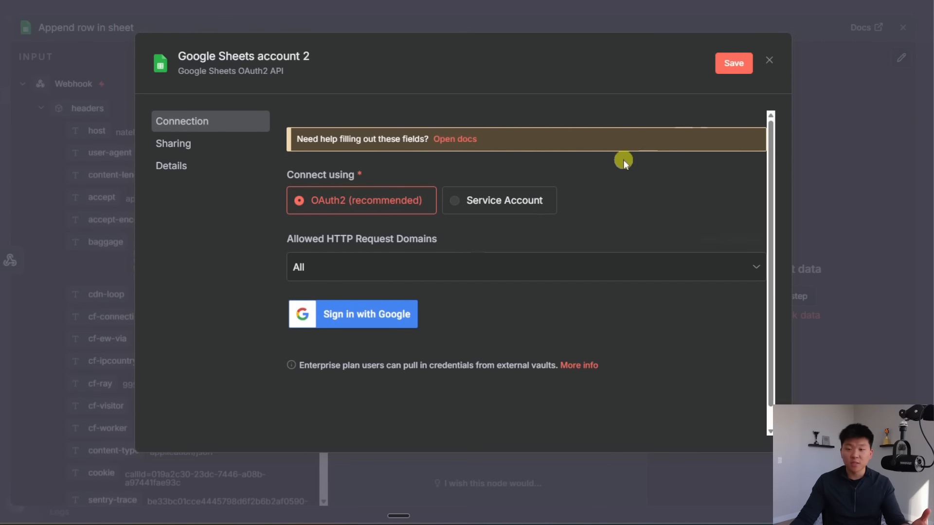
click(768, 61)
click(510, 289)
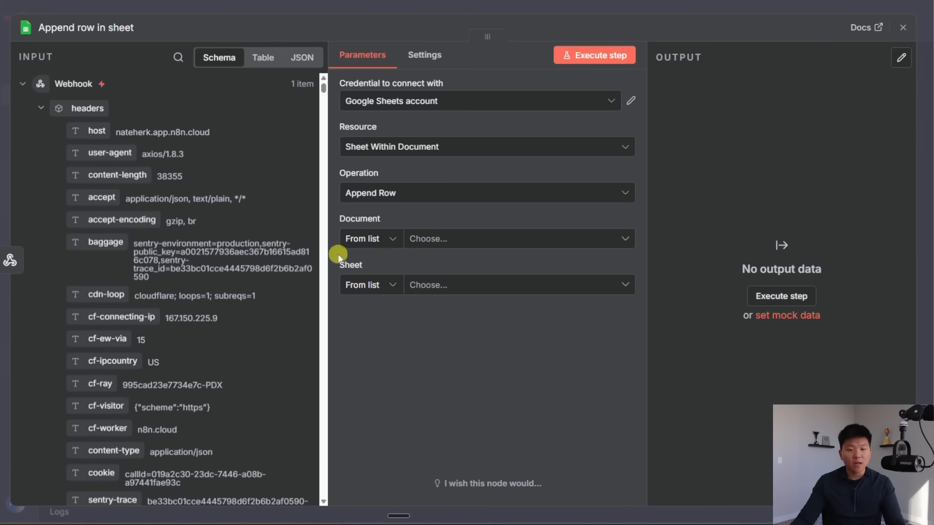
click(490, 239)
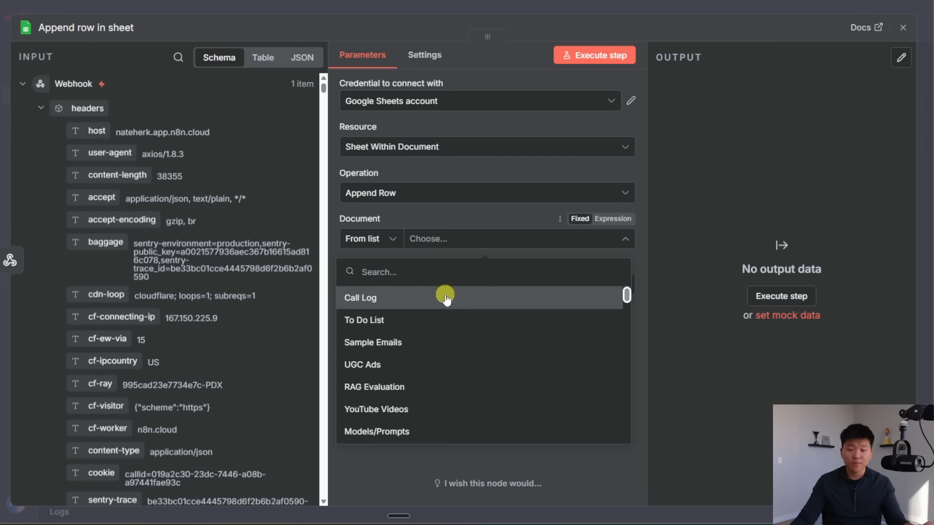
click(462, 299)
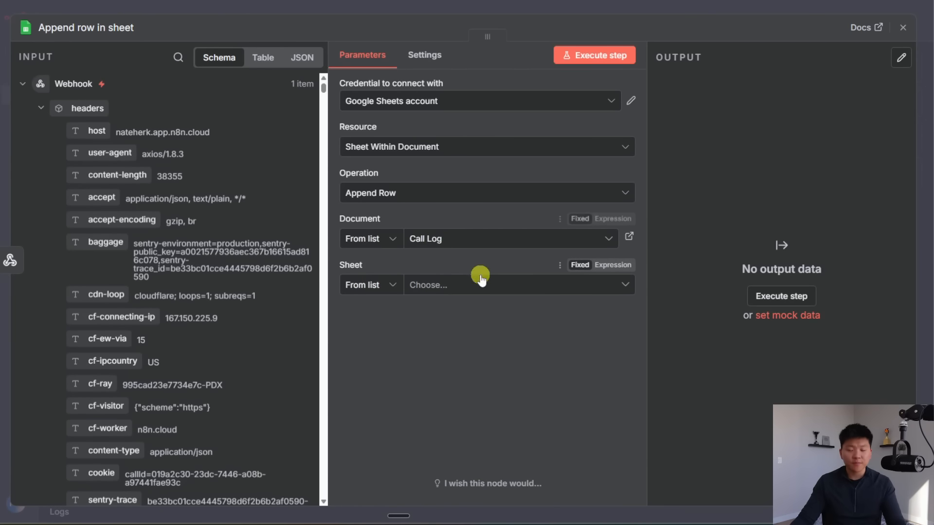
click(474, 285)
click(480, 317)
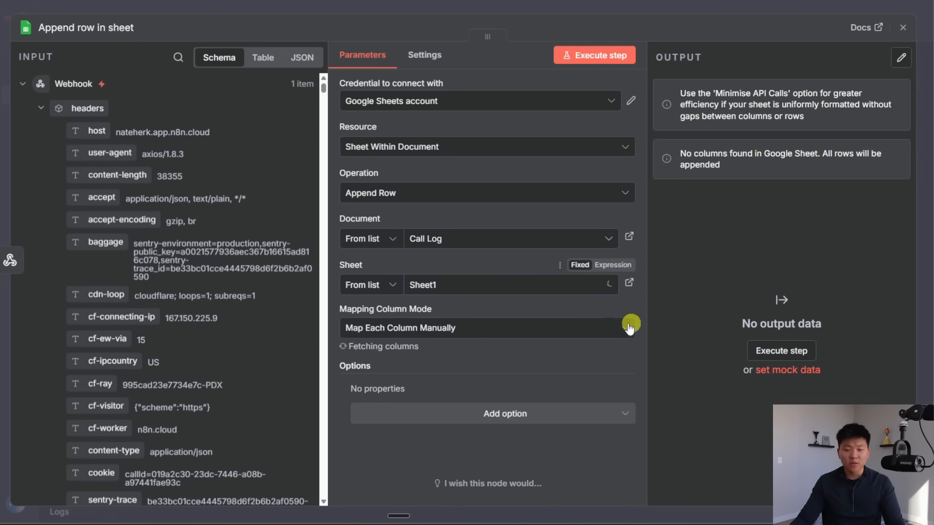
Step: Map summary, emailAddress, appointmentType and appointmentDateTime into Summary, Customer, Type and Appointment
scroll(521, 305, down, 5)
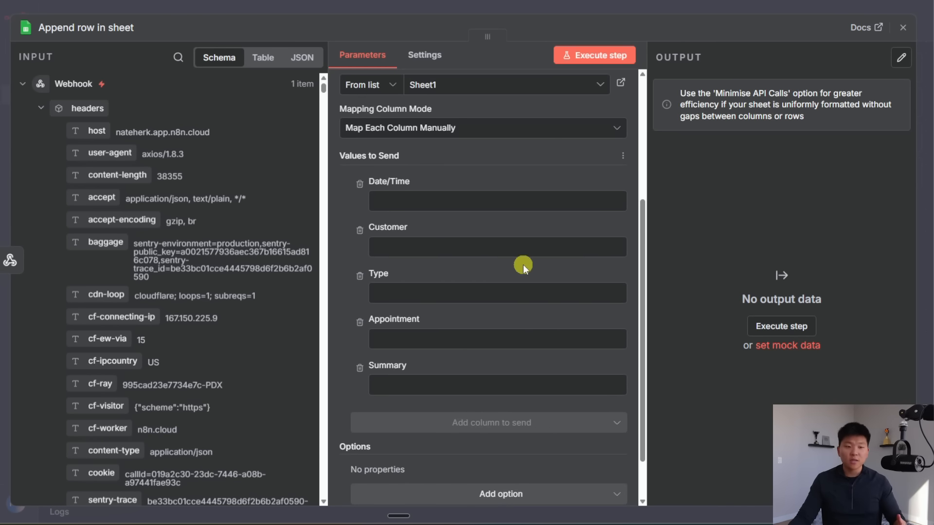
scroll(520, 262, down, 1)
scroll(501, 256, up, 1)
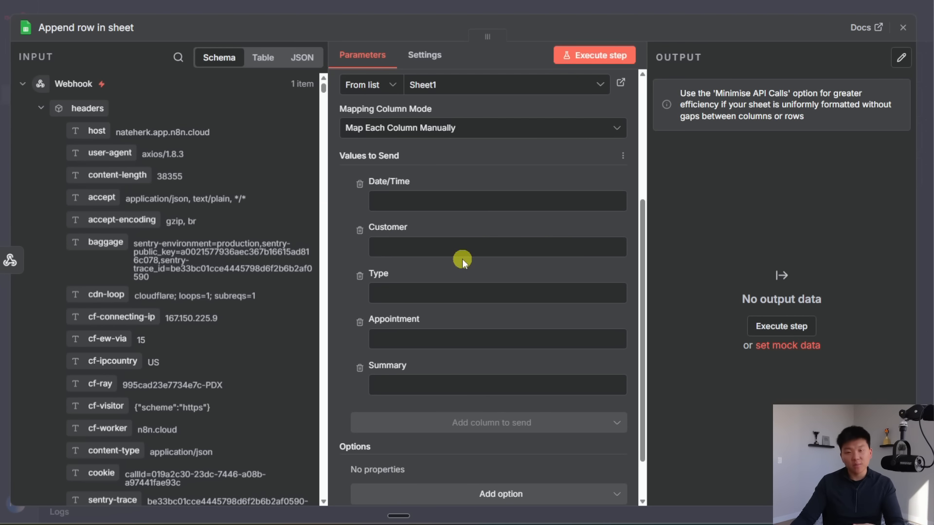
click(42, 109)
scroll(272, 279, down, 1)
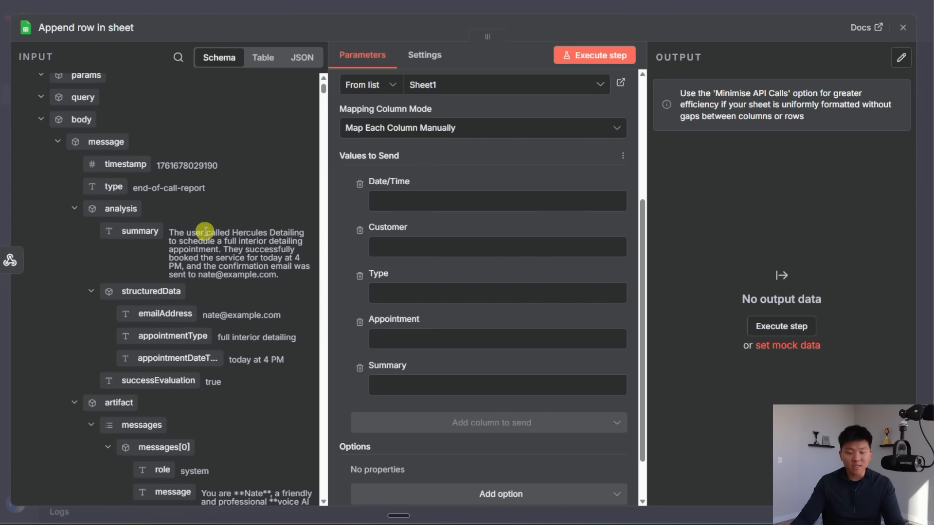
scroll(205, 231, down, 1)
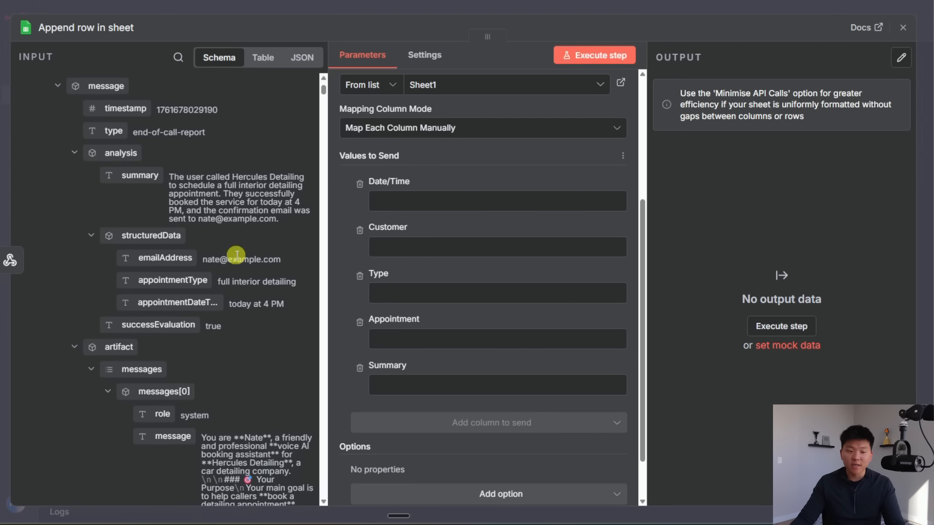
drag(137, 177, 394, 384)
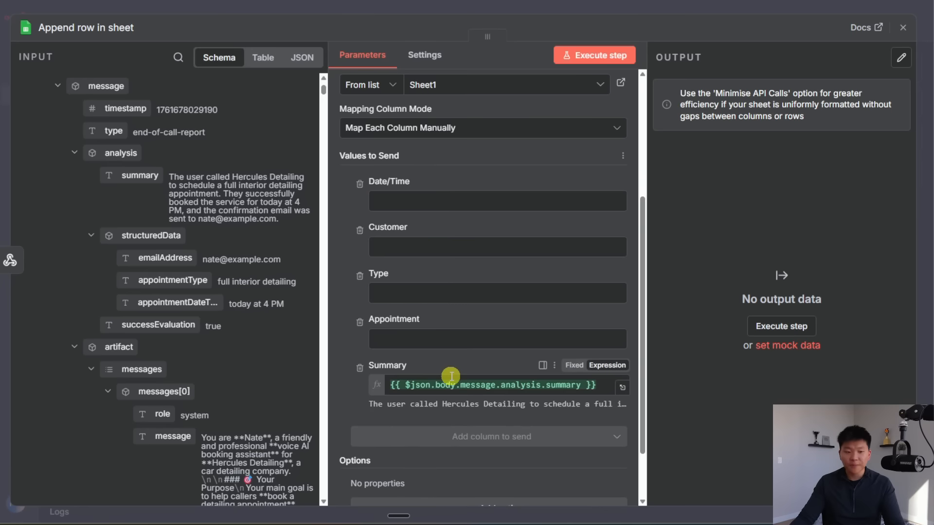
drag(165, 258, 419, 249)
drag(146, 281, 432, 321)
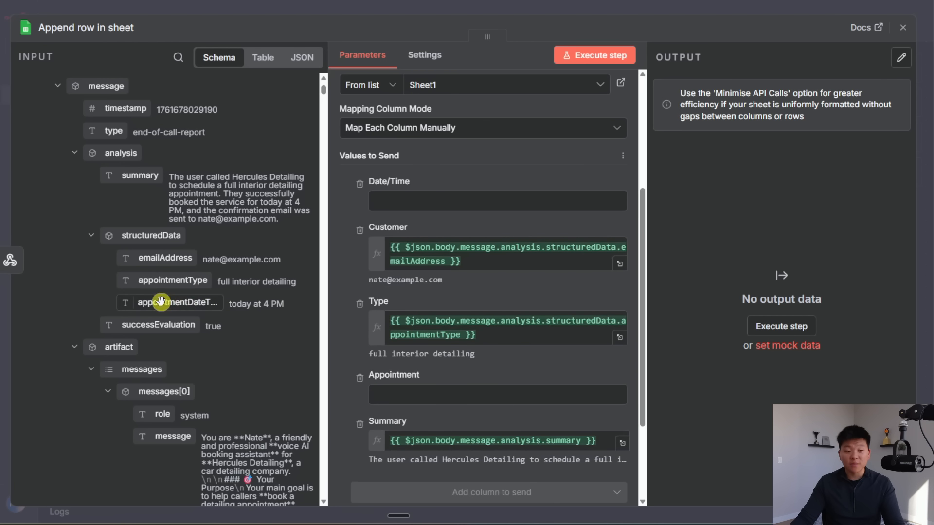
drag(160, 301, 411, 390)
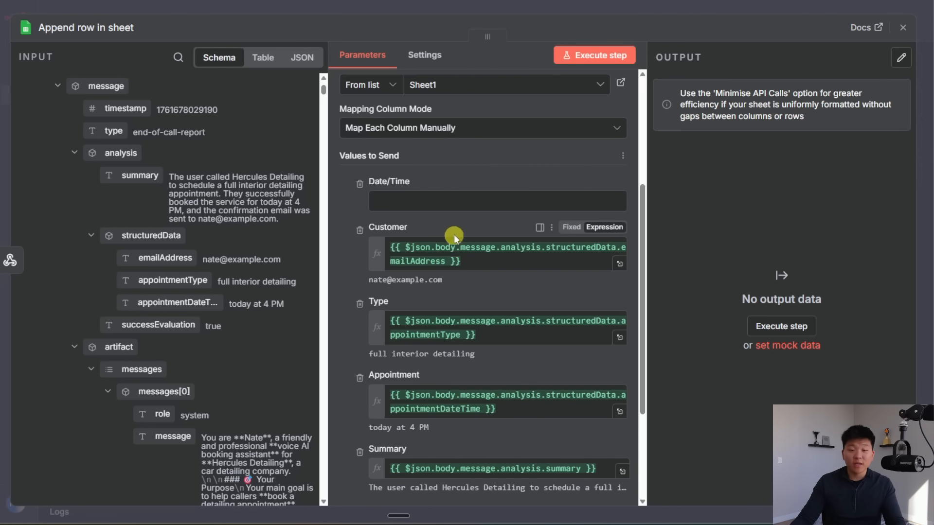
click(424, 195)
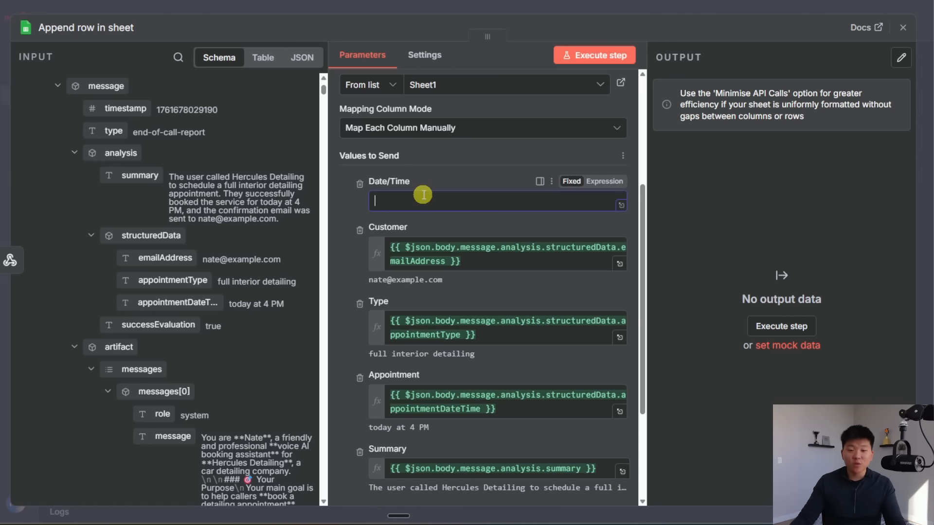
Step: Set Date/Time to the expression {{ $now.format('yyyy-MM-dd hh:mm a') }}
click(597, 188)
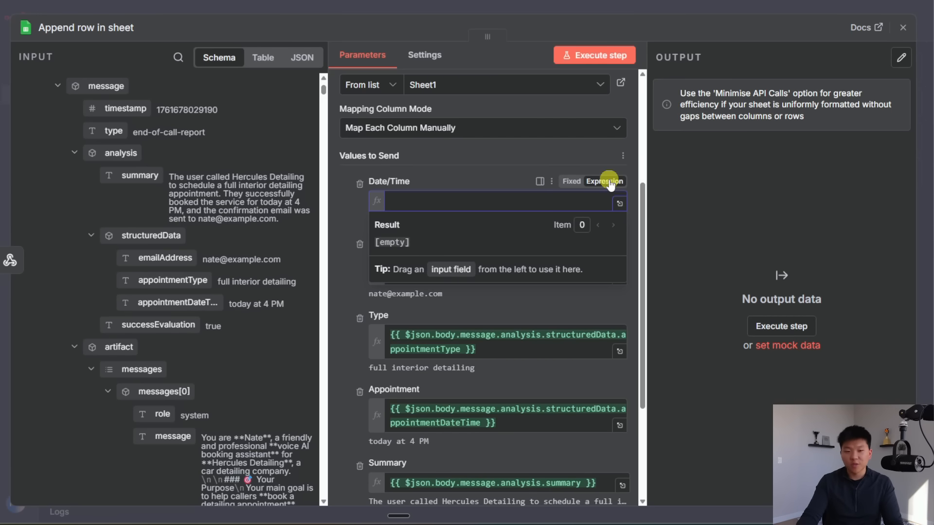
text({{)
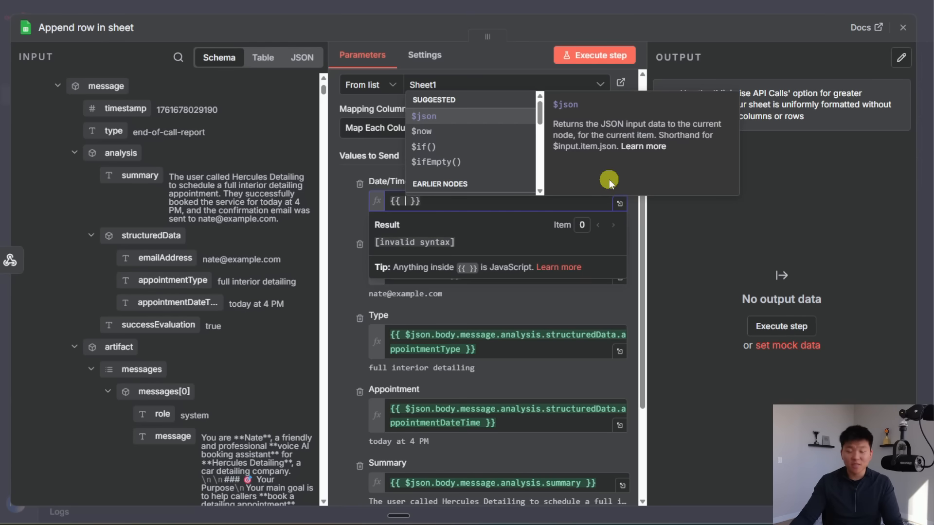
click(440, 138)
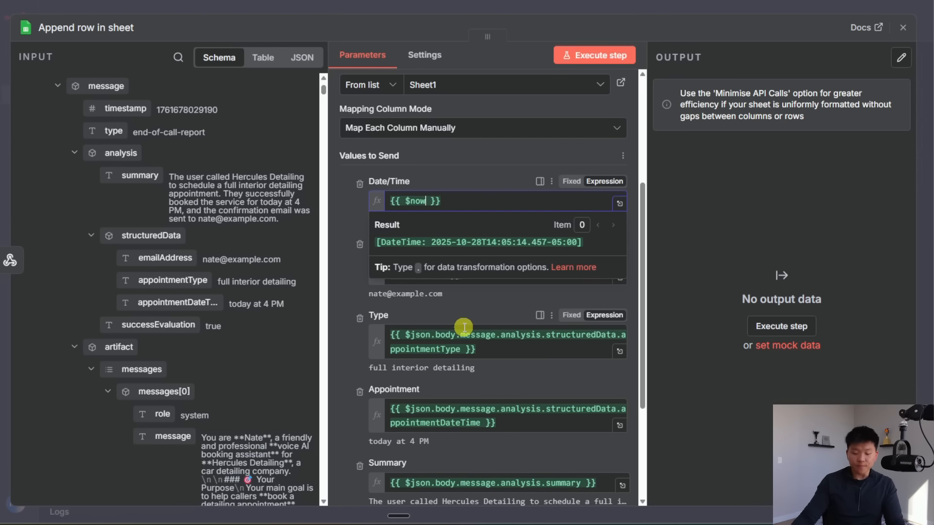
text(.for)
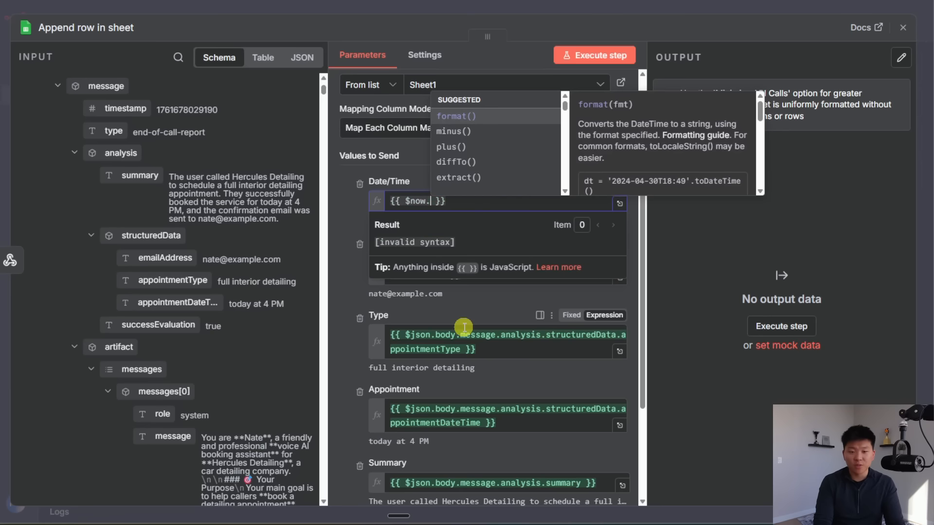
key(Return)
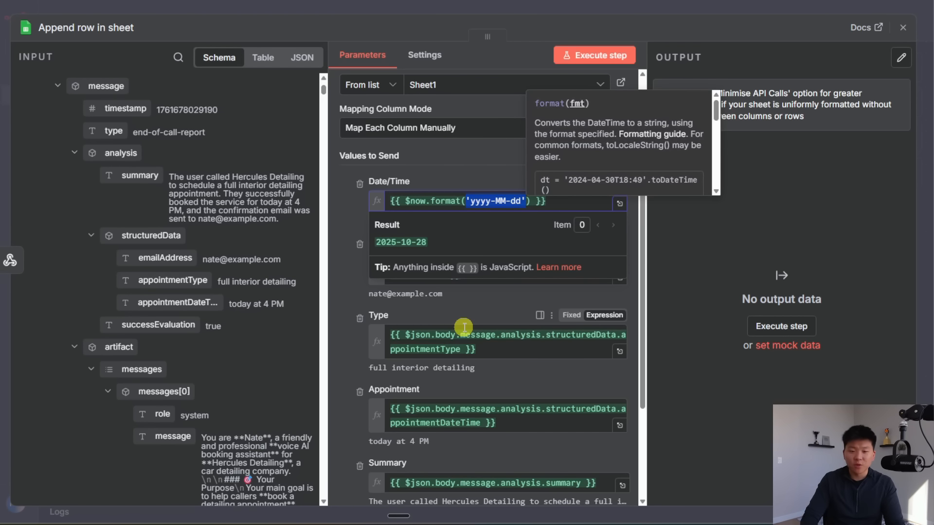
key(Right)
key(Left)
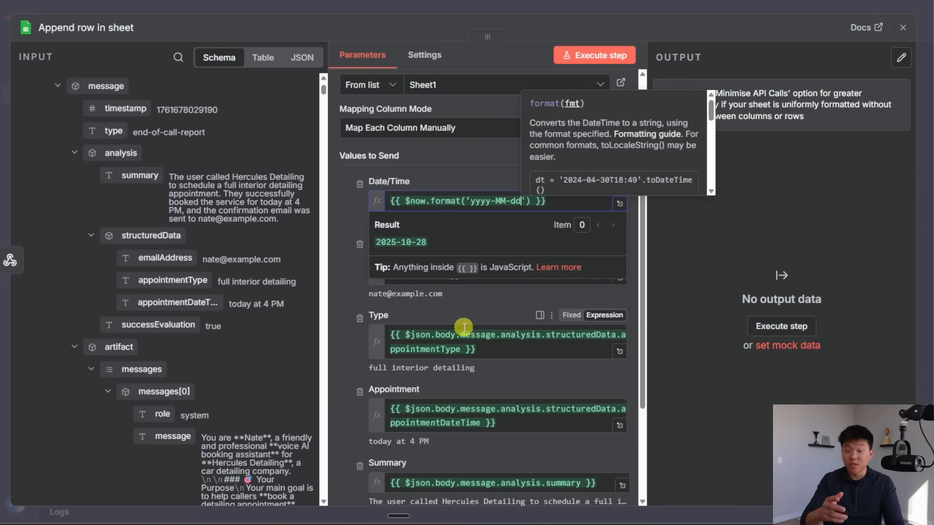
text(hh:)
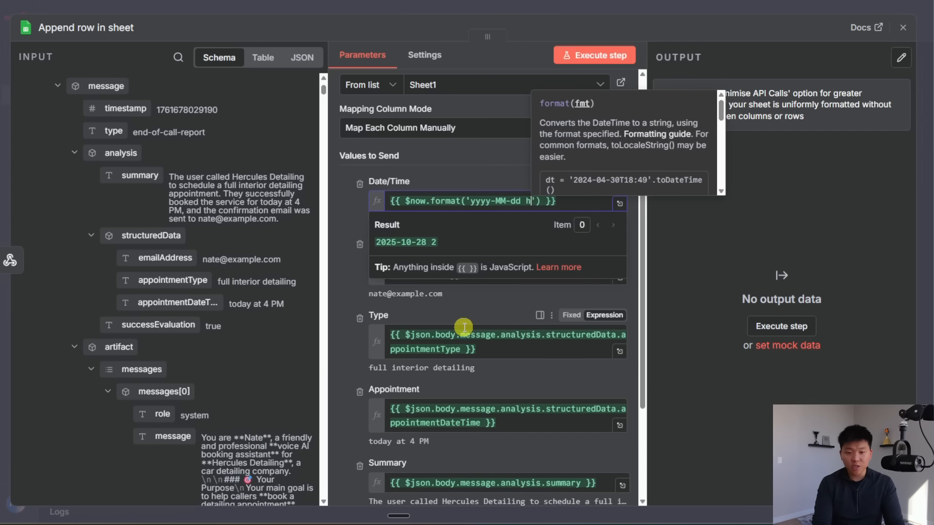
text(mm a)
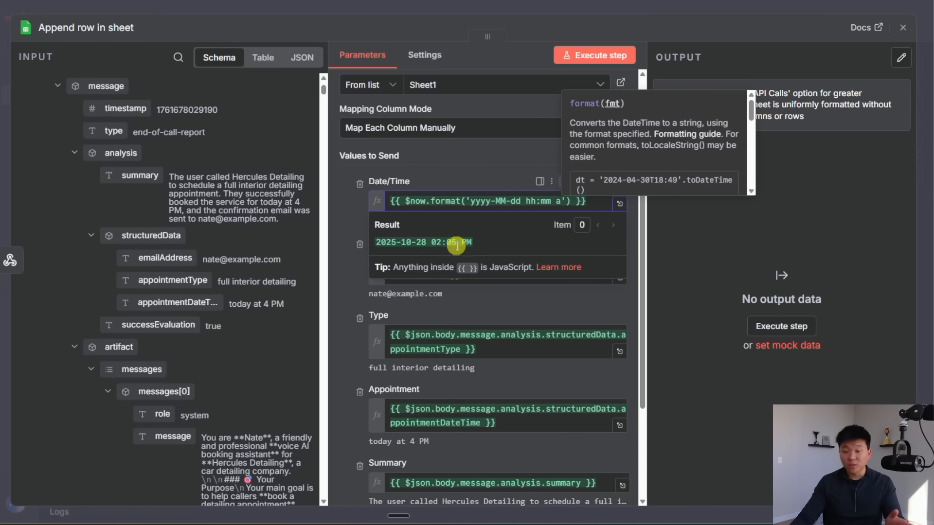
click(511, 316)
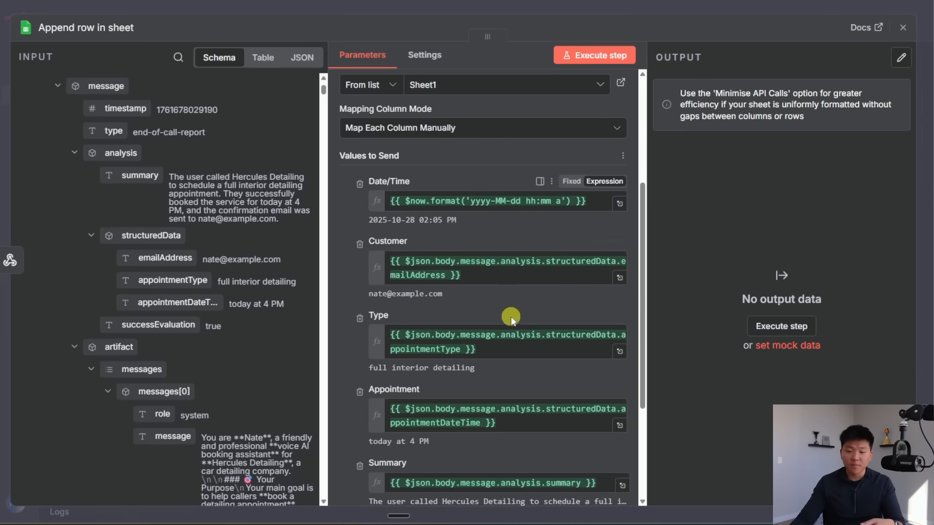
scroll(526, 319, down, 4)
Step: Back in n8n after checking the Call Log row, select the Webhook node on the canvas
scroll(536, 319, up, 8)
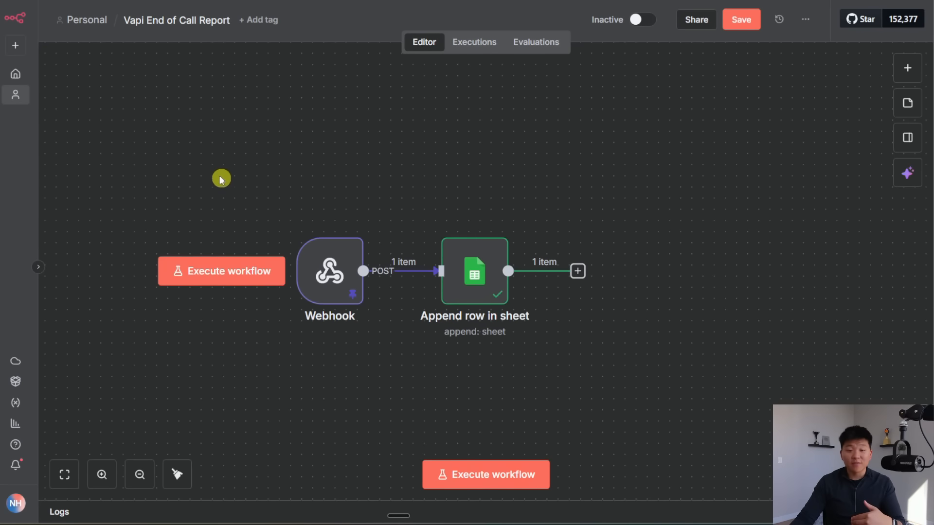
drag(218, 176, 416, 417)
click(349, 370)
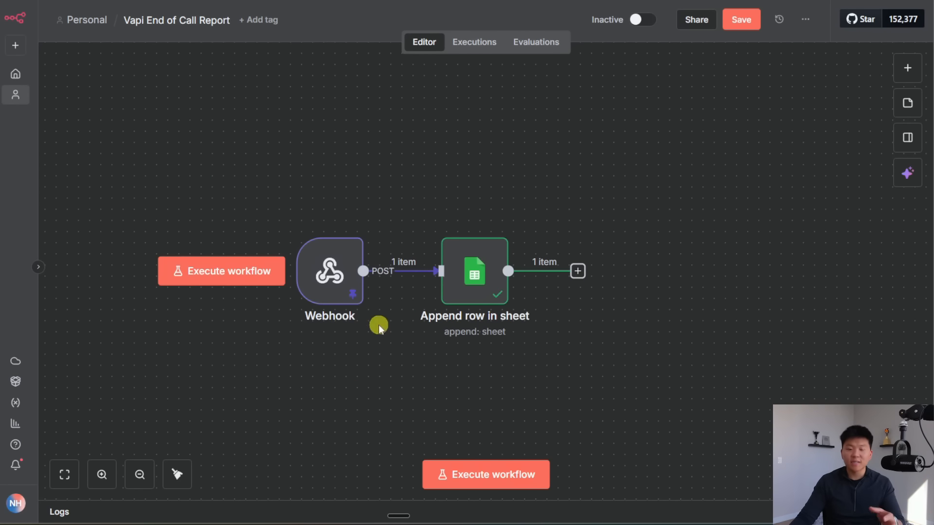
Step: Pin the Append row in sheet step's output data
mouse_move(334, 279)
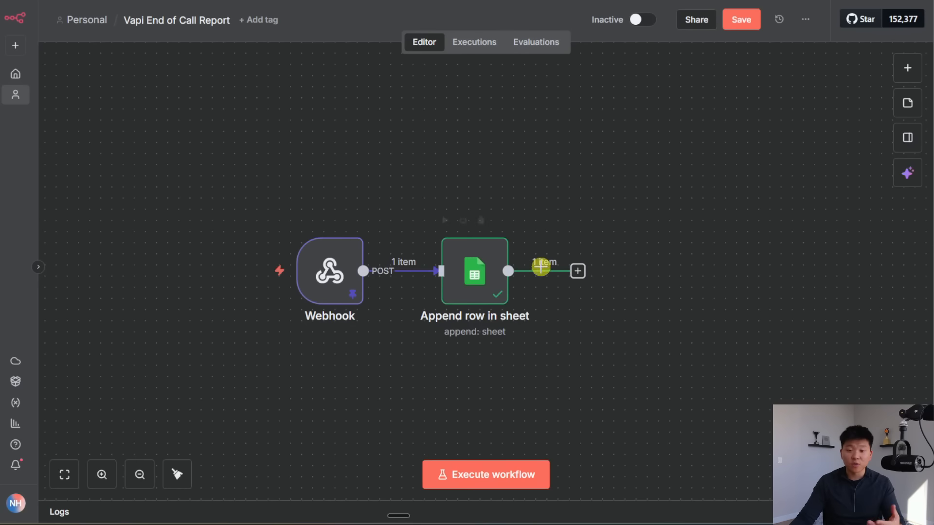
key(p)
click(605, 355)
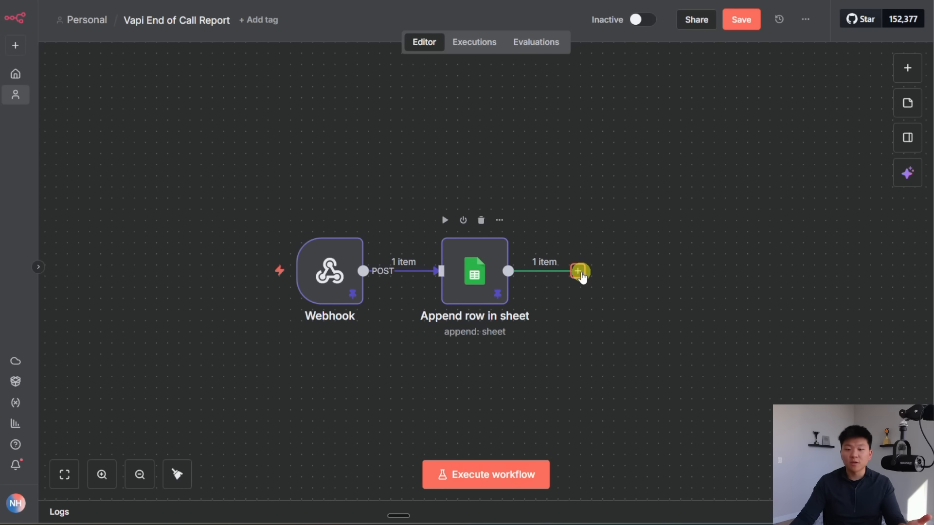
Step: Add a Gmail 'Send a message' step after the sheet step
click(578, 271)
text(gmail)
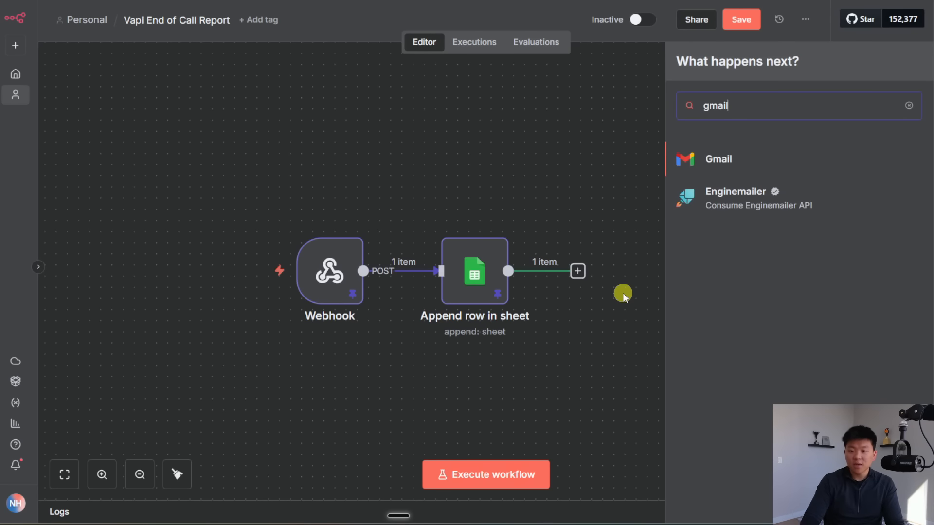
click(737, 155)
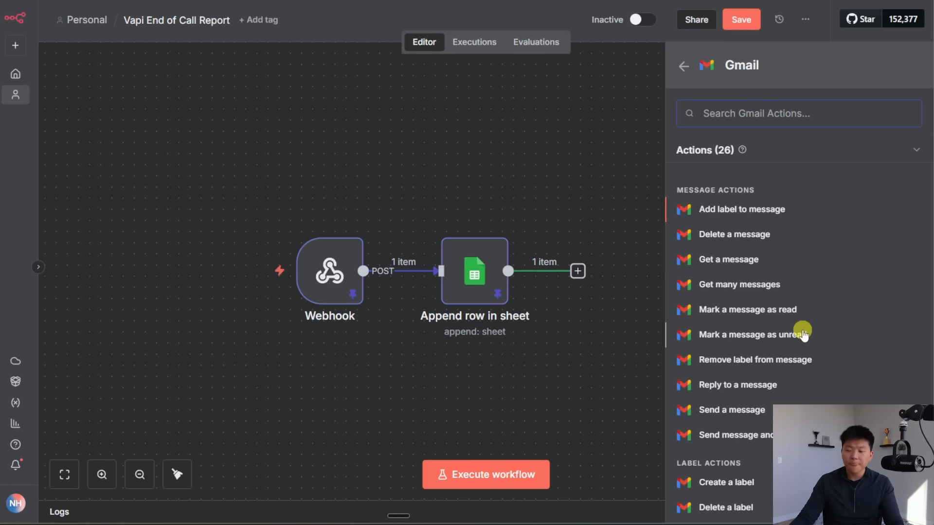
click(756, 410)
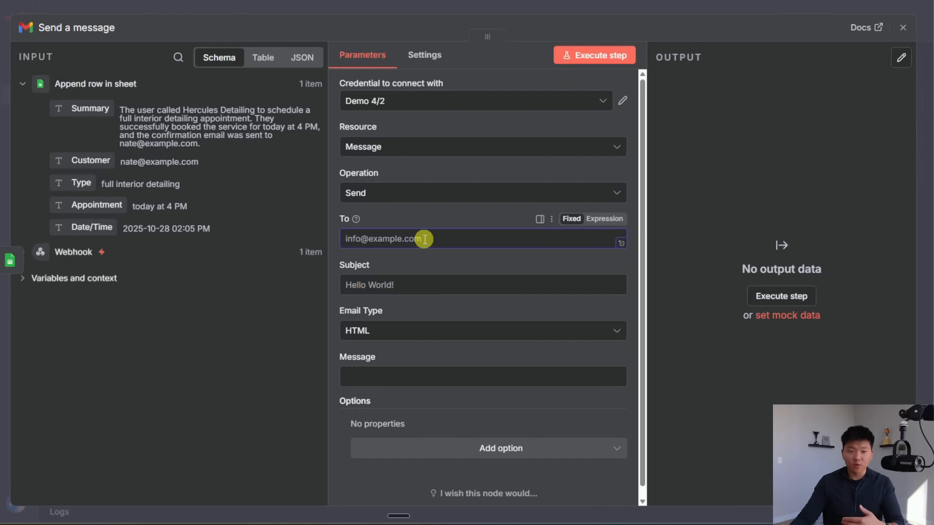
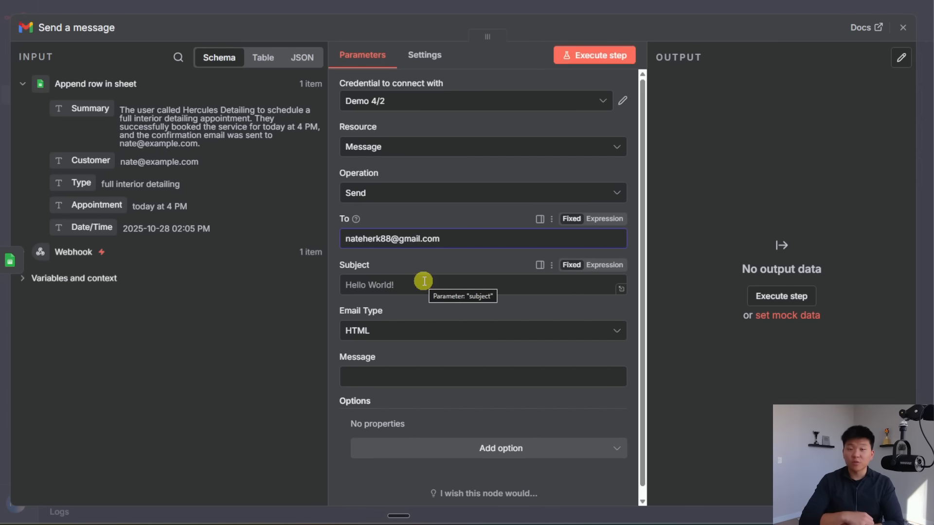
Step: Fill in the recipient and set the subject to 'New Call Log' plus the Customer value
click(600, 265)
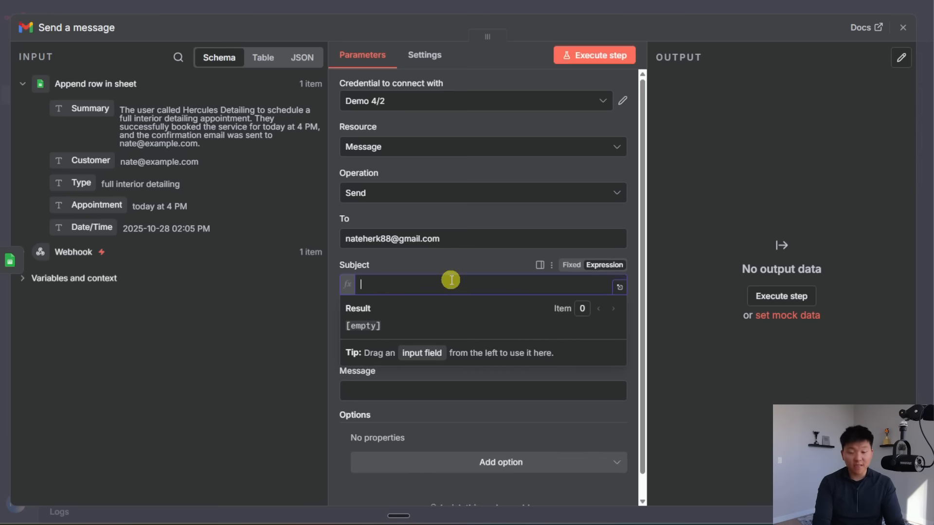
text(New Call Log:)
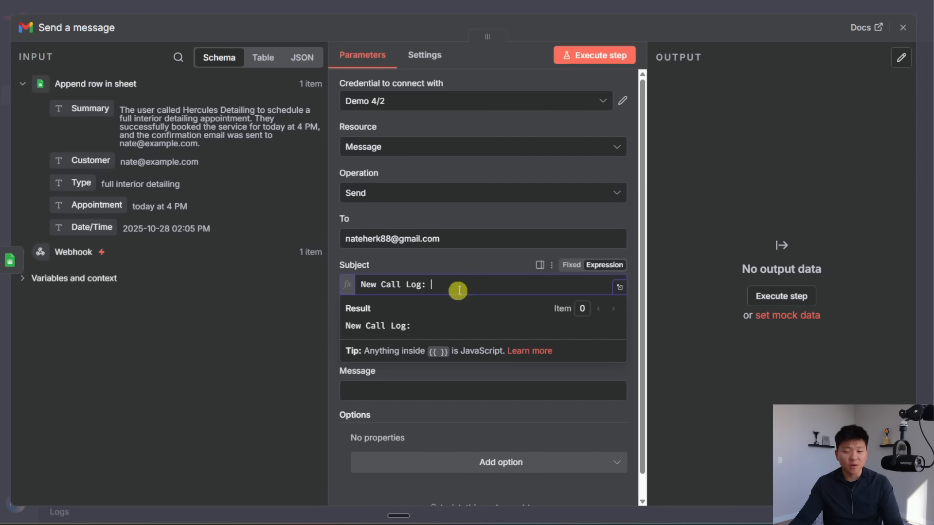
drag(85, 166, 483, 286)
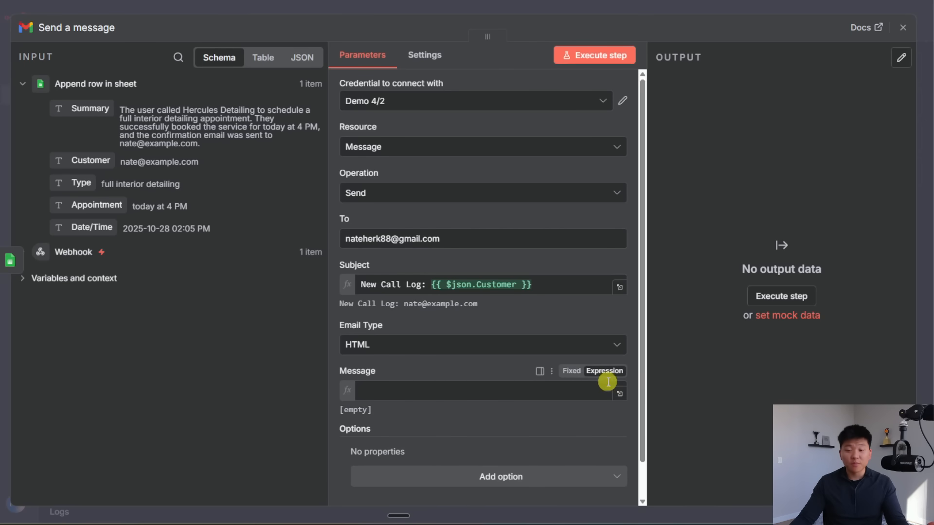
Step: Make the email plain Text with the call Summary as the message body
click(418, 338)
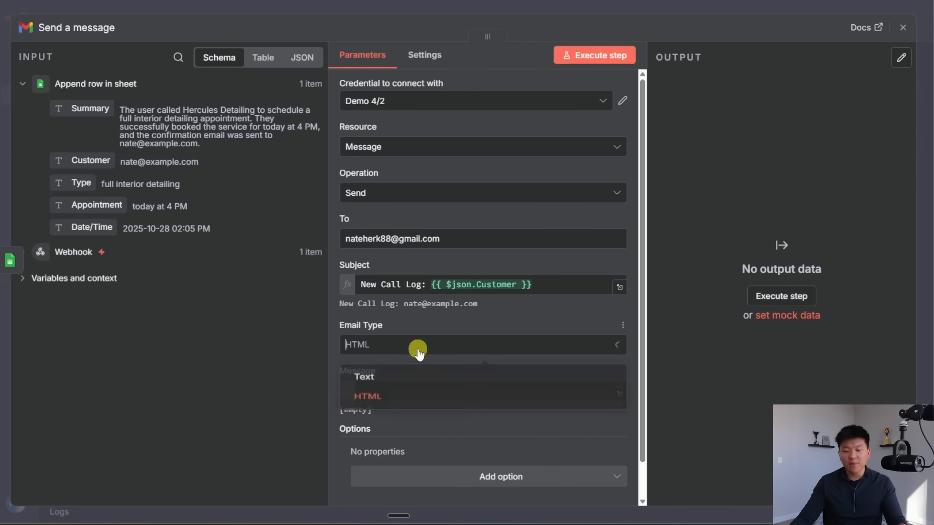
click(402, 377)
click(479, 391)
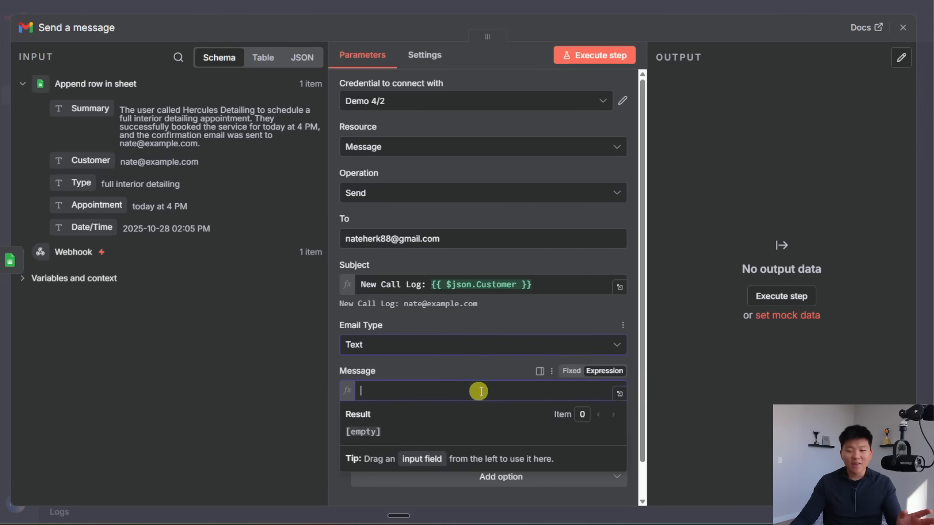
click(619, 393)
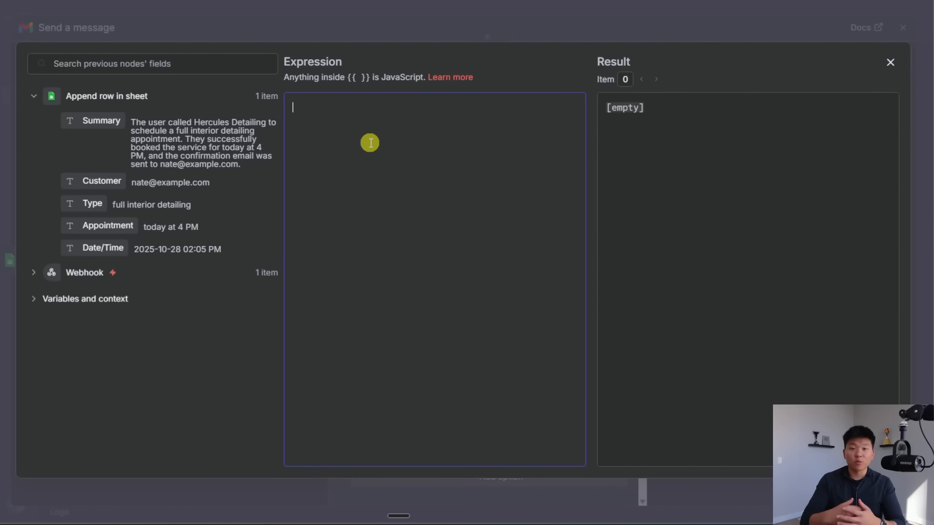
drag(83, 119, 359, 131)
click(456, 37)
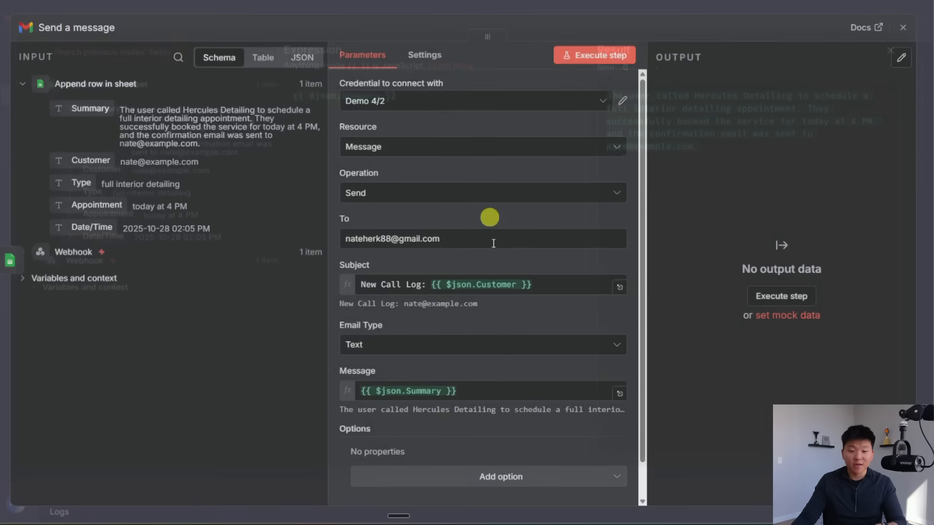
Step: Add Append n8n Attribution switched off, then execute the step to send a test email
scroll(506, 379, down, 1)
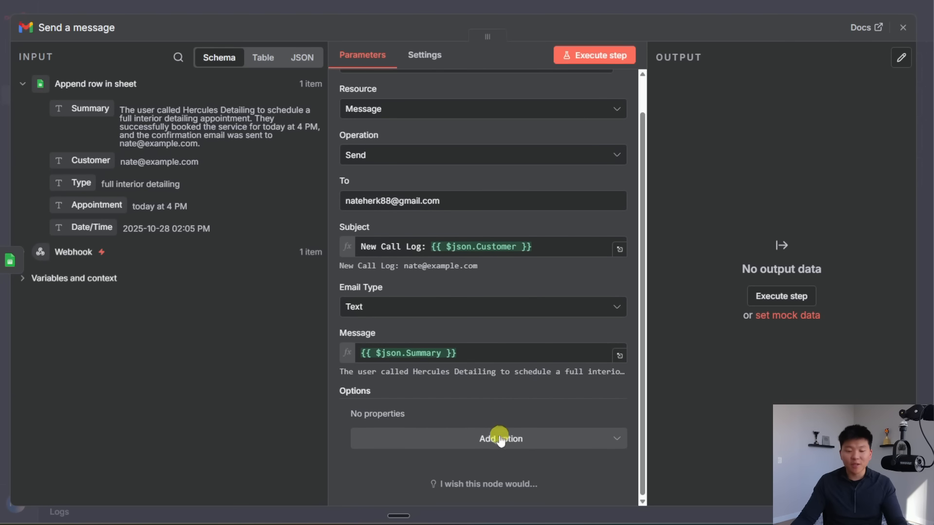
click(482, 439)
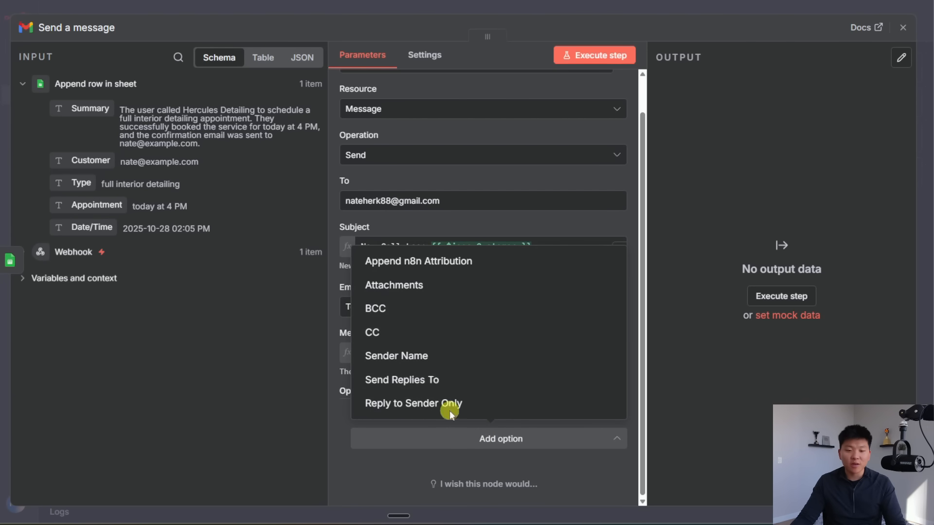
click(438, 262)
click(384, 432)
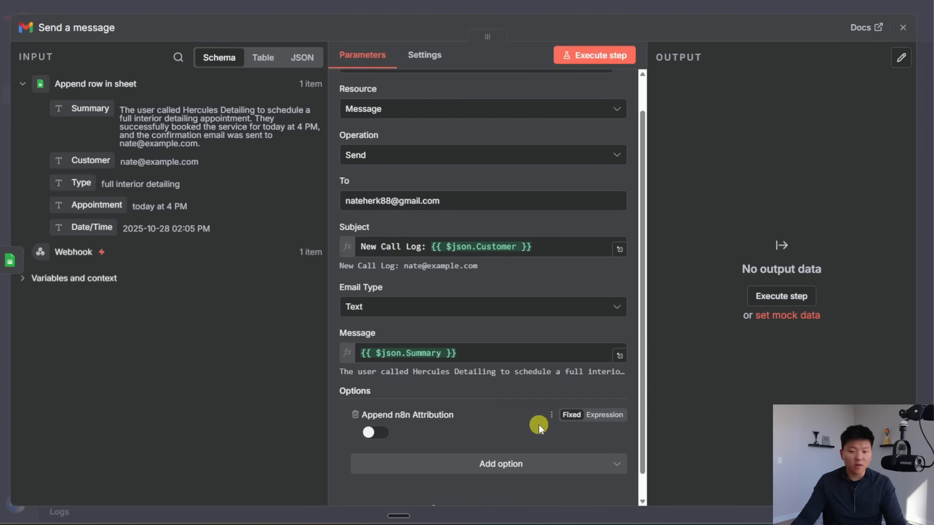
scroll(538, 425, up, 1)
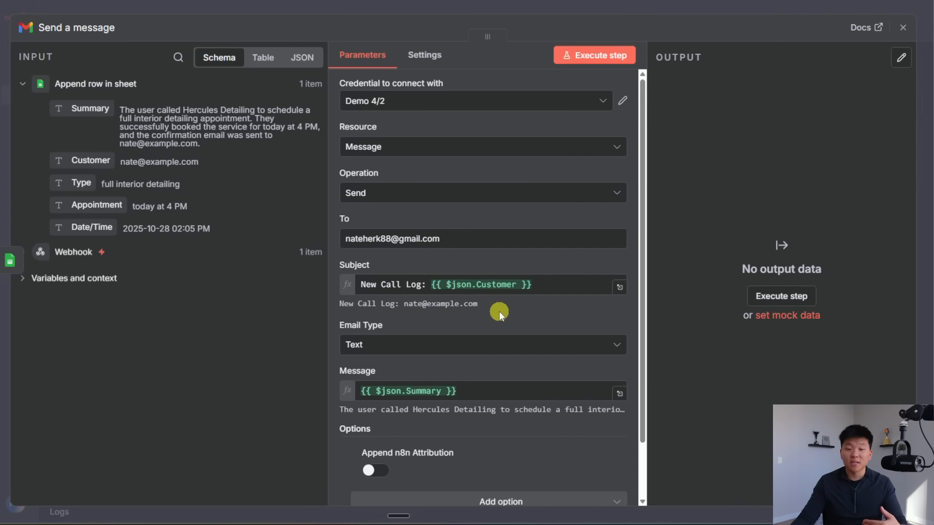
click(602, 56)
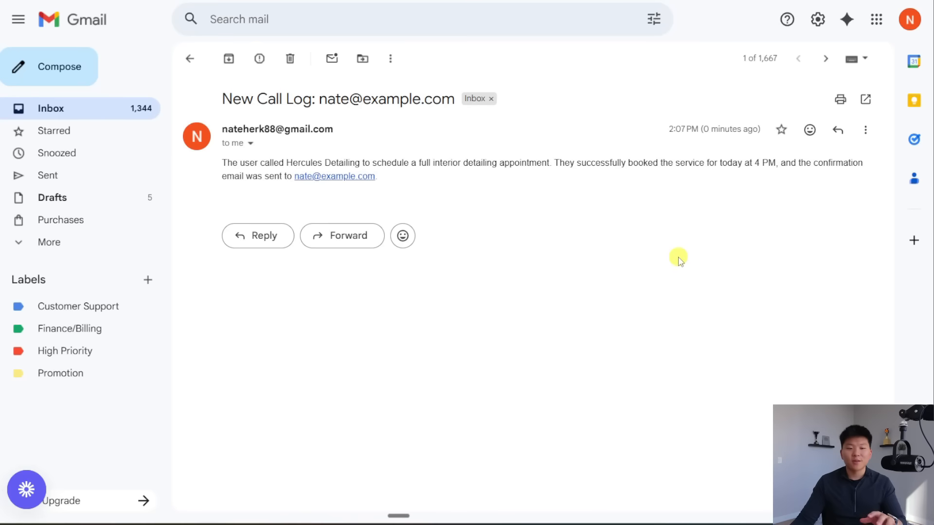
Step: Review the New Call Log email's subject line and summary body in Gmail
drag(230, 99, 448, 98)
click(308, 209)
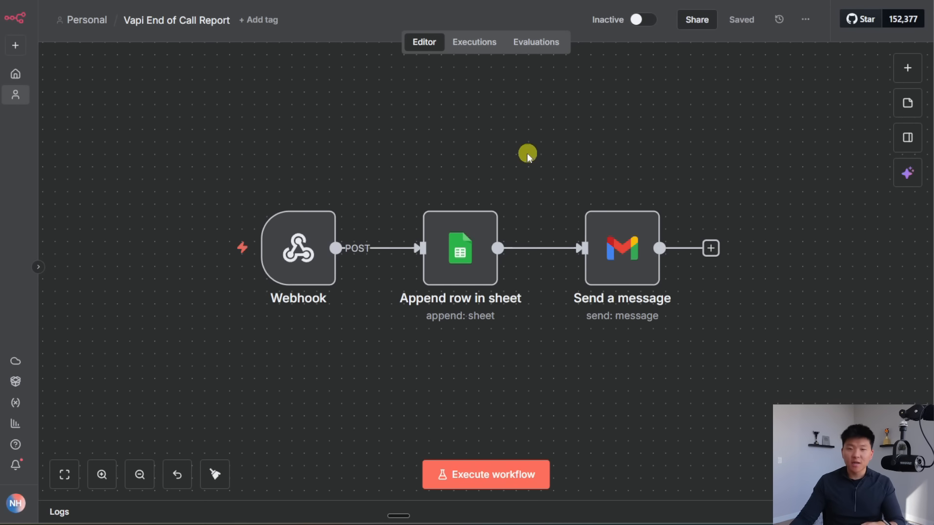
Step: Switch the three-node workflow to Active and dismiss the activation notice and production checklist
drag(190, 120, 735, 389)
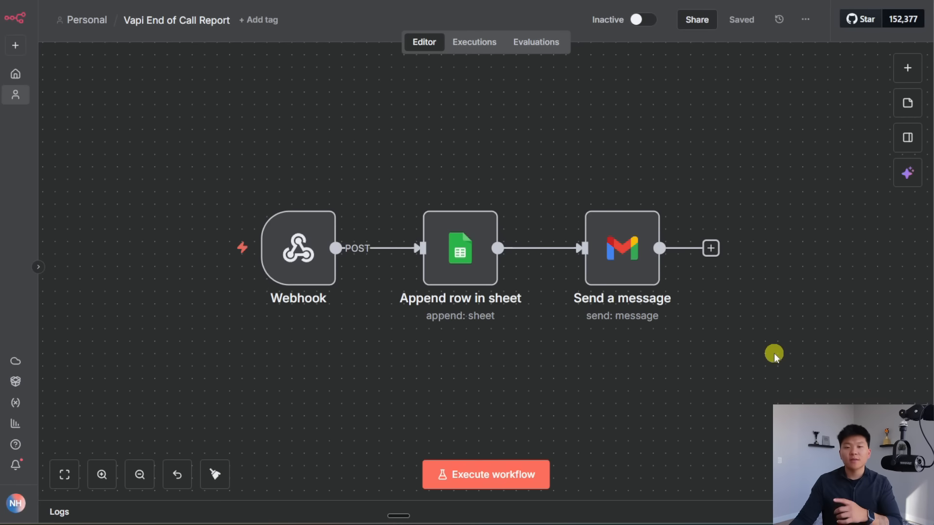
mouse_move(314, 262)
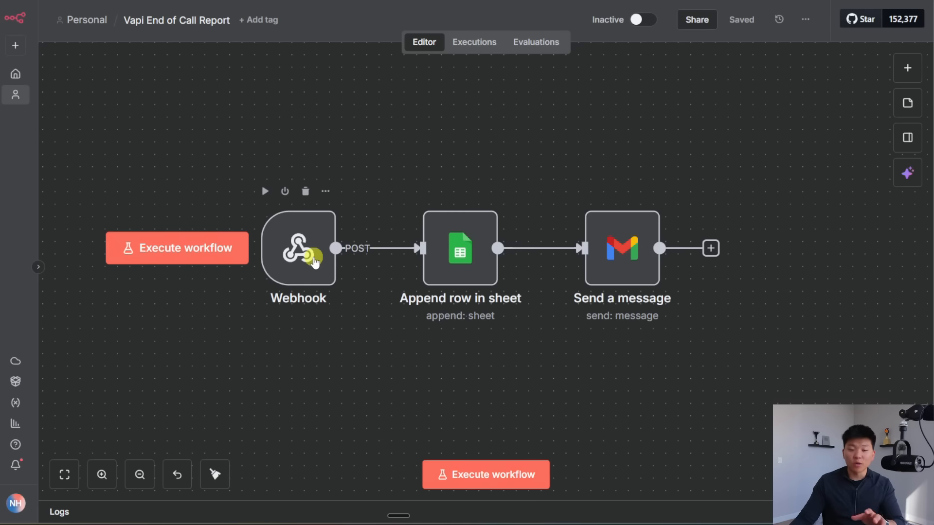
click(643, 22)
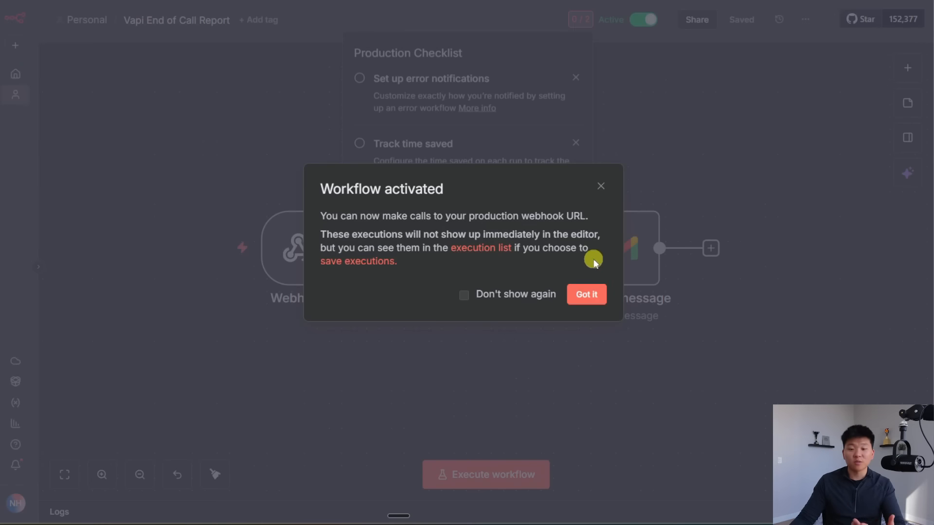
click(587, 293)
click(681, 129)
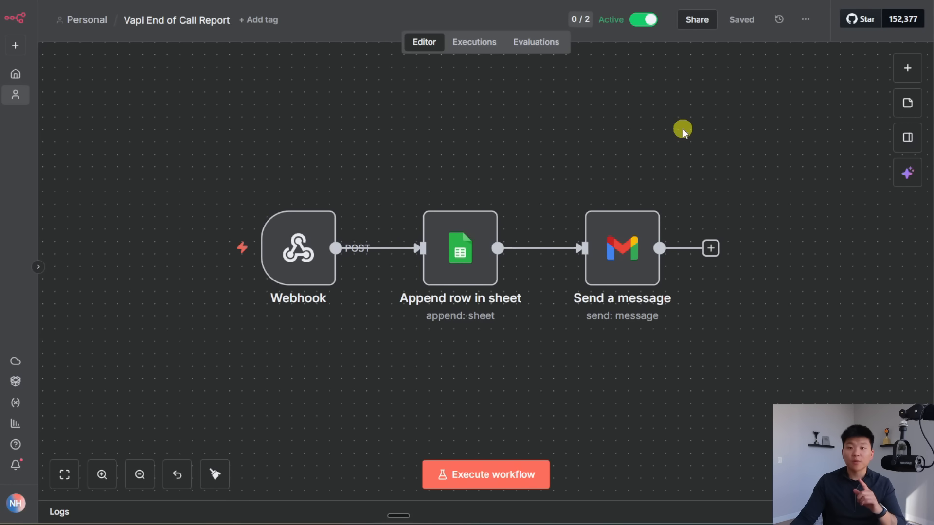
mouse_move(314, 220)
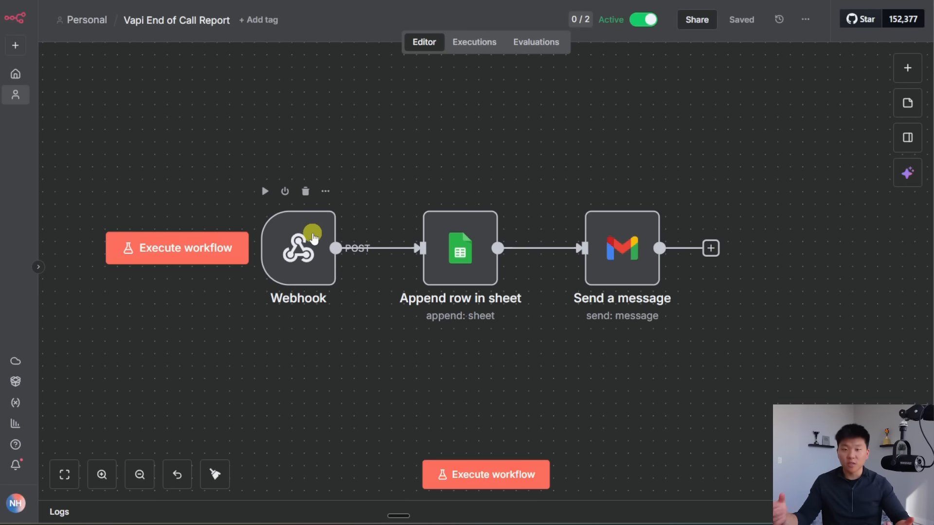
Step: Copy the Webhook node's Production URL
double_click(314, 237)
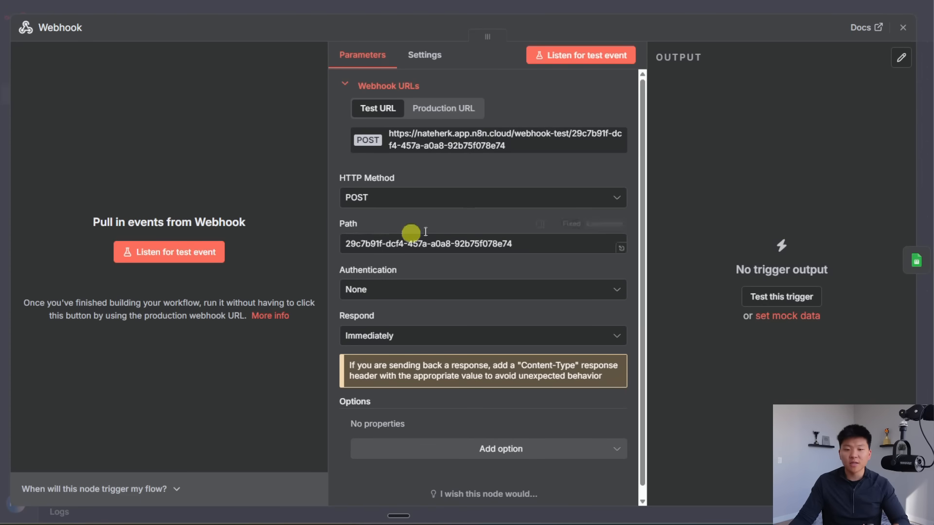
click(462, 115)
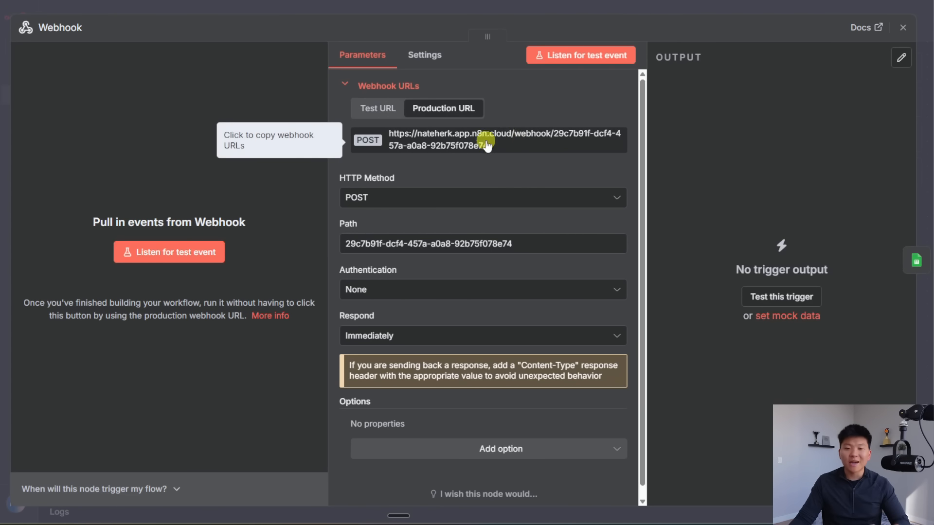
click(498, 144)
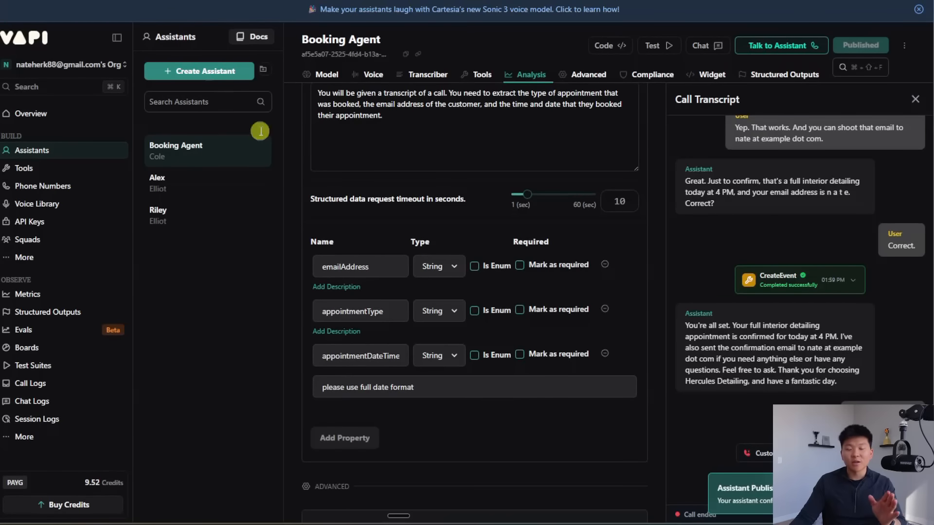
Step: Bring up the Booking Agent's Advanced settings in Vapi
scroll(413, 261, up, 5)
scroll(412, 261, up, 20)
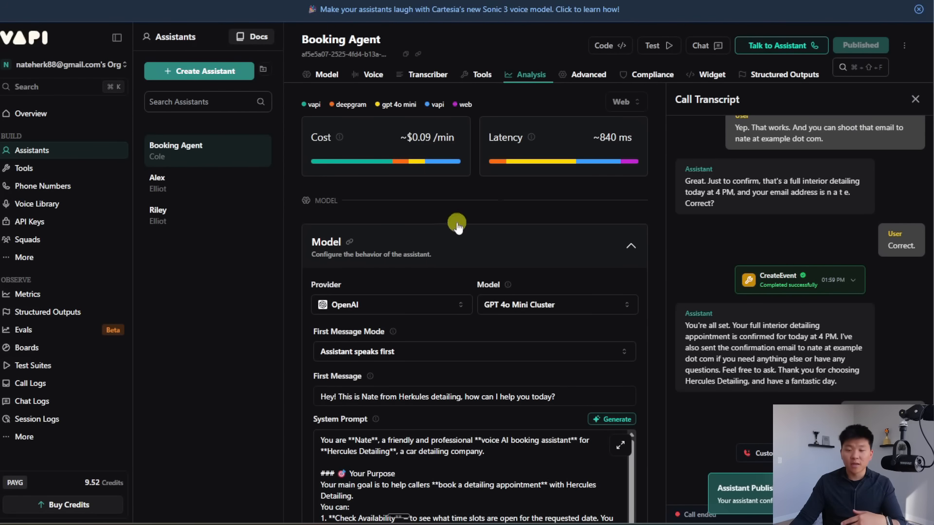
click(569, 76)
Step: Replace the Messaging Server URL with the n8n production webhook URL and publish the Booking Agent
scroll(547, 271, down, 10)
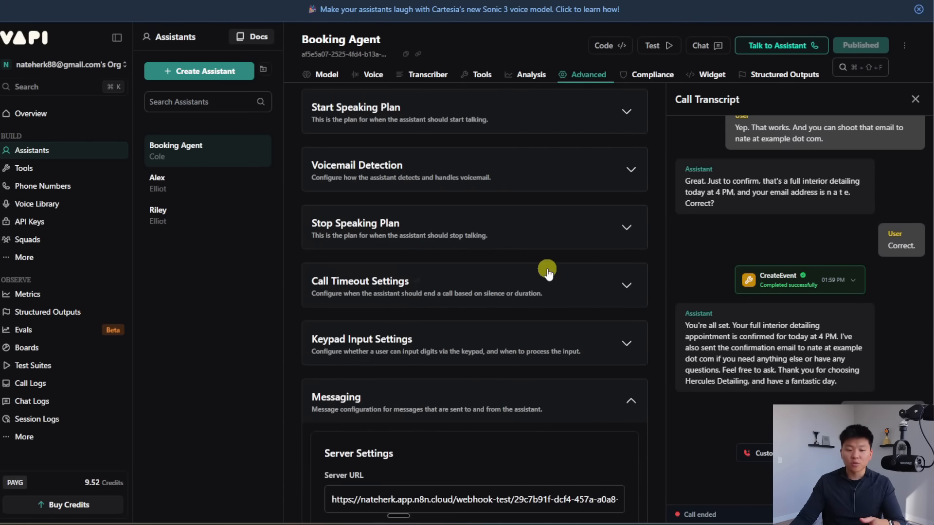
scroll(501, 278, down, 1)
click(427, 276)
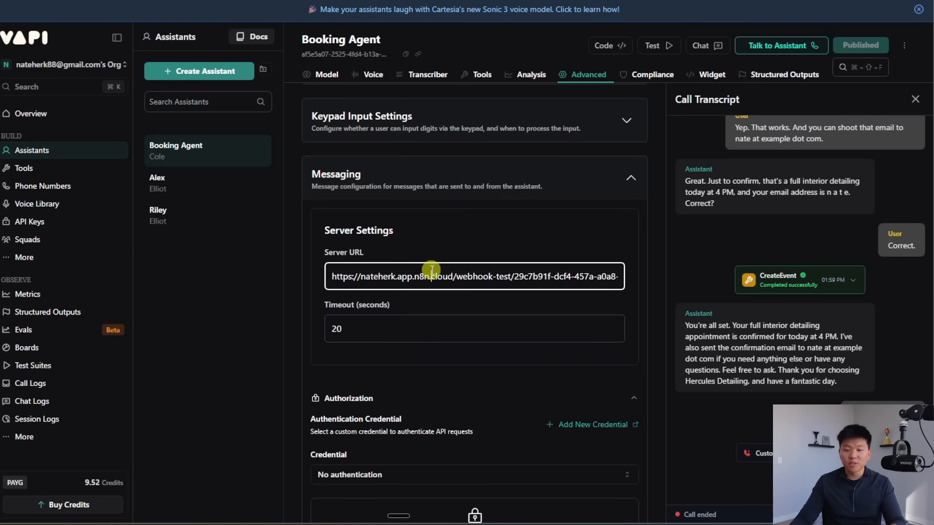
key(ctrl+a)
key(ctrl+v)
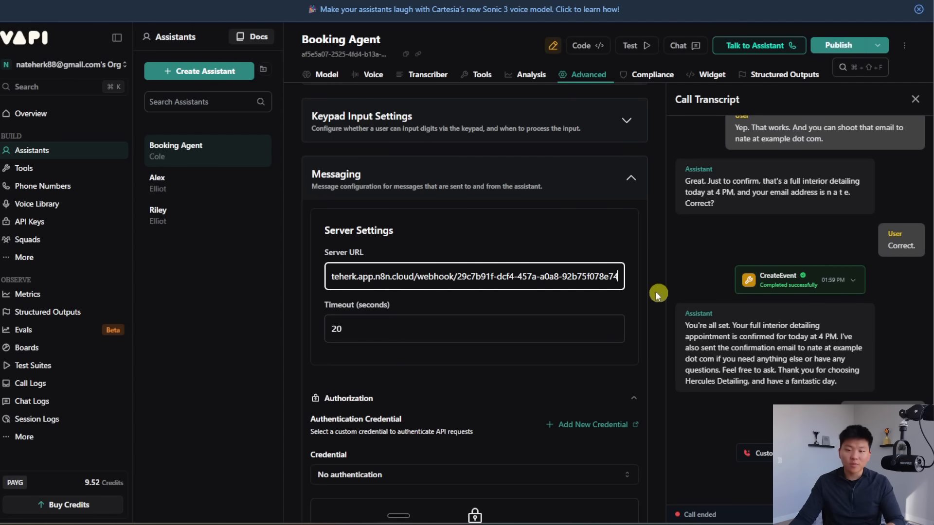
click(540, 244)
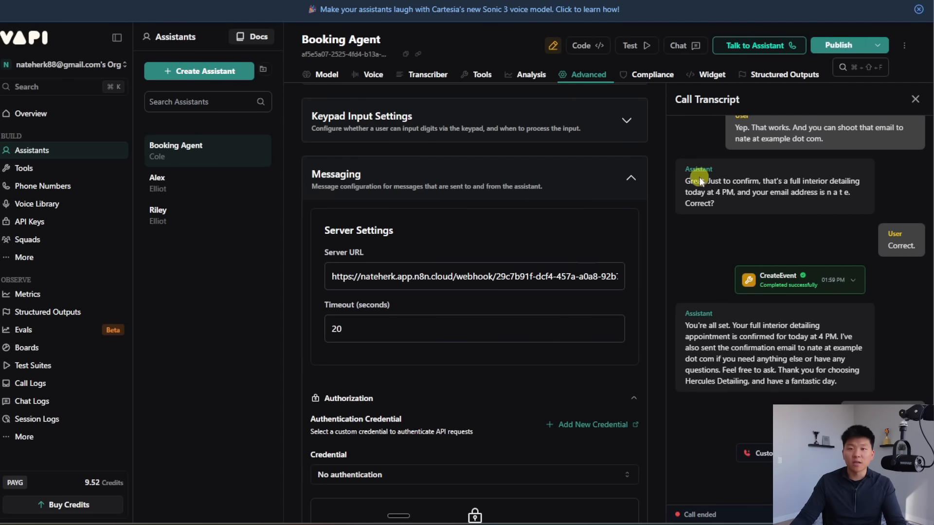
click(834, 46)
Step: Recheck the Webhook node's Production URL back in n8n
click(205, 1)
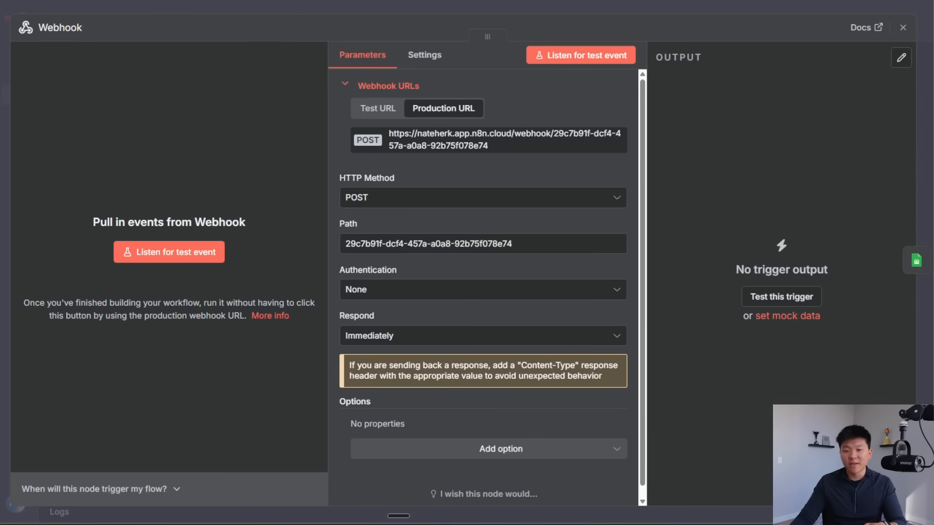
click(722, 14)
double_click(305, 250)
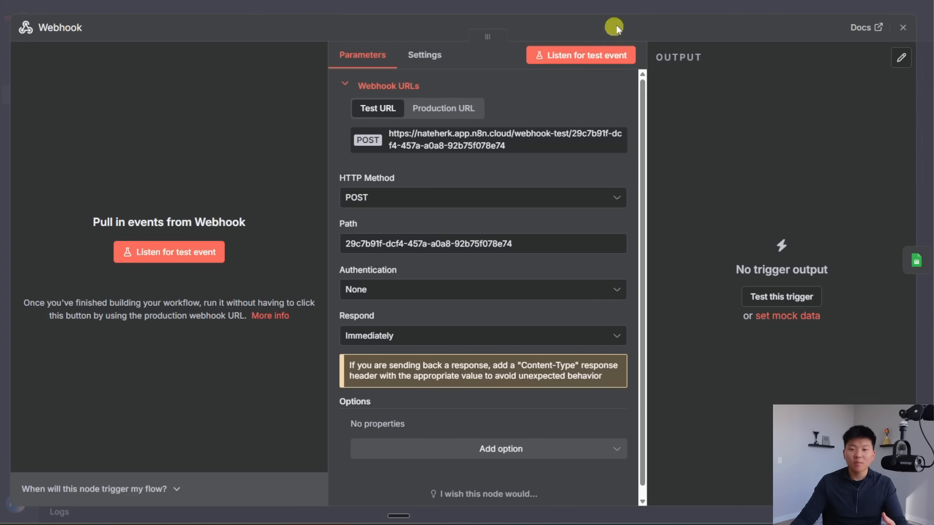
click(652, 7)
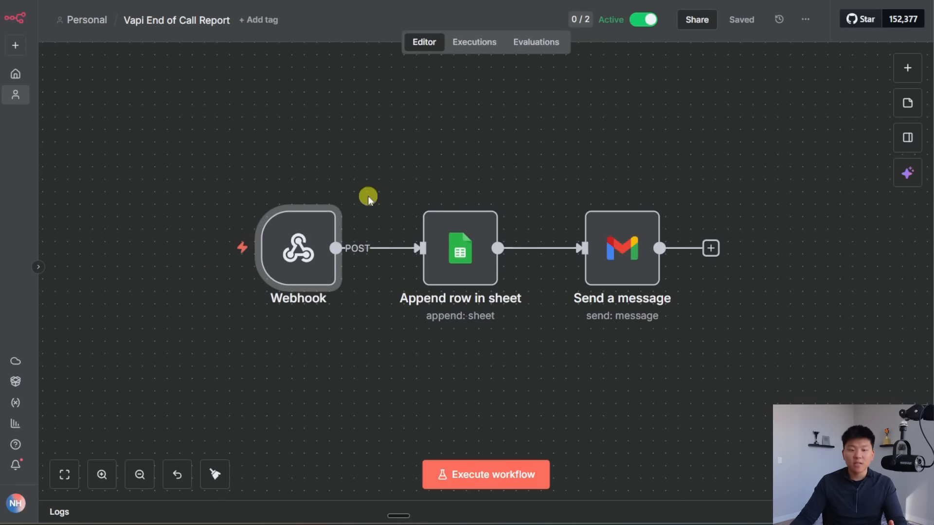
double_click(298, 247)
click(457, 112)
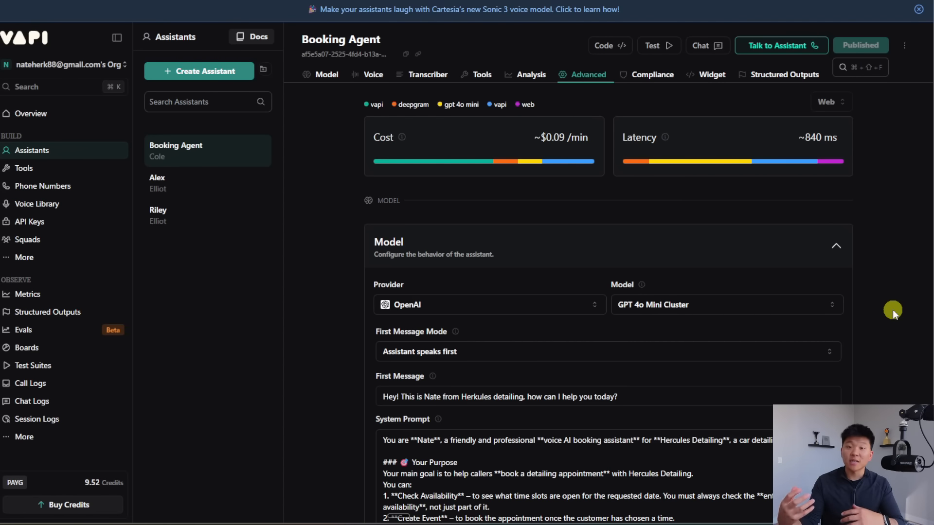
Step: Look over the Alex assistant and its attached files, then bring up the Tools list
click(184, 181)
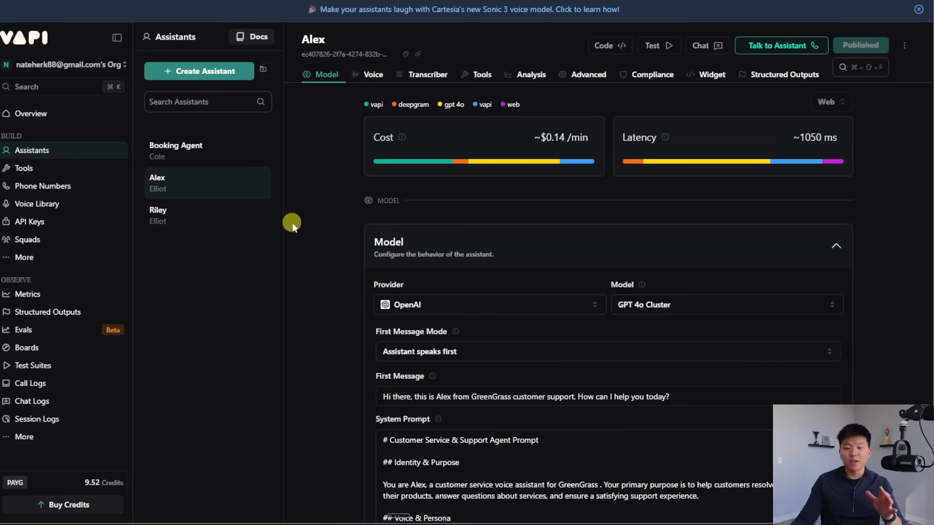
scroll(320, 244, down, 10)
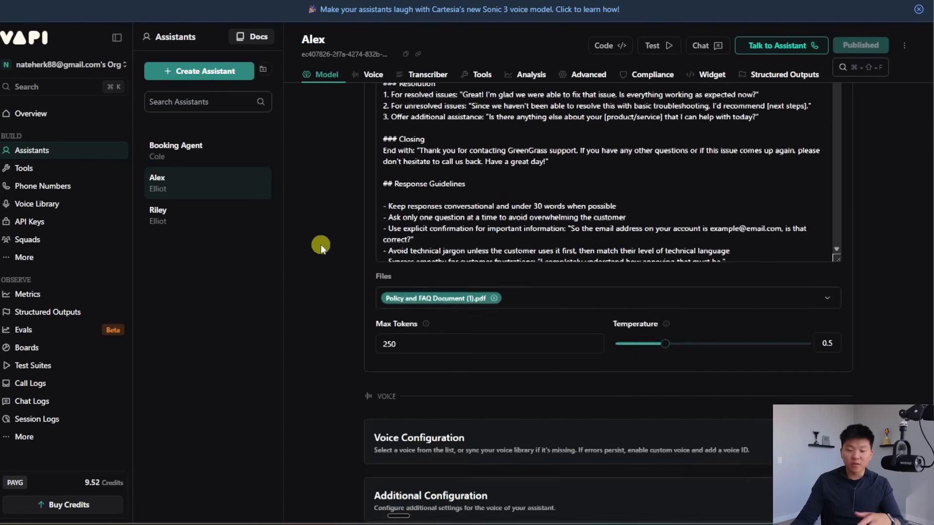
click(587, 300)
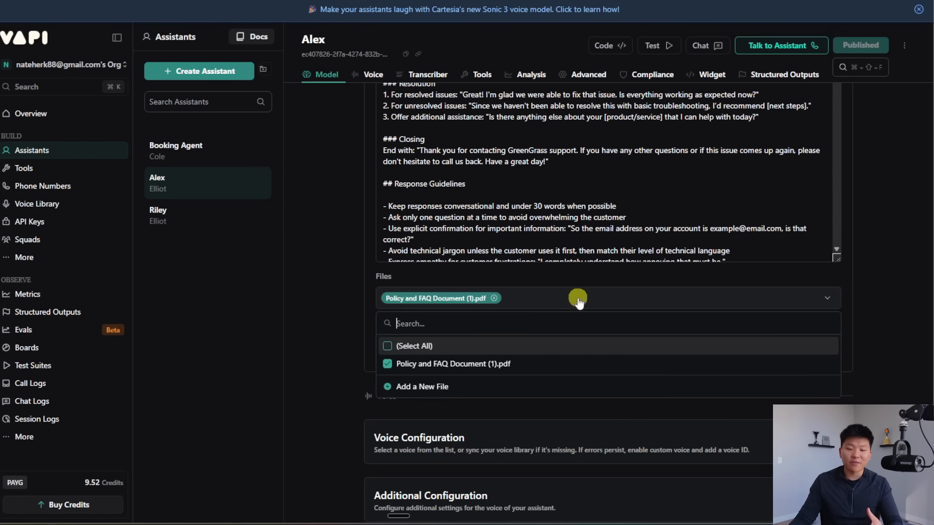
click(599, 299)
scroll(598, 299, up, 15)
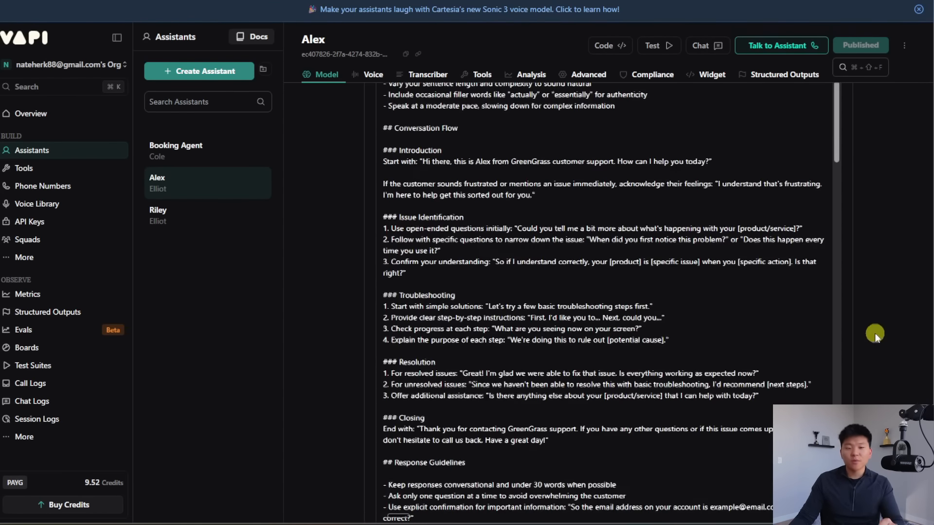
scroll(462, 236, down, 15)
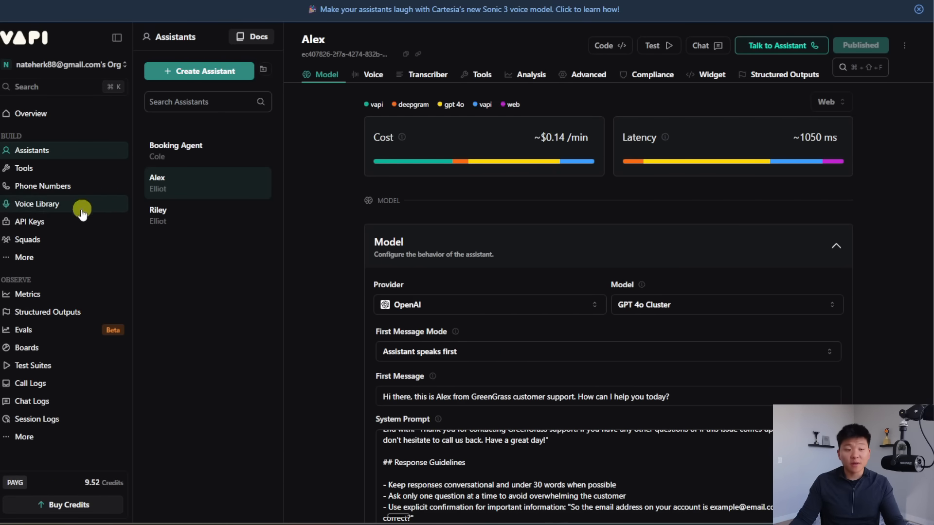
click(52, 170)
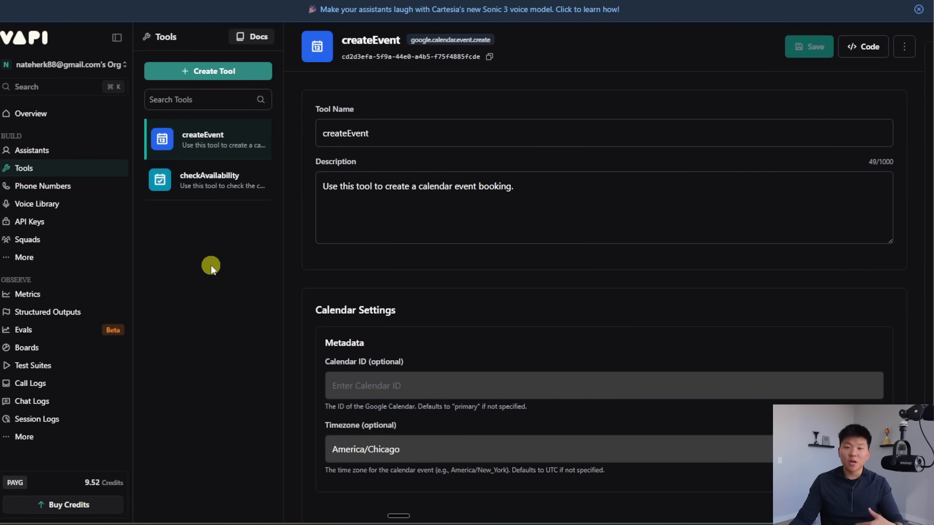
Step: Review the checkAvailability and createEvent Google Calendar tools
click(208, 189)
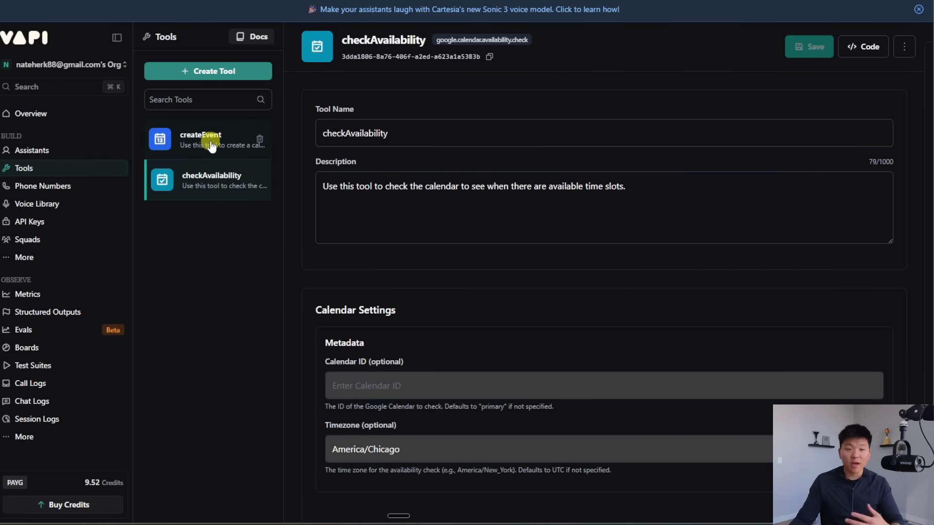
click(206, 144)
click(206, 180)
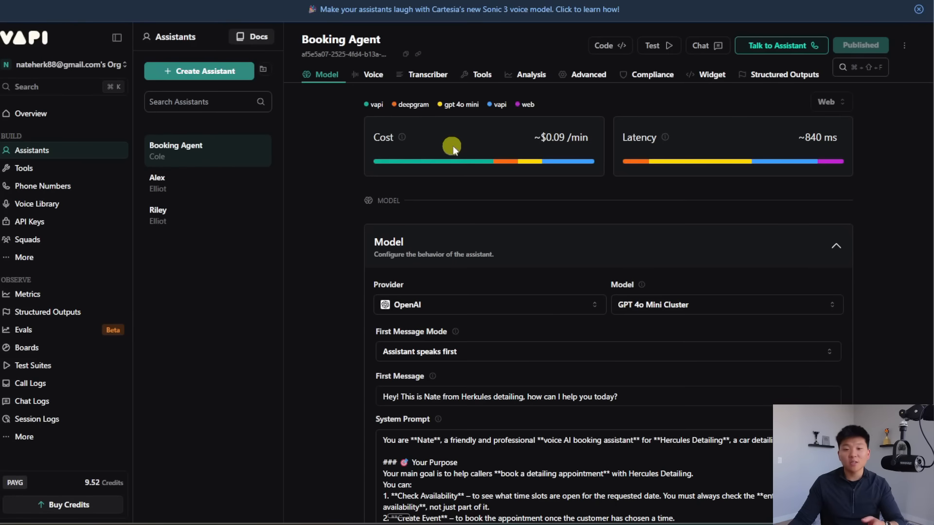
Step: Review the Booking Agent's Analysis tab: Summary, Success Evaluation and Structured Data sections
click(529, 75)
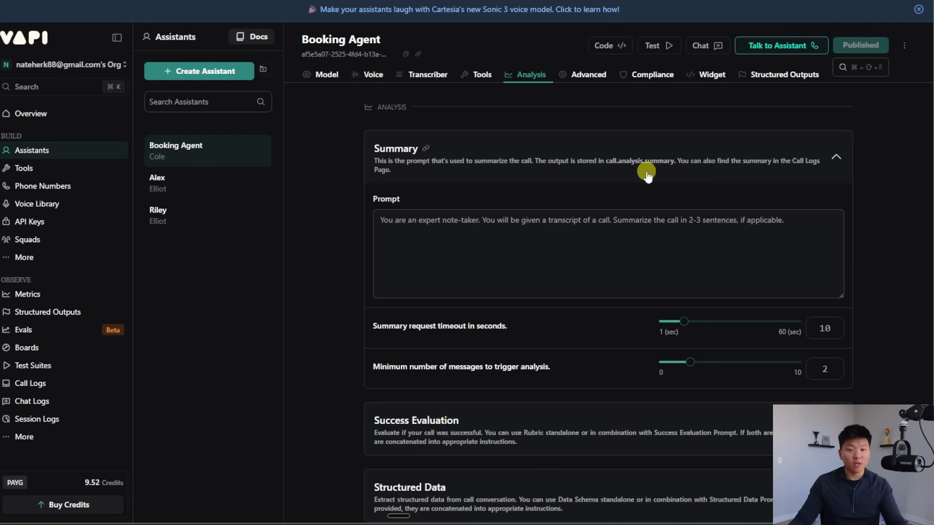
scroll(881, 372, down, 3)
click(836, 320)
scroll(867, 314, down, 2)
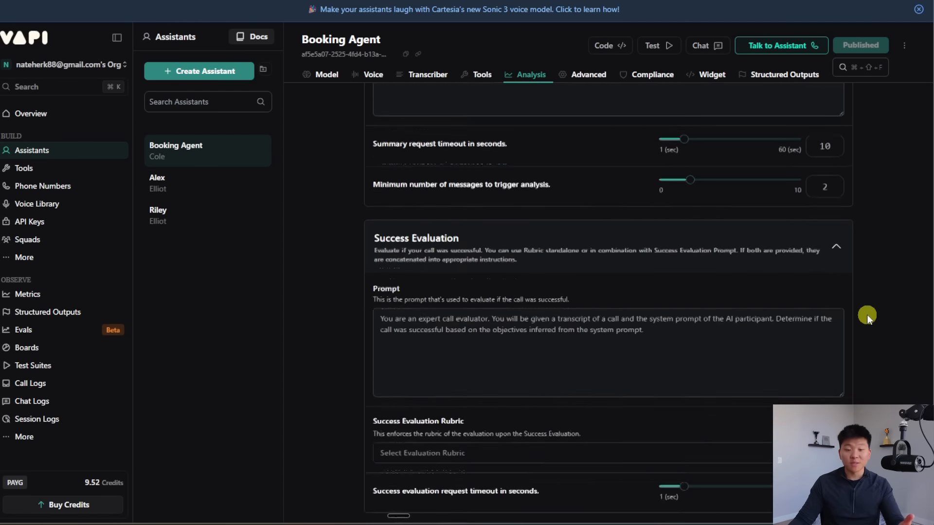
scroll(880, 306, down, 2)
scroll(894, 299, up, 1)
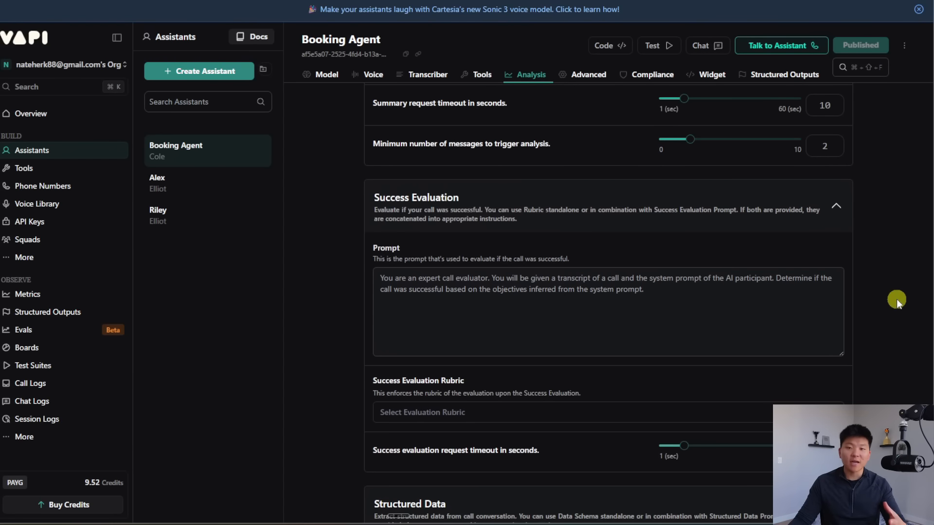
scroll(896, 299, down, 3)
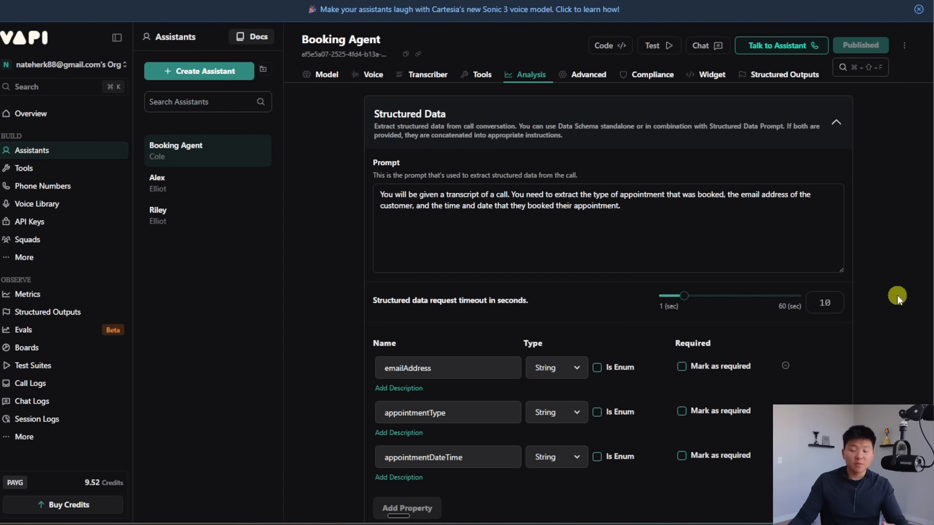
scroll(897, 296, down, 1)
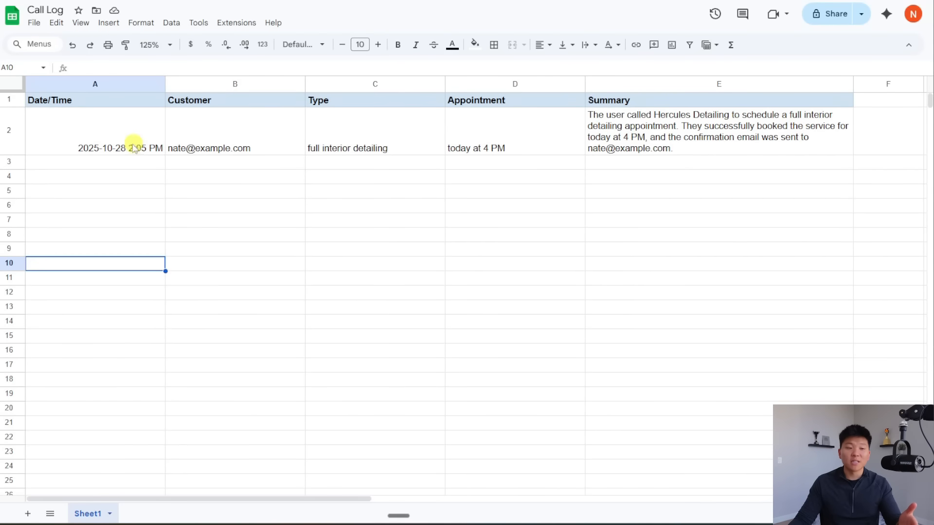
Step: Check the logged customer row, then add a description to the emailAddress property
click(276, 136)
drag(437, 140, 486, 140)
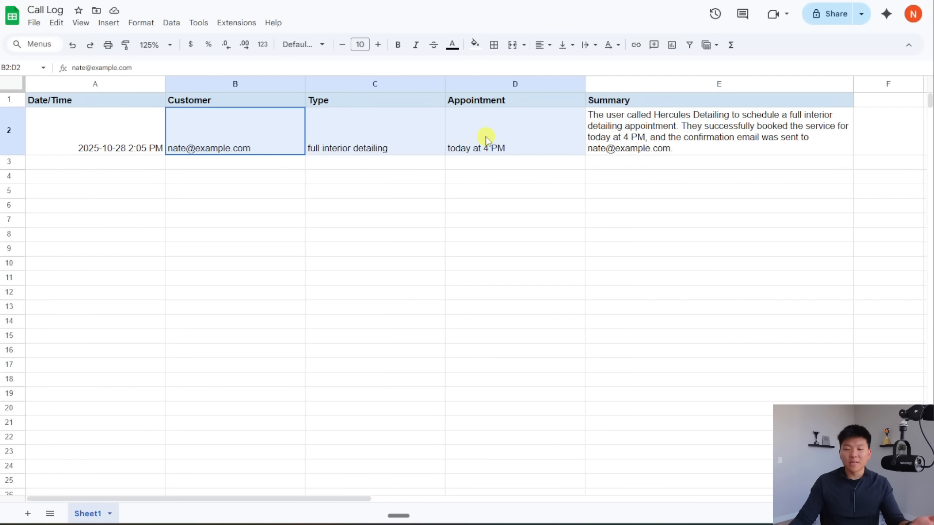
click(245, 129)
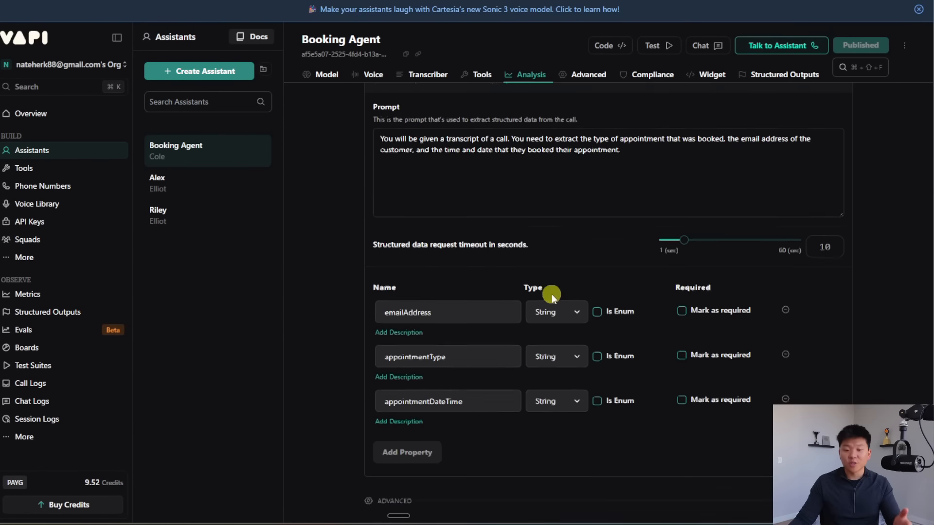
click(400, 276)
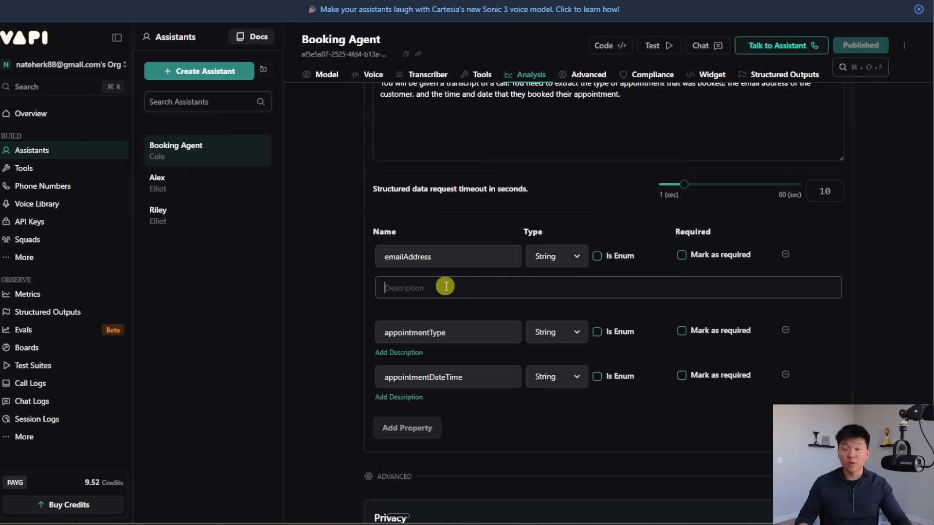
scroll(445, 286, up, 5)
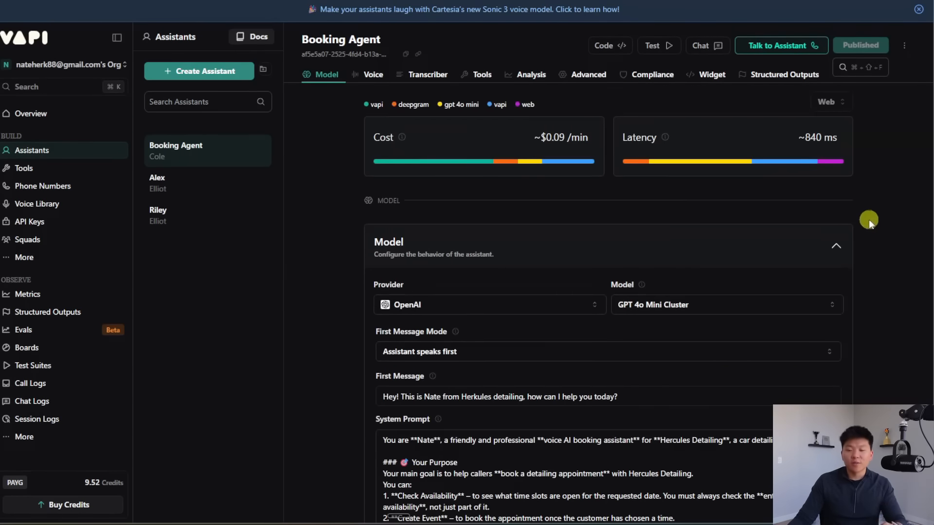
scroll(876, 222, down, 3)
scroll(888, 226, down, 15)
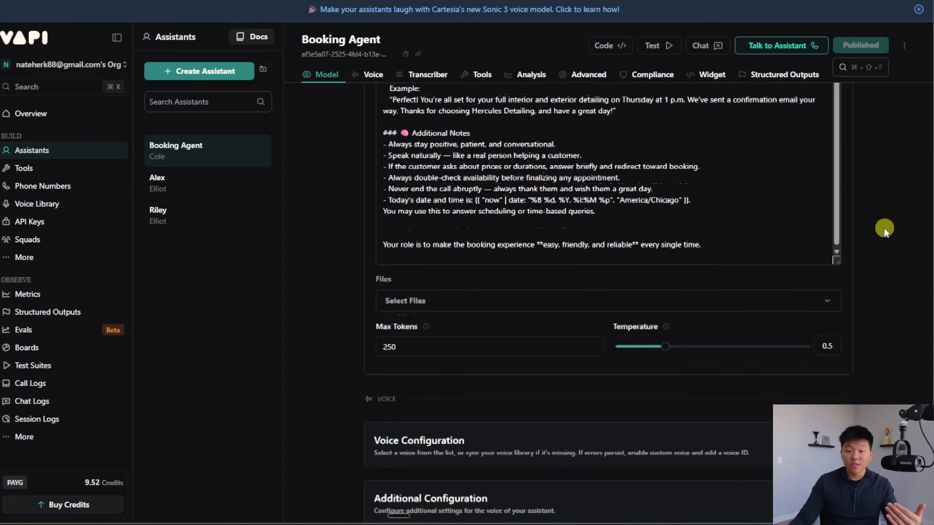
scroll(882, 230, down, 1)
click(546, 156)
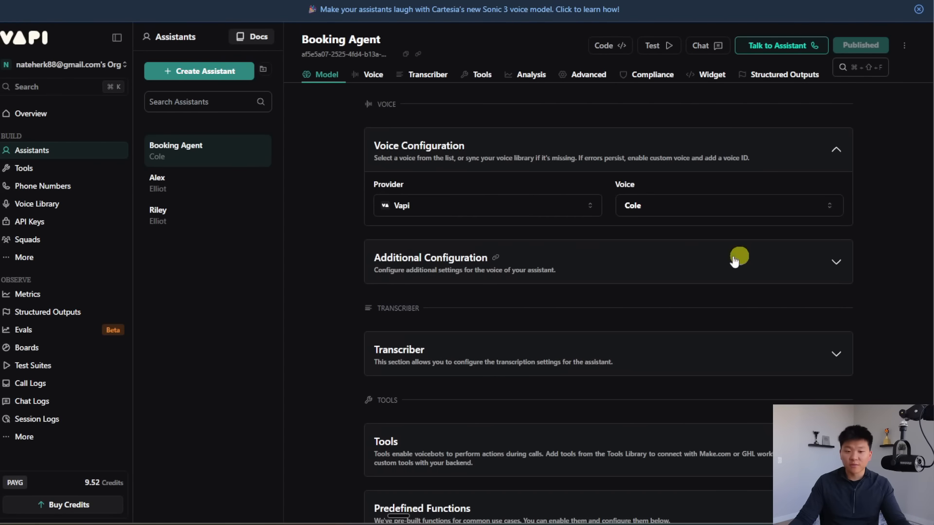
click(583, 263)
scroll(608, 265, down, 1)
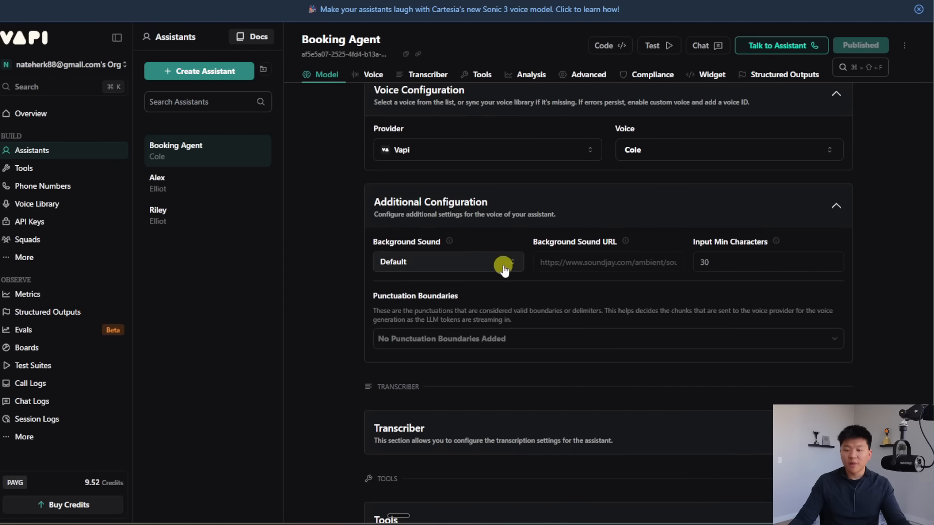
scroll(763, 270, down, 1)
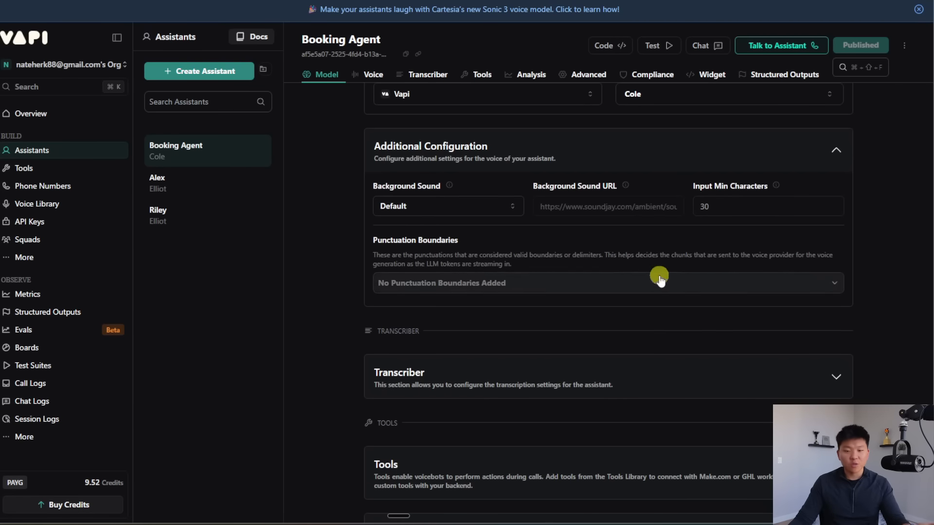
scroll(659, 277, down, 1)
scroll(671, 277, down, 15)
click(621, 202)
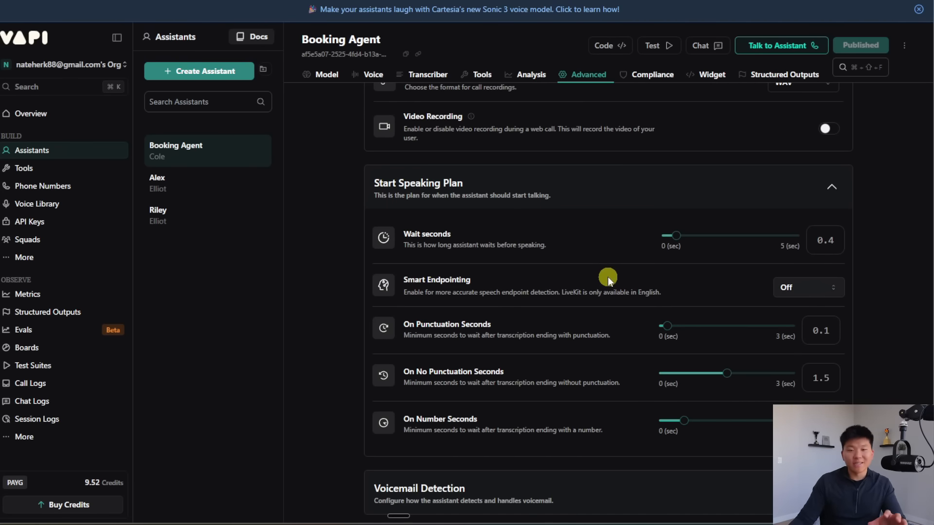
scroll(608, 277, down, 4)
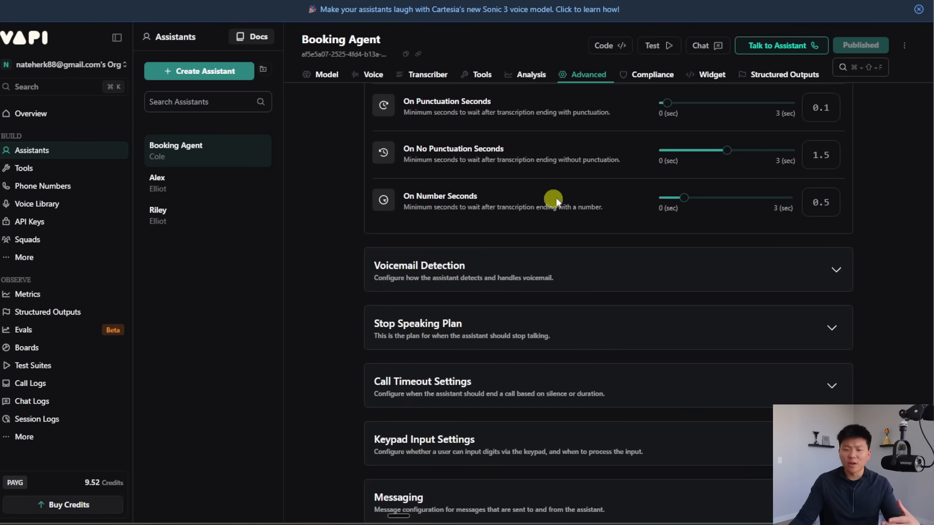
scroll(619, 233, down, 2)
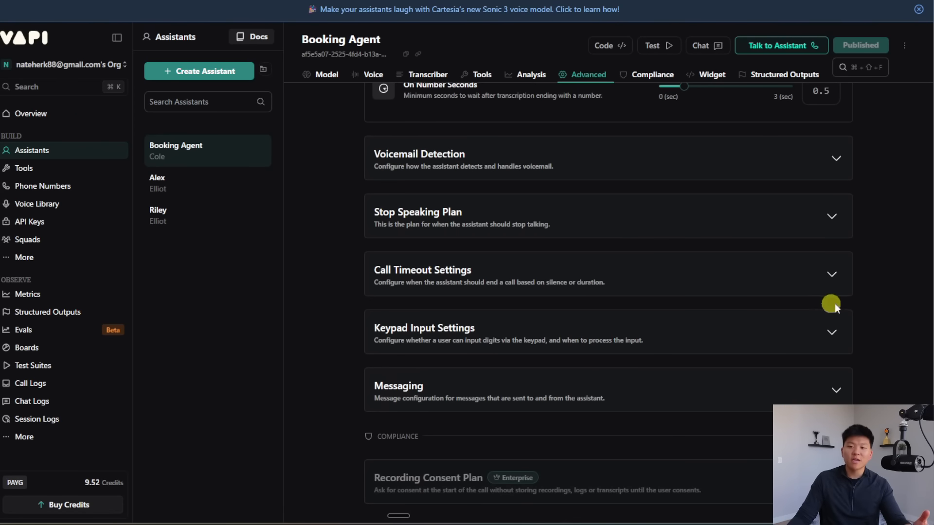
scroll(869, 325, up, 8)
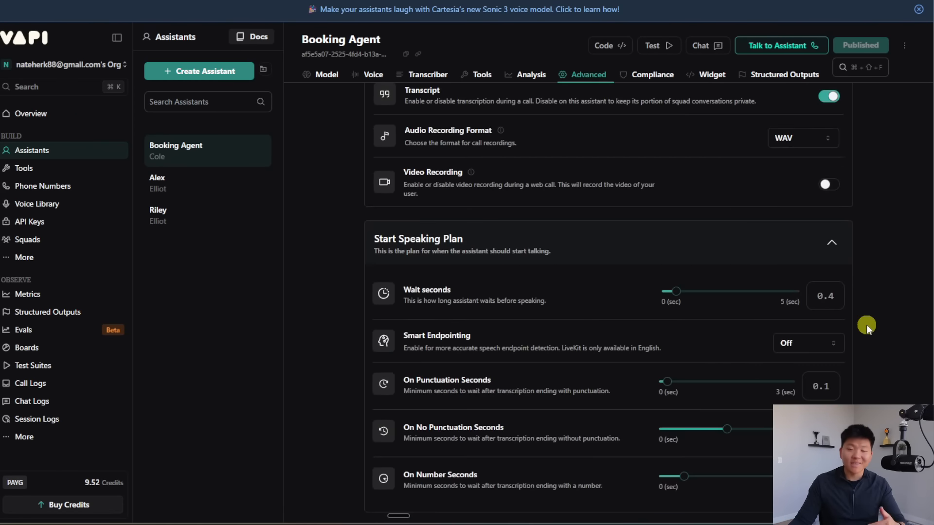
scroll(866, 325, up, 10)
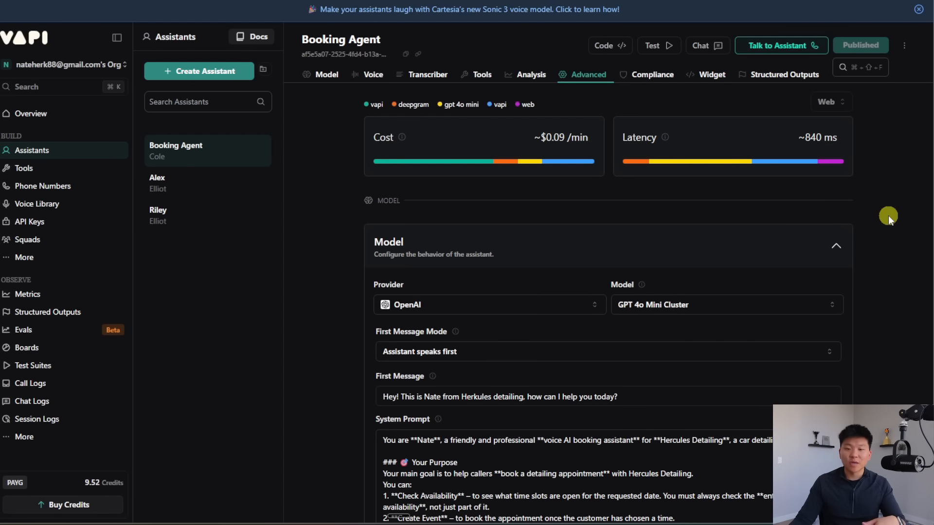
Step: Create a free Vapi phone number with area code 309
click(56, 188)
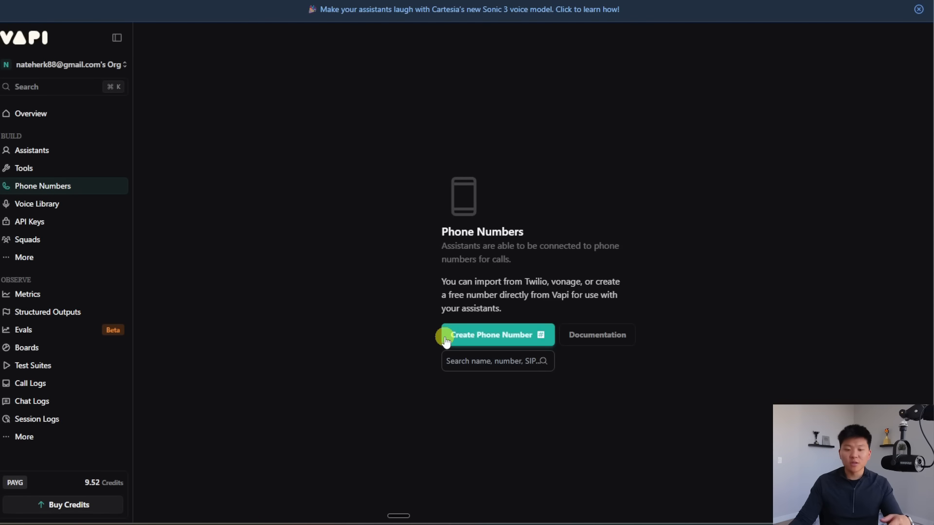
click(475, 335)
click(424, 148)
text(309)
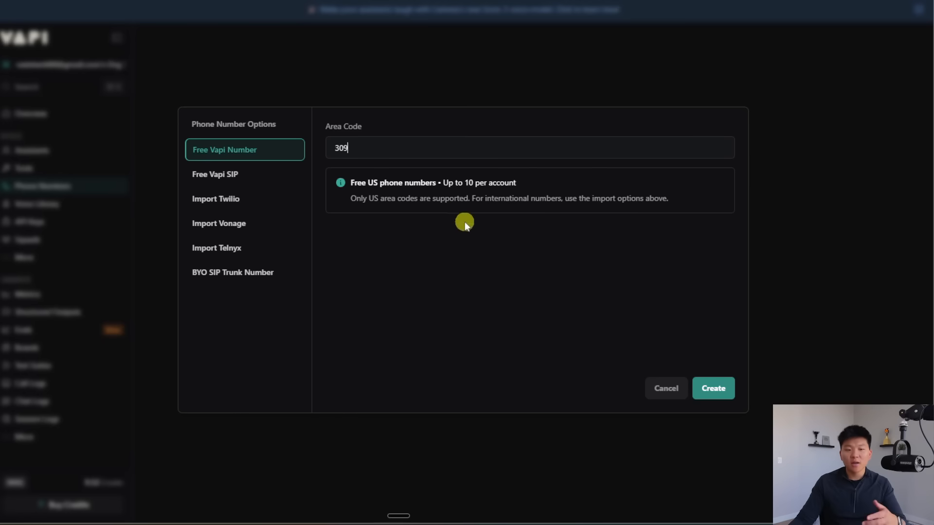
click(704, 389)
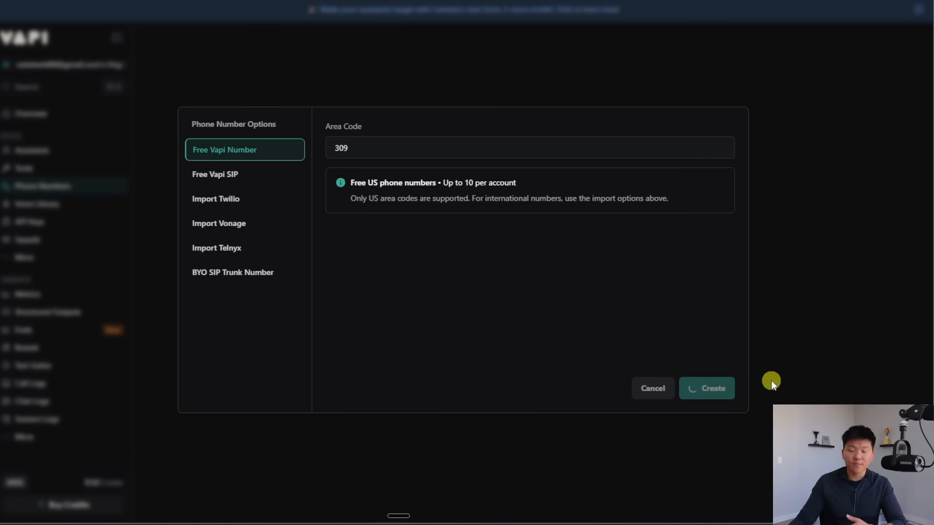
Step: Assign Booking Agent to answer inbound calls, leaving the outbound assistant unset
scroll(647, 302, down, 8)
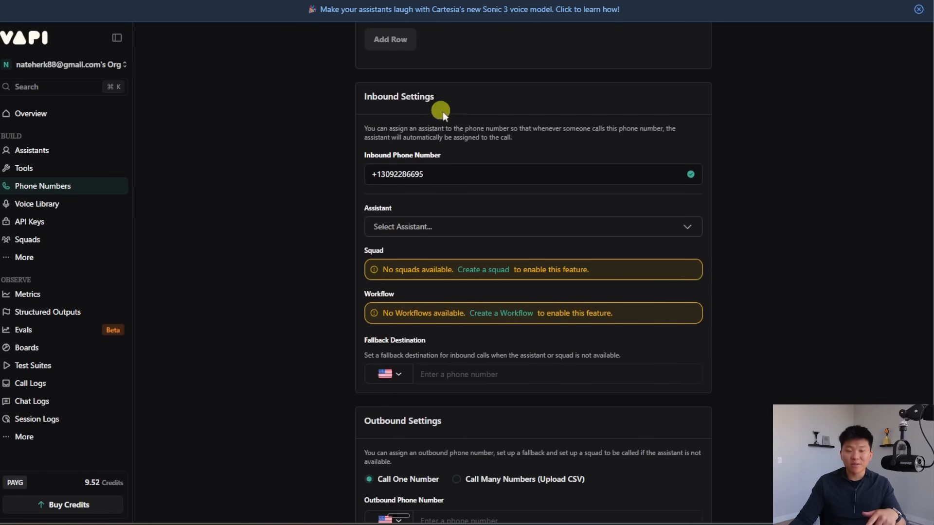
click(439, 228)
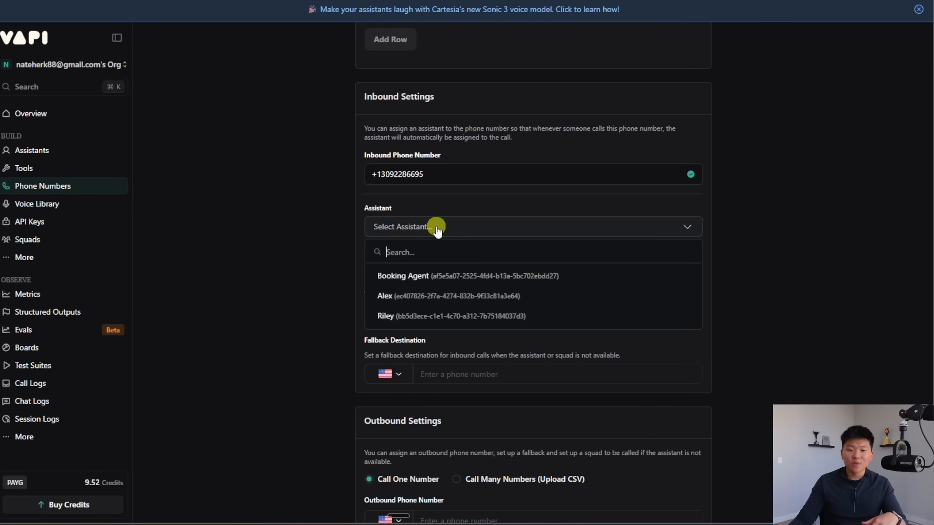
click(582, 273)
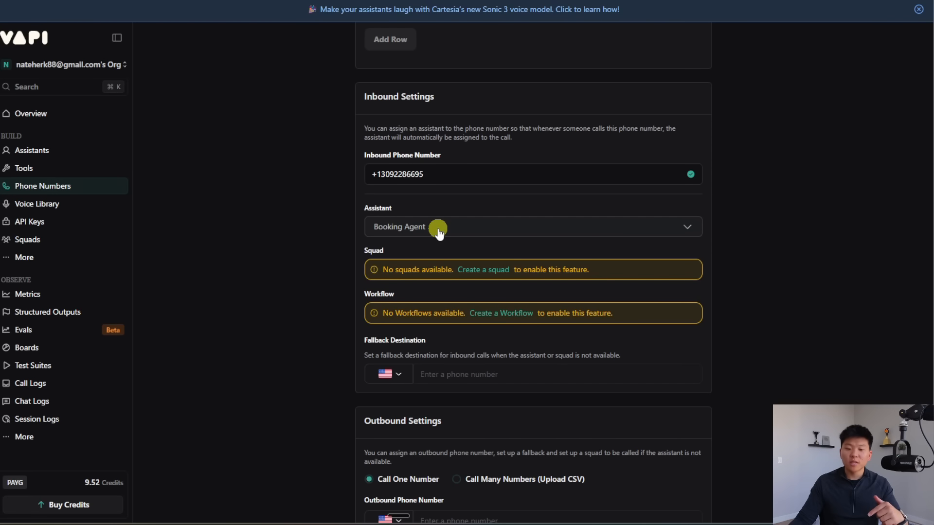
scroll(437, 229, down, 1)
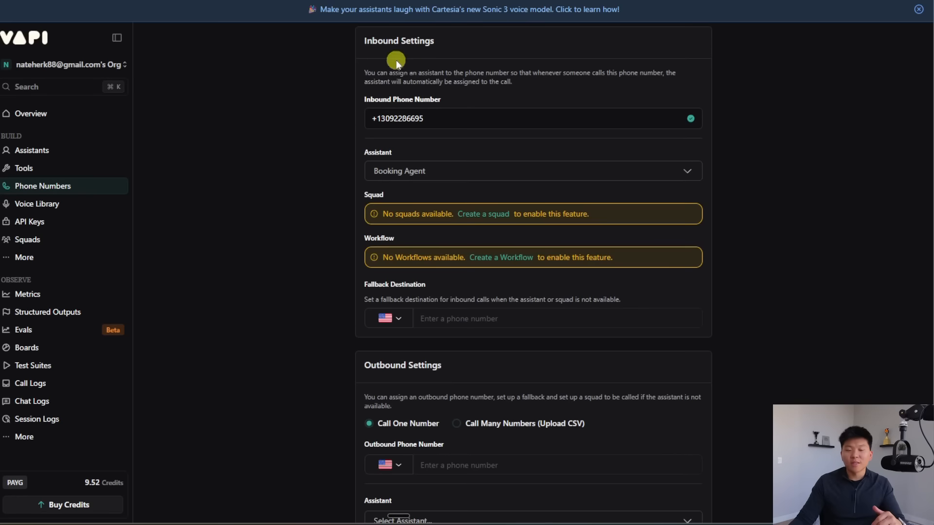
scroll(568, 281, down, 4)
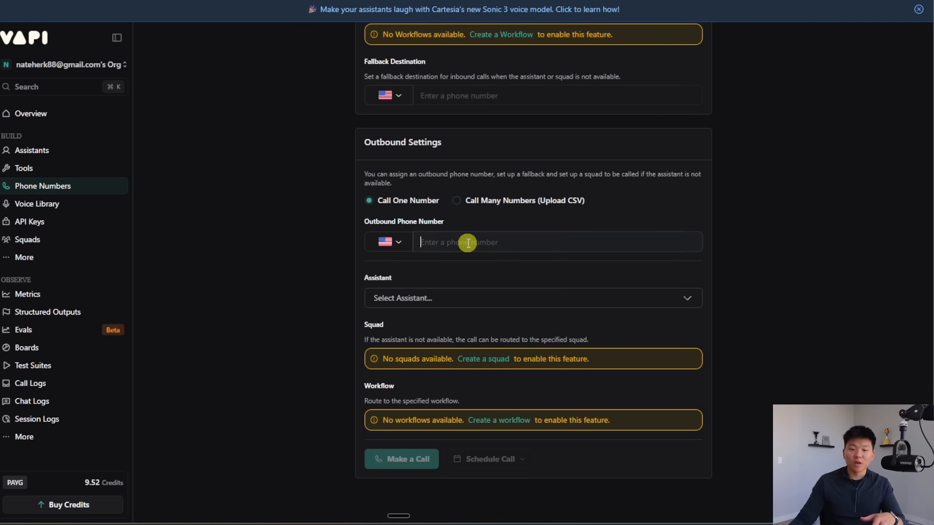
click(465, 290)
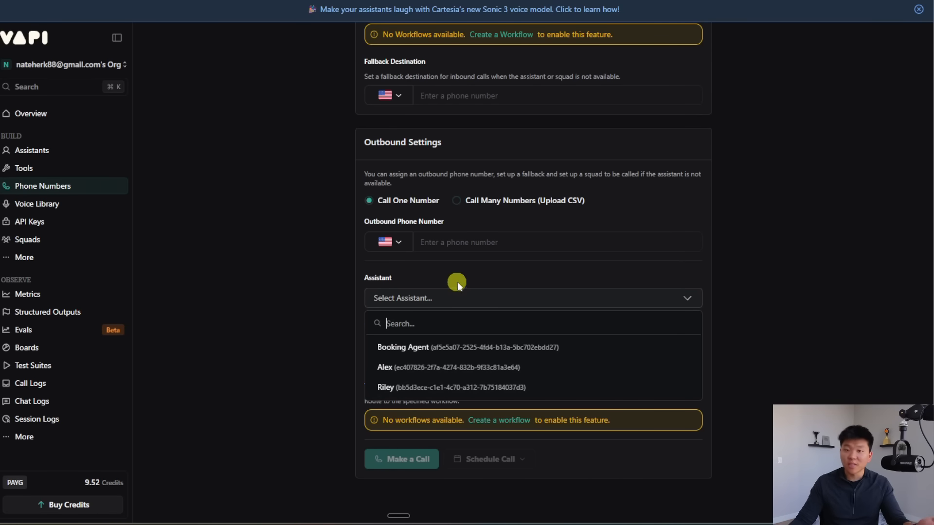
click(667, 303)
scroll(663, 304, up, 10)
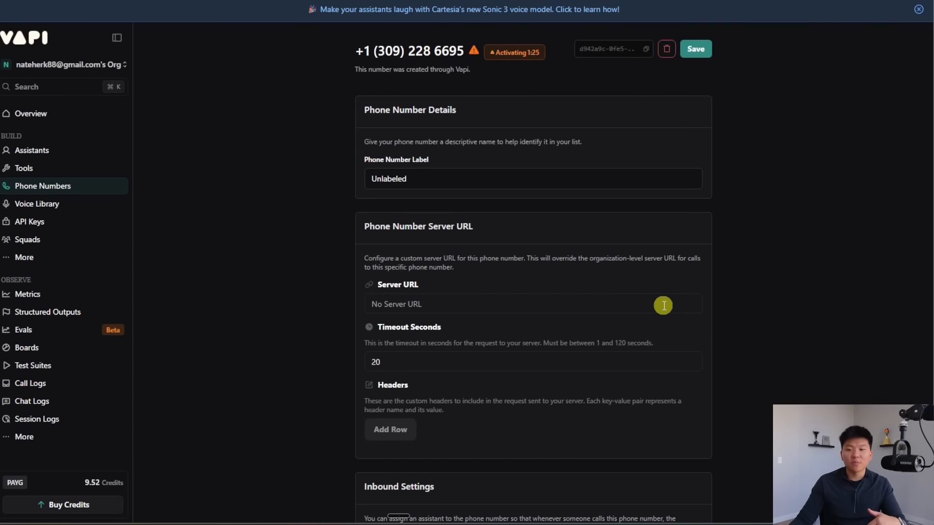
Step: Save the phone number settings and open Billing & Add-Ons showing the 8.52 credit balance
click(695, 48)
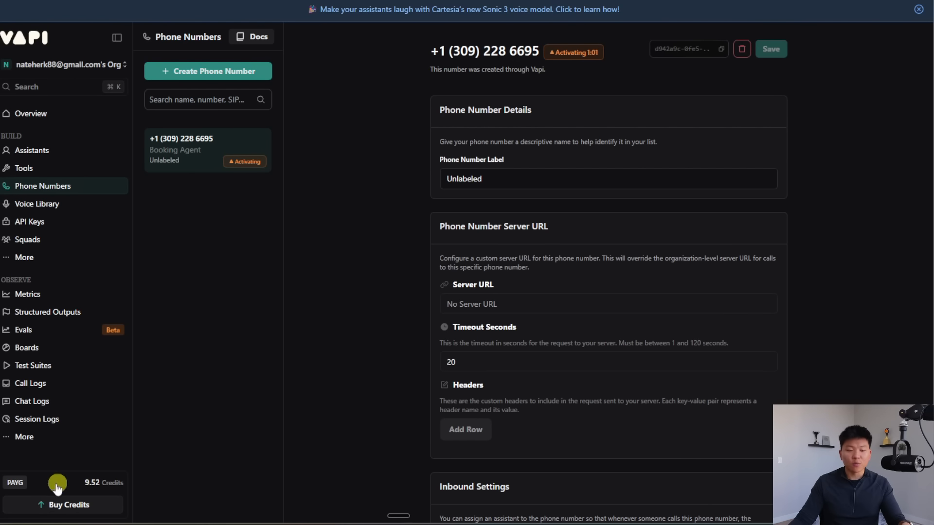
click(90, 482)
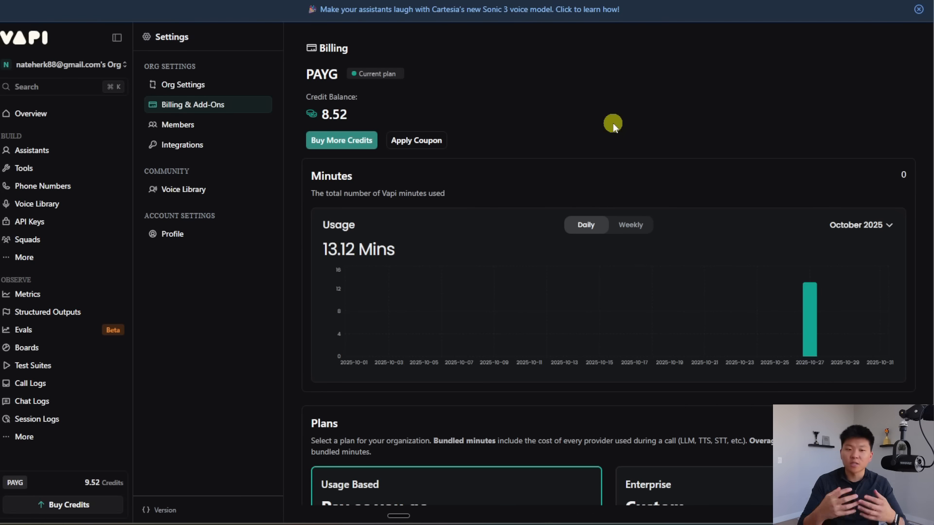
Step: Start buying more Vapi credits, then switch to the AI Automation Society Plus community feed
click(377, 140)
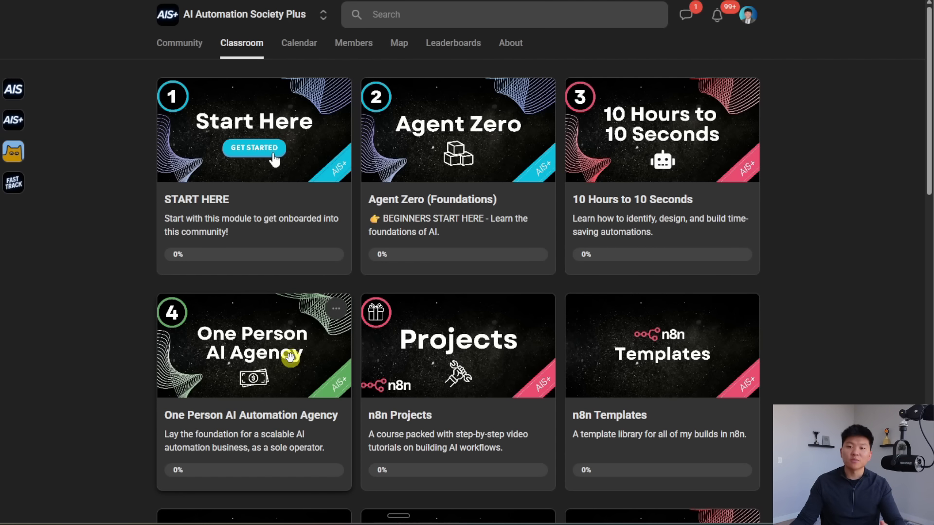
click(262, 20)
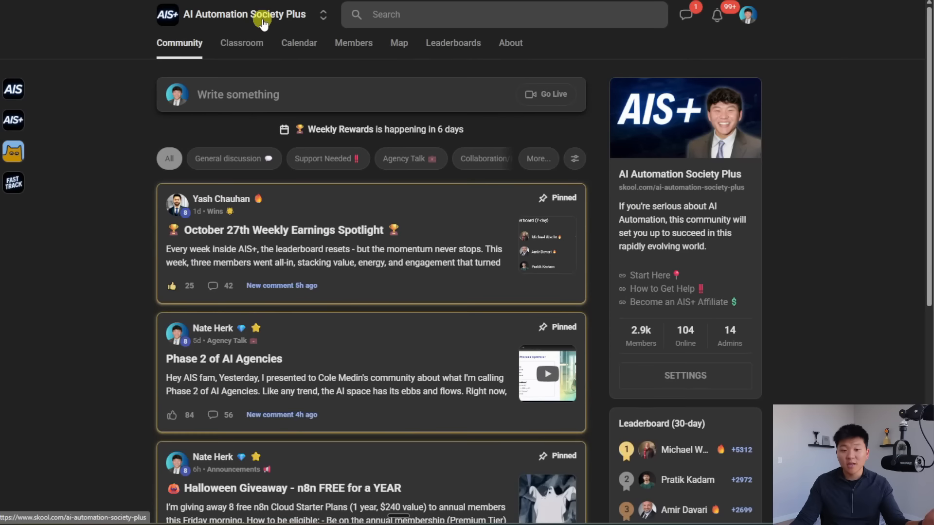